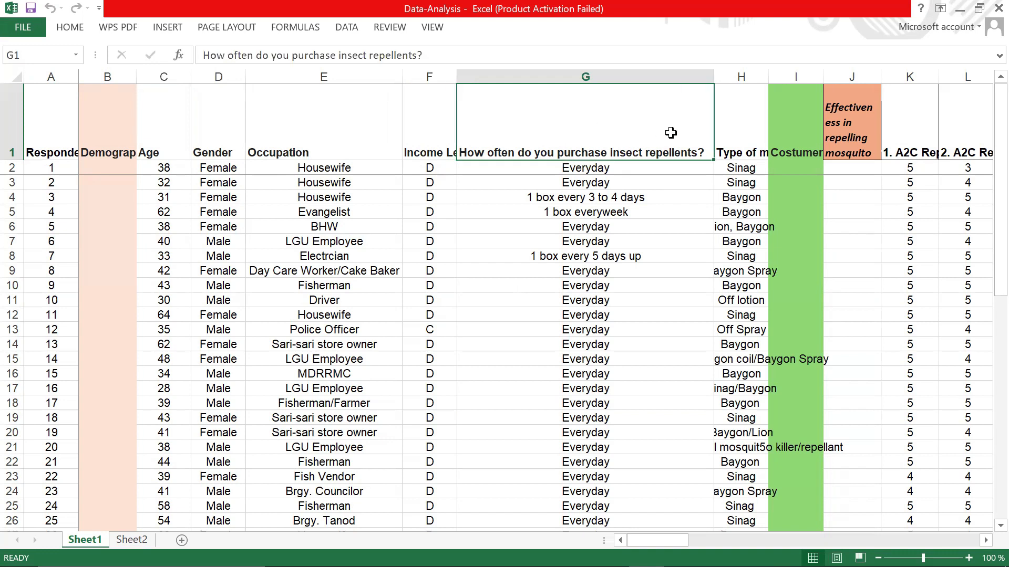
Hide columns J through AR, from "Effectiveness in repelling mosquito" up to the overall customer column AS.
{"action": "left_click", "coordinate": [758, 131]}
{"action": "mouse_move", "coordinate": [673, 541]}
{"action": "left_mouse_down"}
{"action": "mouse_move", "coordinate": [718, 541]}
{"action": "mouse_move", "coordinate": [680, 544]}
{"action": "mouse_move", "coordinate": [691, 544]}
{"action": "left_mouse_up"}
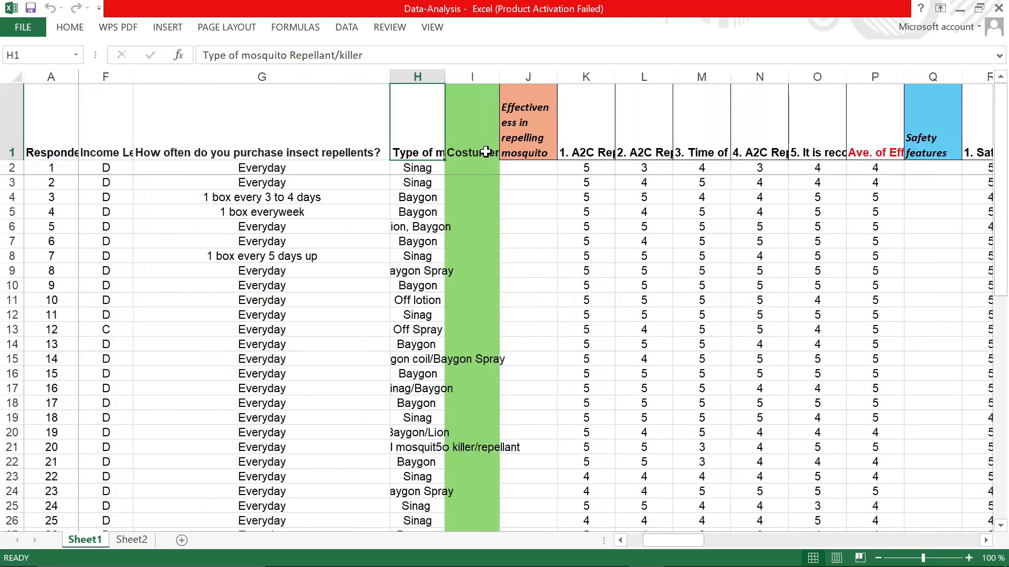
{"action": "left_click", "coordinate": [471, 145]}
{"action": "left_click_drag", "start_coordinate": [528, 78], "coordinate": [849, 77]}
{"action": "right_click", "coordinate": [850, 77]}
{"action": "left_click", "coordinate": [872, 286]}
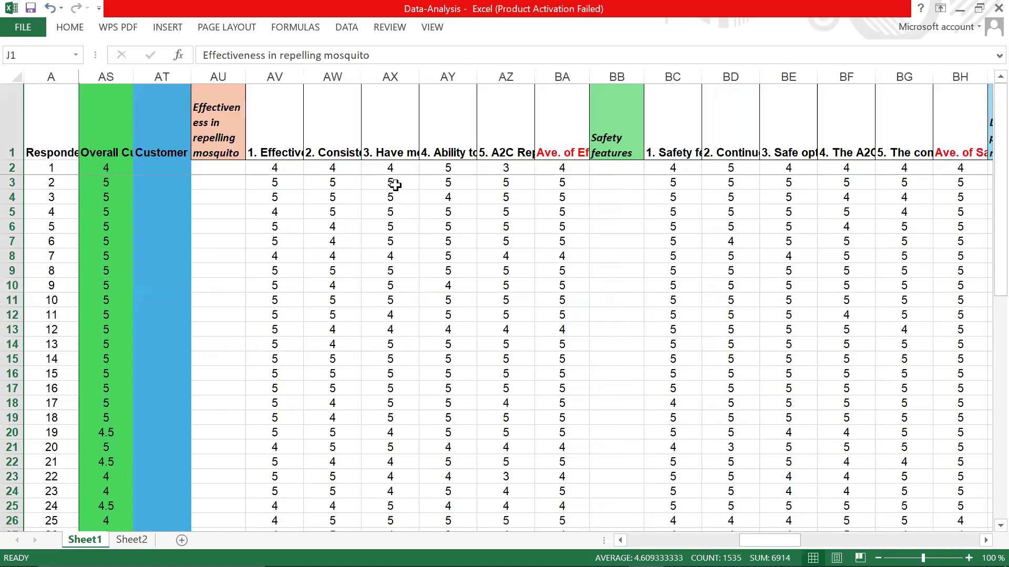
Hide columns AT through CC, leaving the overall customer column AS next to "OVERALL-CUSTOMER SATISFACTION" in CD.
{"action": "left_click_drag", "start_coordinate": [770, 540], "coordinate": [935, 540]}
{"action": "left_click_drag", "start_coordinate": [497, 77], "coordinate": [11, 74]}
{"action": "left_click_drag", "start_coordinate": [874, 101], "coordinate": [494, 136]}
{"action": "left_click_drag", "start_coordinate": [309, 141], "coordinate": [273, 137]}
{"action": "right_click", "coordinate": [269, 80]}
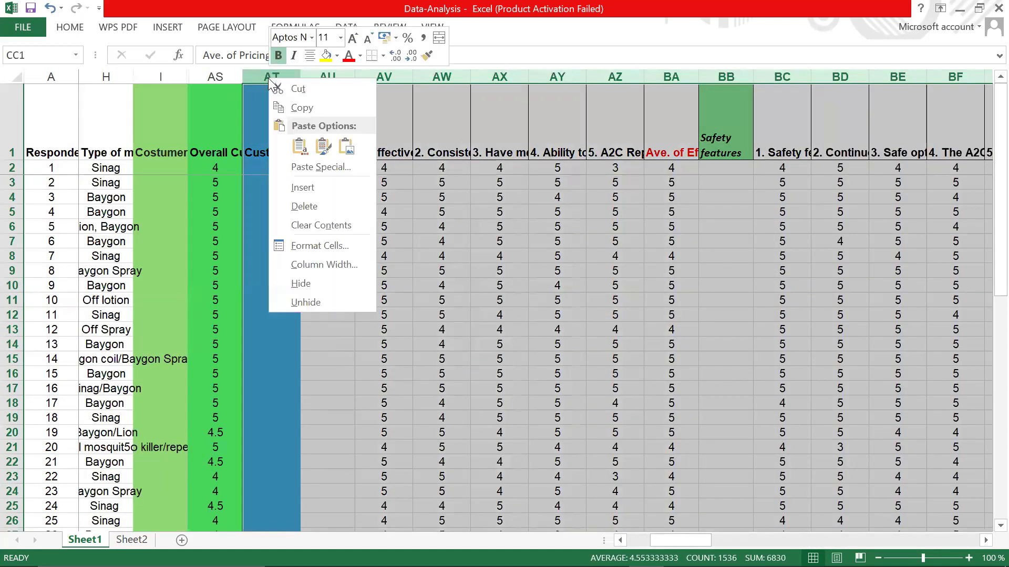
{"action": "left_click", "coordinate": [322, 283]}
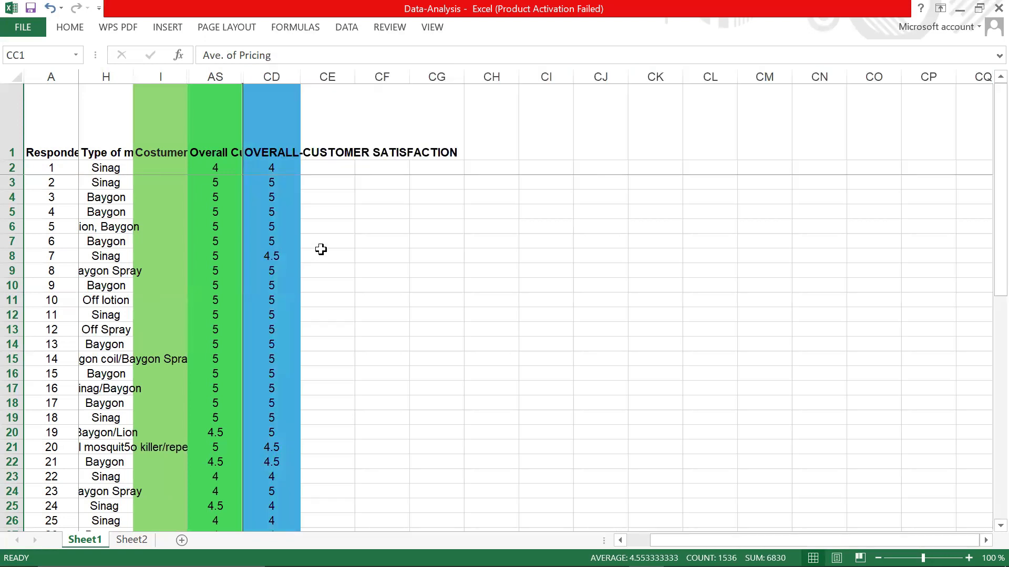
Examine the two overall score headers and the occupation, purchase frequency and gender entries of the respondents.
{"action": "left_click", "coordinate": [304, 209]}
{"action": "left_click", "coordinate": [274, 143]}
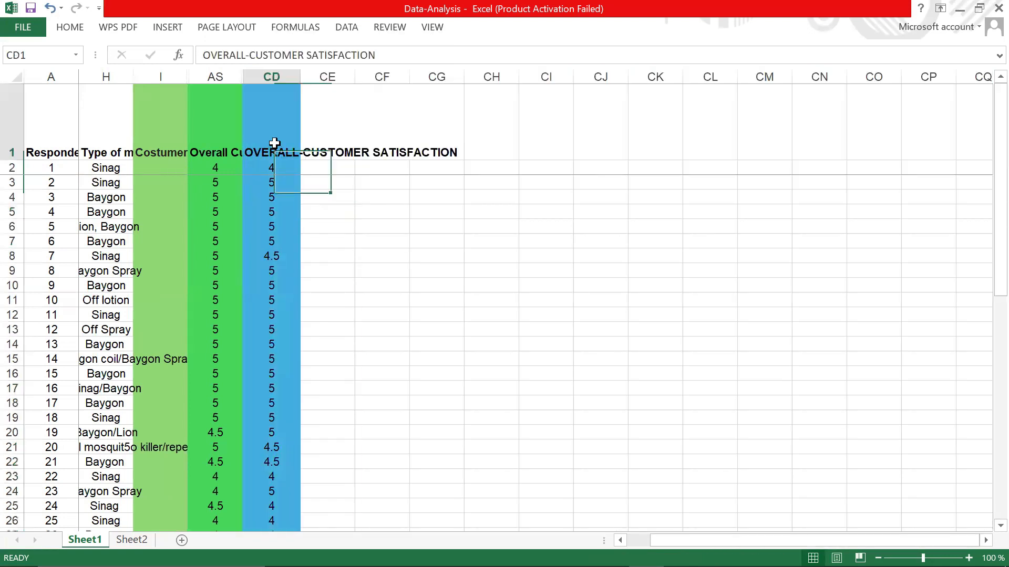
{"action": "left_click", "coordinate": [214, 136]}
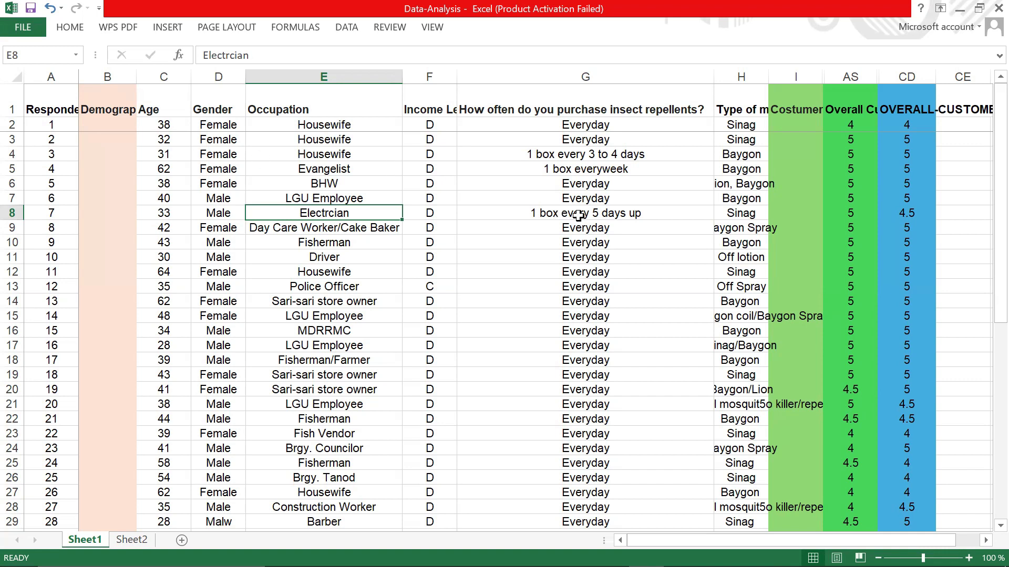
{"action": "left_click", "coordinate": [519, 213]}
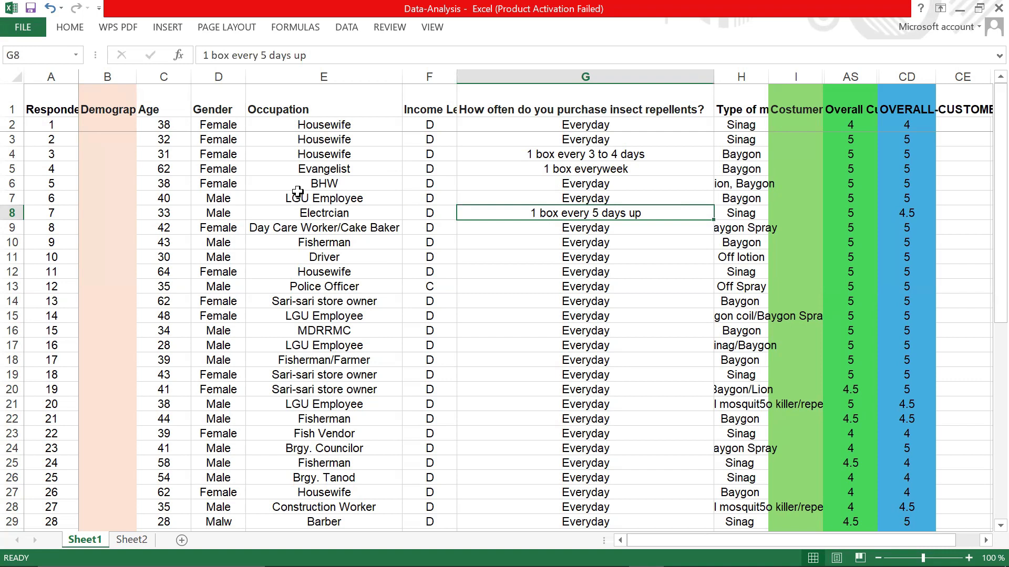
{"action": "left_click", "coordinate": [319, 184]}
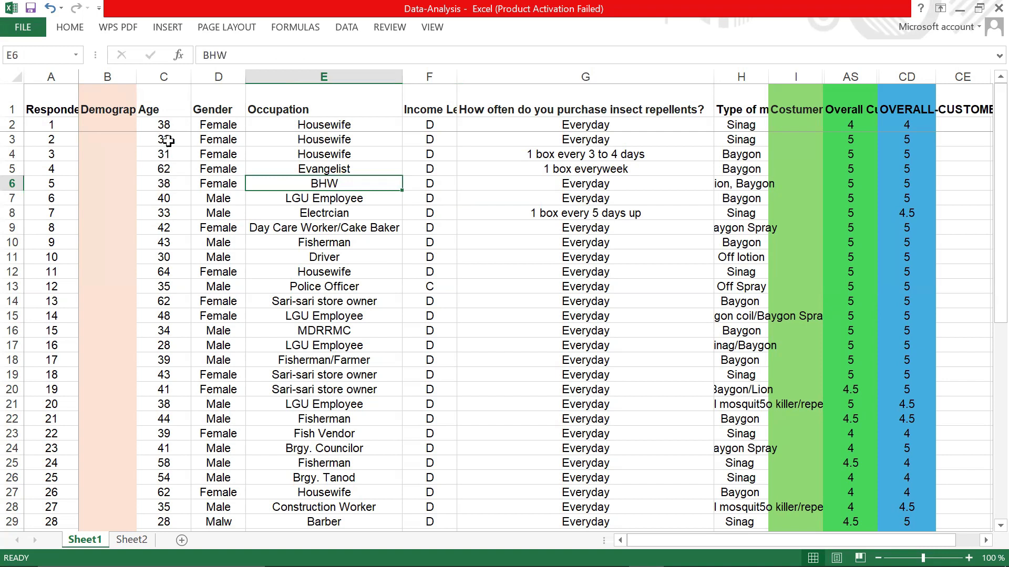
{"action": "left_click", "coordinate": [229, 128]}
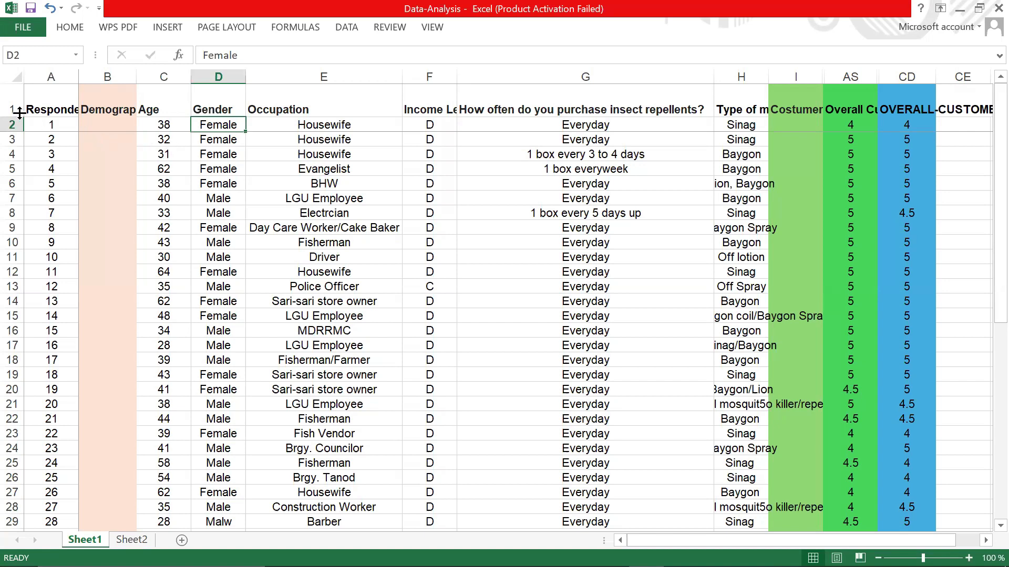
Turn on filtering for the survey data in rows 1 to 51, using row 1 as headers.
{"action": "left_click_drag", "start_coordinate": [14, 109], "coordinate": [12, 492]}
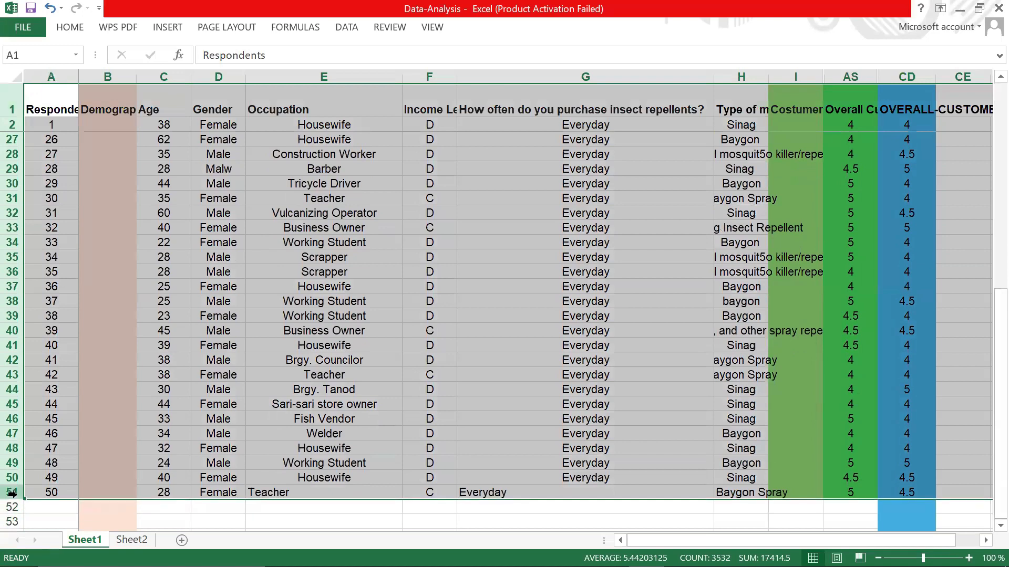
{"action": "left_click", "coordinate": [77, 31]}
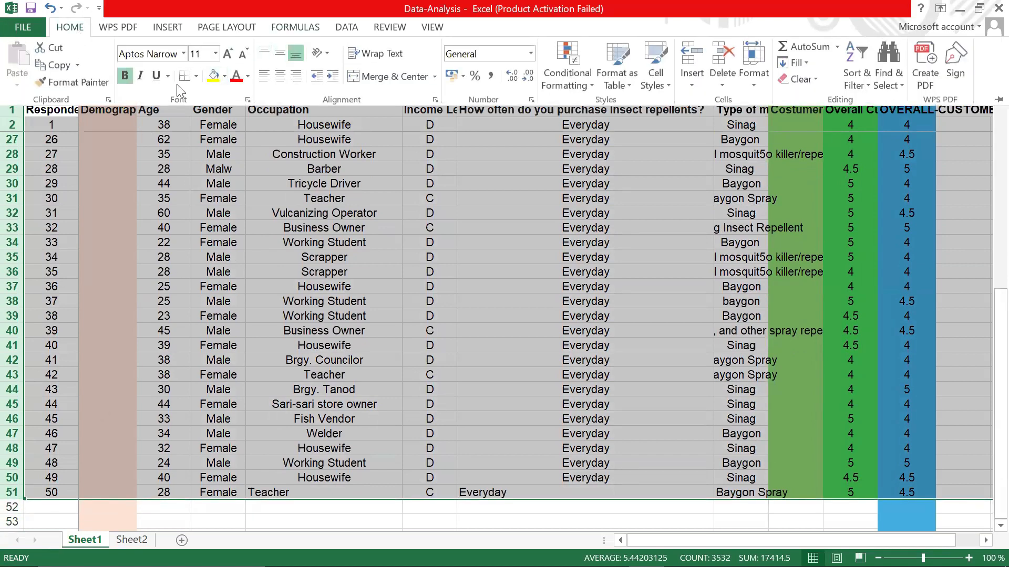
{"action": "left_click", "coordinate": [351, 29]}
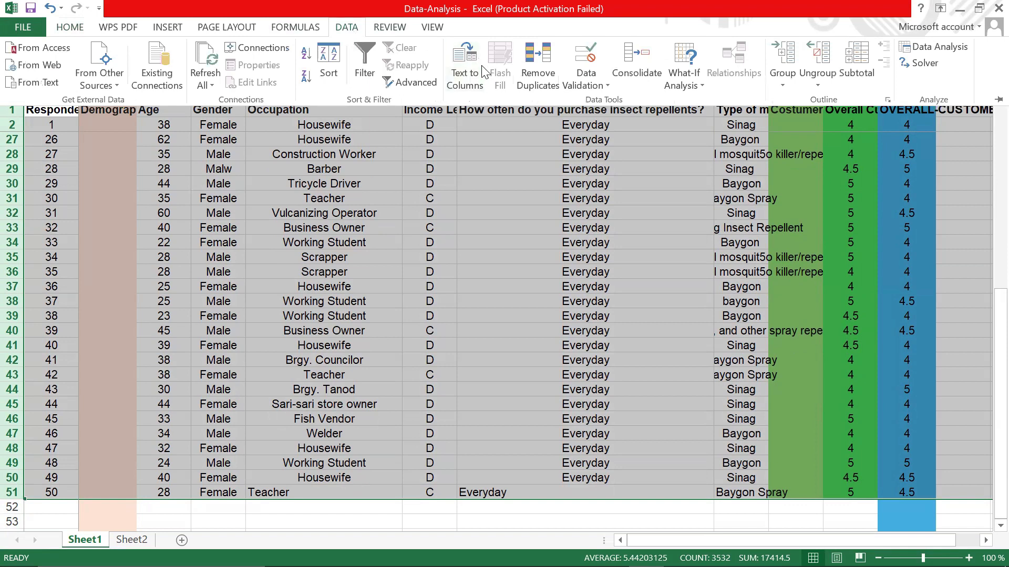
{"action": "left_click", "coordinate": [367, 55]}
{"action": "left_click", "coordinate": [250, 225]}
{"action": "left_click", "coordinate": [91, 271]}
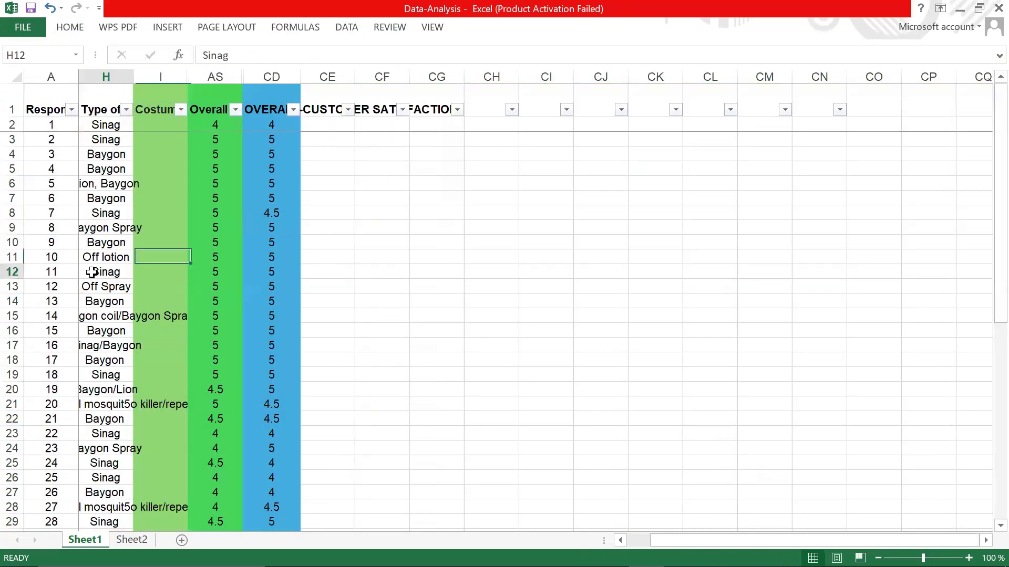
Examine the entries in the Gender column down the respondent list.
{"action": "key", "text": "Left"}
{"action": "key", "text": "Left"}
{"action": "key", "text": "Left"}
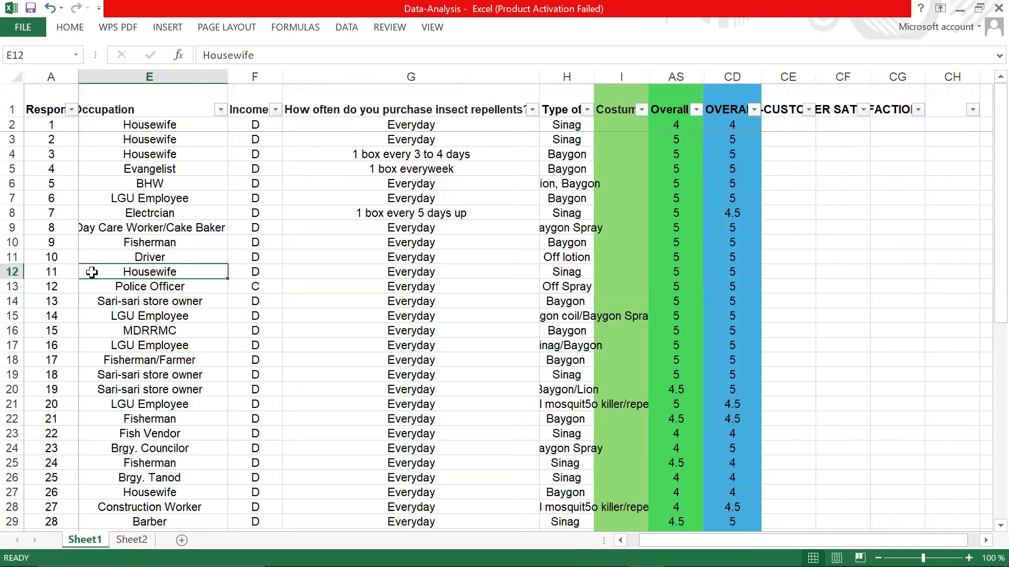
{"action": "key", "text": "Left"}
{"action": "key", "text": "Left"}
{"action": "key", "text": "Left"}
{"action": "key", "text": "Left"}
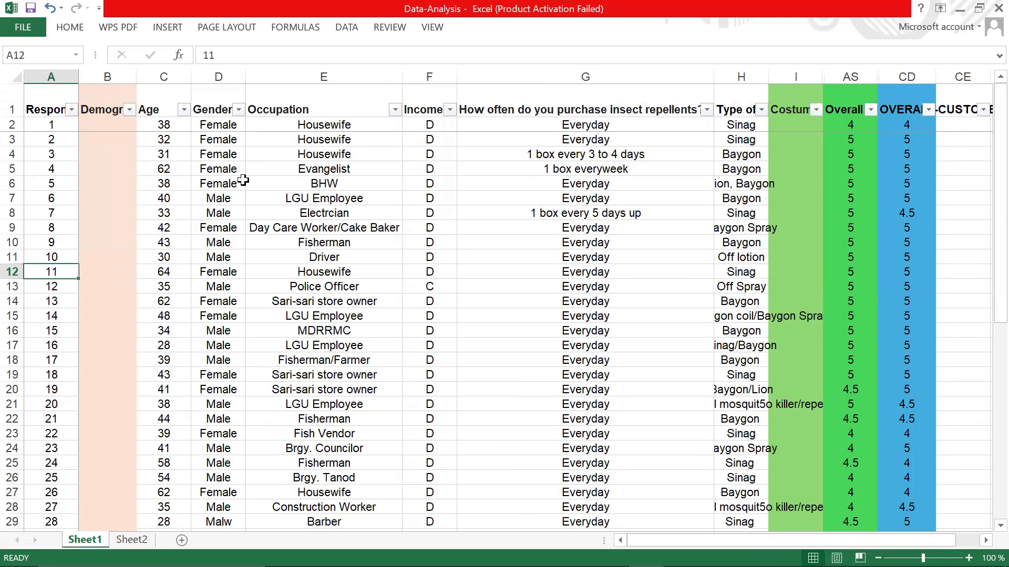
{"action": "left_click", "coordinate": [241, 183]}
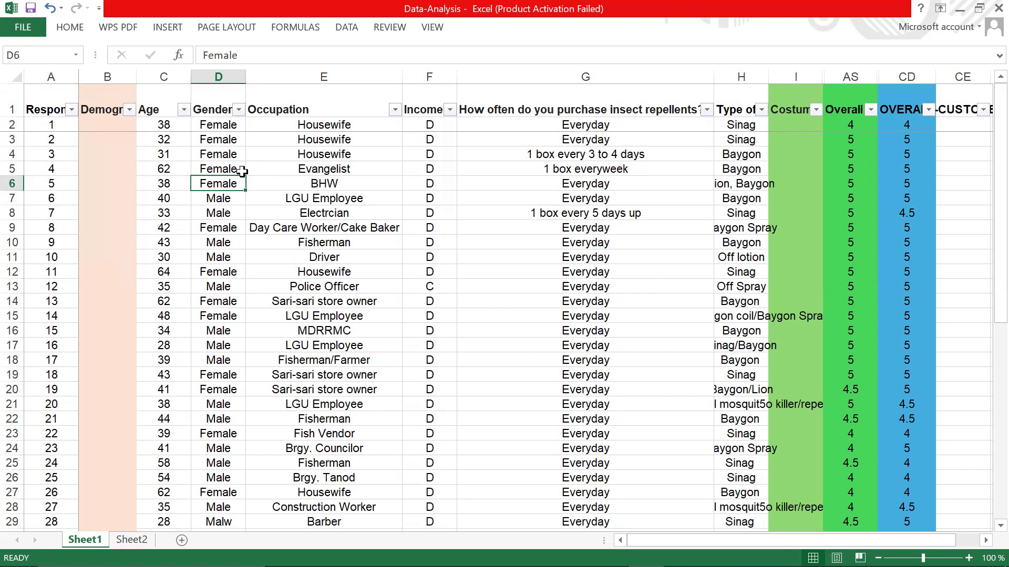
{"action": "scroll", "coordinate": [223, 259], "scroll_direction": "down", "scroll_amount": 10}
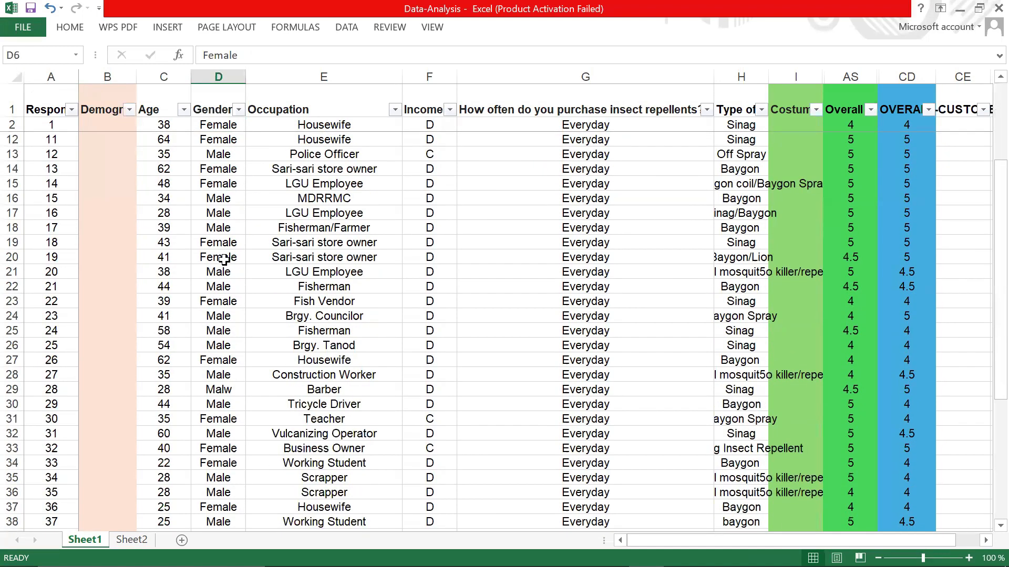
{"action": "scroll", "coordinate": [225, 263], "scroll_direction": "up", "scroll_amount": 10}
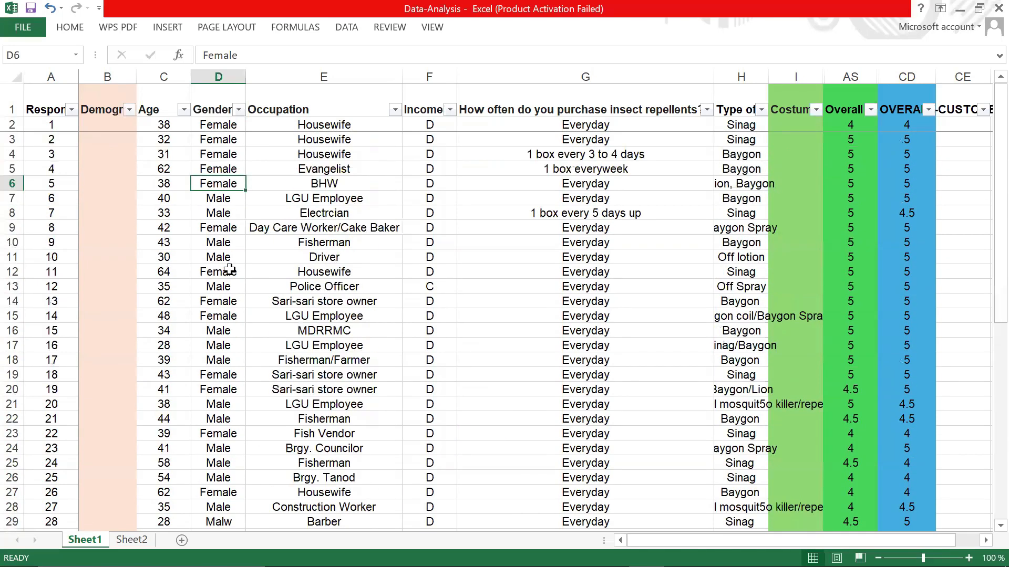
Filter the Gender column to show only Female respondents.
{"action": "left_click", "coordinate": [230, 169]}
{"action": "left_click", "coordinate": [239, 111]}
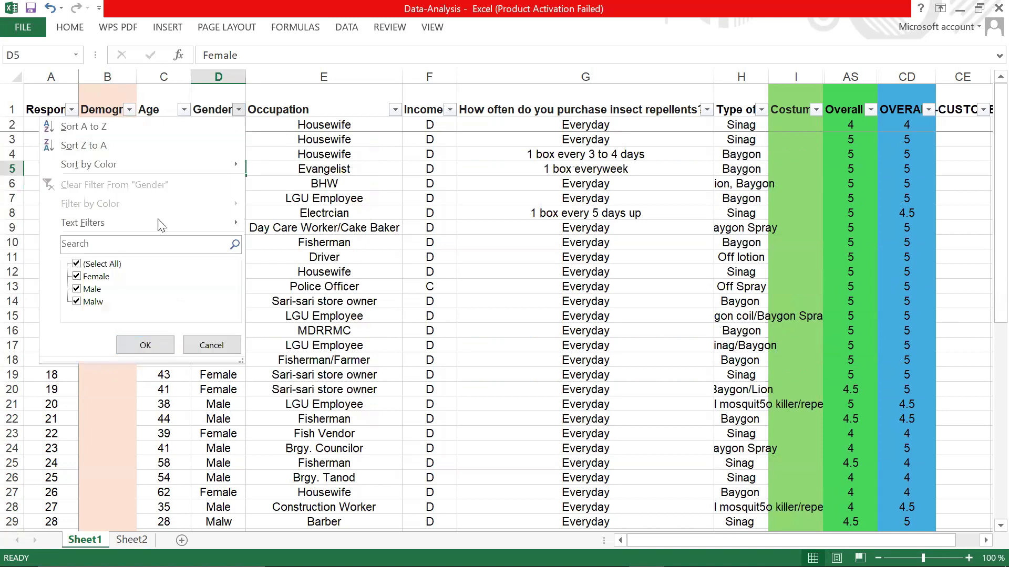
{"action": "left_click", "coordinate": [99, 265]}
{"action": "left_click", "coordinate": [95, 277]}
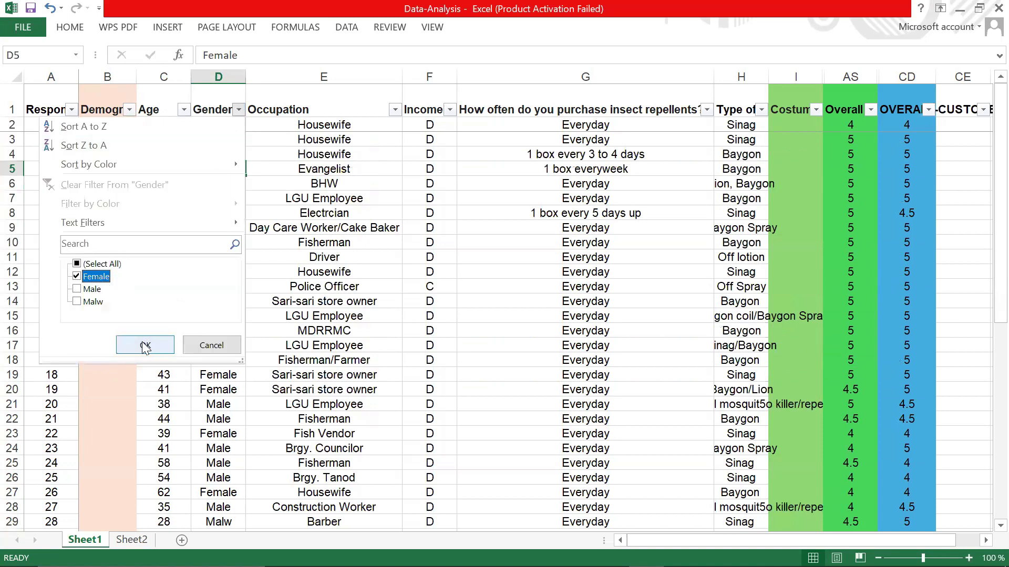
{"action": "left_click", "coordinate": [145, 345]}
Replace every filtered Female entry in the Gender column, from D2 to row 51, with 1.
{"action": "left_click", "coordinate": [222, 125]}
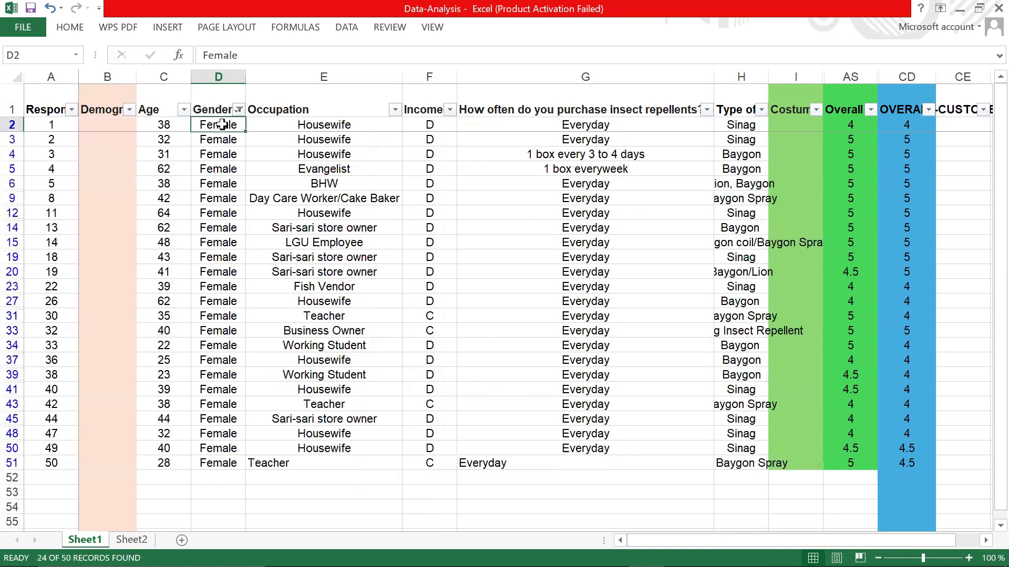
{"action": "type", "text": "1"}
{"action": "key", "text": "Return"}
{"action": "left_click", "coordinate": [234, 127]}
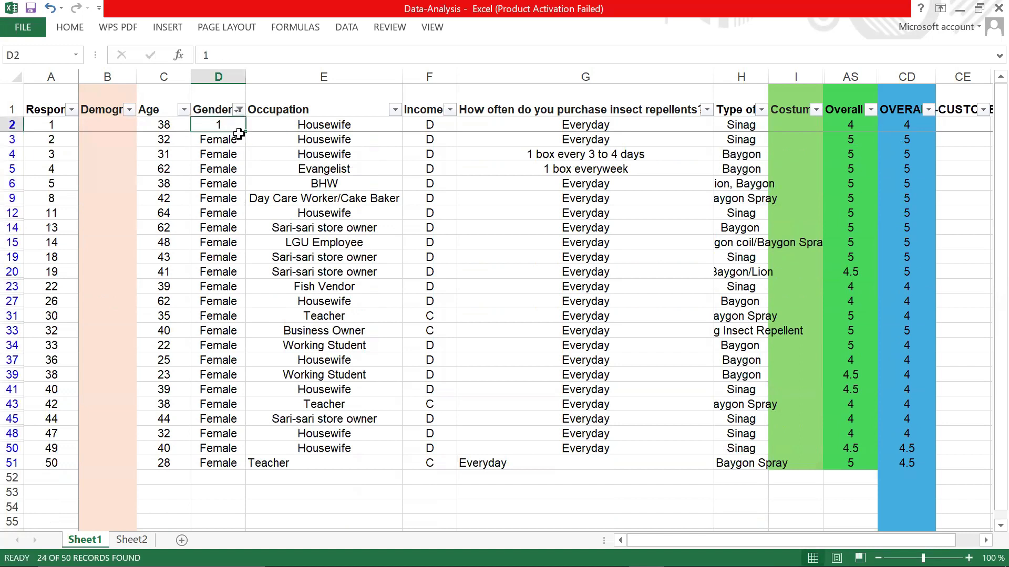
{"action": "left_click_drag", "start_coordinate": [246, 136], "coordinate": [218, 462]}
Change the Gender filter to show only the Male and Malw entries.
{"action": "left_click", "coordinate": [239, 109]}
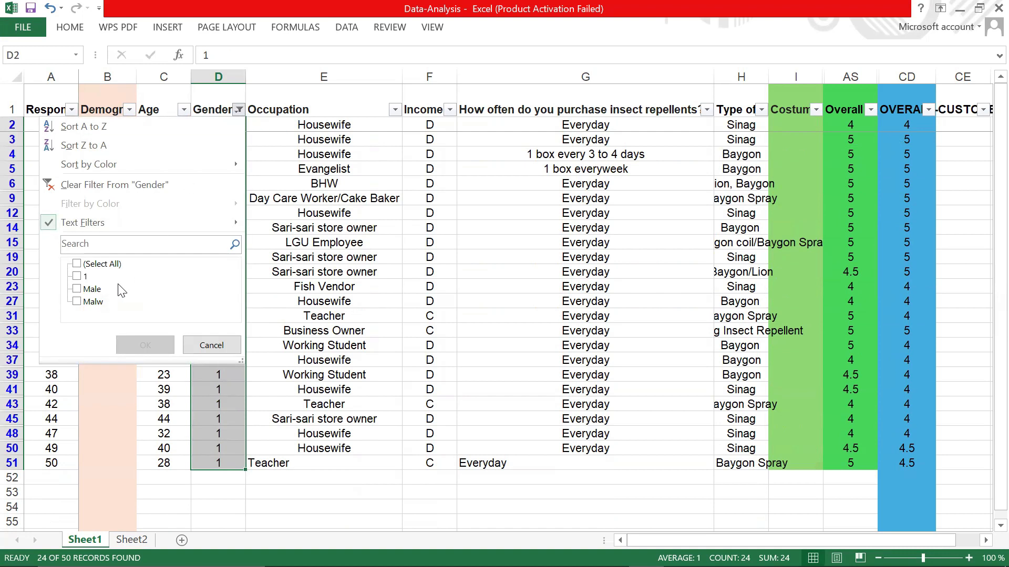
{"action": "left_click", "coordinate": [105, 290]}
{"action": "left_click", "coordinate": [97, 302]}
{"action": "left_click", "coordinate": [143, 345]}
{"action": "key", "text": "ctrl+v"}
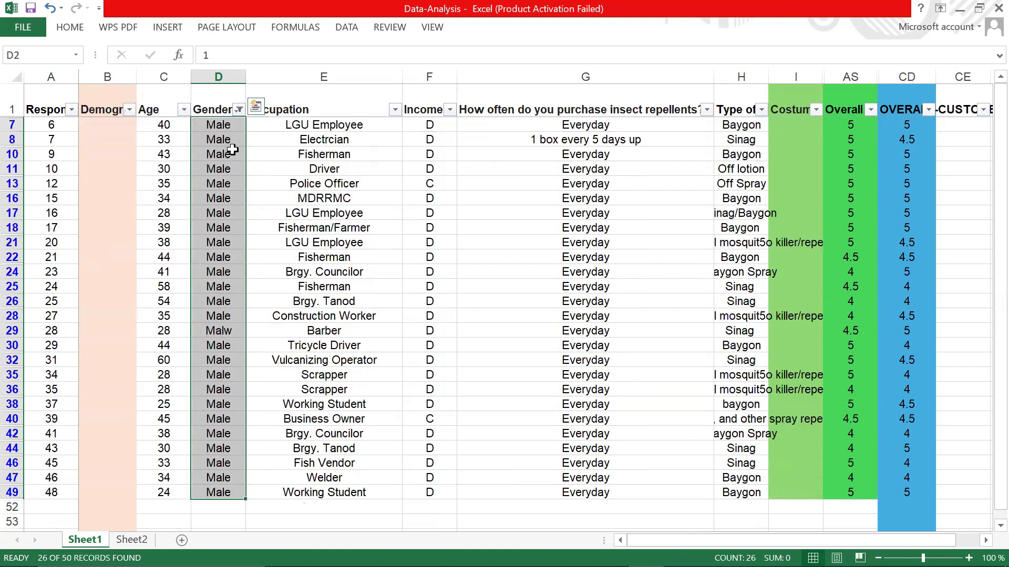
Replace all filtered Male and Malw entries in the Gender column with 0, and show all gender values again.
{"action": "left_click", "coordinate": [227, 125]}
{"action": "type", "text": "0"}
{"action": "left_click", "coordinate": [224, 168]}
{"action": "left_click", "coordinate": [225, 126]}
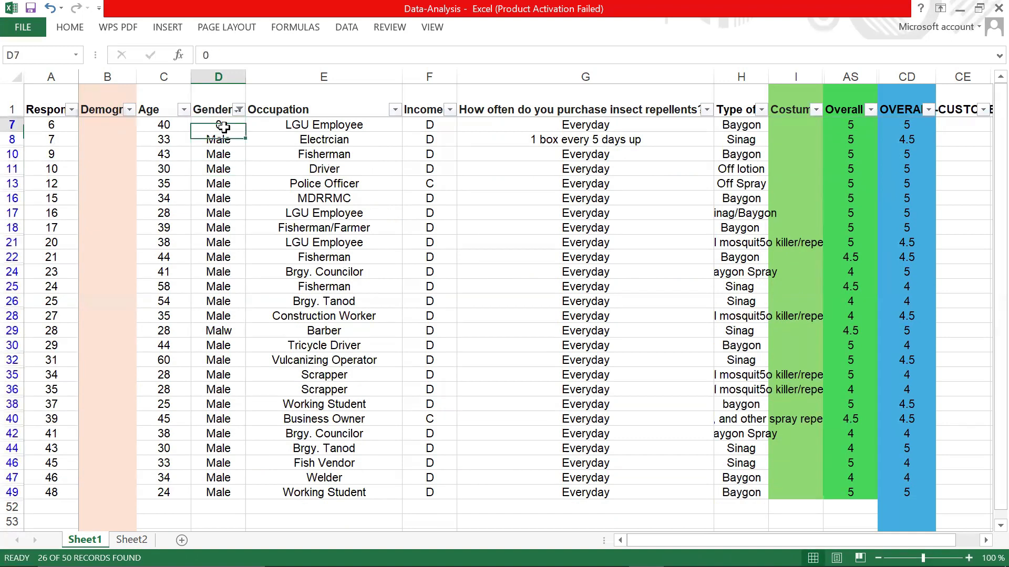
{"action": "left_click_drag", "start_coordinate": [245, 133], "coordinate": [239, 493]}
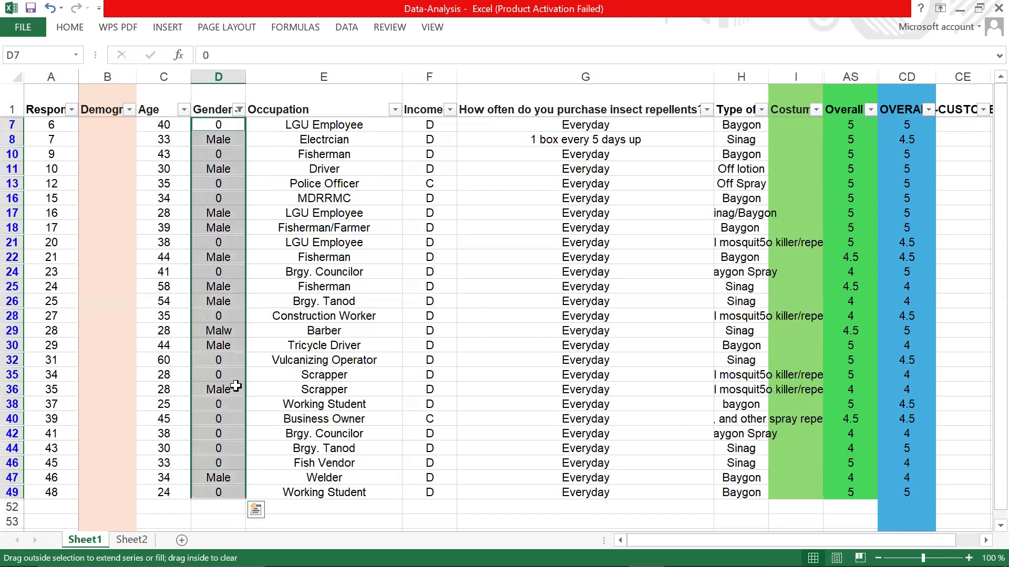
{"action": "left_click", "coordinate": [238, 109]}
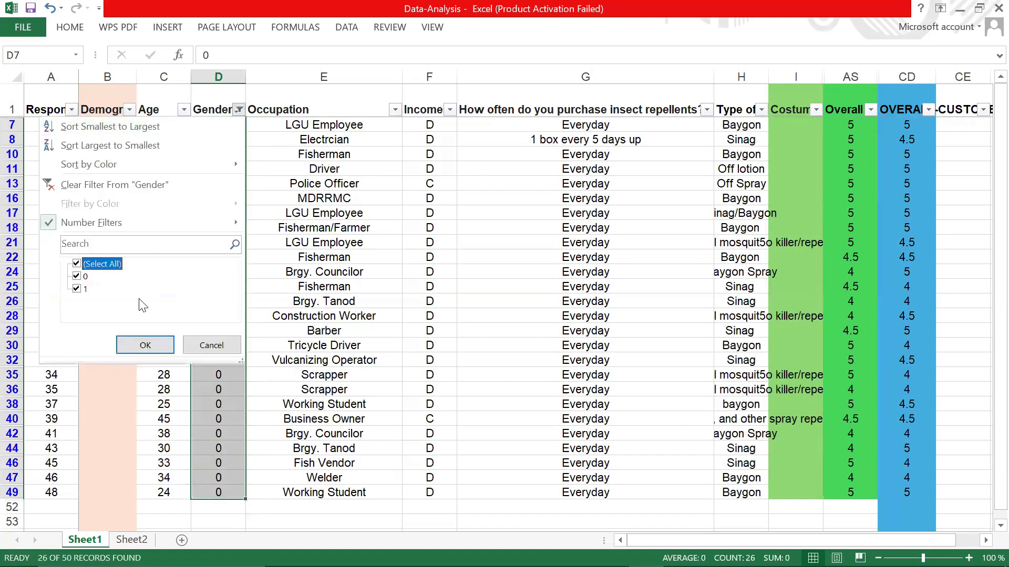
{"action": "left_click", "coordinate": [145, 345]}
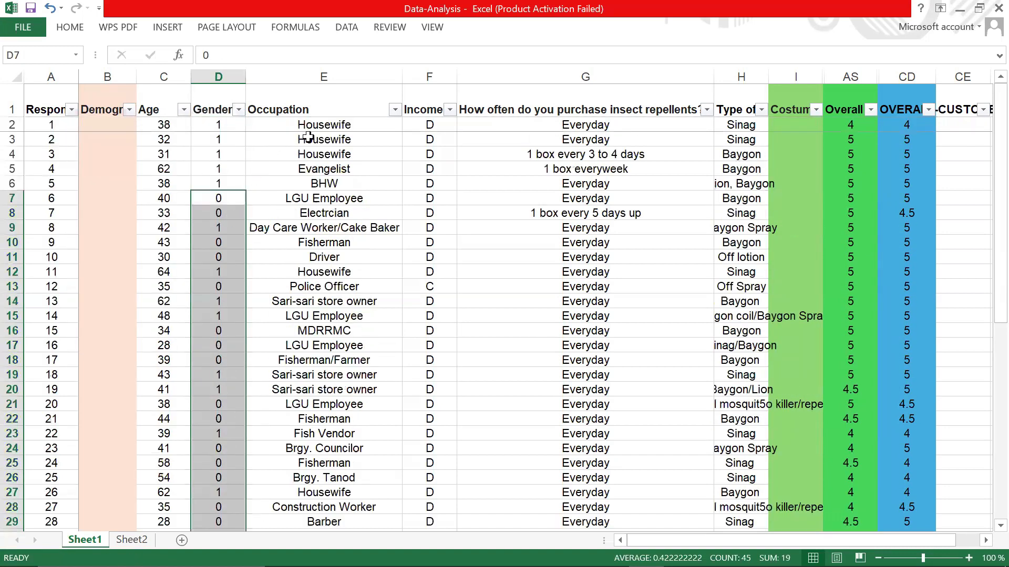
Filter the Income Level column to show only respondents with level D.
{"action": "left_click", "coordinate": [328, 157]}
{"action": "left_click", "coordinate": [465, 151]}
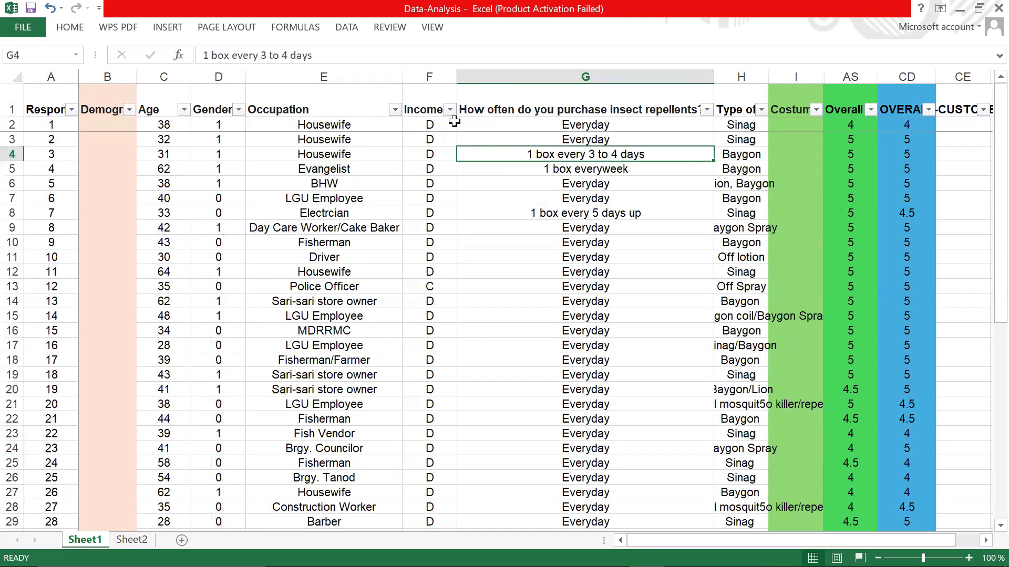
{"action": "scroll", "coordinate": [457, 387], "scroll_direction": "down", "scroll_amount": 2}
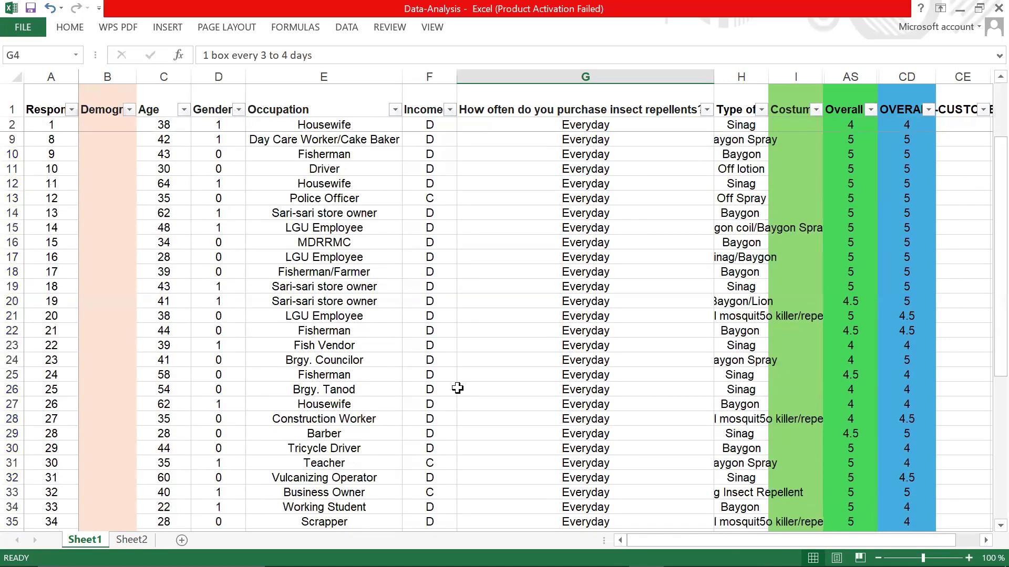
{"action": "scroll", "coordinate": [457, 387], "scroll_direction": "down", "scroll_amount": 3}
{"action": "scroll", "coordinate": [458, 388], "scroll_direction": "up", "scroll_amount": 5}
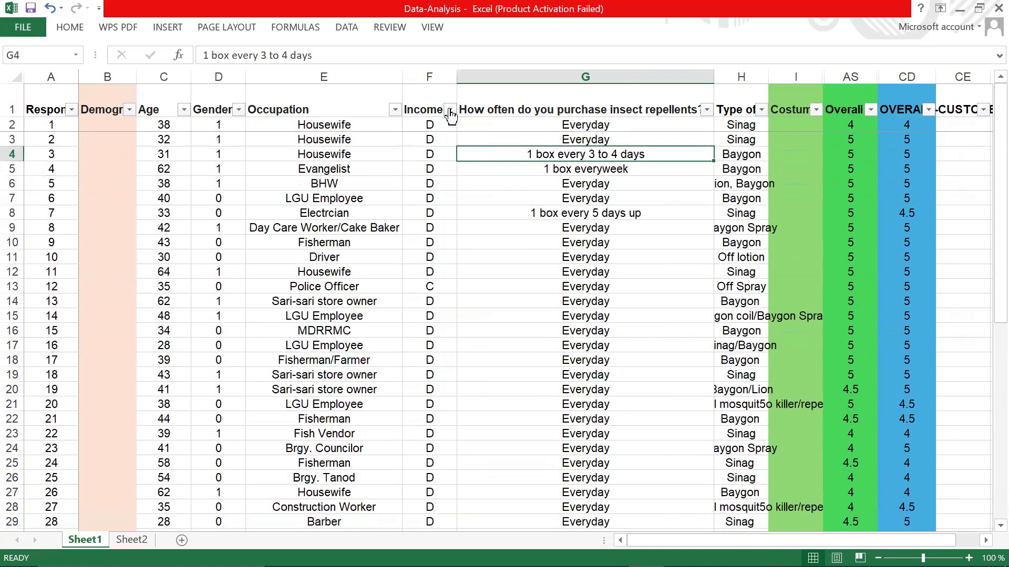
{"action": "left_click", "coordinate": [450, 110]}
{"action": "left_click", "coordinate": [310, 265]}
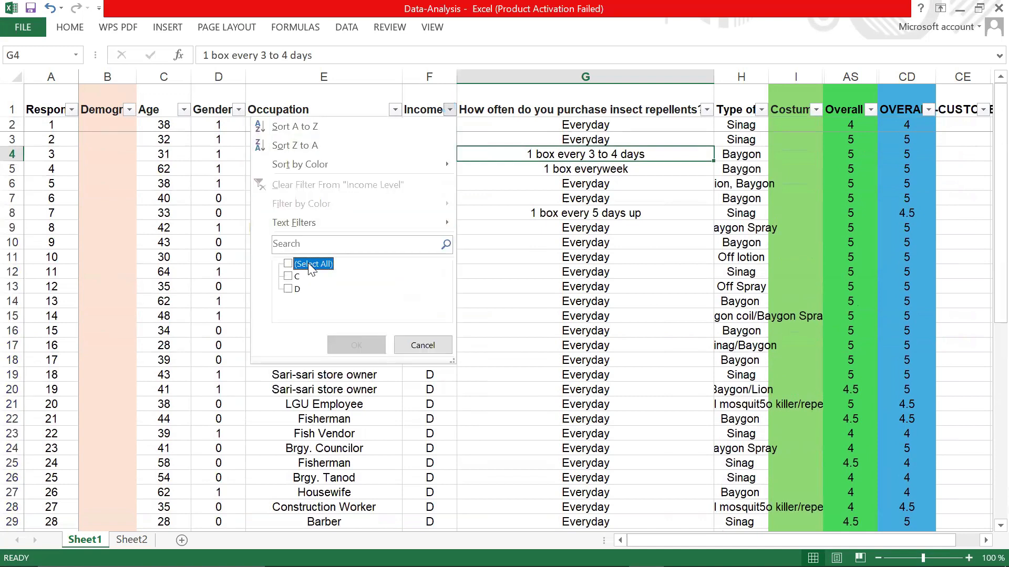
{"action": "left_click", "coordinate": [297, 289]}
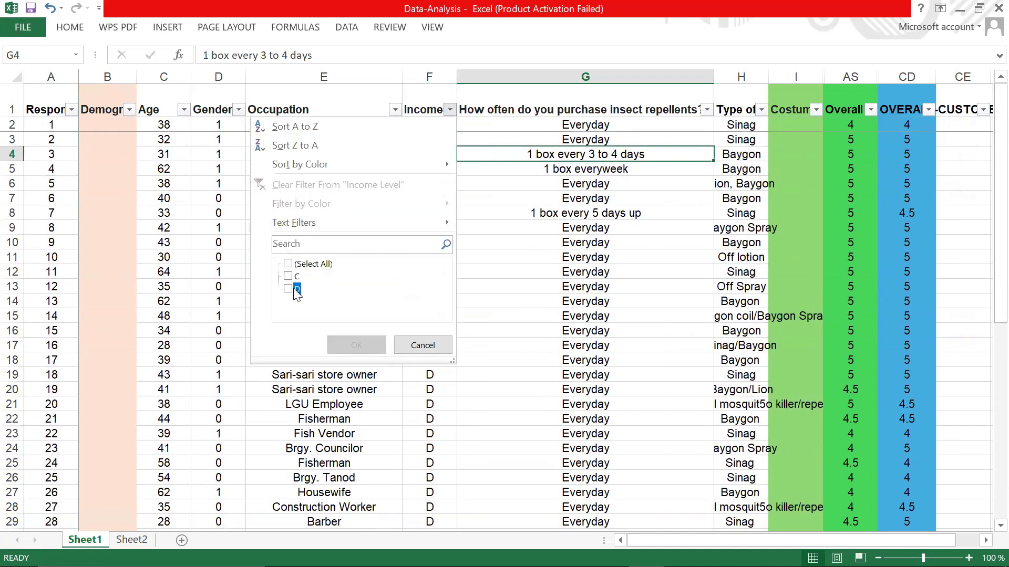
{"action": "left_click", "coordinate": [356, 345]}
Replace every filtered D entry in the Income Level column, starting at F2, with 0.
{"action": "left_click", "coordinate": [443, 125]}
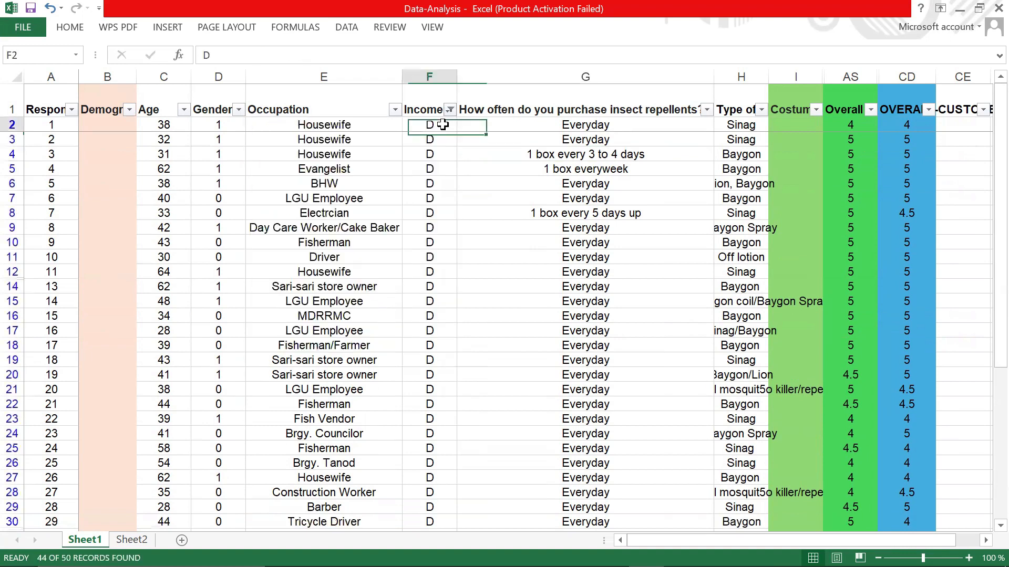
{"action": "type", "text": "0"}
{"action": "key", "text": "ctrl+Return"}
{"action": "left_click_drag", "start_coordinate": [459, 132], "coordinate": [430, 435]}
{"action": "scroll", "coordinate": [432, 287], "scroll_direction": "up", "scroll_amount": 6}
{"action": "scroll", "coordinate": [433, 287], "scroll_direction": "up", "scroll_amount": 2}
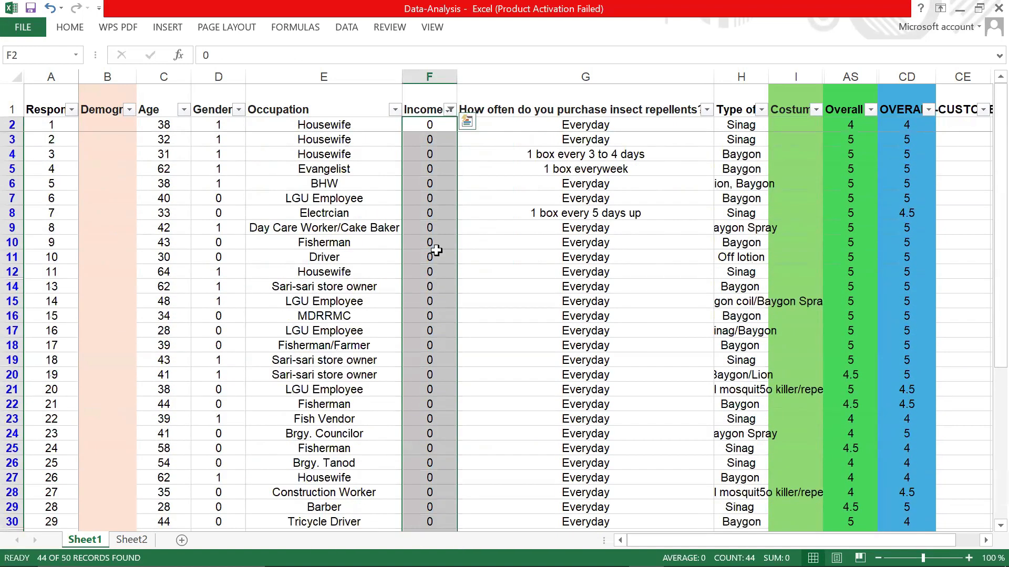
Filter the Income Level column to show only respondents with level C.
{"action": "left_click", "coordinate": [450, 109]}
{"action": "left_click", "coordinate": [288, 289]}
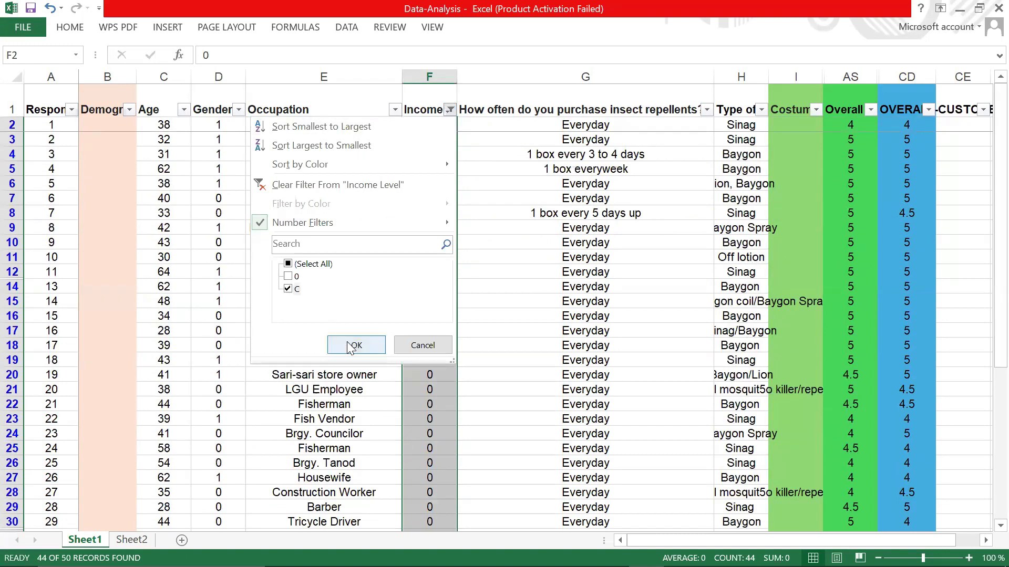
{"action": "left_click", "coordinate": [356, 345]}
Replace every filtered C entry in the Income Level column, starting at F13, with 1, and show all income levels again.
{"action": "left_click", "coordinate": [429, 125]}
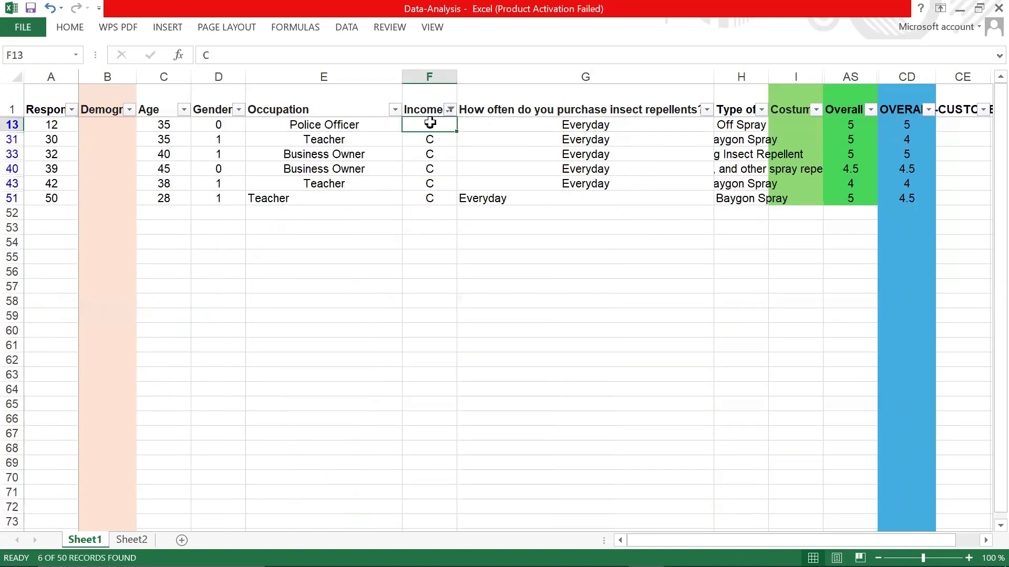
{"action": "type", "text": "1"}
{"action": "left_click", "coordinate": [462, 182]}
{"action": "left_click", "coordinate": [437, 125]}
{"action": "left_click_drag", "start_coordinate": [460, 132], "coordinate": [457, 204]}
{"action": "left_click", "coordinate": [450, 109]}
{"action": "left_click", "coordinate": [293, 263]}
{"action": "left_click", "coordinate": [355, 345]}
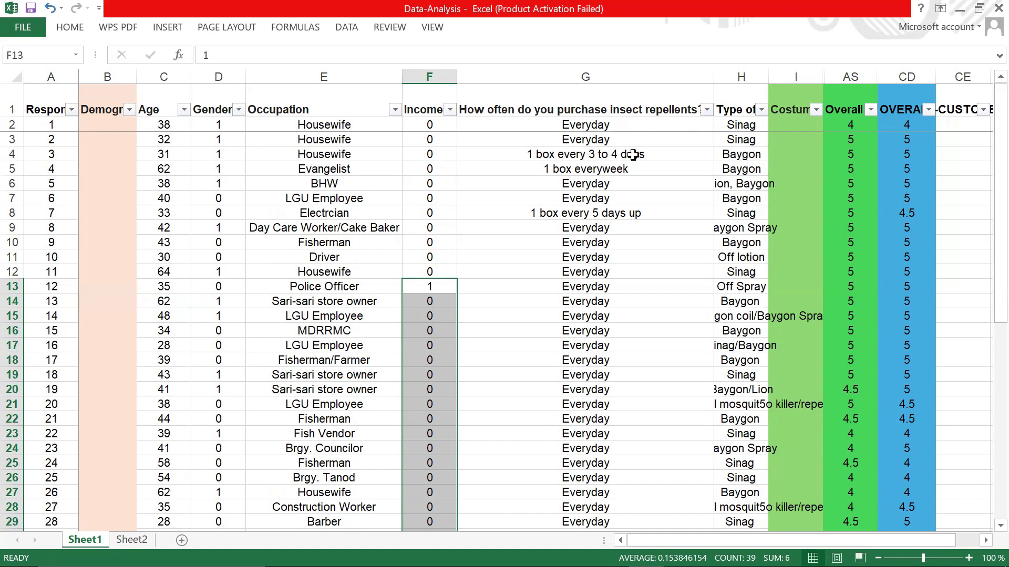
Filter the insect repellent purchase frequency column to show only "1 box every 5 days up".
{"action": "left_click", "coordinate": [706, 109]}
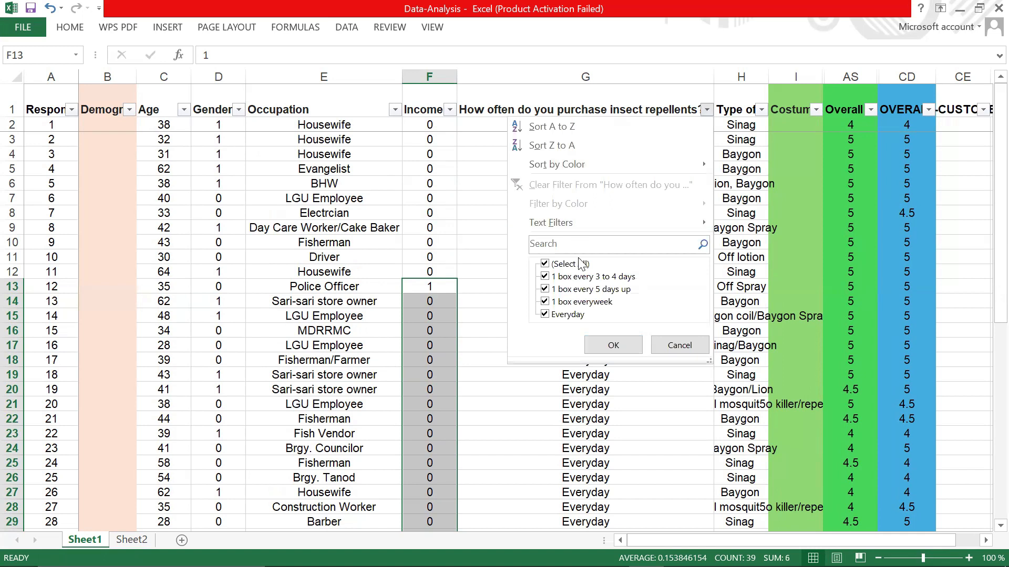
{"action": "left_click", "coordinate": [572, 264]}
{"action": "left_click", "coordinate": [601, 289]}
{"action": "key", "text": "Return"}
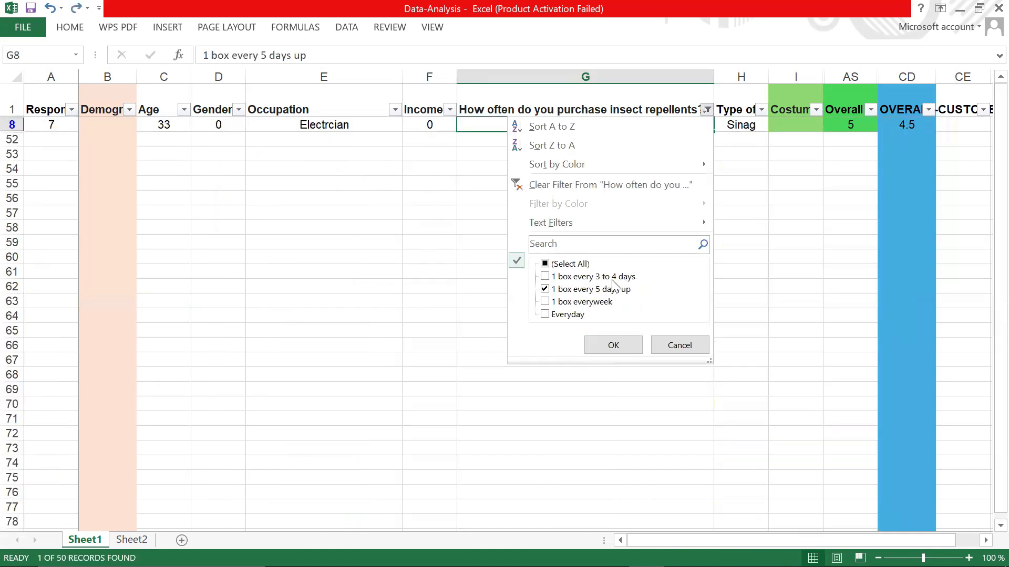
Filter the purchase frequency column to "1 box everyweek" only and replace the entry in G5 with 0.
{"action": "left_click", "coordinate": [545, 265]}
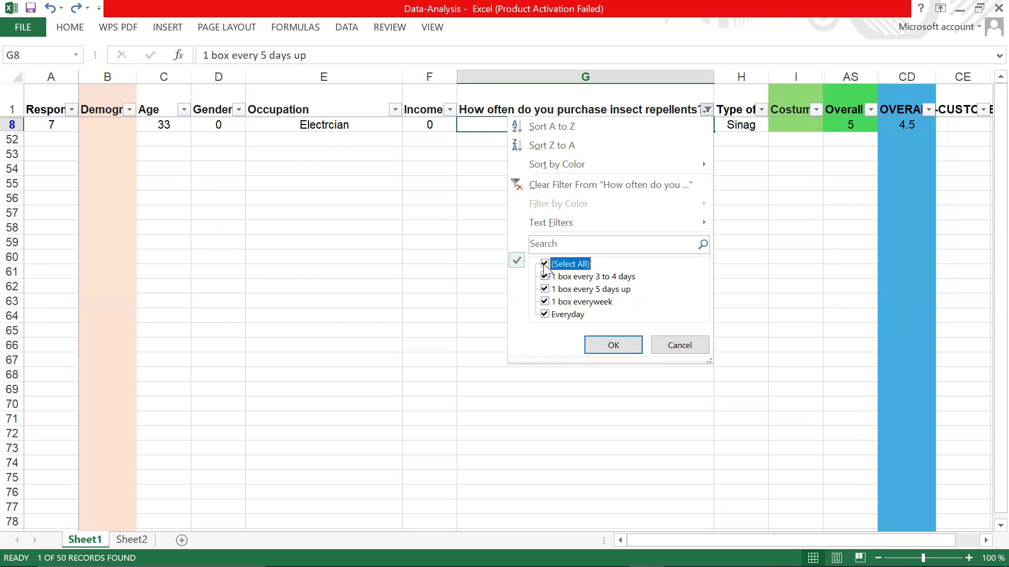
{"action": "left_click", "coordinate": [545, 264]}
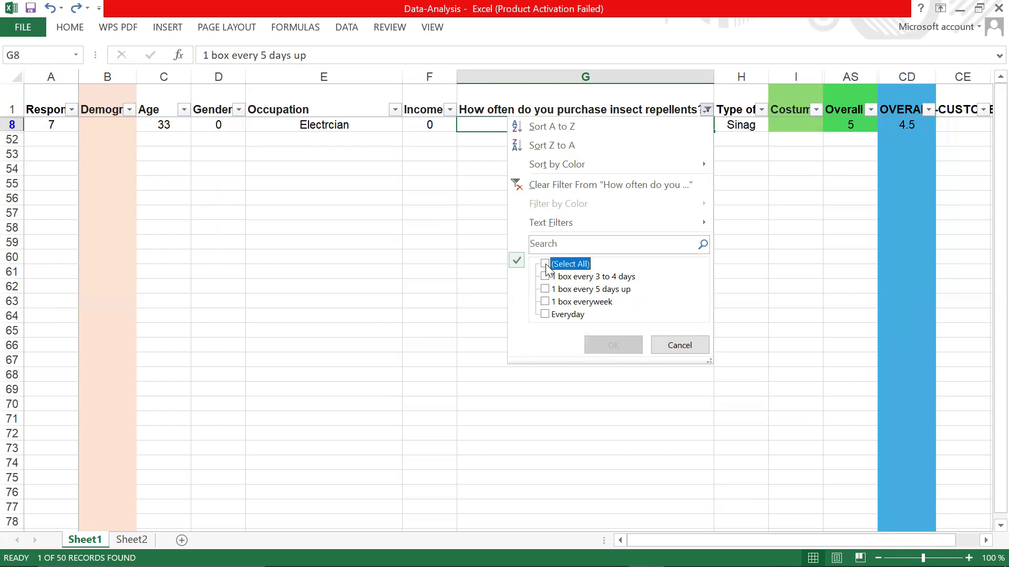
{"action": "left_click", "coordinate": [545, 303]}
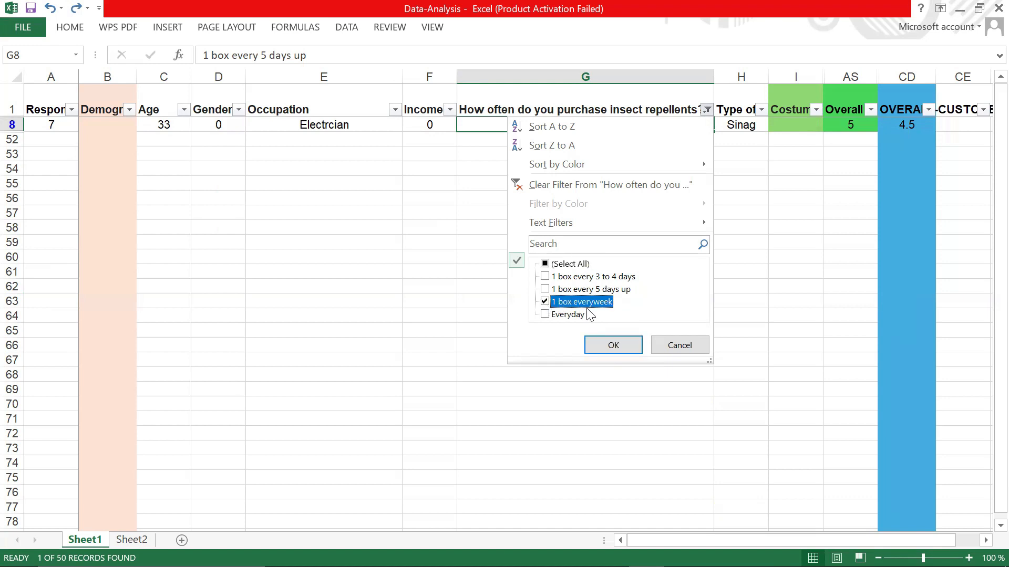
{"action": "left_click", "coordinate": [609, 345]}
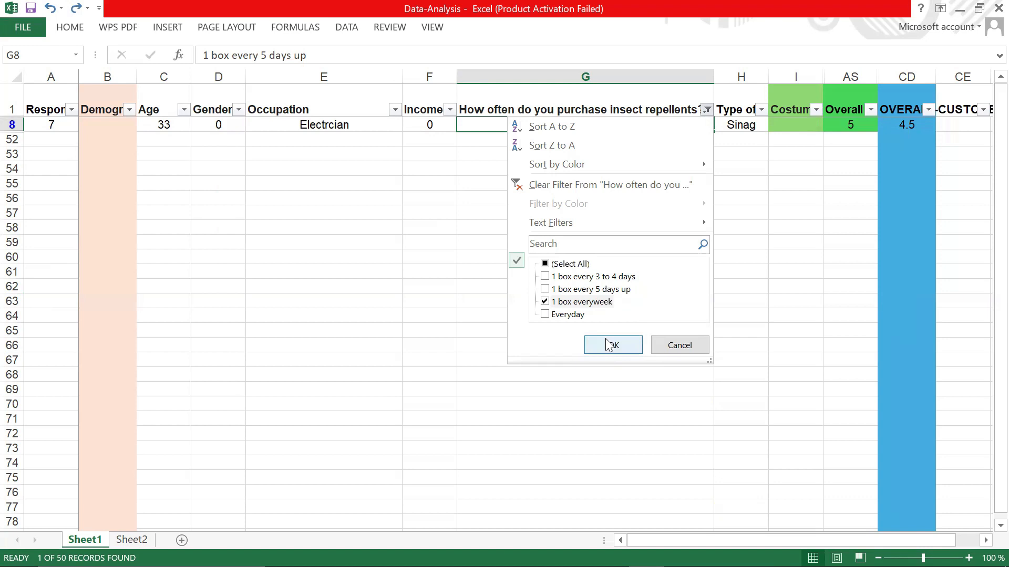
{"action": "left_click", "coordinate": [609, 345]}
{"action": "left_click", "coordinate": [646, 124]}
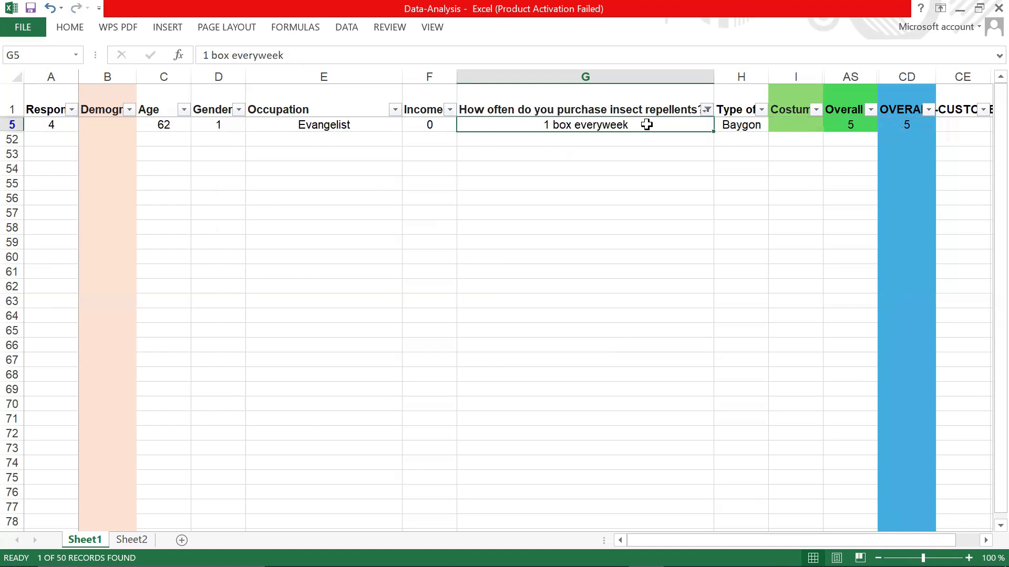
{"action": "type", "text": "0"}
{"action": "left_click", "coordinate": [660, 167]}
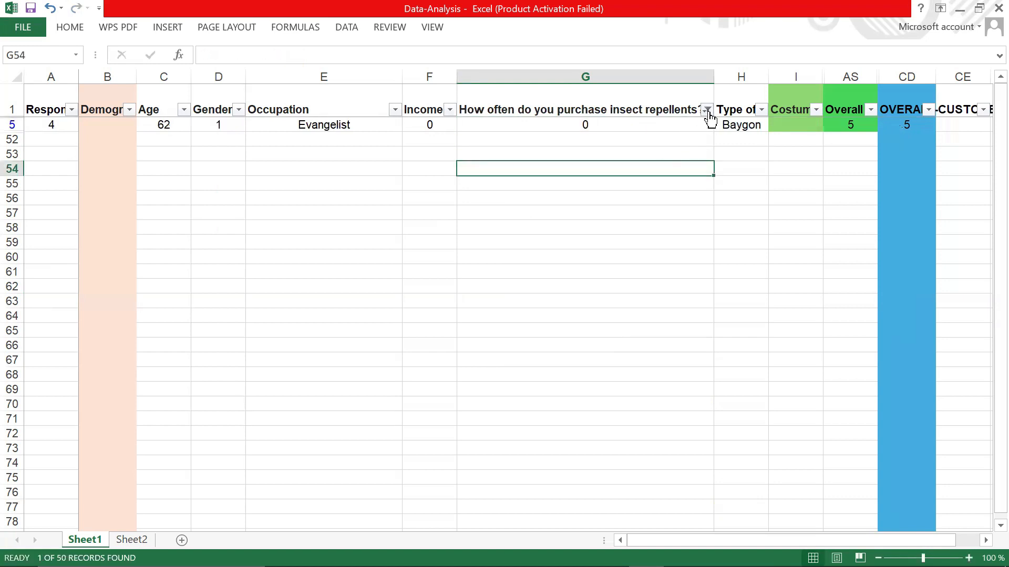
Filter the purchase frequency column to "1 box every 5 days up" only and replace the entry in G8 with 1.
{"action": "left_click", "coordinate": [707, 110]}
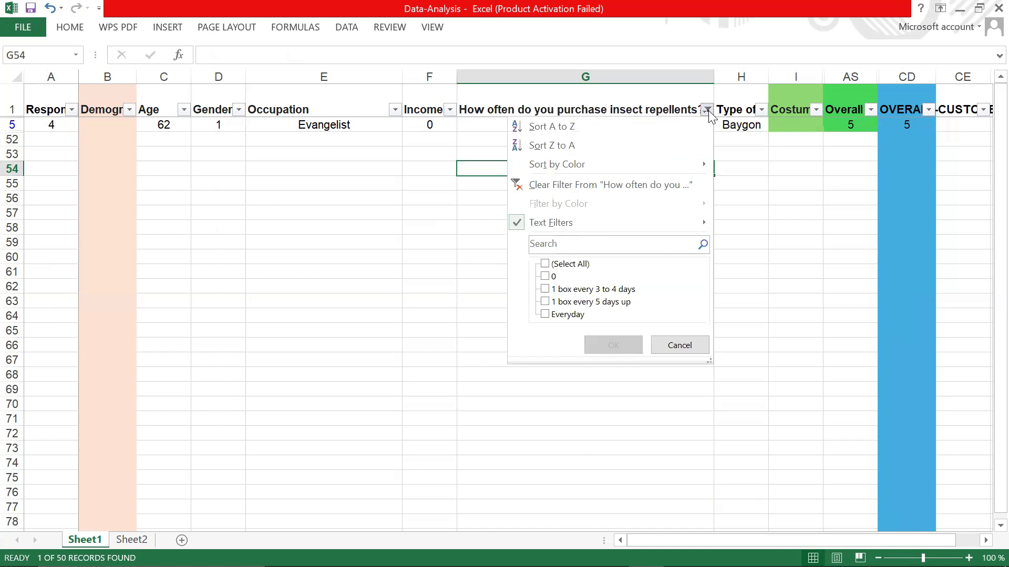
{"action": "left_click", "coordinate": [547, 304]}
{"action": "left_click", "coordinate": [609, 345]}
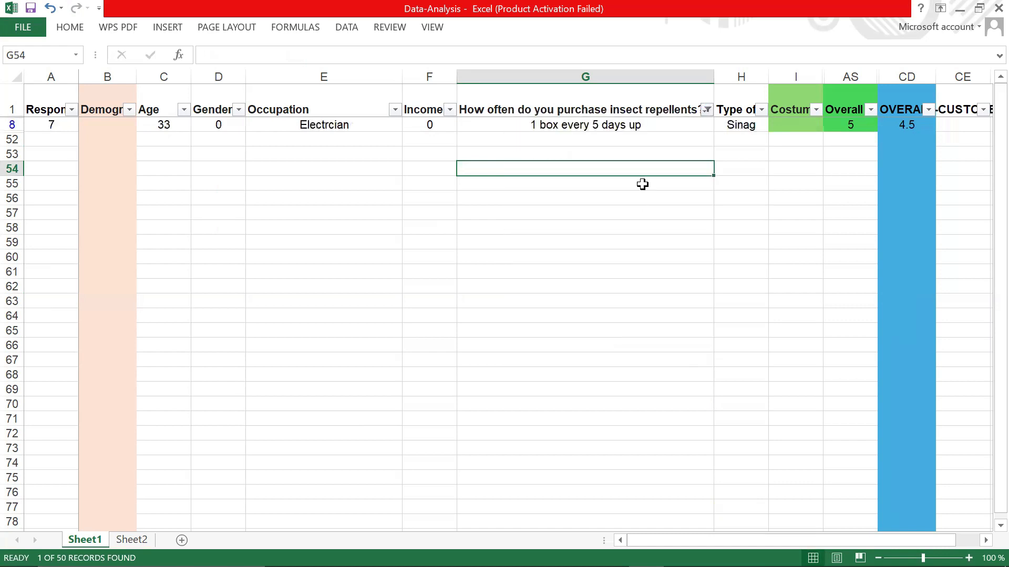
{"action": "left_click", "coordinate": [635, 126]}
{"action": "type", "text": "1"}
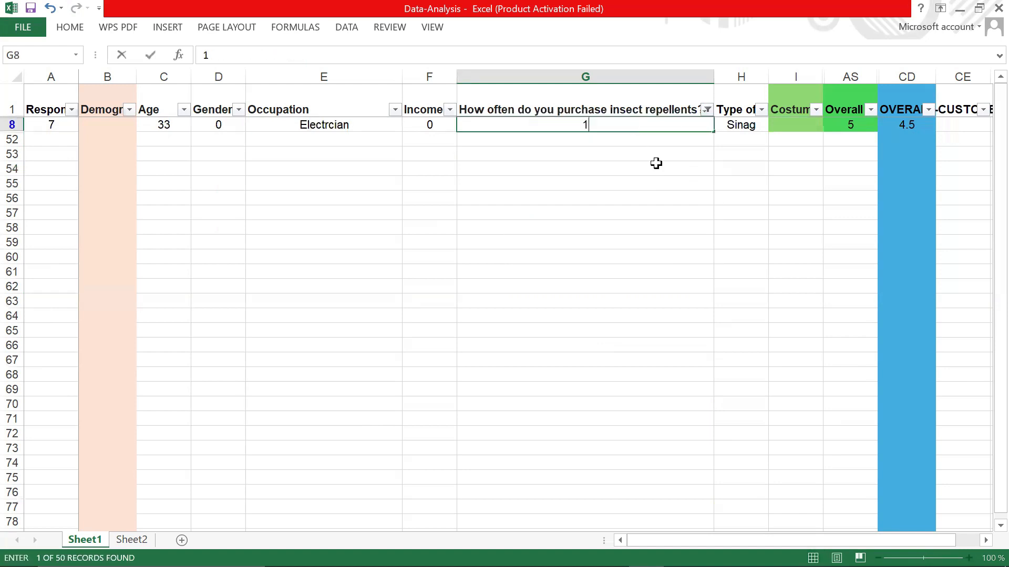
{"action": "left_click", "coordinate": [671, 183]}
Filter the purchase frequency column to "1 box every 3 to 4 days" only and replace the entry in G4 with 2.
{"action": "left_click", "coordinate": [705, 109]}
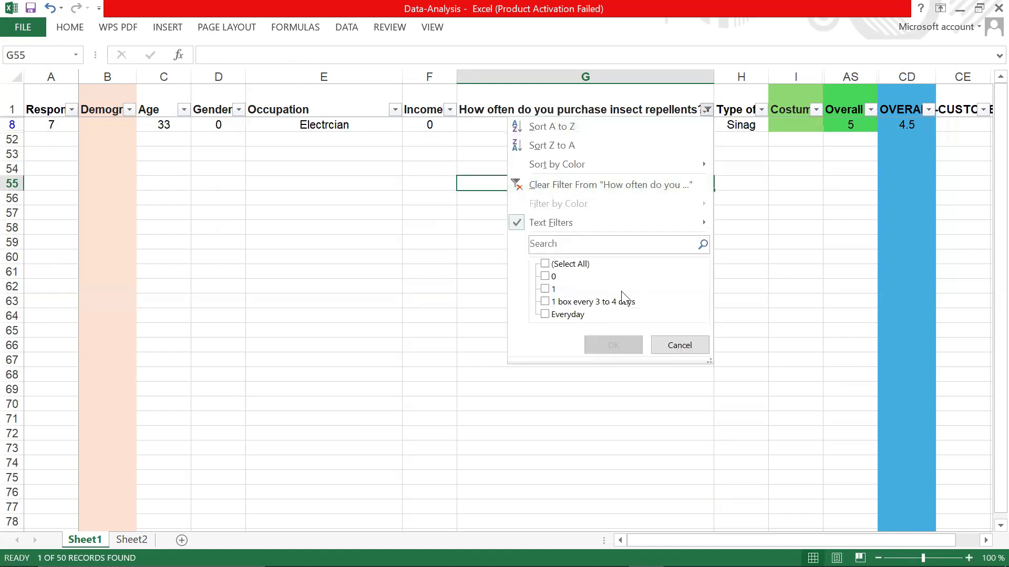
{"action": "left_click", "coordinate": [614, 343]}
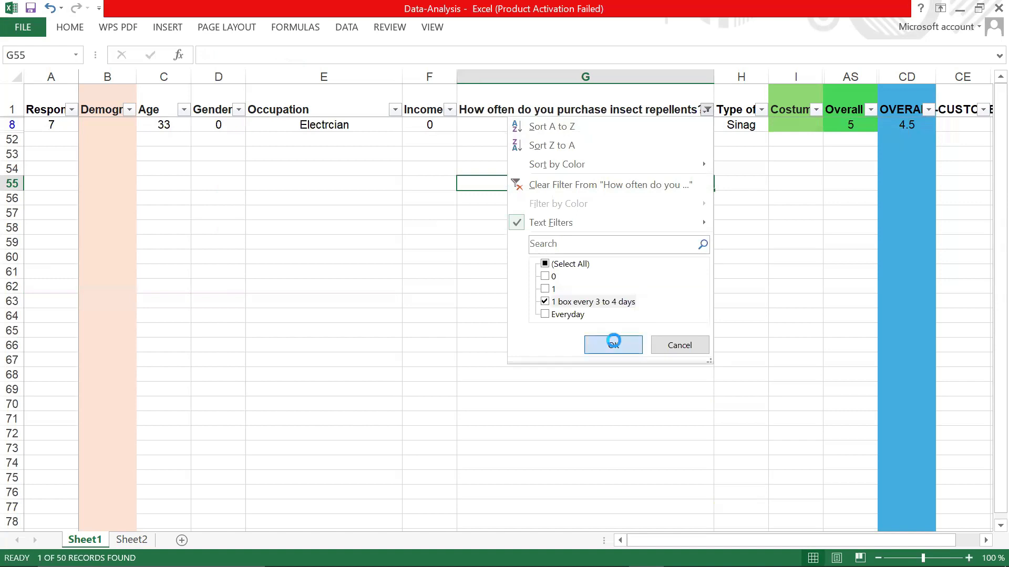
{"action": "left_click", "coordinate": [655, 122]}
{"action": "type", "text": "2"}
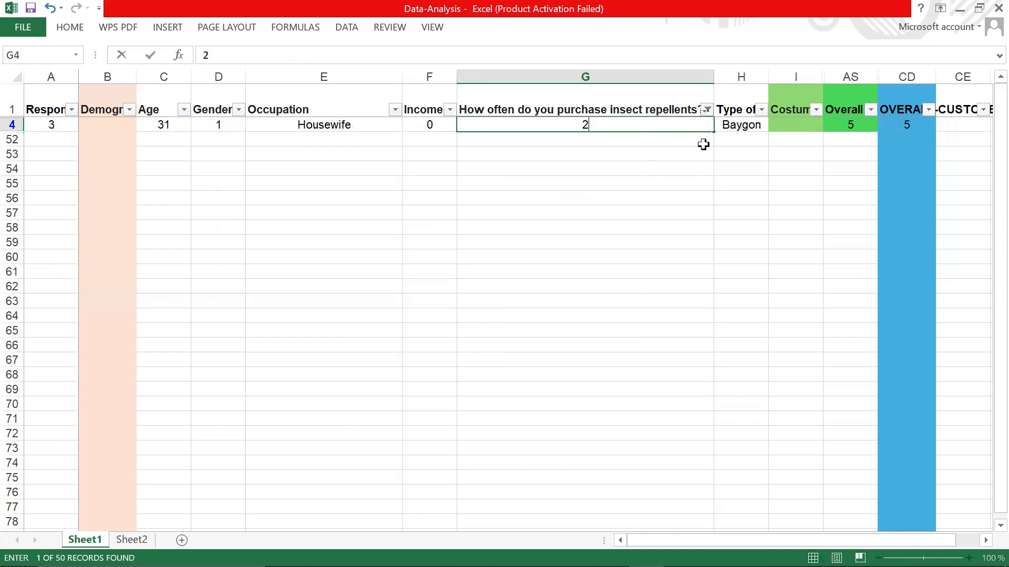
{"action": "left_click", "coordinate": [702, 168]}
Filter the purchase frequency column to Everyday only and replace every filtered entry, starting at G2, with 3.
{"action": "left_click", "coordinate": [706, 110]}
{"action": "left_click", "coordinate": [562, 315]}
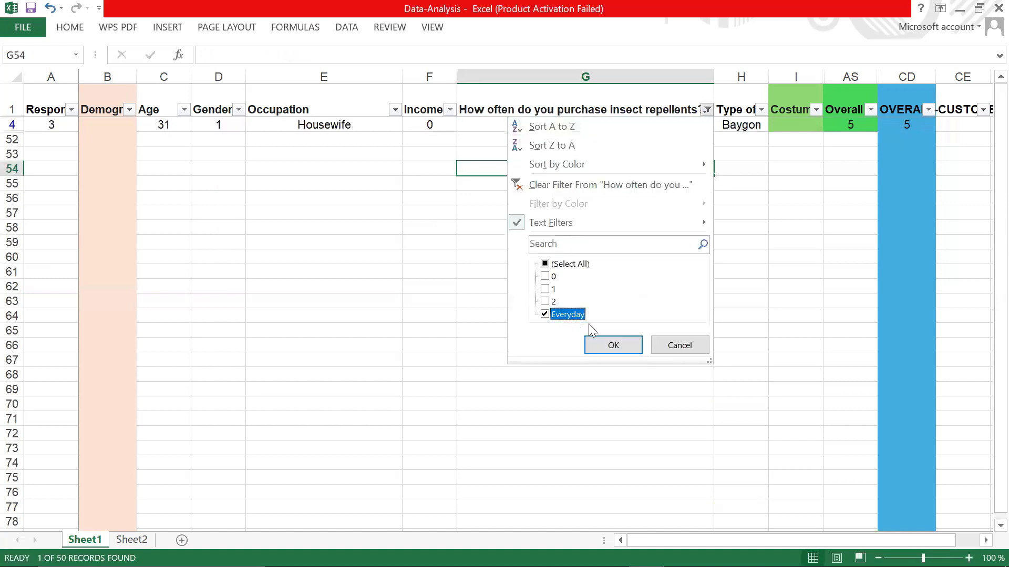
{"action": "left_click", "coordinate": [609, 346]}
{"action": "left_click", "coordinate": [622, 125]}
{"action": "type", "text": "3"}
{"action": "key", "text": "Return"}
{"action": "left_click", "coordinate": [644, 126]}
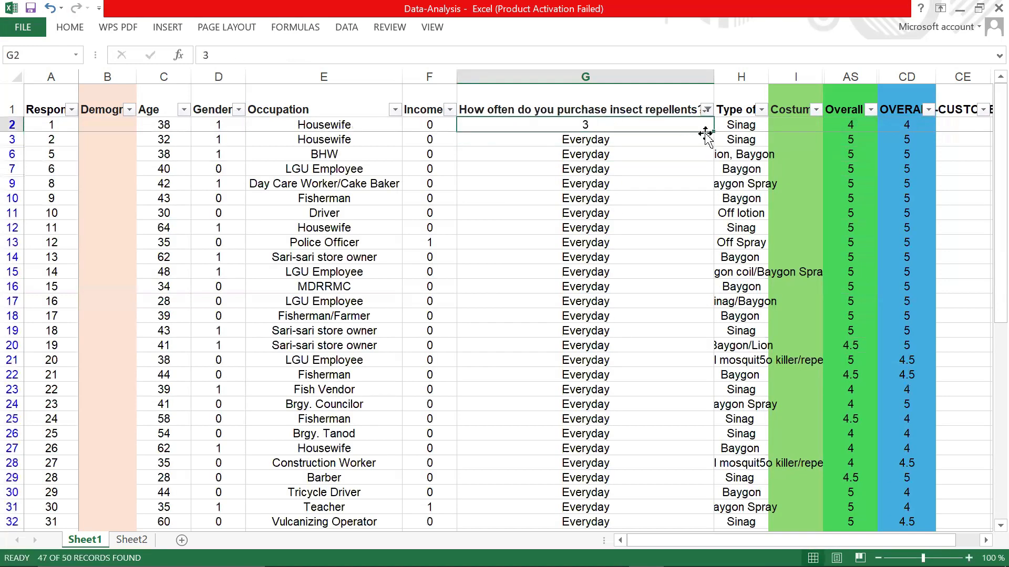
{"action": "double_click", "coordinate": [705, 134]}
{"action": "scroll", "coordinate": [657, 232], "scroll_direction": "down", "scroll_amount": 4}
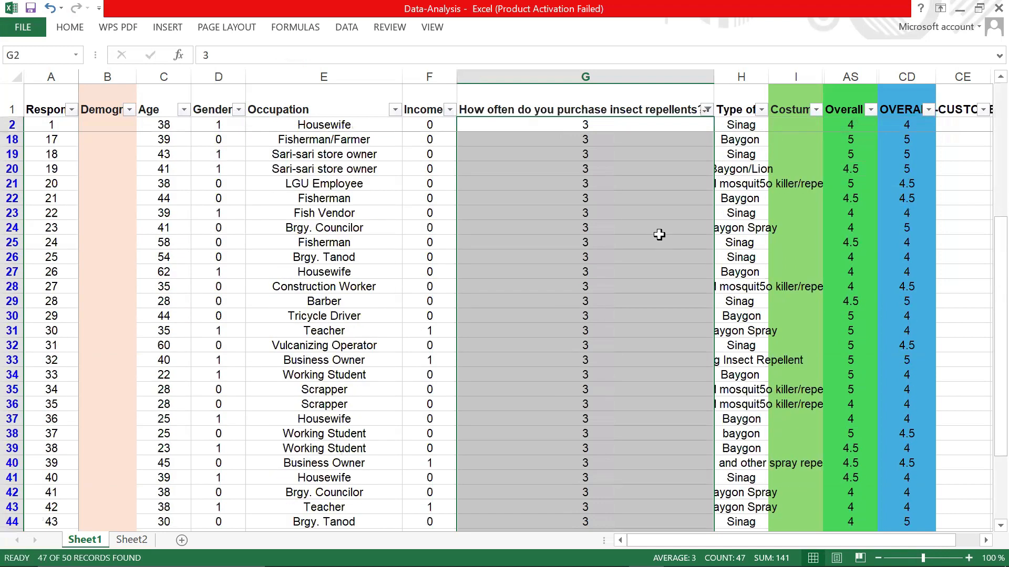
{"action": "scroll", "coordinate": [657, 247], "scroll_direction": "down", "scroll_amount": 10}
{"action": "scroll", "coordinate": [657, 247], "scroll_direction": "up", "scroll_amount": 14}
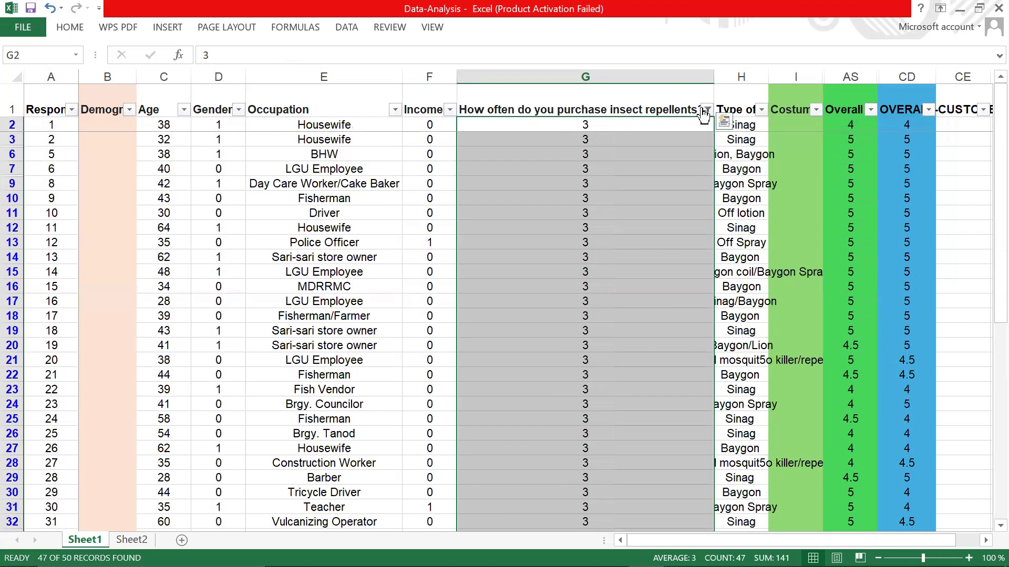
Show all purchase frequency values again and check the coded column.
{"action": "left_click", "coordinate": [705, 111]}
{"action": "left_click", "coordinate": [567, 263]}
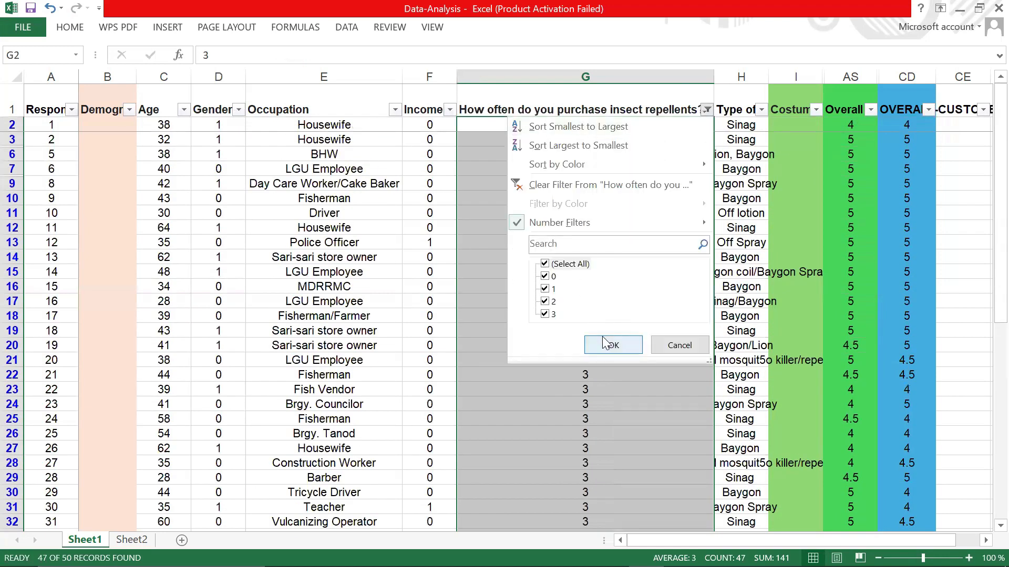
{"action": "left_click", "coordinate": [609, 344]}
{"action": "scroll", "coordinate": [613, 151], "scroll_direction": "down", "scroll_amount": 3}
{"action": "scroll", "coordinate": [610, 168], "scroll_direction": "up", "scroll_amount": 3}
{"action": "left_click", "coordinate": [603, 184]}
{"action": "left_click", "coordinate": [379, 173]}
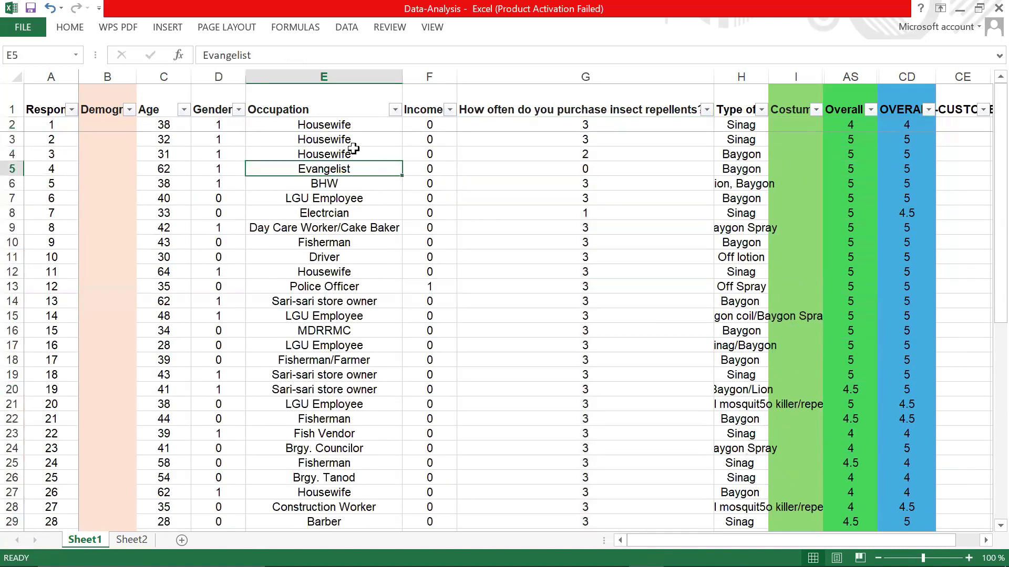
{"action": "left_click", "coordinate": [353, 102]}
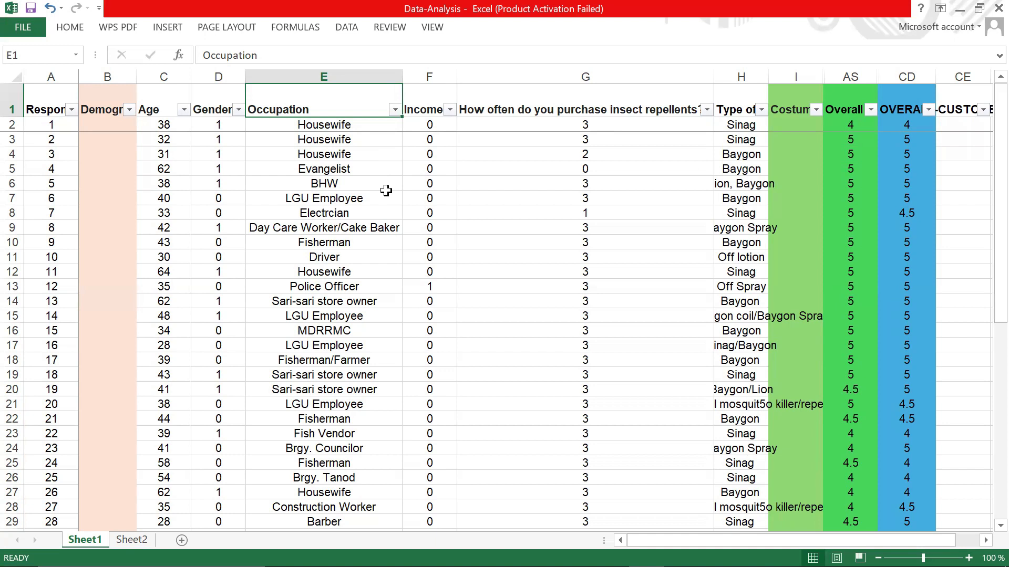
{"action": "left_click", "coordinate": [380, 156]}
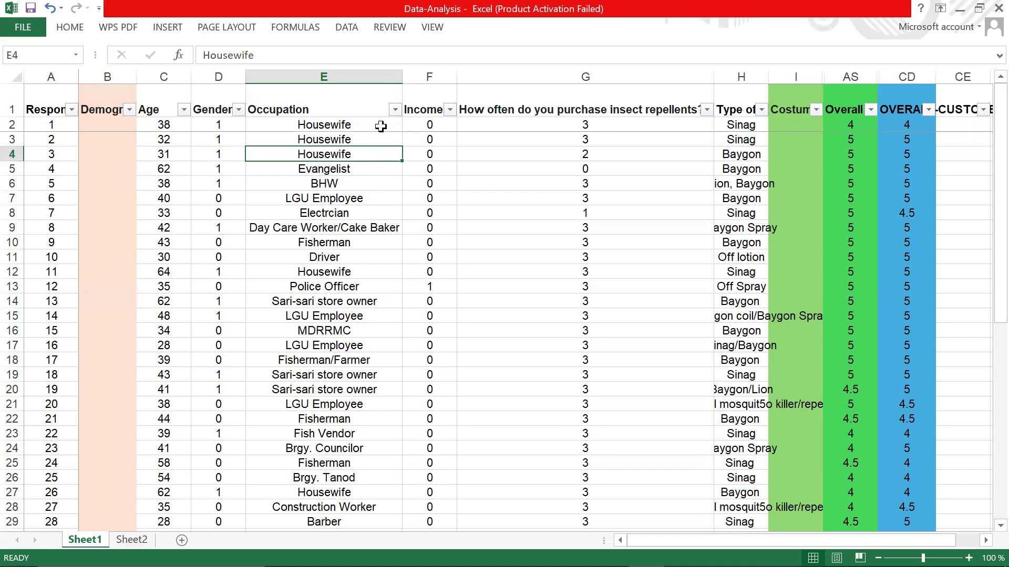
Clear every selection in the Occupation filter and enlarge its list of values.
{"action": "left_click", "coordinate": [395, 109]}
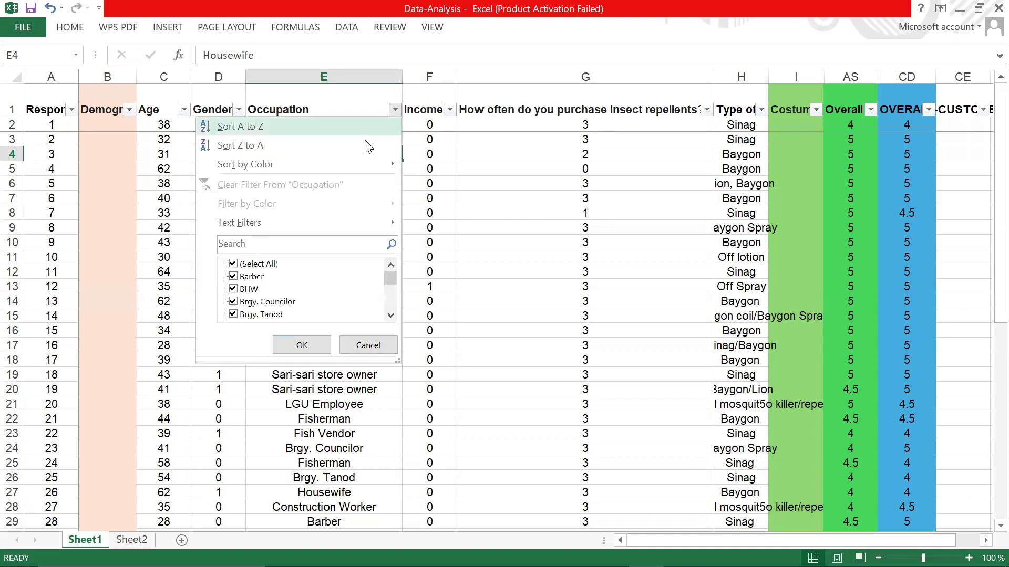
{"action": "left_click", "coordinate": [258, 267]}
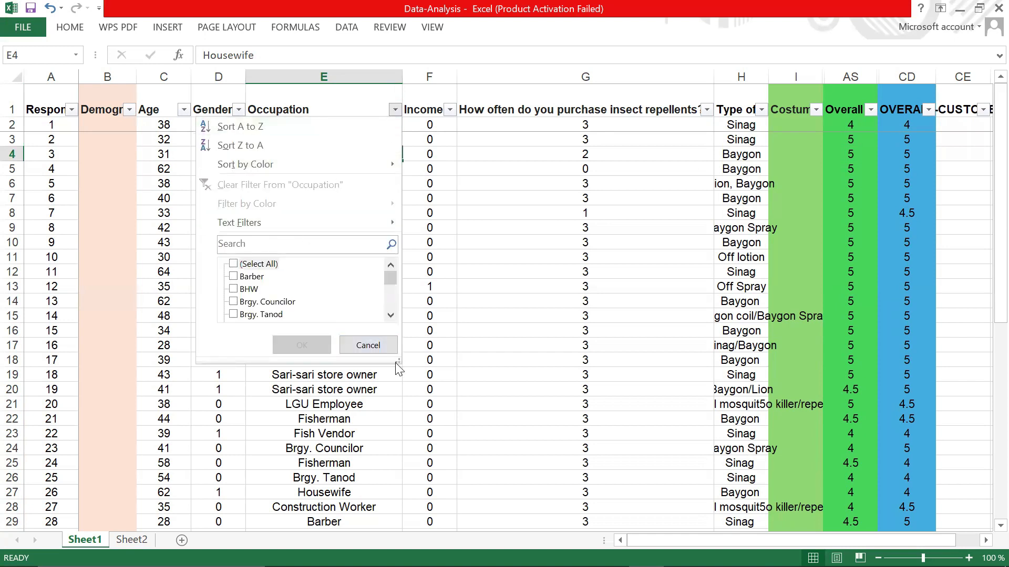
{"action": "left_click_drag", "start_coordinate": [395, 361], "coordinate": [538, 461]}
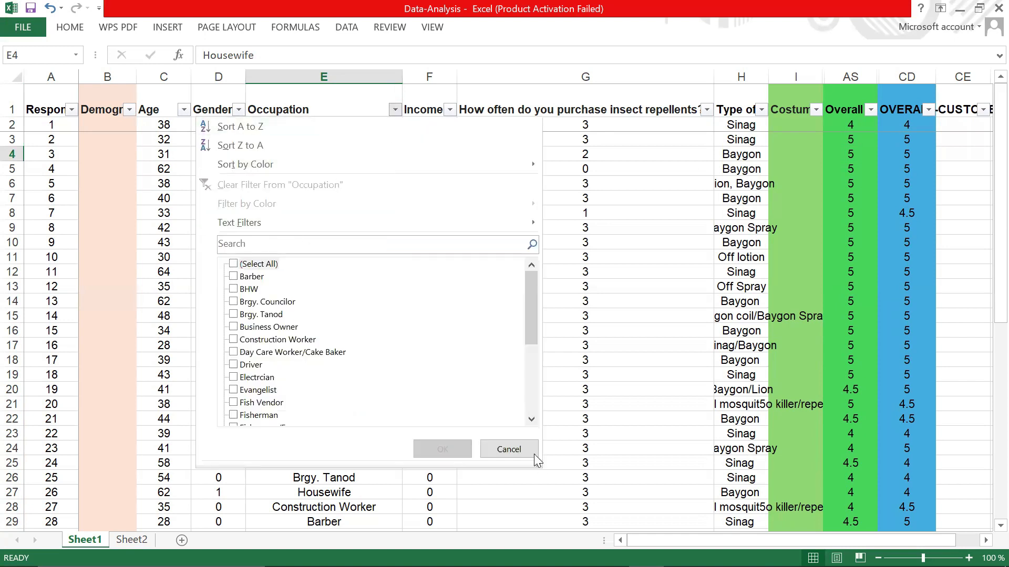
Include Barber, BHW, Brgy. Councilor, Brgy. Tanod, Business Owner, Construction Worker, Day Care Worker/Cake Baker, Driver, Electrcian and Evangelist in the Occupation filter.
{"action": "left_click", "coordinate": [252, 277]}
{"action": "left_click", "coordinate": [253, 290]}
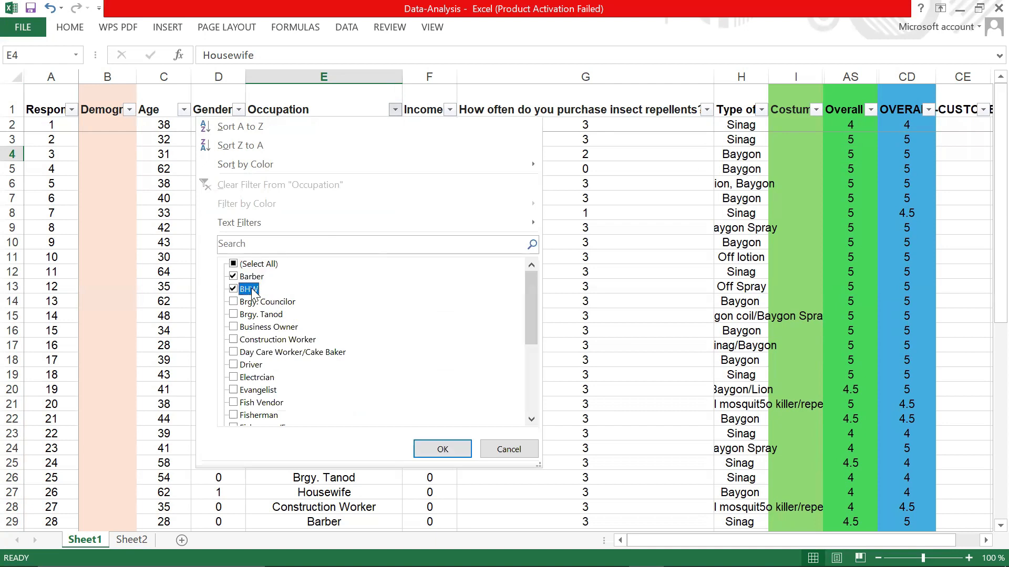
{"action": "left_click", "coordinate": [258, 302]}
{"action": "left_click", "coordinate": [264, 316]}
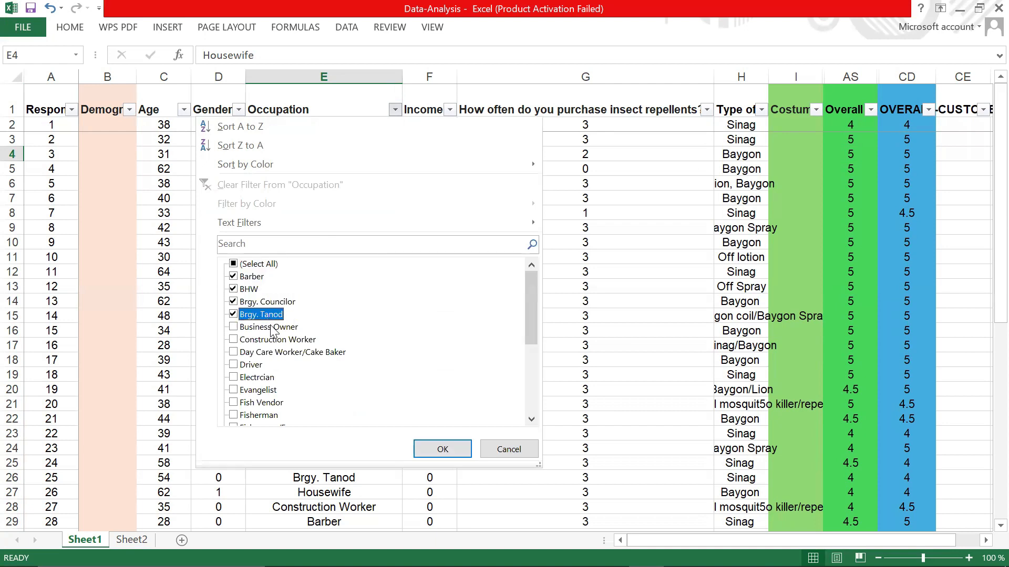
{"action": "left_click", "coordinate": [271, 329]}
{"action": "left_click", "coordinate": [275, 340]}
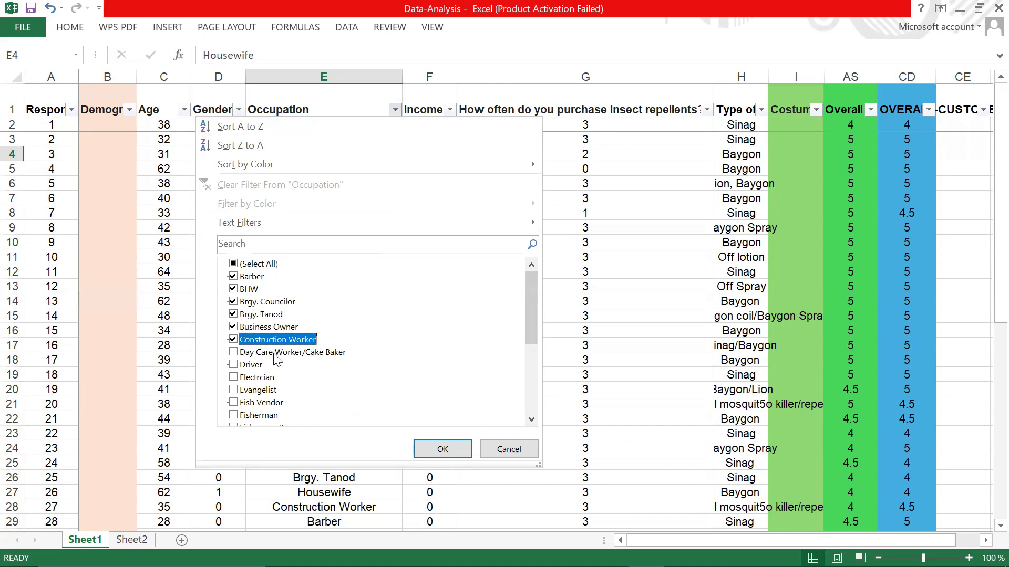
{"action": "left_click", "coordinate": [274, 353]}
{"action": "left_click", "coordinate": [265, 365]}
{"action": "left_click", "coordinate": [261, 377]}
{"action": "left_click", "coordinate": [263, 390]}
Add Fish Vendor, Fisherman, Fisherman/Farmer, LGU Employee and MDRRMC to the Occupation filter, leaving Housewife out.
{"action": "scroll", "coordinate": [271, 405], "scroll_direction": "down", "scroll_amount": 1}
{"action": "left_click", "coordinate": [270, 366]}
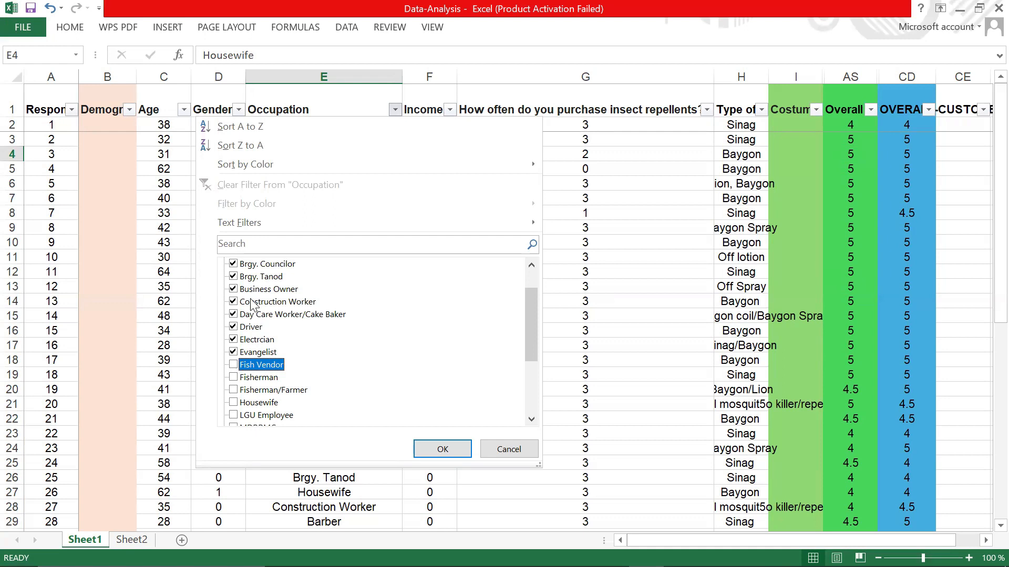
{"action": "scroll", "coordinate": [252, 304], "scroll_direction": "up", "scroll_amount": 1}
{"action": "scroll", "coordinate": [252, 305], "scroll_direction": "down", "scroll_amount": 2}
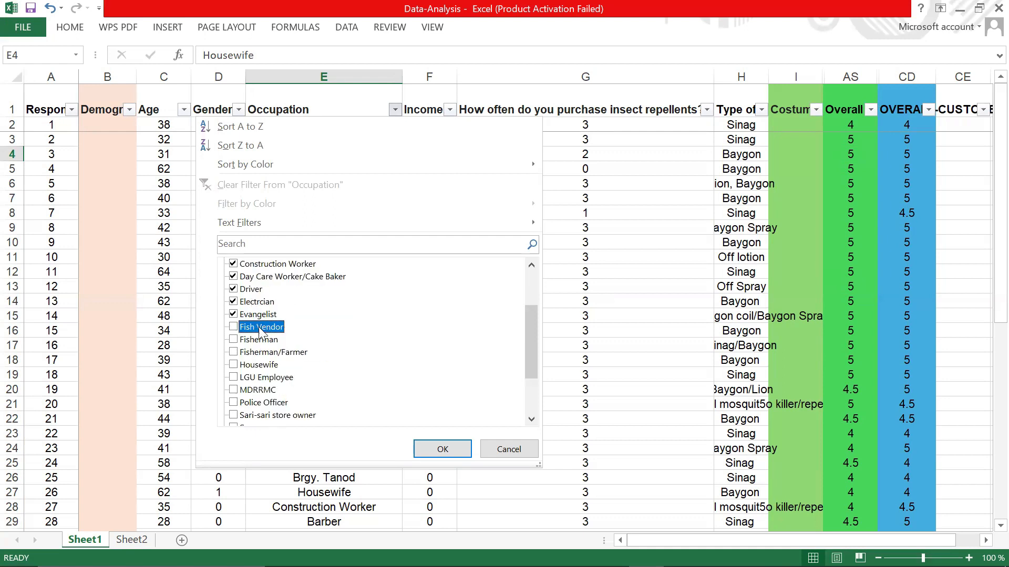
{"action": "left_click", "coordinate": [261, 340]}
{"action": "left_click", "coordinate": [271, 353]}
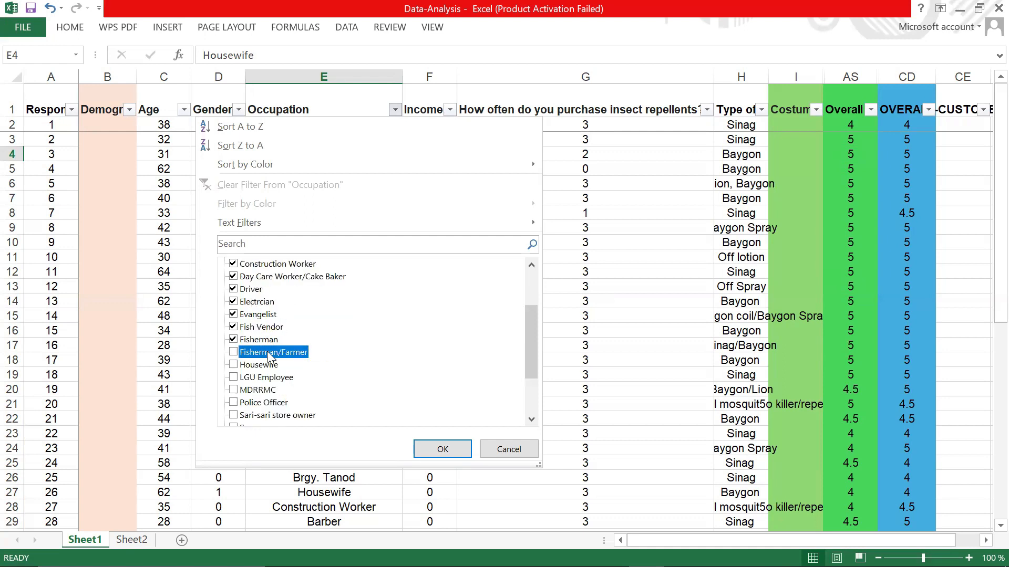
{"action": "left_click", "coordinate": [267, 378]}
{"action": "left_click", "coordinate": [266, 390]}
{"action": "scroll", "coordinate": [266, 389], "scroll_direction": "down", "scroll_amount": 1}
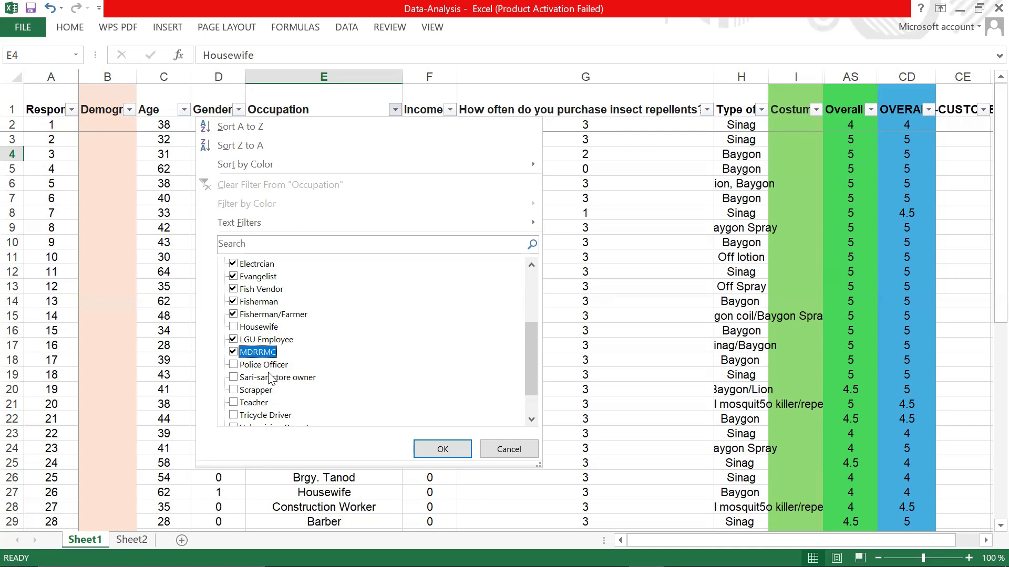
Add Scrapper, Teacher, Sari-sari store owner, Police Officer, Tricycle Driver, Vulcanizing Operator and Welder to the Occupation filter and apply it.
{"action": "left_click", "coordinate": [262, 391]}
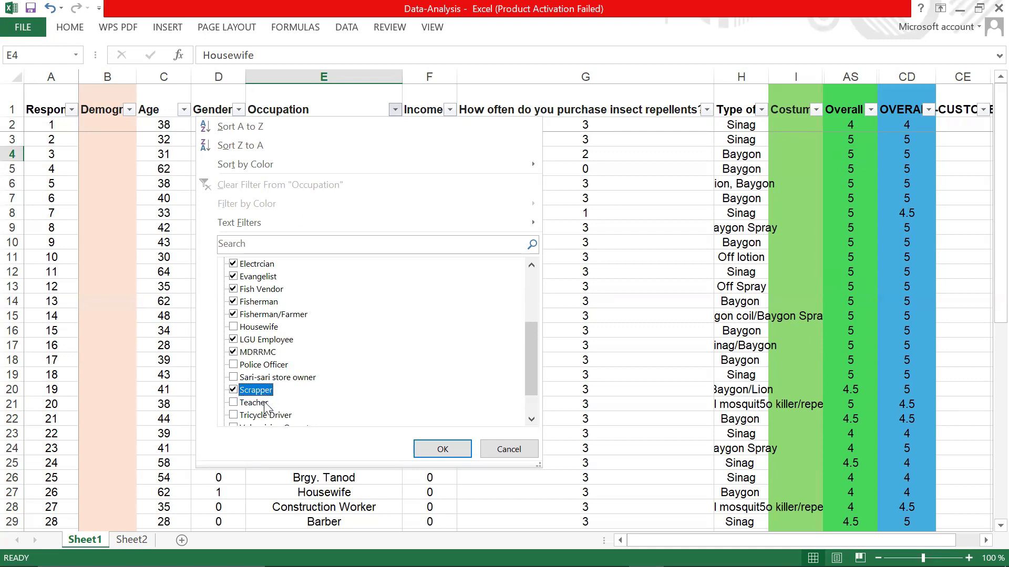
{"action": "scroll", "coordinate": [262, 392], "scroll_direction": "down", "scroll_amount": 1}
{"action": "left_click", "coordinate": [255, 366]}
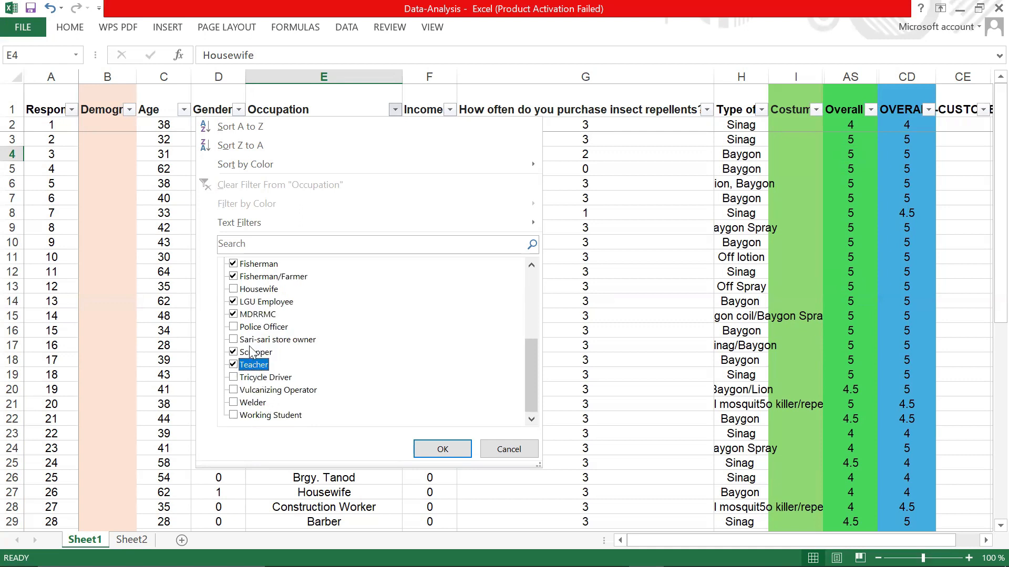
{"action": "left_click", "coordinate": [257, 339]}
{"action": "left_click", "coordinate": [256, 328]}
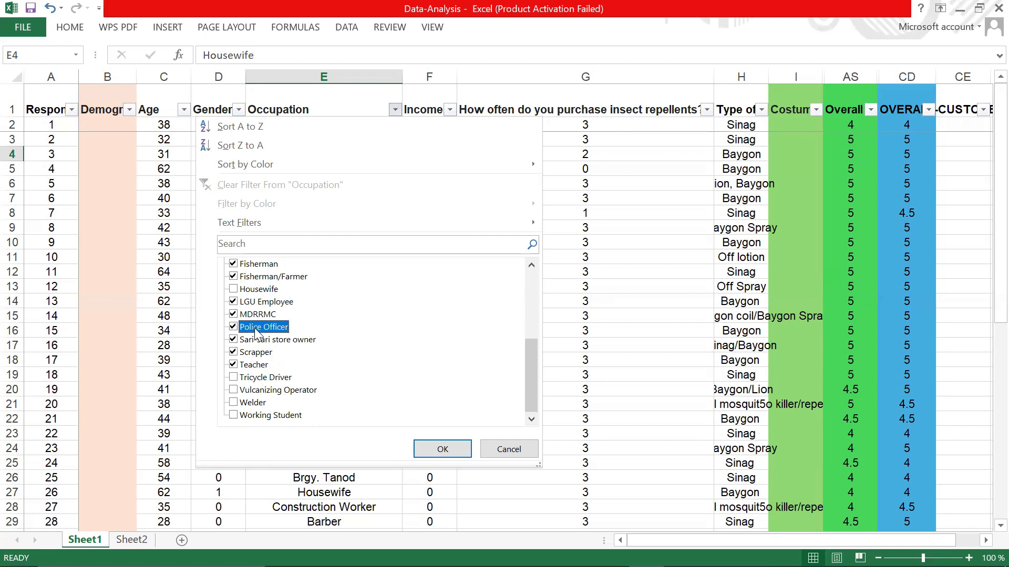
{"action": "left_click", "coordinate": [263, 378]}
{"action": "left_click", "coordinate": [265, 390]}
{"action": "left_click", "coordinate": [261, 403]}
{"action": "left_click", "coordinate": [444, 447]}
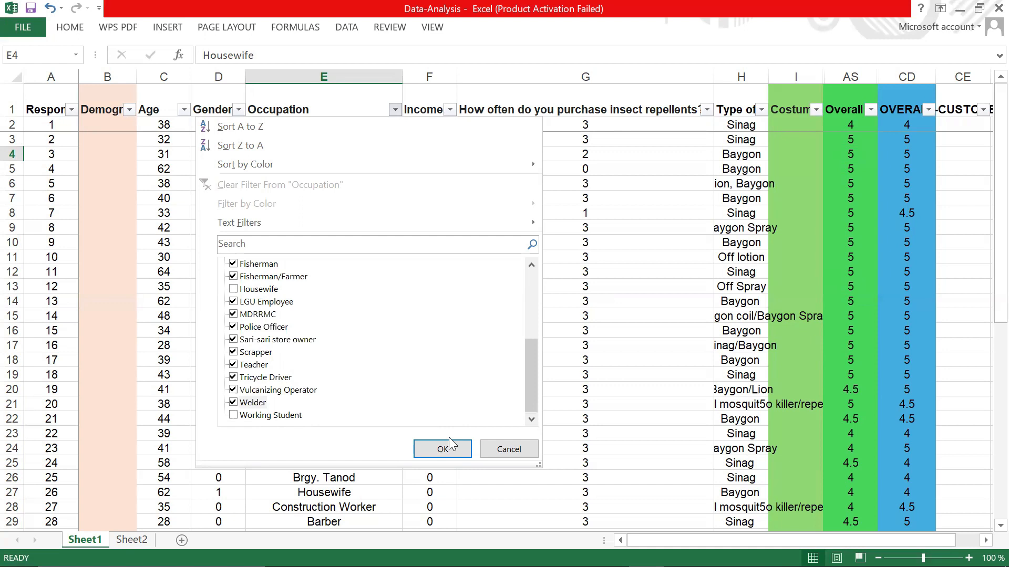
Replace every filtered occupation entry, starting at E5, with 1.
{"action": "scroll", "coordinate": [367, 262], "scroll_direction": "down", "scroll_amount": 6}
{"action": "scroll", "coordinate": [367, 231], "scroll_direction": "up", "scroll_amount": 6}
{"action": "left_click", "coordinate": [344, 126]}
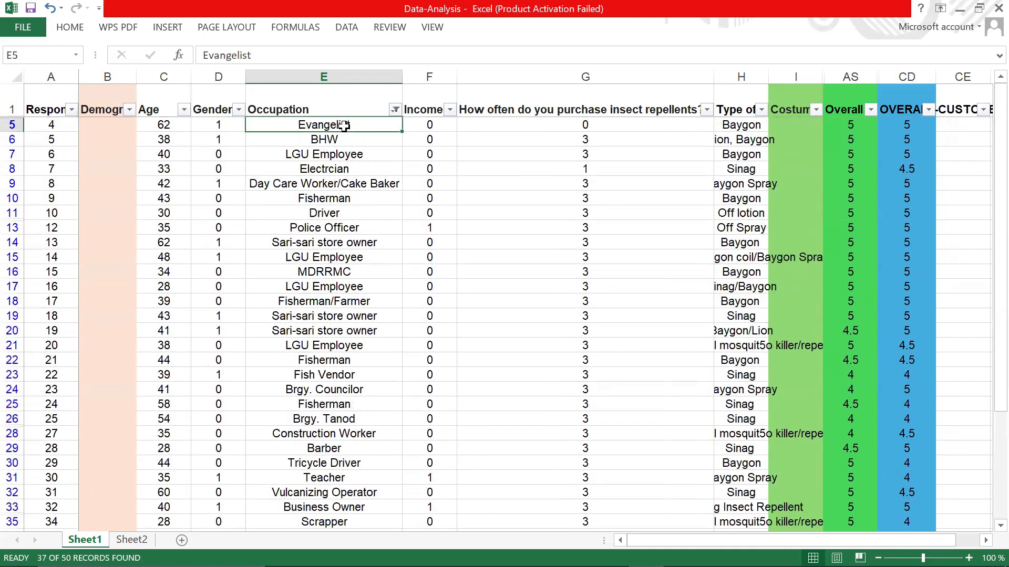
{"action": "type", "text": "1"}
{"action": "left_click", "coordinate": [370, 168]}
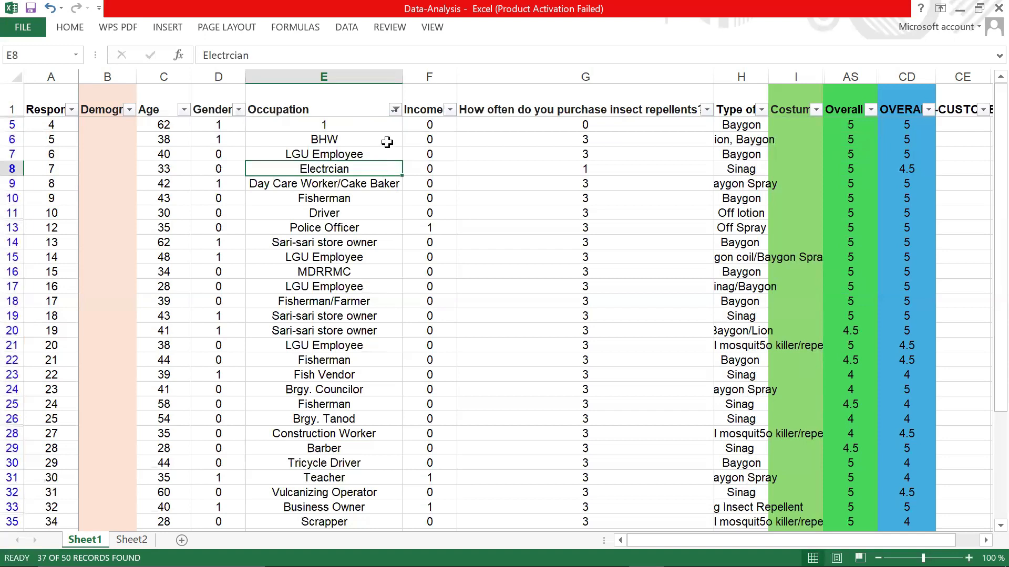
{"action": "left_click", "coordinate": [388, 127]}
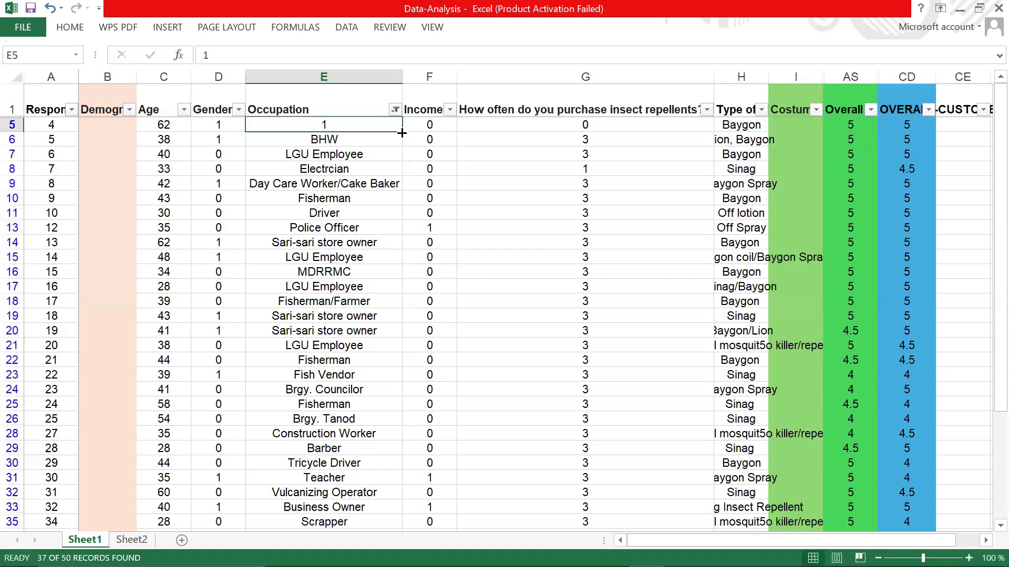
{"action": "double_click", "coordinate": [402, 133]}
Filter the Occupation column to Housewife and Working Student only and replace every filtered entry, starting at E2, with 0.
{"action": "left_click", "coordinate": [394, 109]}
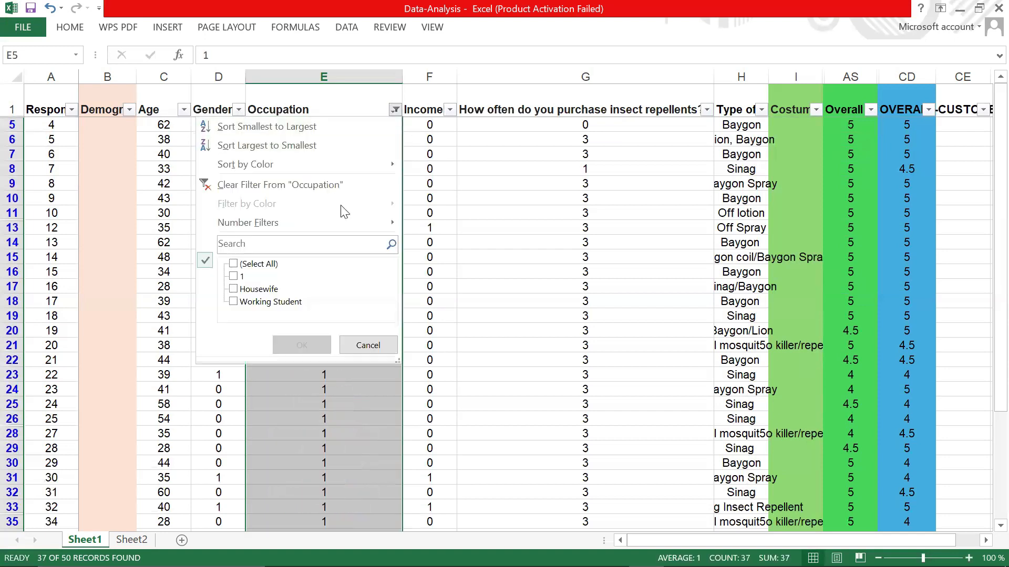
{"action": "left_click", "coordinate": [273, 290]}
{"action": "left_click", "coordinate": [275, 302]}
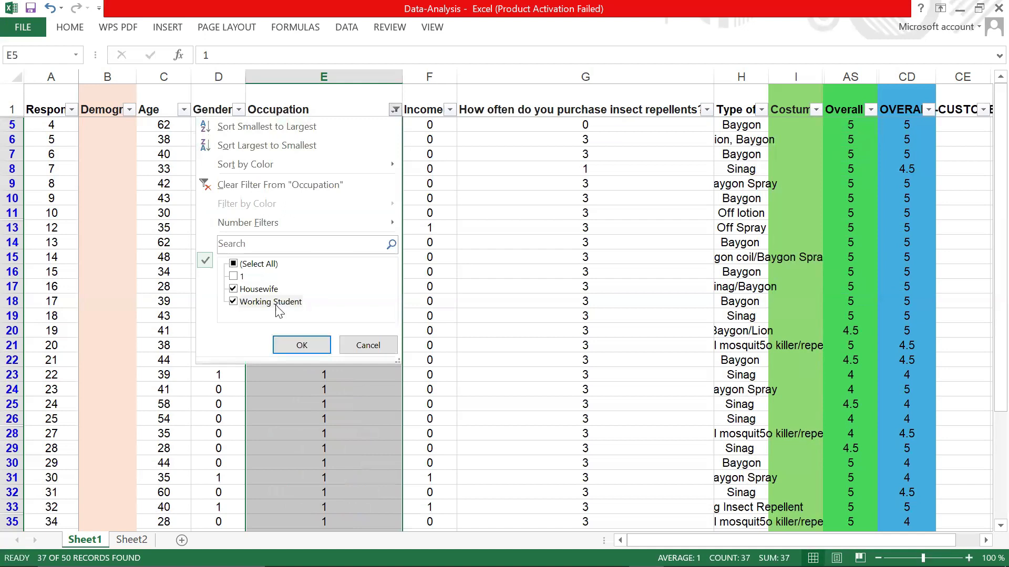
{"action": "left_click", "coordinate": [302, 345]}
{"action": "left_click", "coordinate": [375, 127]}
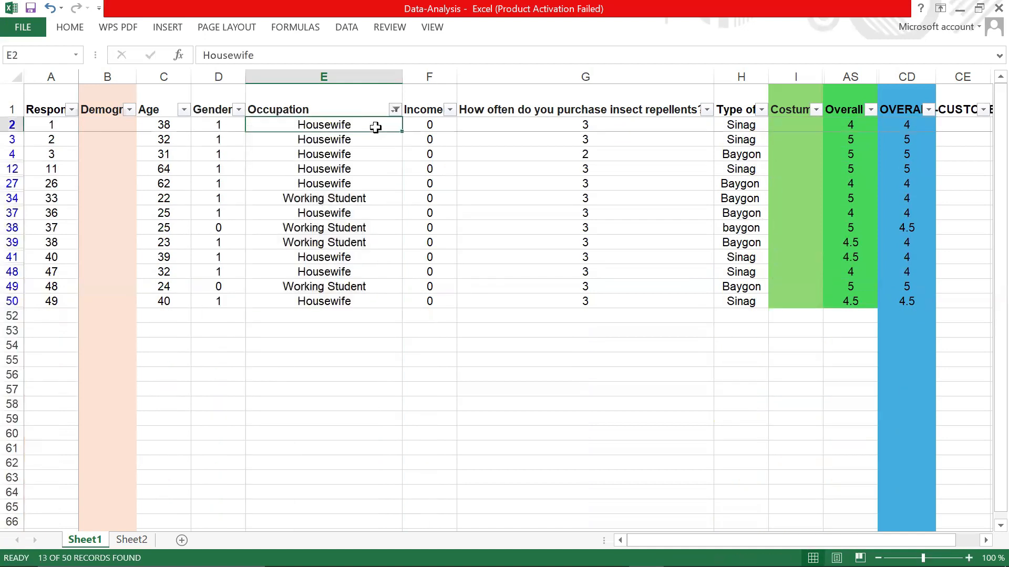
{"action": "type", "text": "0"}
{"action": "left_click", "coordinate": [399, 183]}
{"action": "left_click", "coordinate": [398, 129]}
{"action": "left_click_drag", "start_coordinate": [402, 132], "coordinate": [374, 308]}
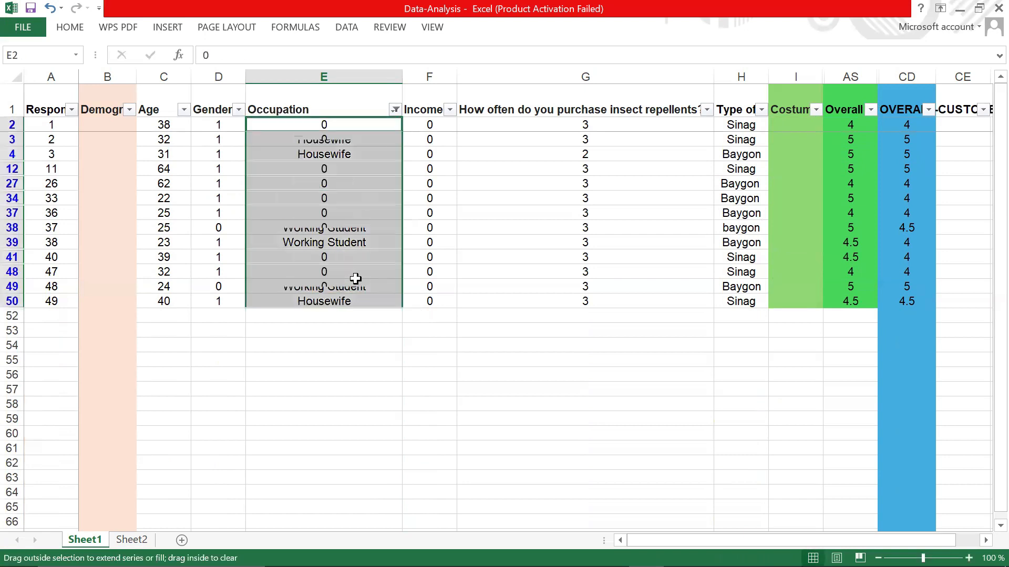
Show all occupation values again and check the coded column.
{"action": "left_click", "coordinate": [395, 109]}
{"action": "left_click", "coordinate": [267, 264]}
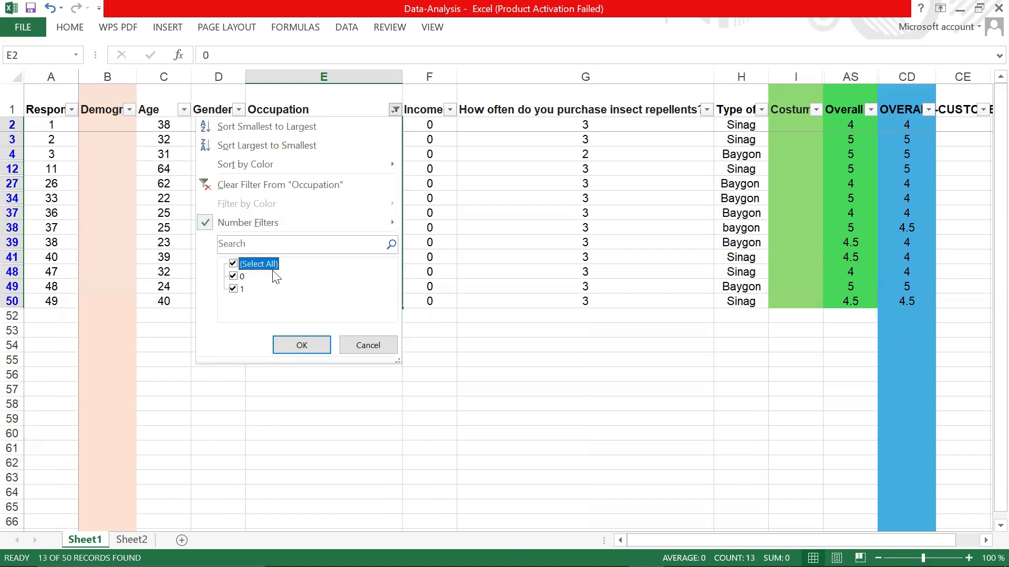
{"action": "left_click", "coordinate": [305, 345]}
{"action": "left_click", "coordinate": [412, 209]}
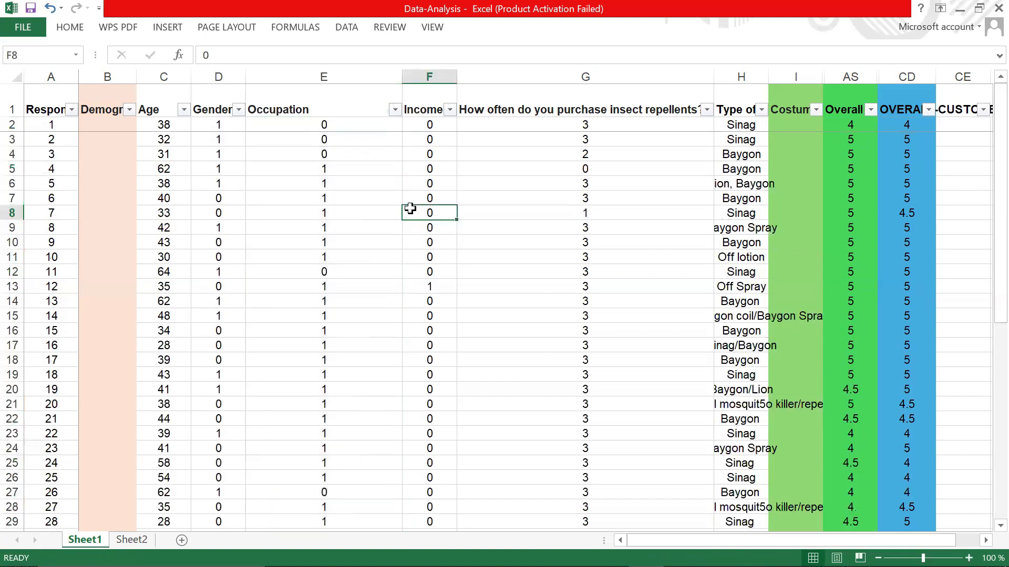
{"action": "left_click", "coordinate": [375, 198]}
{"action": "left_click", "coordinate": [397, 169]}
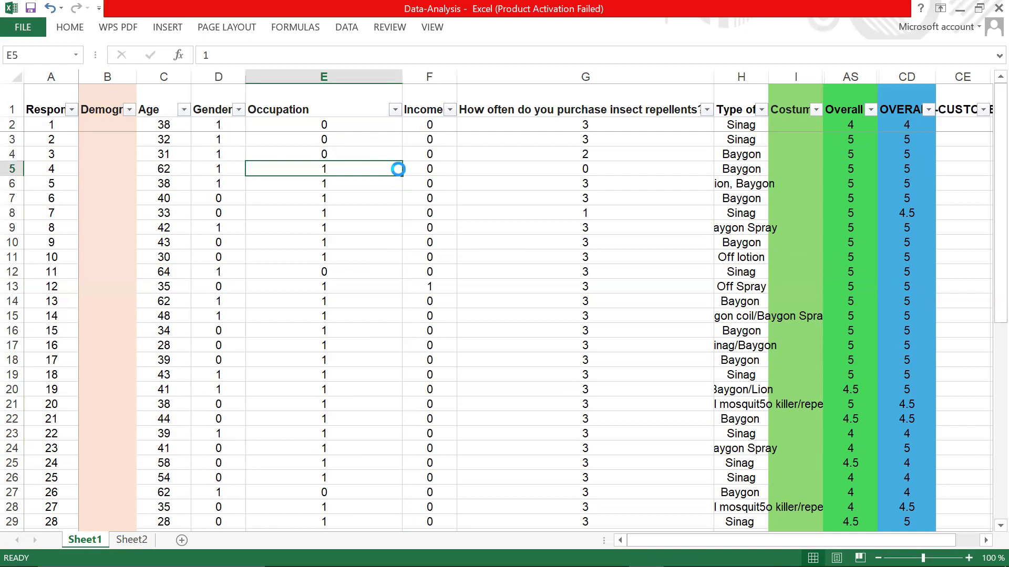
{"action": "left_click", "coordinate": [441, 195]}
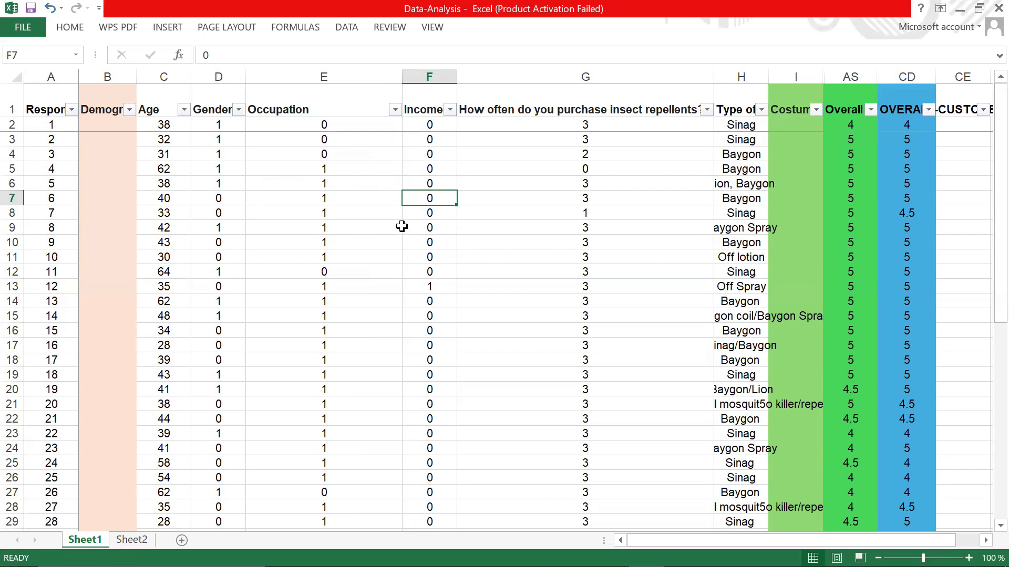
{"action": "left_click", "coordinate": [386, 215]}
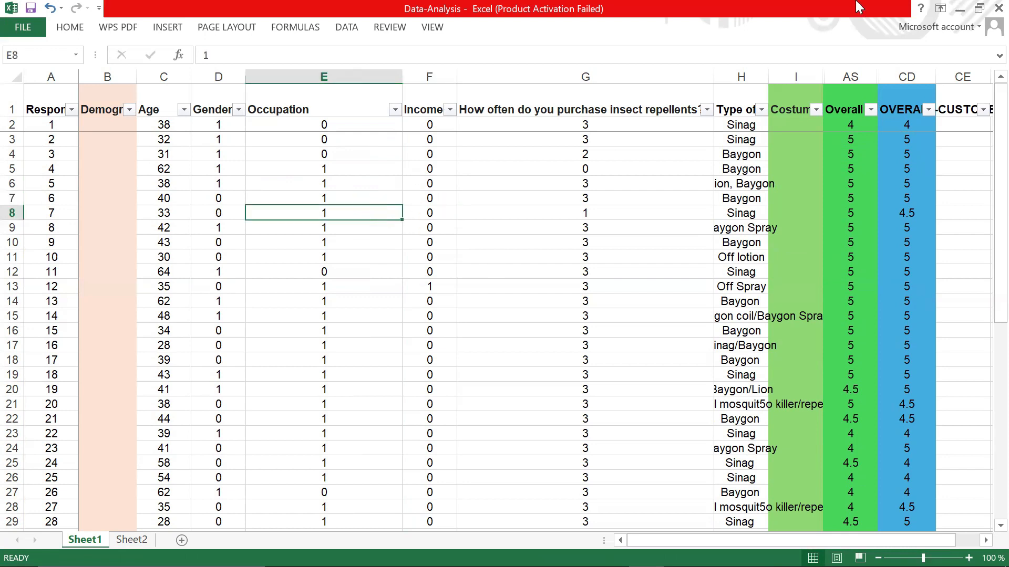
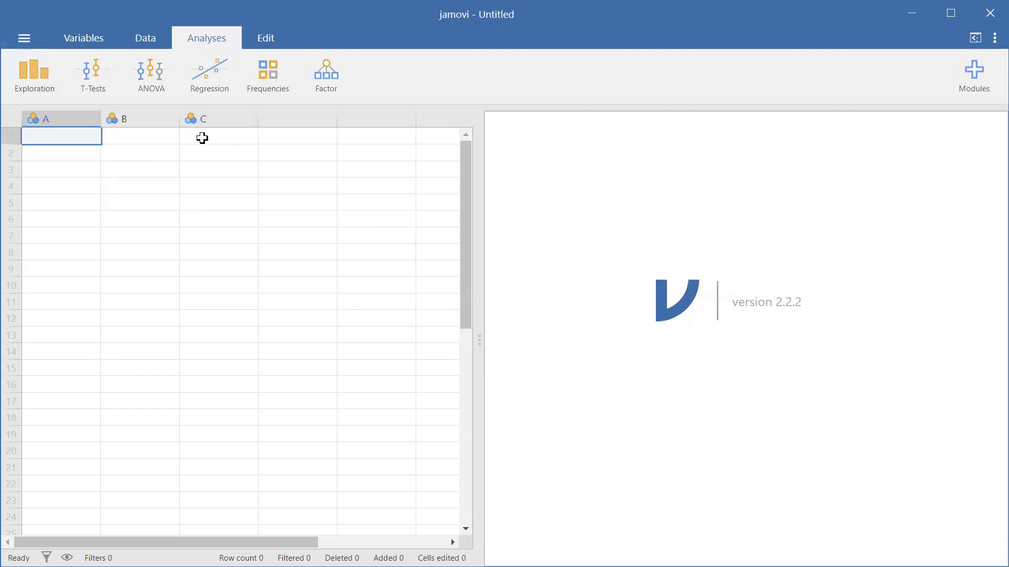
Switch to jamovi and import the Data-Analysis spreadsheet into the untitled data set.
{"action": "left_click", "coordinate": [27, 37]}
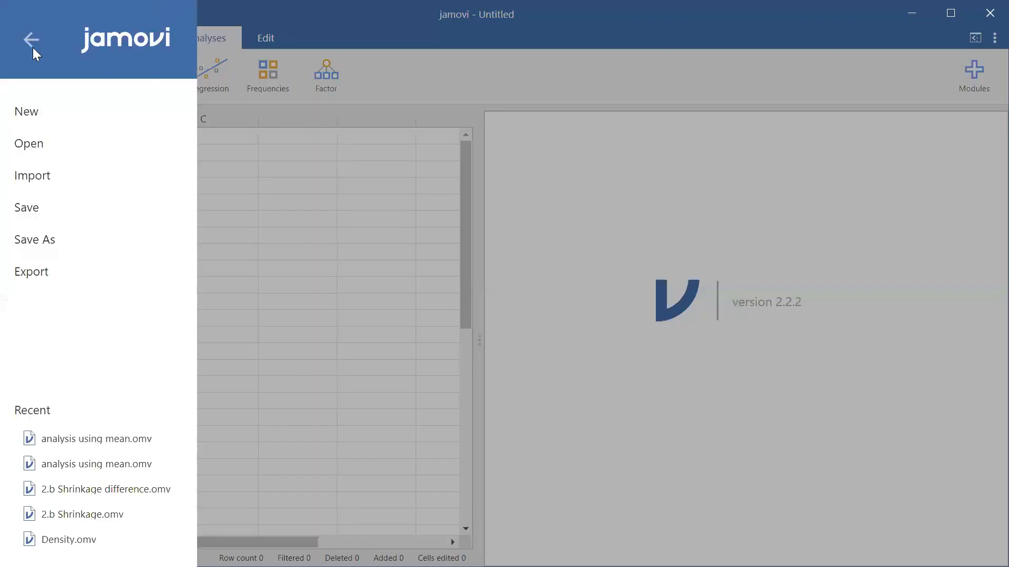
{"action": "left_click", "coordinate": [72, 175]}
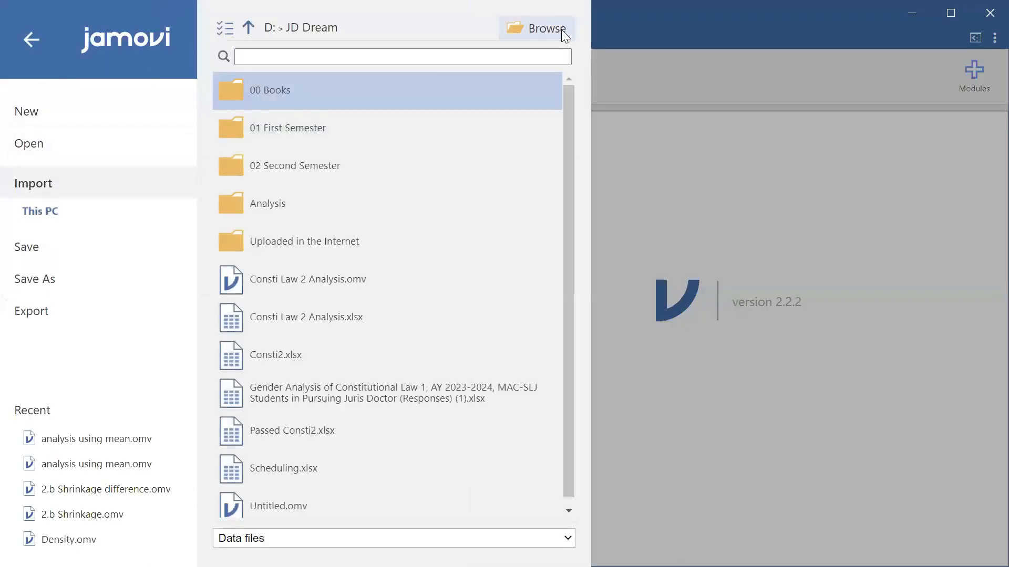
{"action": "left_click", "coordinate": [541, 37]}
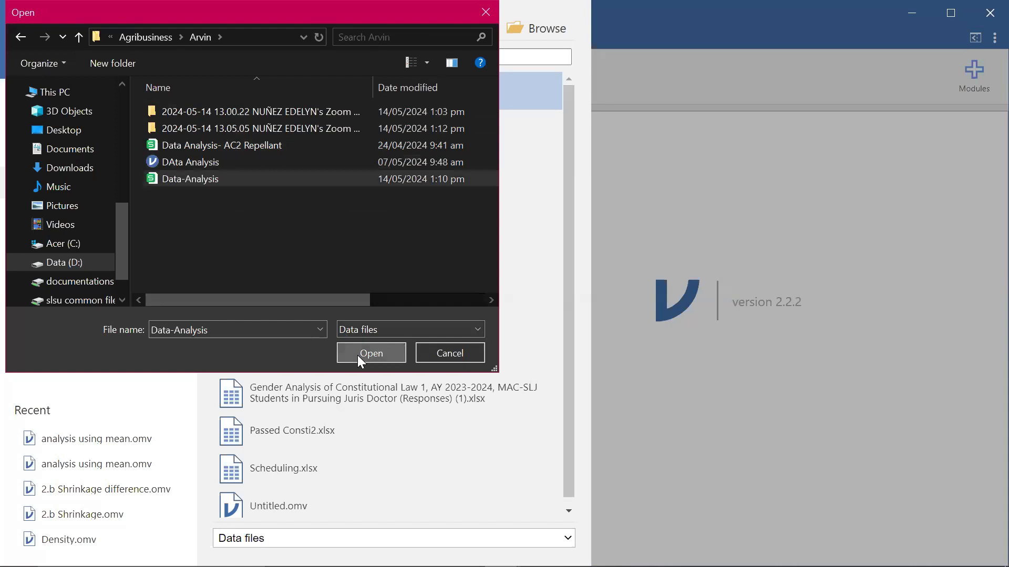
{"action": "left_click", "coordinate": [358, 356]}
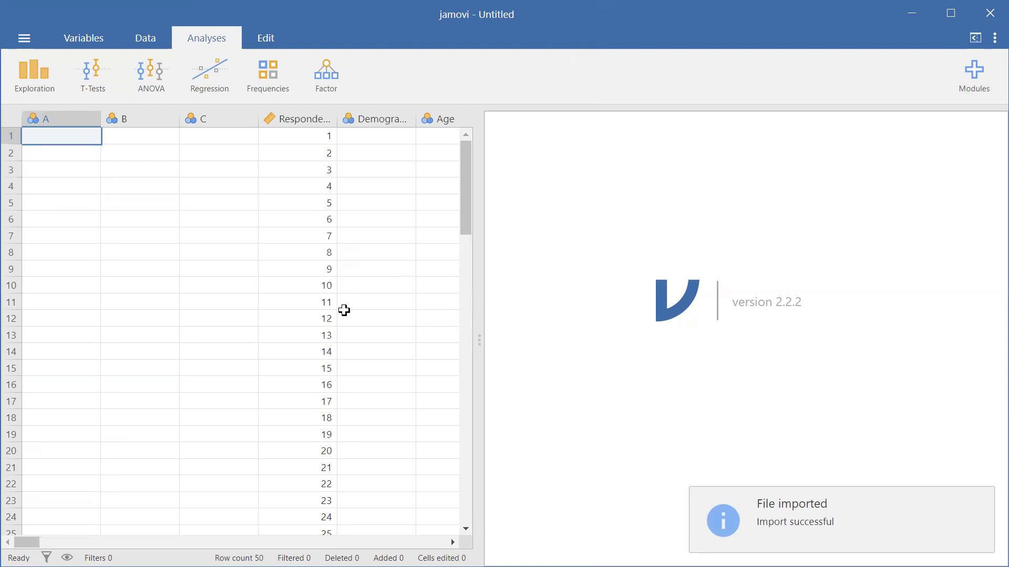
Delete the three empty variables A, B and C in front of the imported survey data.
{"action": "left_click", "coordinate": [243, 125], "text": "shift"}
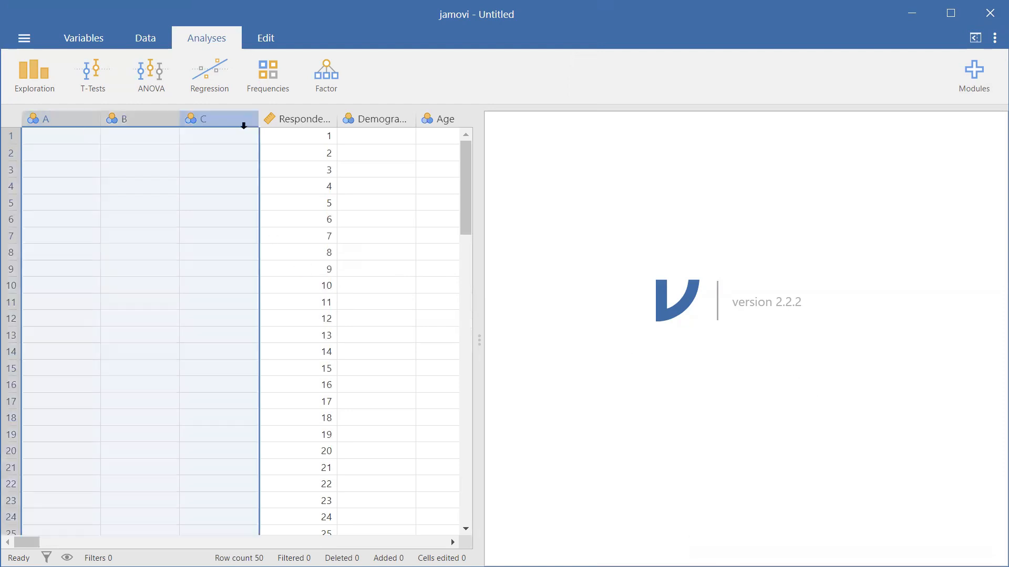
{"action": "left_click", "coordinate": [236, 124]}
{"action": "right_click", "coordinate": [236, 123]}
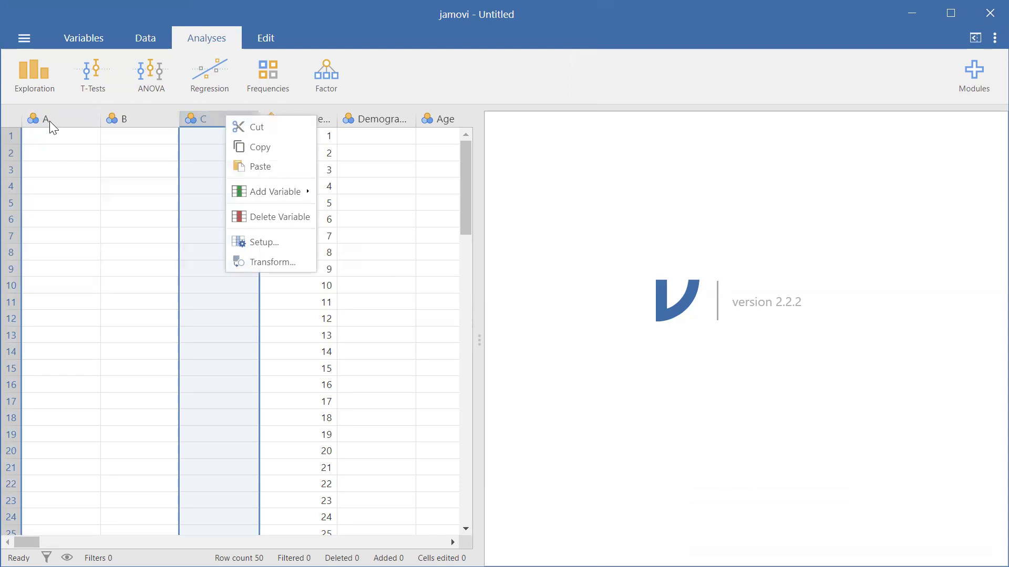
{"action": "left_click", "coordinate": [49, 120]}
{"action": "left_click", "coordinate": [59, 122]}
{"action": "left_click", "coordinate": [218, 123], "text": "shift"}
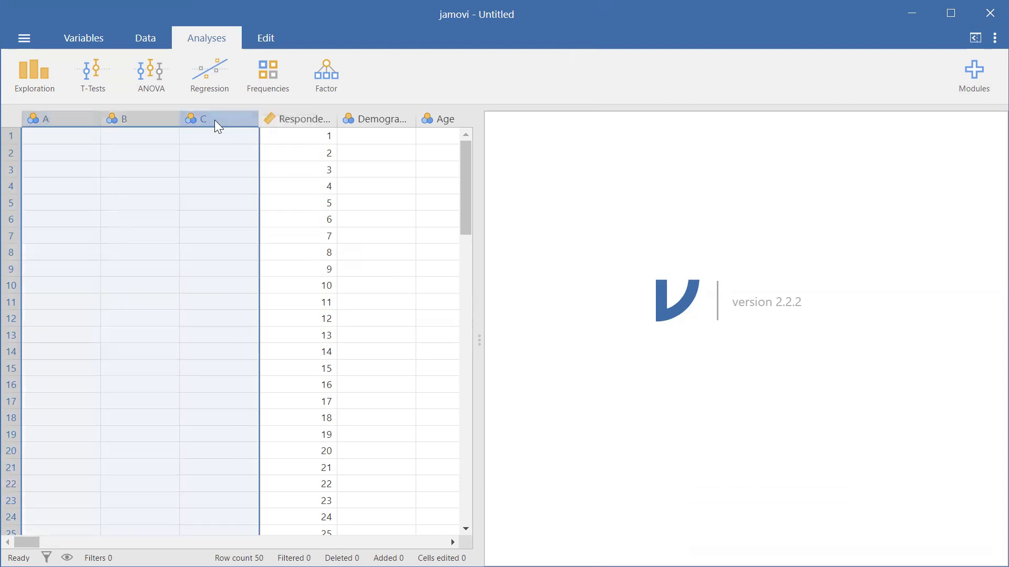
{"action": "right_click", "coordinate": [218, 126]}
{"action": "left_click", "coordinate": [279, 222]}
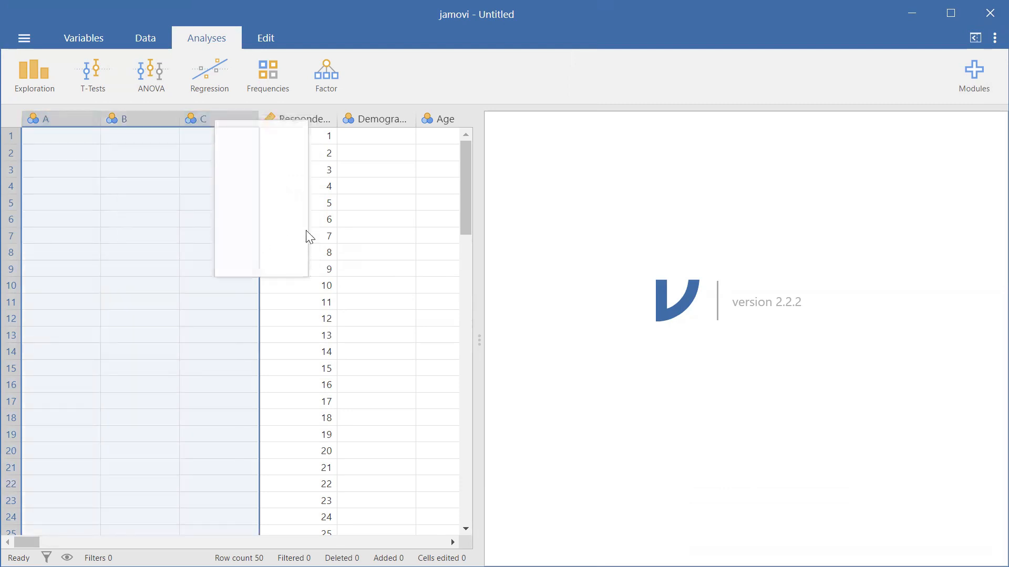
{"action": "left_click", "coordinate": [456, 159]}
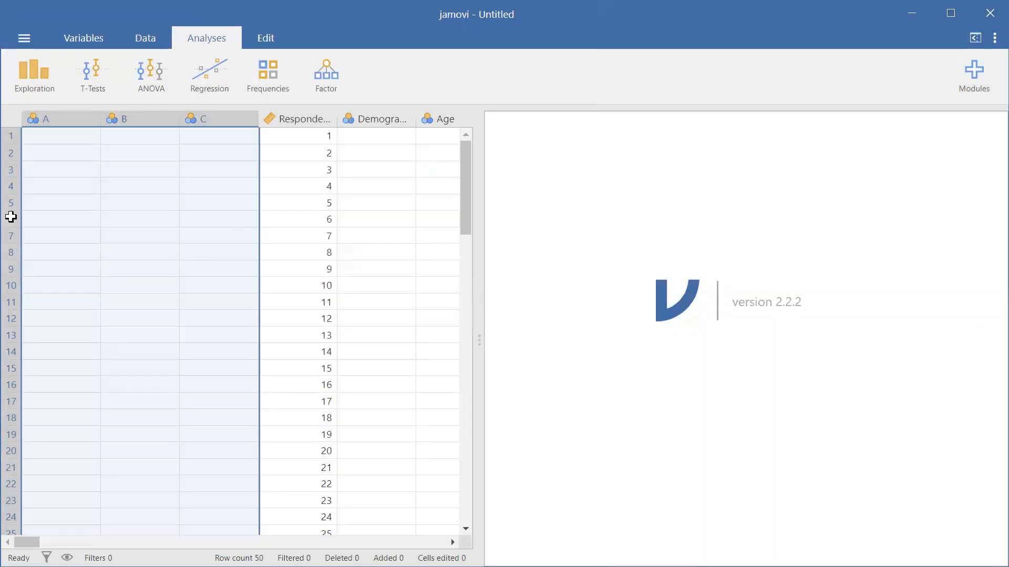
Save the data set as a jamovi file named regression analysis.
{"action": "left_click", "coordinate": [16, 39]}
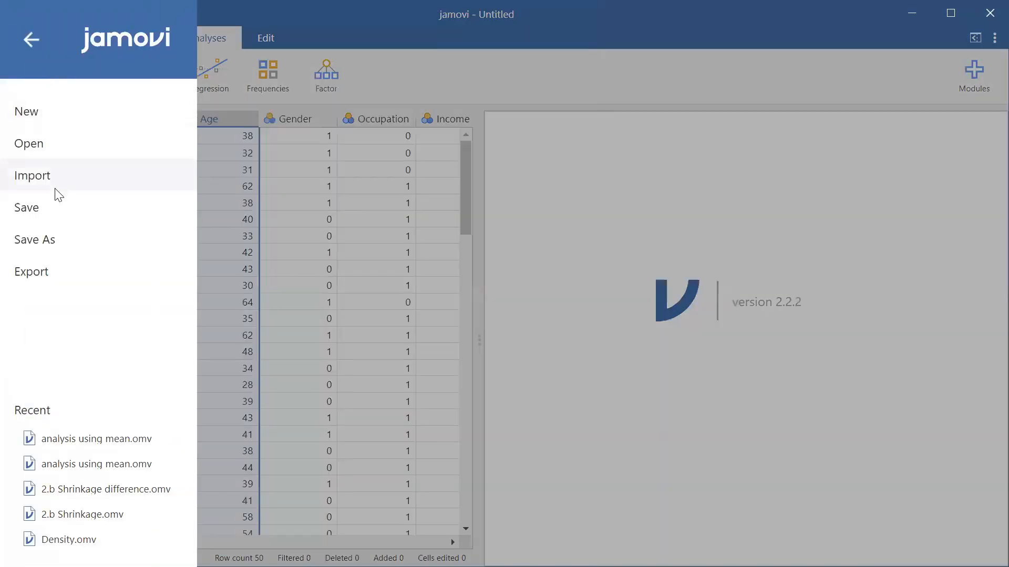
{"action": "left_click", "coordinate": [62, 213]}
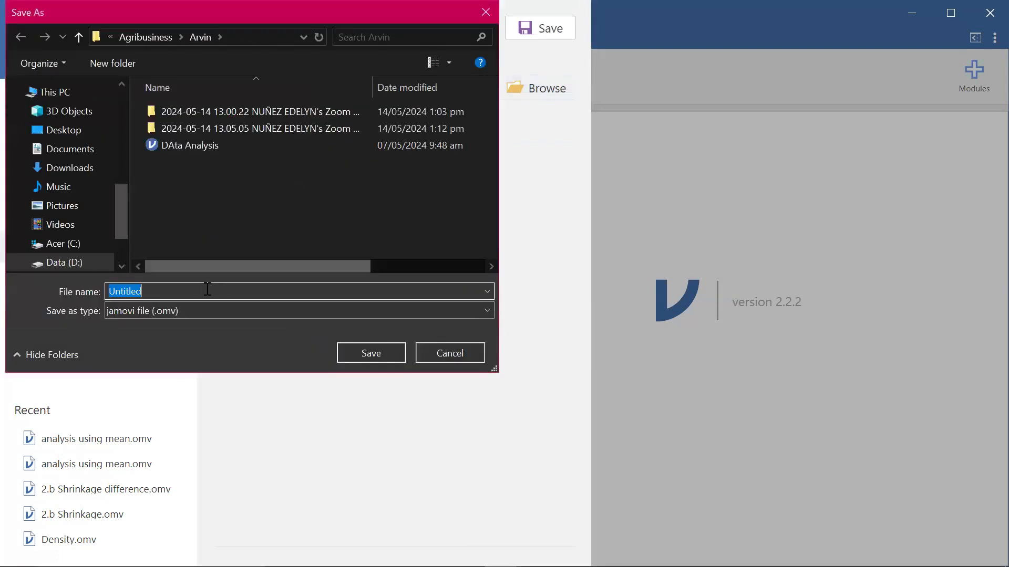
{"action": "type", "text": "regression analysis"}
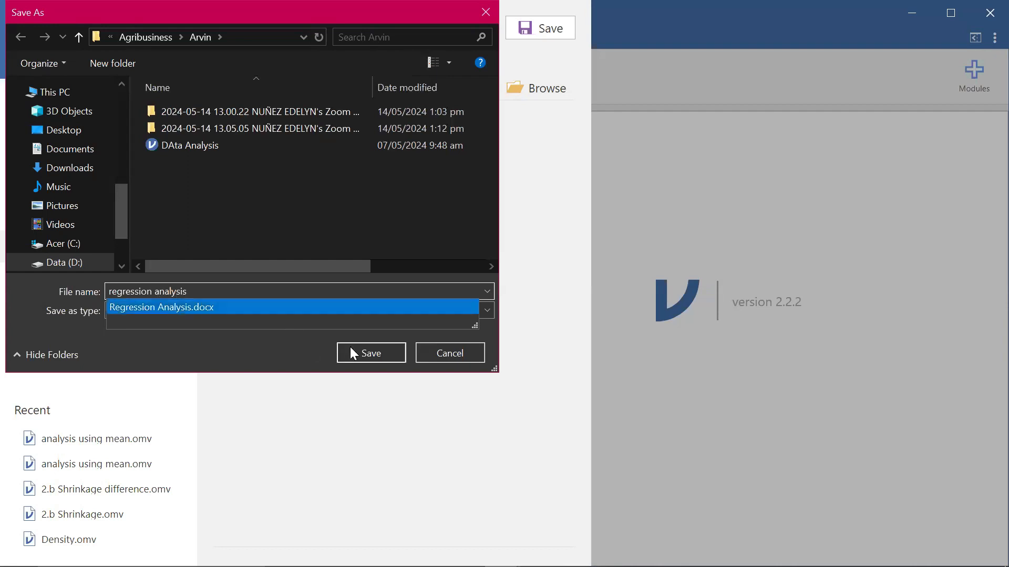
{"action": "left_click", "coordinate": [358, 356]}
{"action": "left_click", "coordinate": [364, 358]}
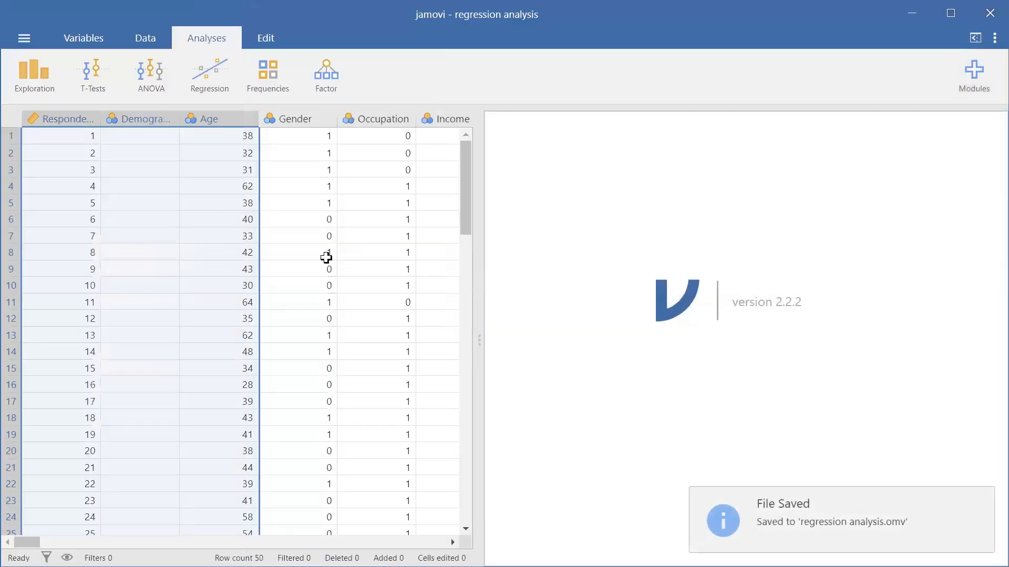
{"action": "left_click", "coordinate": [328, 257]}
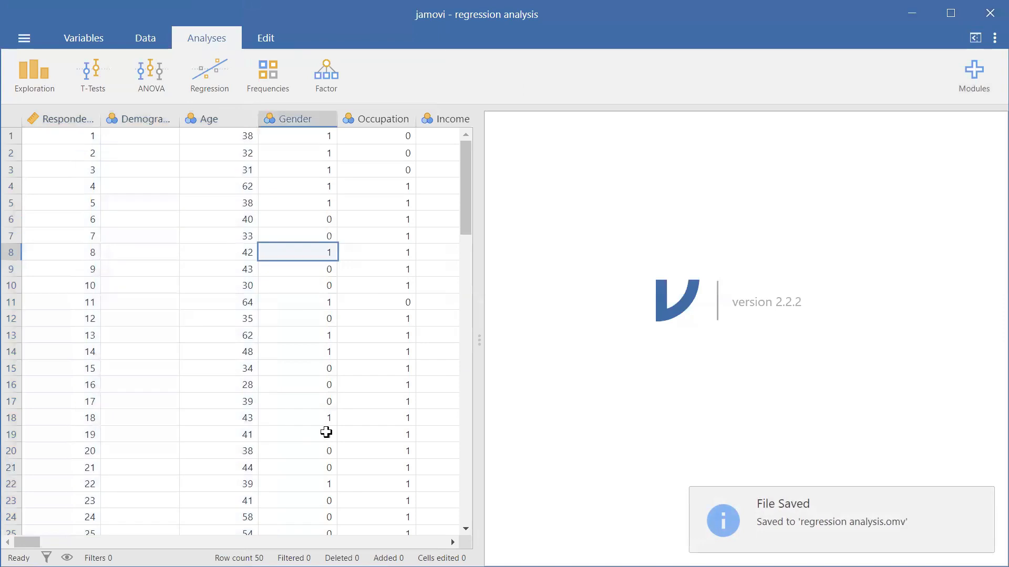
Examine the coded age, gender, occupation, income level and purchase frequency columns of the imported survey data.
{"action": "left_click", "coordinate": [285, 205]}
{"action": "left_click", "coordinate": [312, 170]}
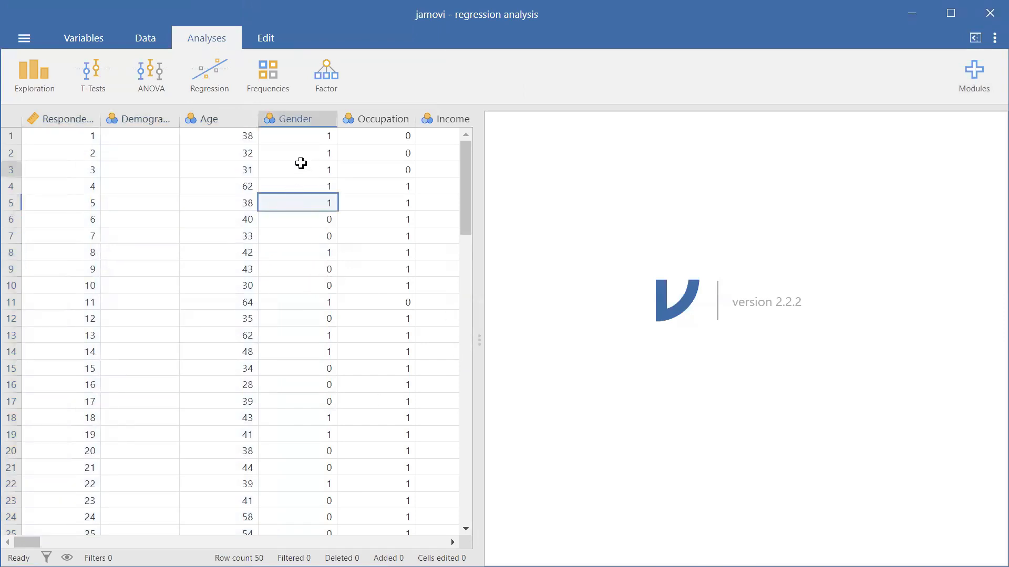
{"action": "left_click", "coordinate": [235, 136]}
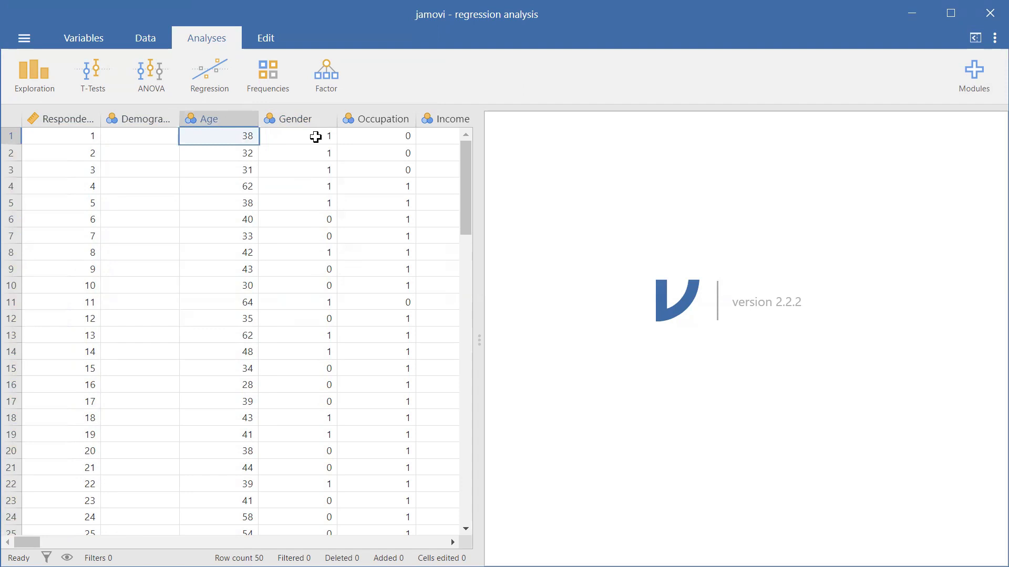
{"action": "left_click", "coordinate": [317, 232]}
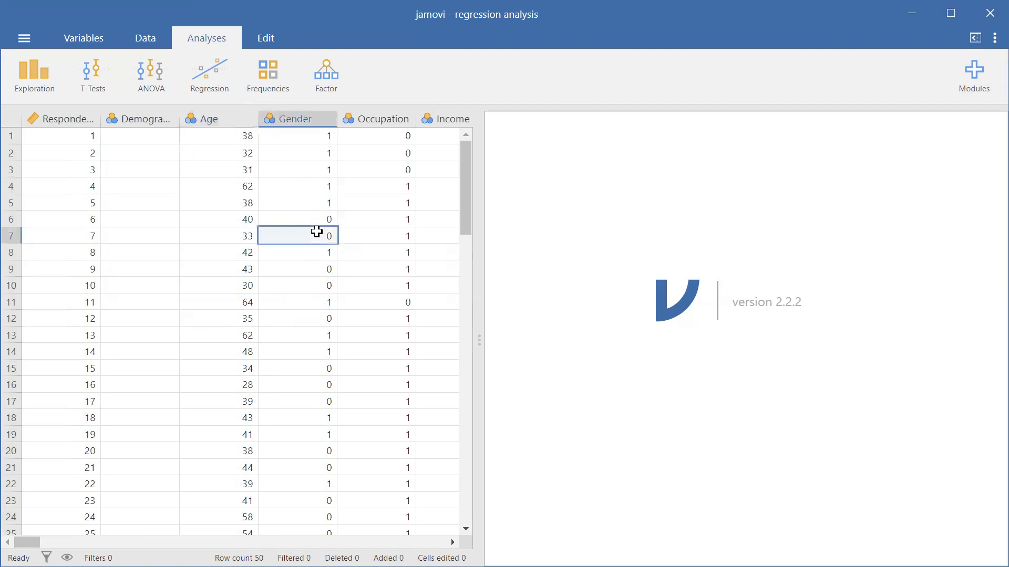
{"action": "scroll", "coordinate": [316, 232], "scroll_direction": "right", "scroll_amount": 3}
{"action": "left_click", "coordinate": [317, 231]}
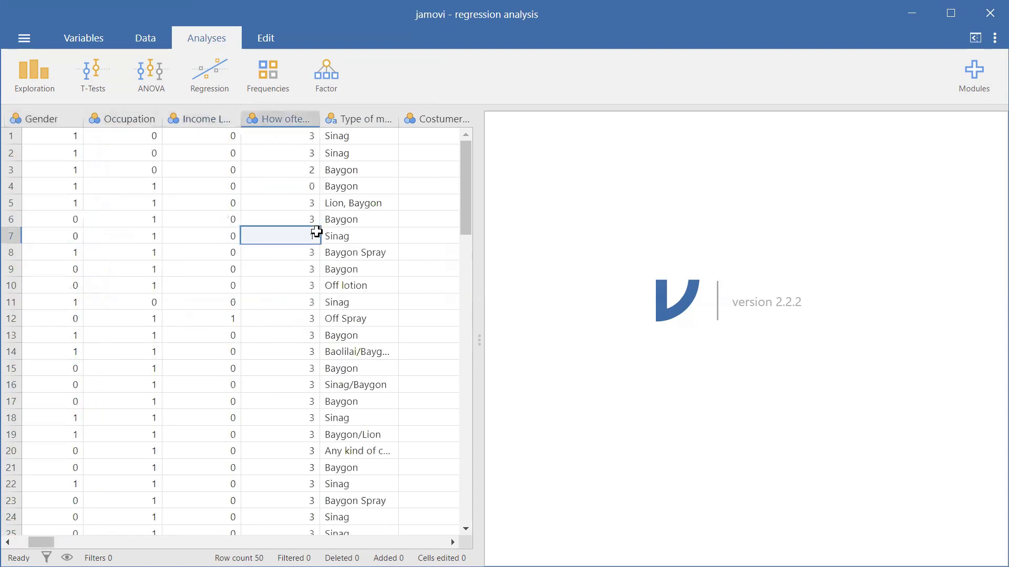
{"action": "left_click", "coordinate": [146, 188]}
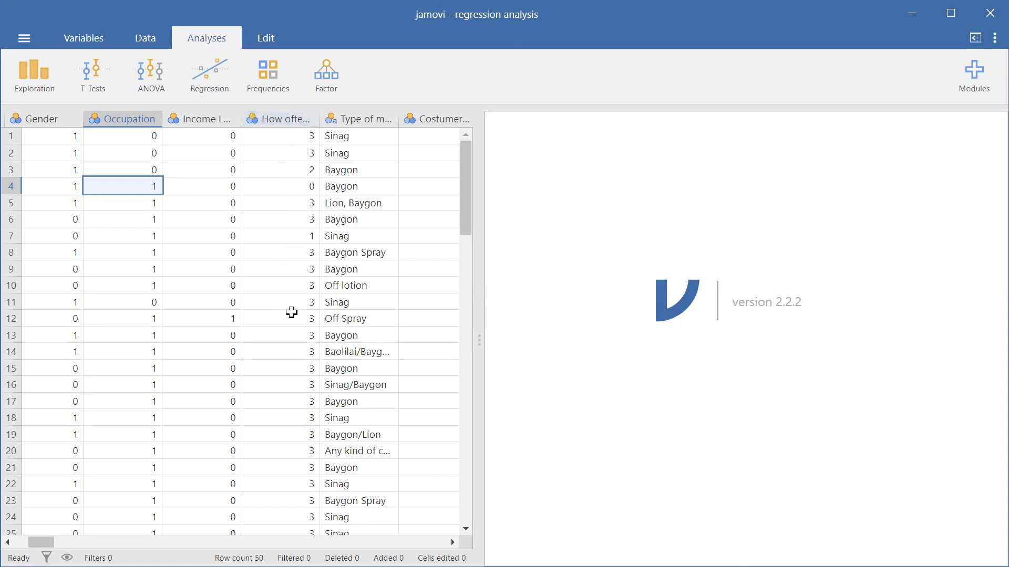
{"action": "scroll", "coordinate": [292, 313], "scroll_direction": "down", "scroll_amount": 3}
{"action": "scroll", "coordinate": [291, 313], "scroll_direction": "up", "scroll_amount": 3}
{"action": "mouse_move", "coordinate": [41, 542]}
{"action": "left_mouse_down"}
{"action": "mouse_move", "coordinate": [124, 542]}
{"action": "mouse_move", "coordinate": [24, 542]}
{"action": "left_mouse_up"}
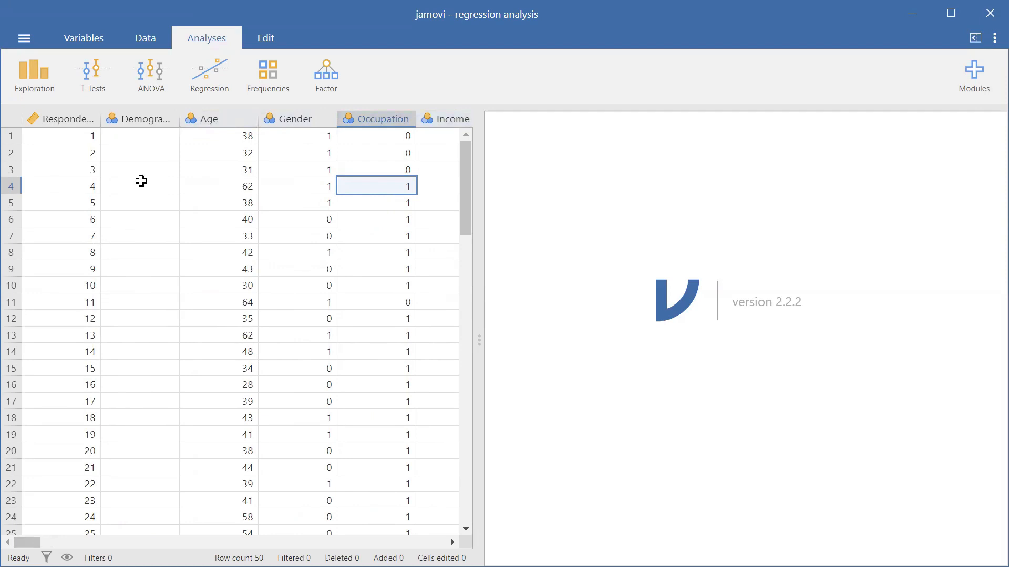
Start a Linear Regression analysis with Overall Customer Preferences as the dependent variable.
{"action": "left_click", "coordinate": [203, 85]}
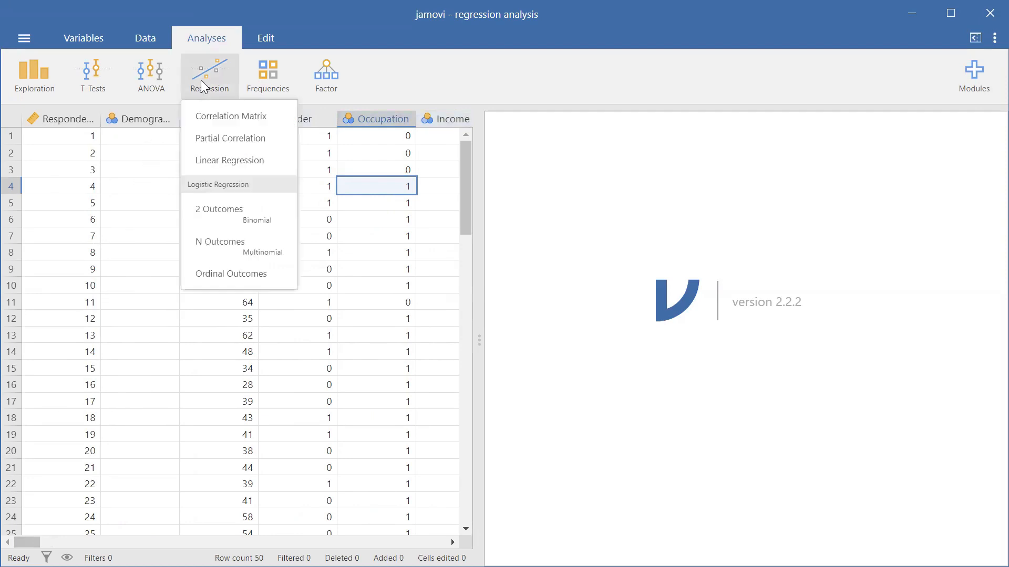
{"action": "left_click", "coordinate": [227, 169]}
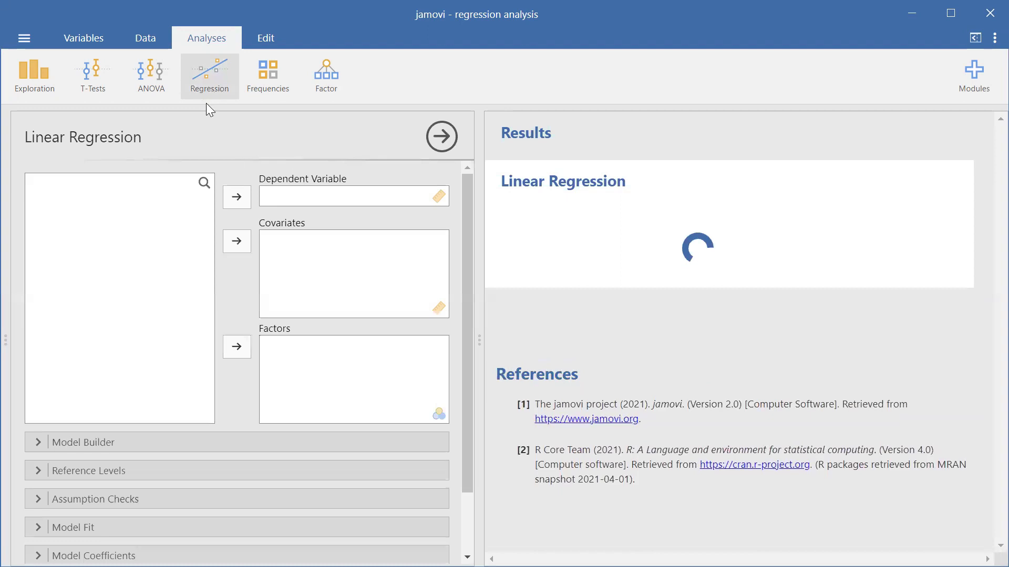
{"action": "scroll", "coordinate": [138, 314], "scroll_direction": "down", "scroll_amount": 4}
{"action": "scroll", "coordinate": [141, 314], "scroll_direction": "down", "scroll_amount": 3}
{"action": "scroll", "coordinate": [139, 314], "scroll_direction": "down", "scroll_amount": 3}
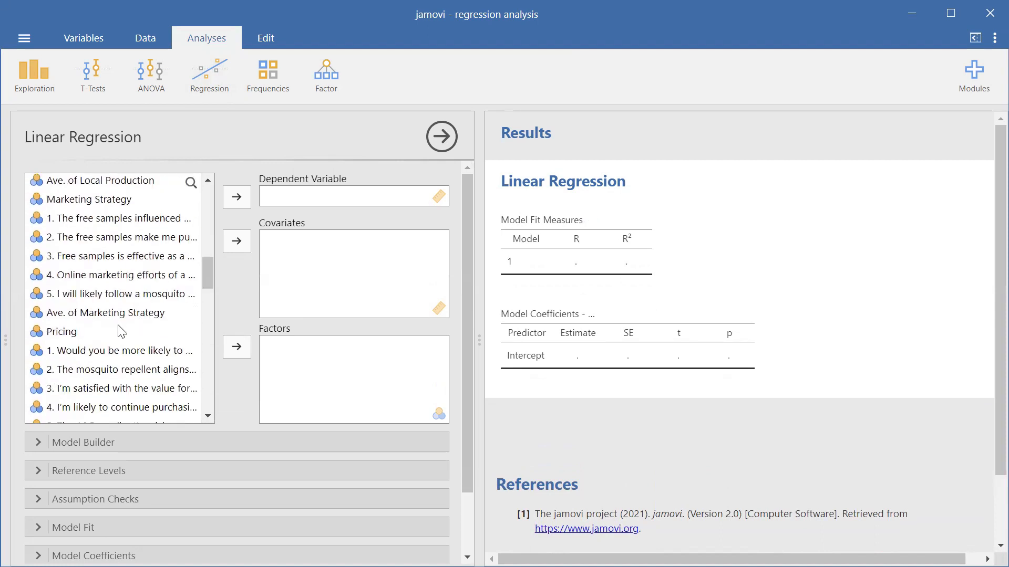
{"action": "scroll", "coordinate": [119, 330], "scroll_direction": "down", "scroll_amount": 3}
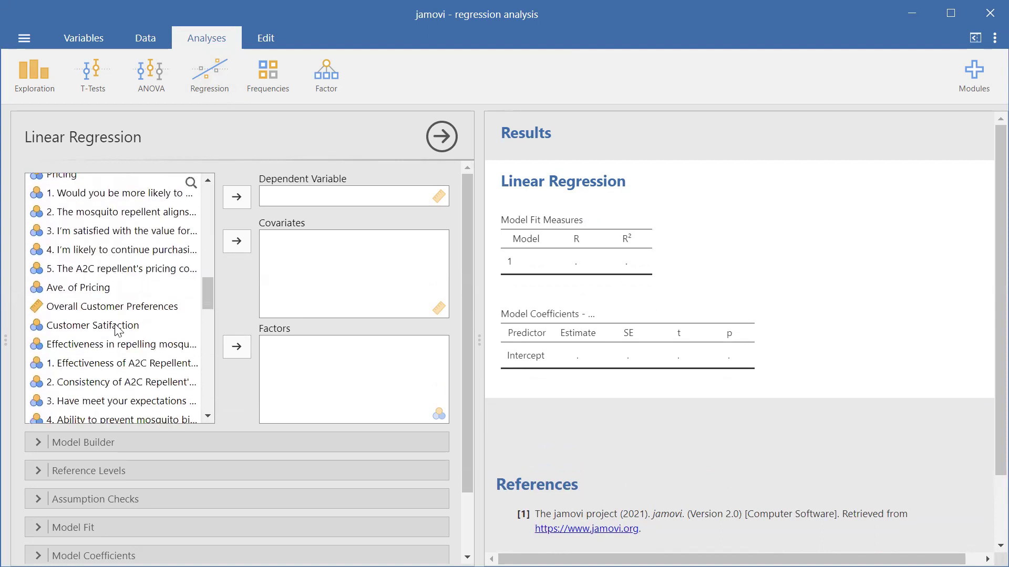
{"action": "left_click", "coordinate": [132, 308]}
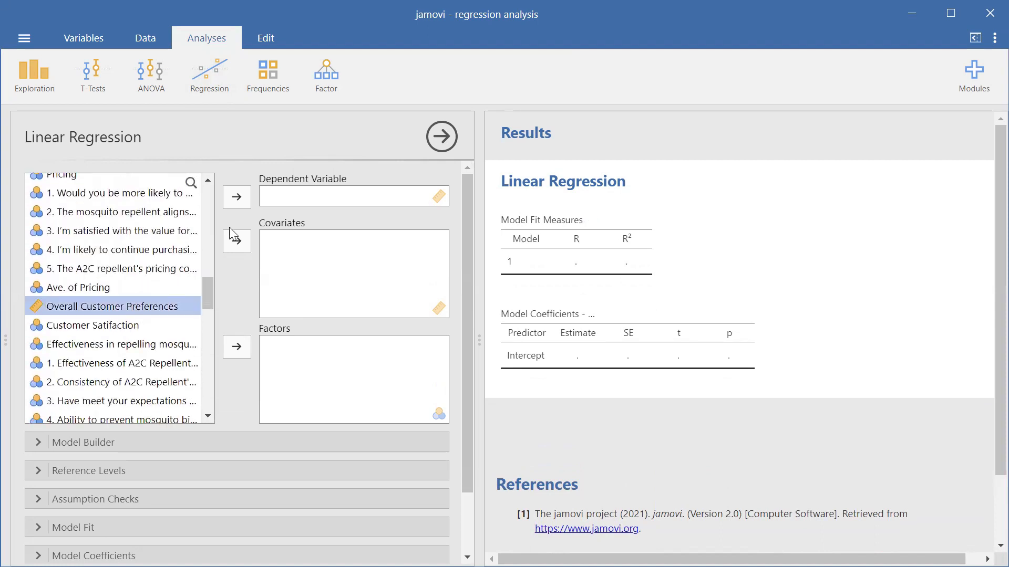
{"action": "left_click", "coordinate": [244, 196]}
Add Age, Gender, Occupation, Income Level and the insect repellent purchase frequency as covariates for Overall Customer Preferences.
{"action": "scroll", "coordinate": [152, 318], "scroll_direction": "up", "scroll_amount": 10}
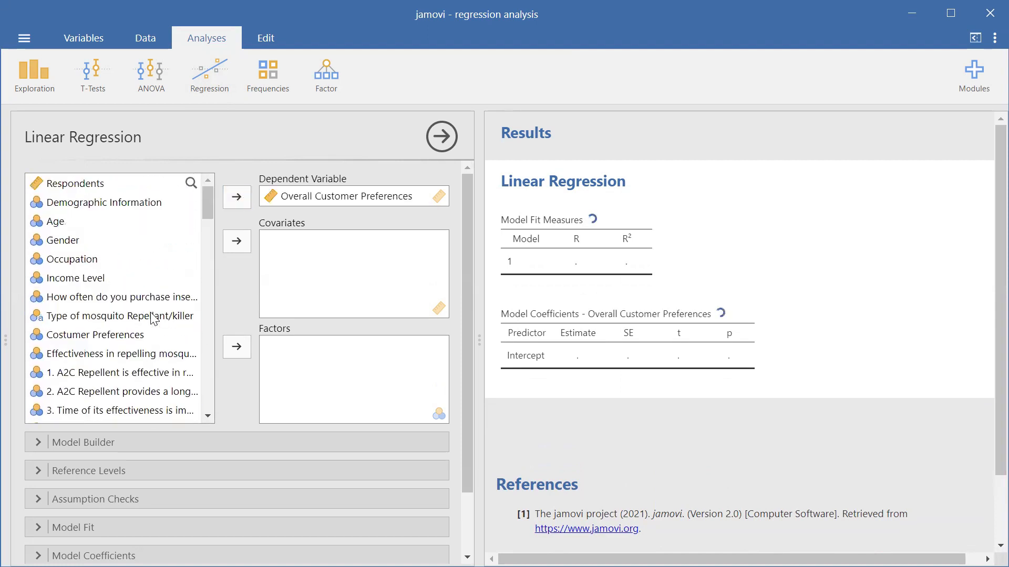
{"action": "left_click", "coordinate": [66, 226]}
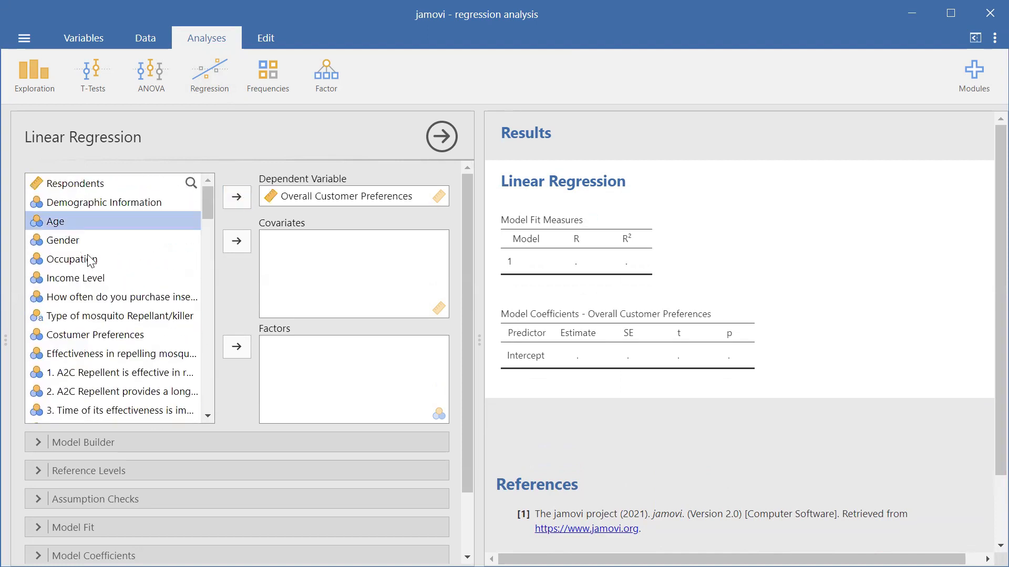
{"action": "left_click", "coordinate": [95, 298], "text": "shift"}
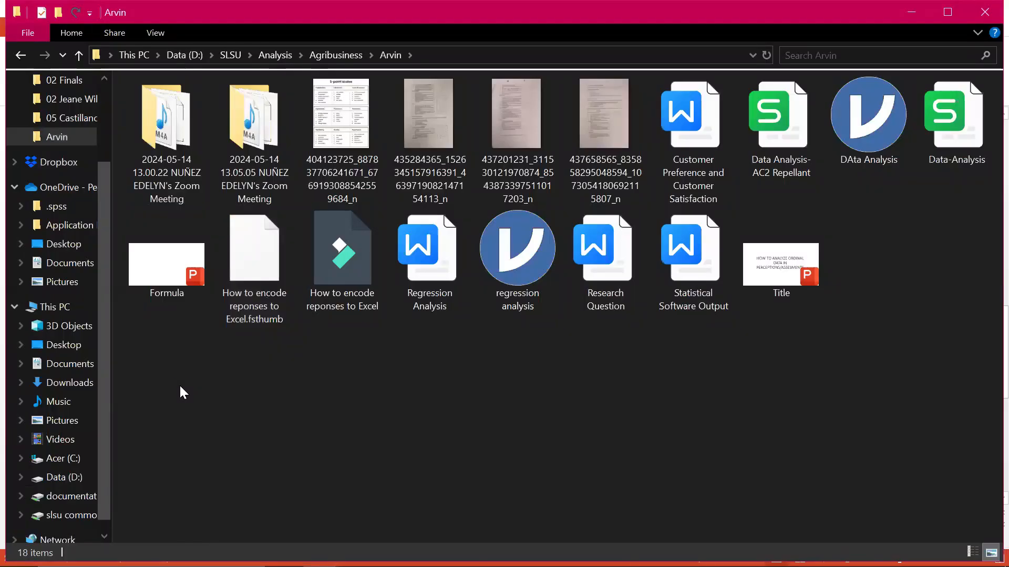
Switch to File Explorer and create a new DOCX document named Statistical software output for regression in the project folder.
{"action": "right_click", "coordinate": [180, 387]}
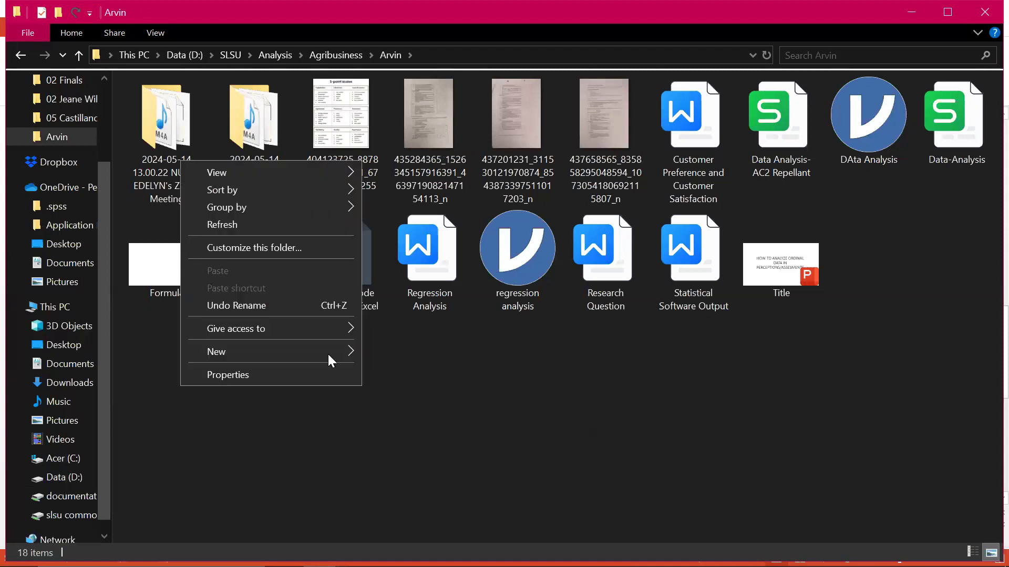
{"action": "mouse_move", "coordinate": [327, 352]}
{"action": "left_click", "coordinate": [416, 141]}
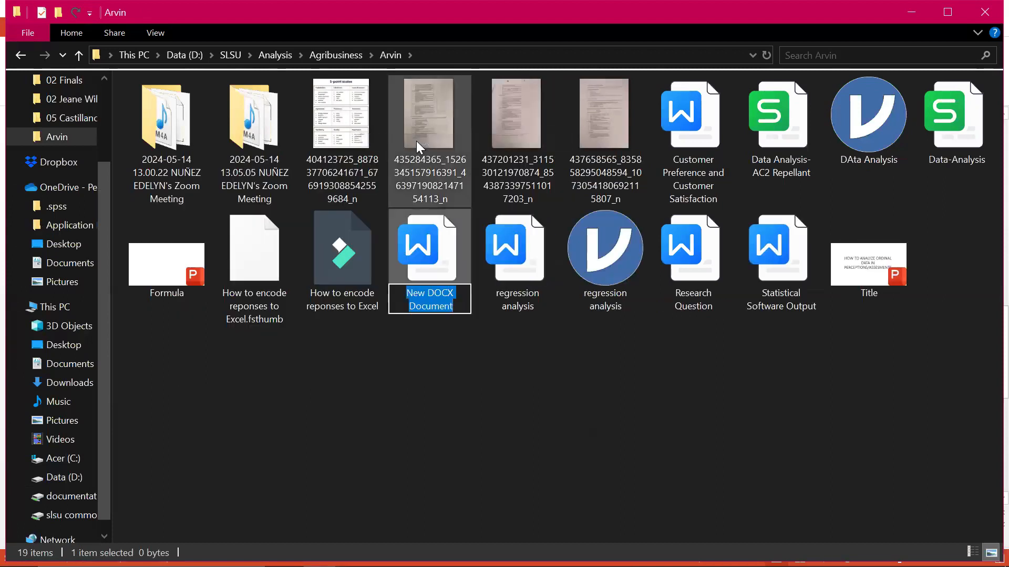
{"action": "type", "text": "Statistical software o"}
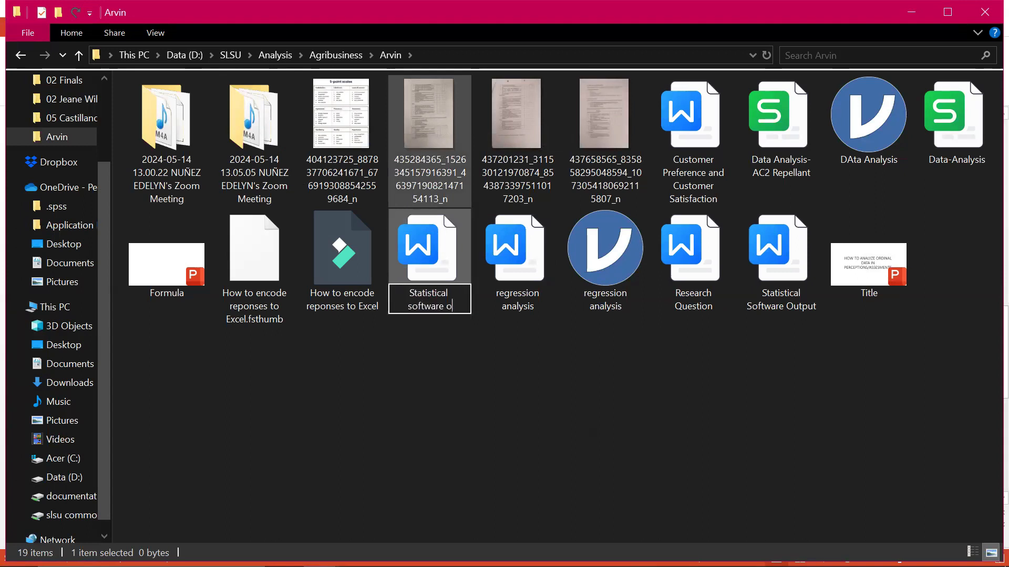
{"action": "type", "text": "utput for regrees"}
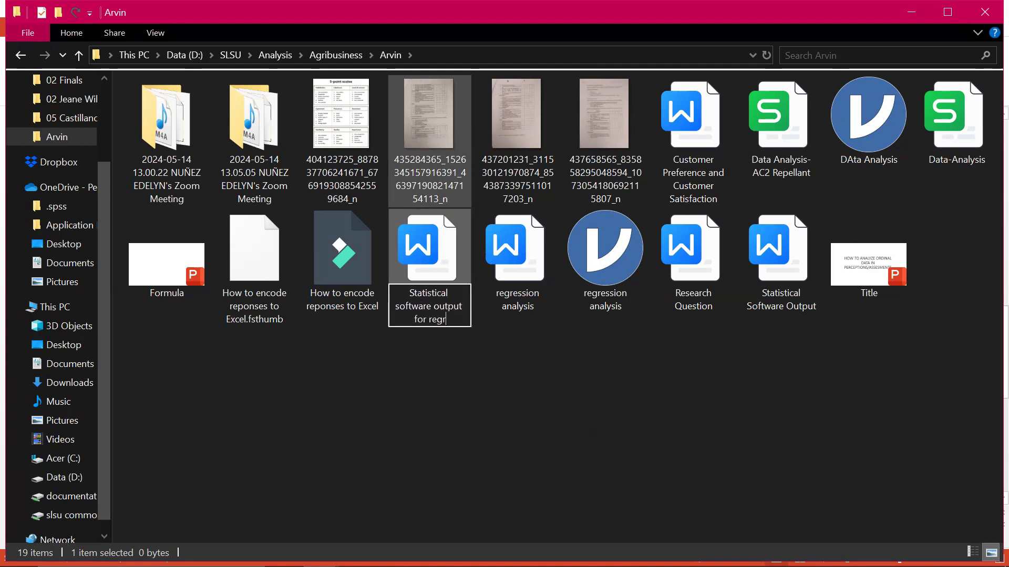
{"action": "key", "text": "BackSpace"}
{"action": "key", "text": "BackSpace"}
{"action": "type", "text": "ssion"}
{"action": "left_click", "coordinate": [563, 434]}
Open the new document in Word 2013 and paste the Linear Regression results for Overall Customer Preferences into it.
{"action": "left_click", "coordinate": [708, 270]}
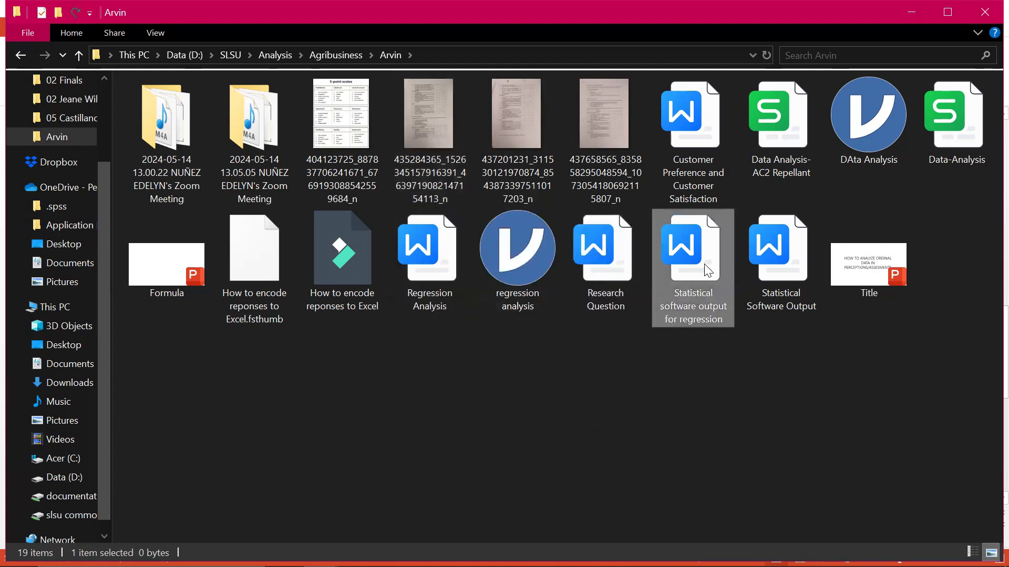
{"action": "right_click", "coordinate": [708, 269]}
{"action": "mouse_move", "coordinate": [709, 319]}
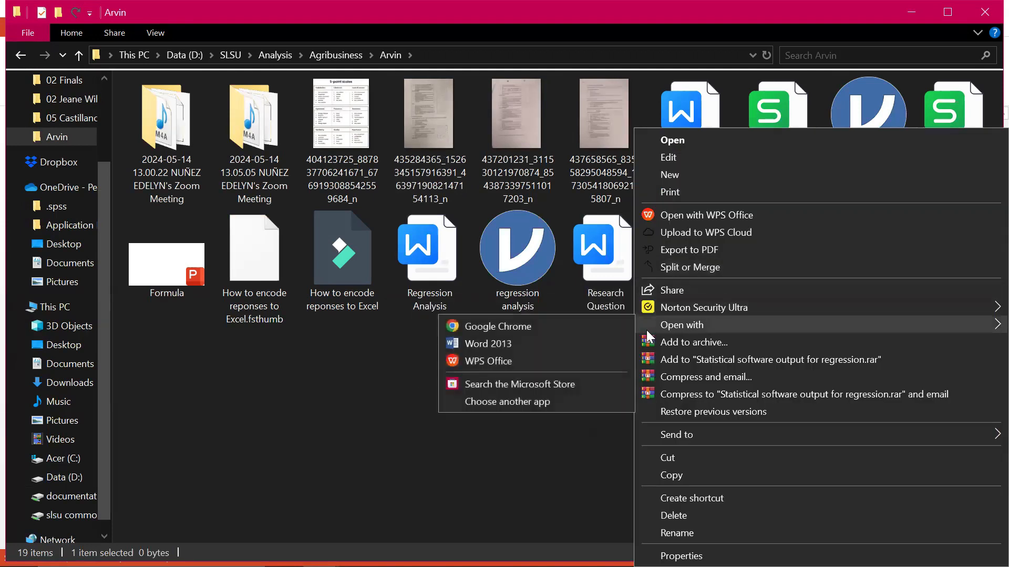
{"action": "left_click", "coordinate": [592, 344]}
{"action": "type", "text": "Linear Regression Model Fit Measures Model\tR\tR² 1\t0.234\t0.0548 Model Coefficients - Overall Customer Preferences Predictor\tEstimate\tSE\tt\tp Intercept\t5.17165\t0.48907\t10.574\t< .001 Age\t-0.00127\t0.00648\t-0.196\t0.846 Gender\t-0.03897\t0.15556\t-0.251\t0.803 Occupation\t0.03858\t0.18170\t0.212\t0.833 Income Level\t0.14324\t0.21466\t0.667\t0.508 How often do you purchase insect repellents?\t-0.17691\t0.12741\t-1.388\t0.172"}
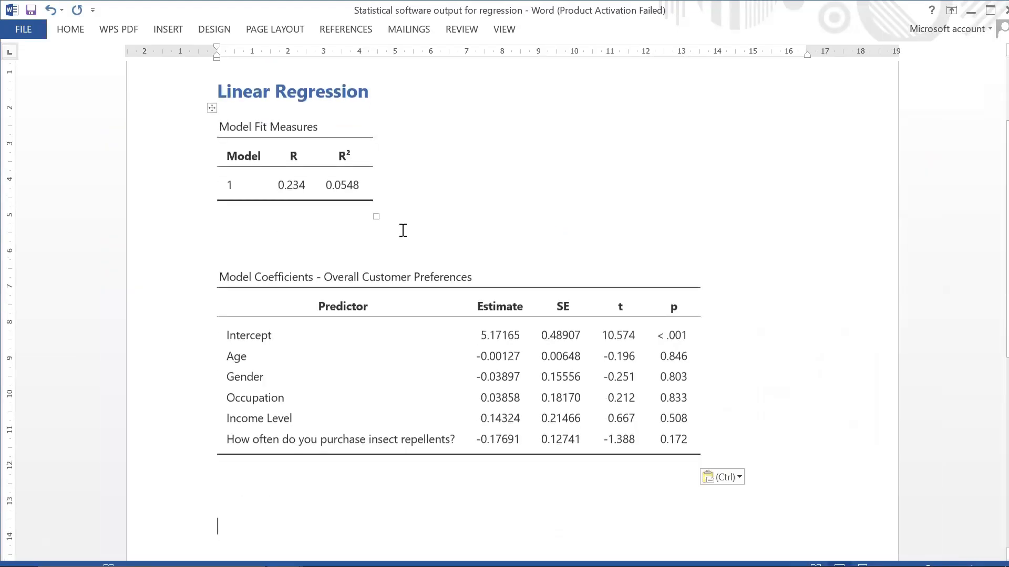
{"action": "scroll", "coordinate": [307, 335], "scroll_direction": "down", "scroll_amount": 3}
{"action": "scroll", "coordinate": [316, 328], "scroll_direction": "up", "scroll_amount": 5}
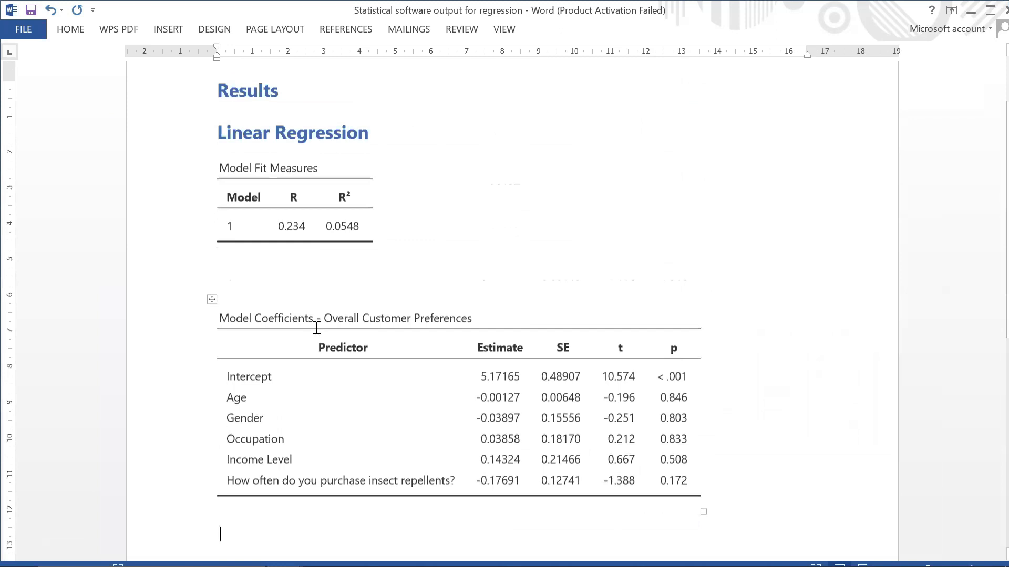
{"action": "scroll", "coordinate": [331, 176], "scroll_direction": "down", "scroll_amount": 4}
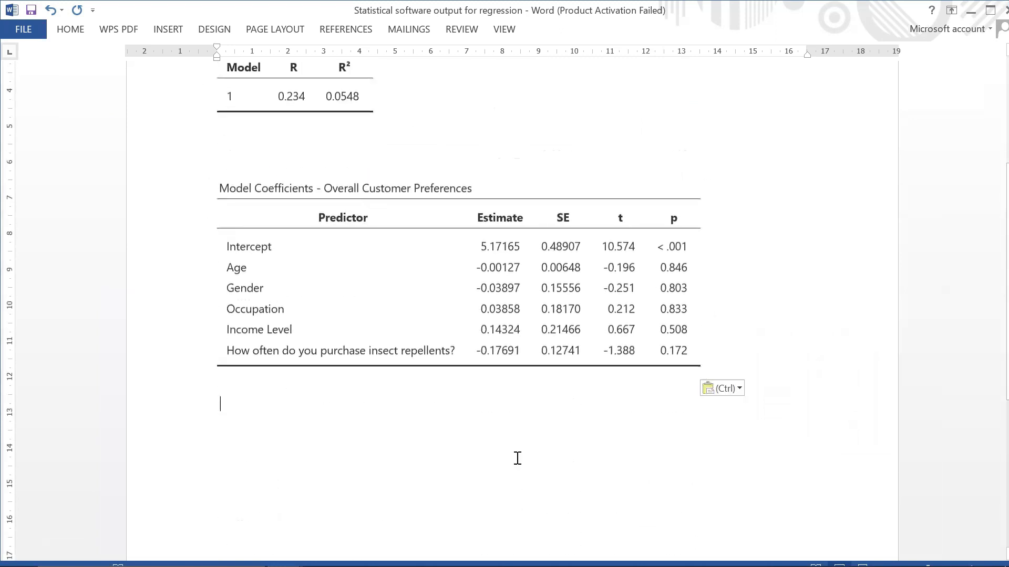
Switch back to jamovi and start another Linear Regression with OVERALL-CUSTOMER SATISFACTION as the dependent variable.
{"action": "mouse_move", "coordinate": [502, 552]}
{"action": "left_click", "coordinate": [449, 432]}
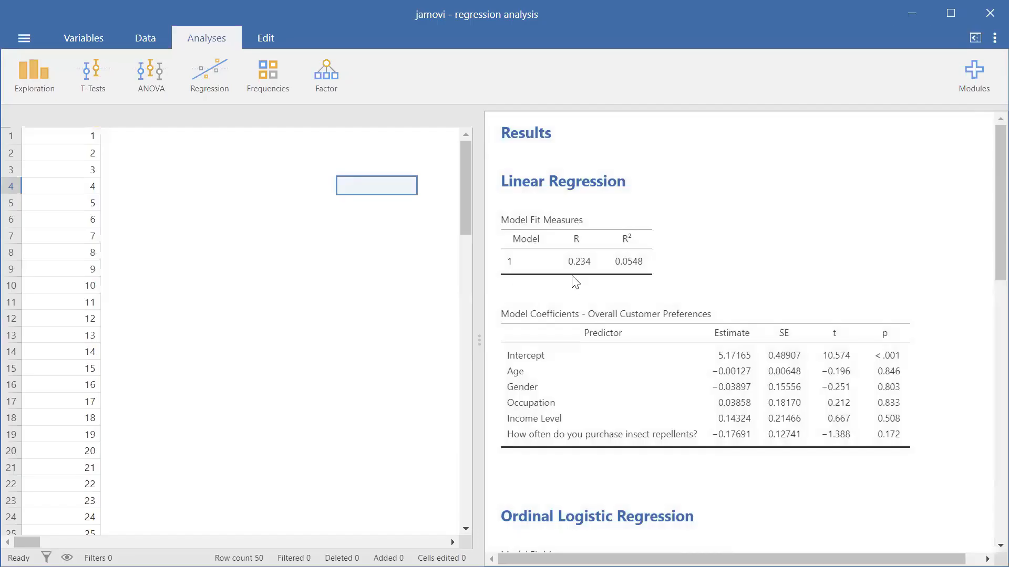
{"action": "left_click", "coordinate": [205, 83]}
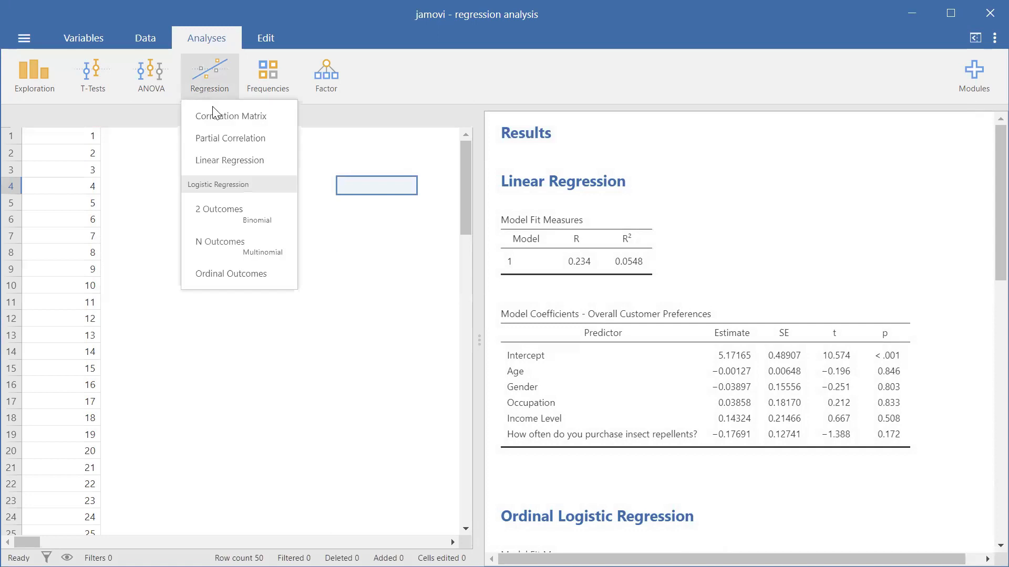
{"action": "left_click", "coordinate": [216, 165]}
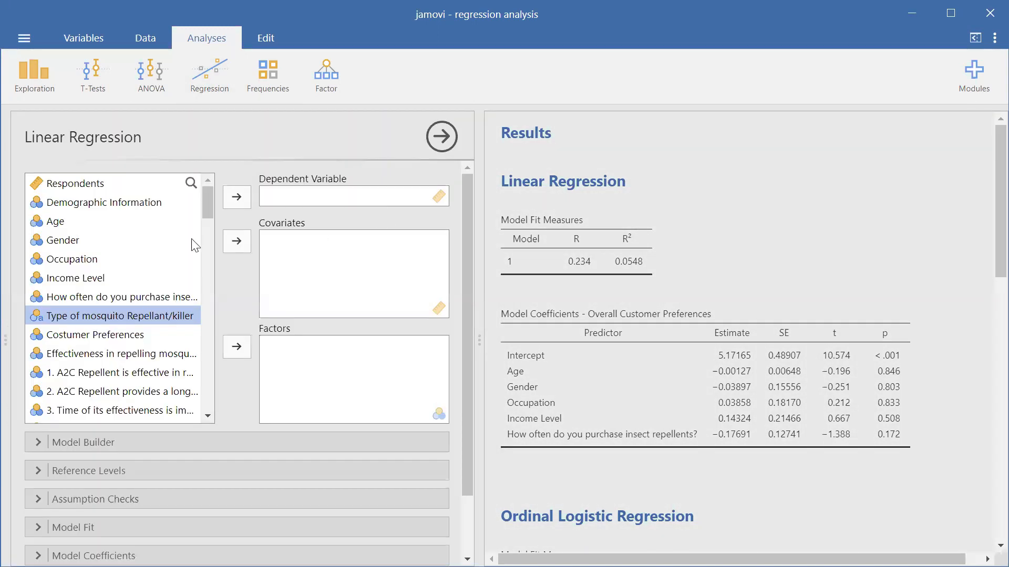
{"action": "scroll", "coordinate": [157, 294], "scroll_direction": "down", "scroll_amount": 8}
{"action": "scroll", "coordinate": [154, 310], "scroll_direction": "down", "scroll_amount": 15}
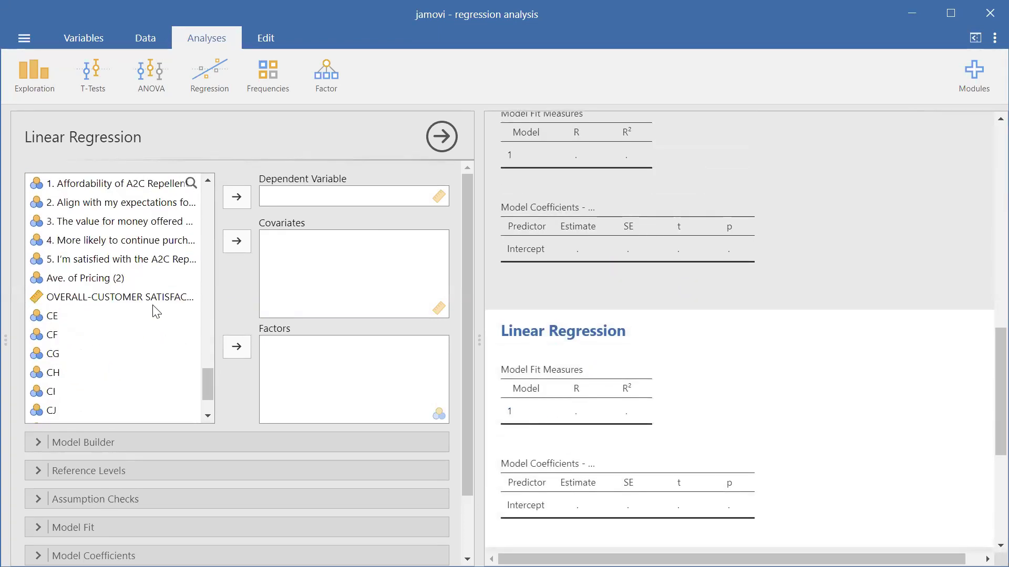
{"action": "left_click", "coordinate": [157, 297]}
{"action": "left_click", "coordinate": [236, 198]}
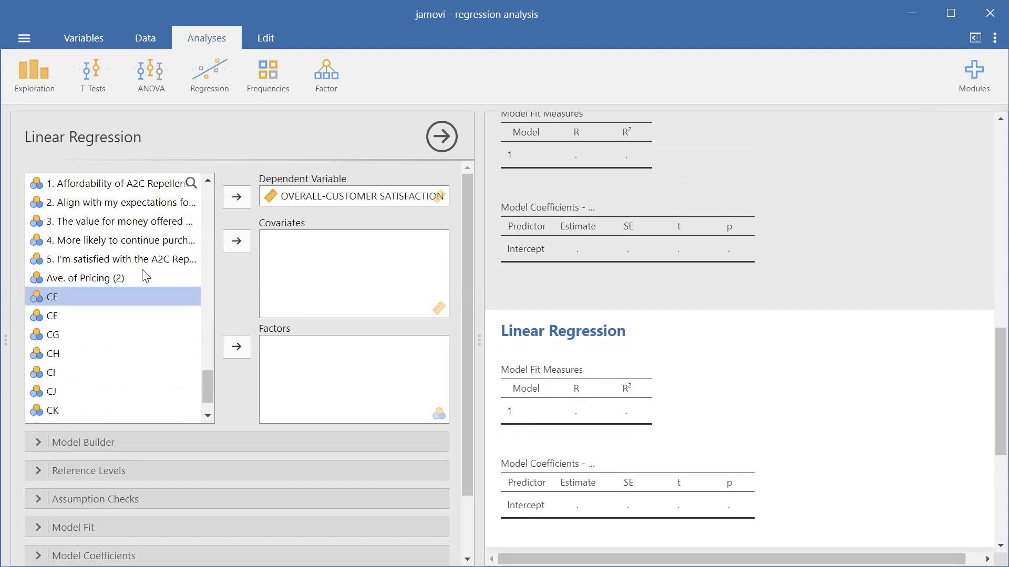
Add Age, Gender, Occupation, Income Level and the insect repellent purchase frequency as covariates for OVERALL-CUSTOMER SATISFACTION.
{"action": "scroll", "coordinate": [145, 275], "scroll_direction": "up", "scroll_amount": 15}
{"action": "scroll", "coordinate": [146, 275], "scroll_direction": "up", "scroll_amount": 6}
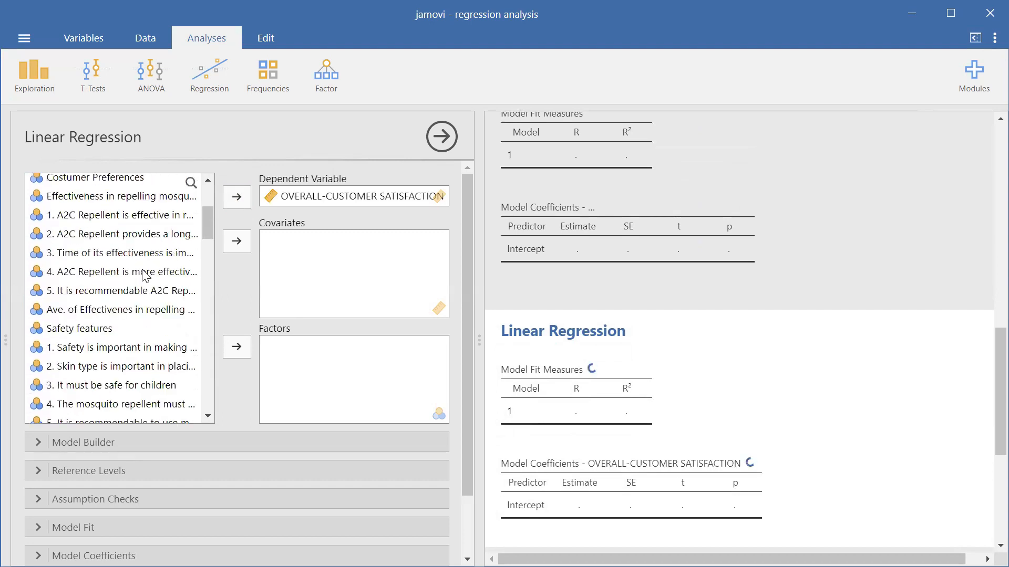
{"action": "left_click", "coordinate": [135, 225]}
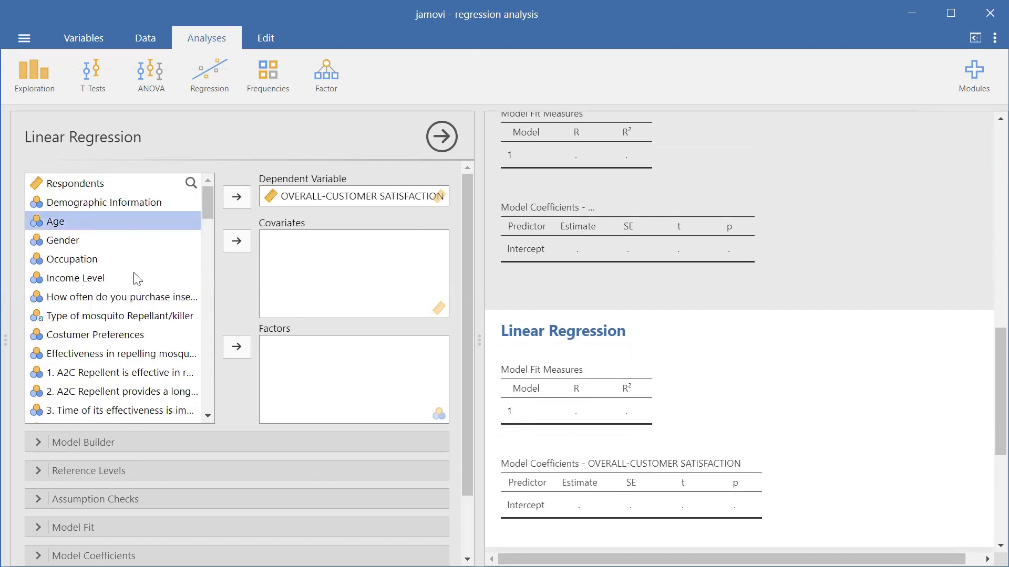
{"action": "left_click", "coordinate": [157, 292], "text": "shift"}
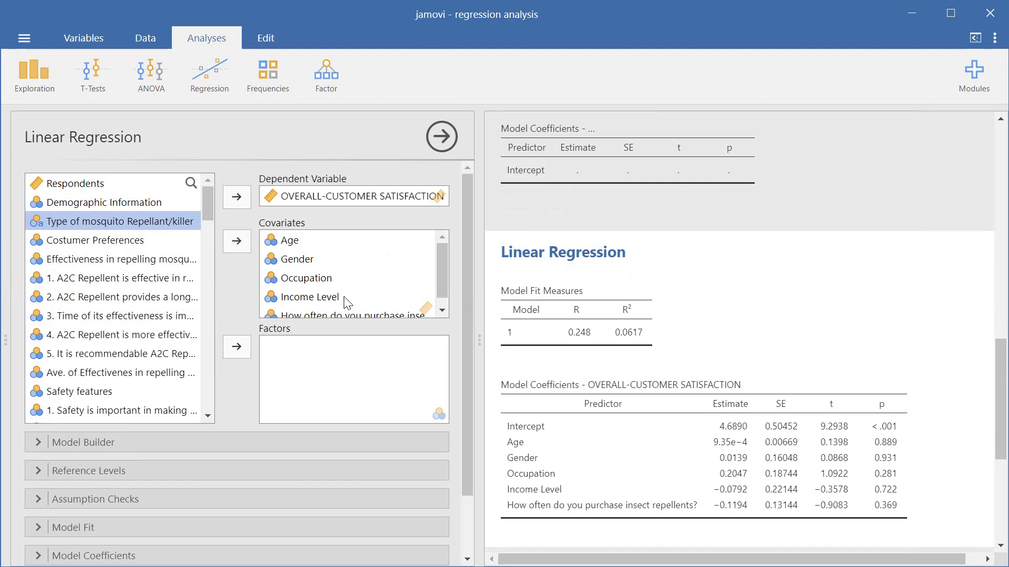
Add the overall model F test to the regression's model fit and open the copy options of the Model Fit Measures table.
{"action": "scroll", "coordinate": [347, 303], "scroll_direction": "down", "scroll_amount": 4}
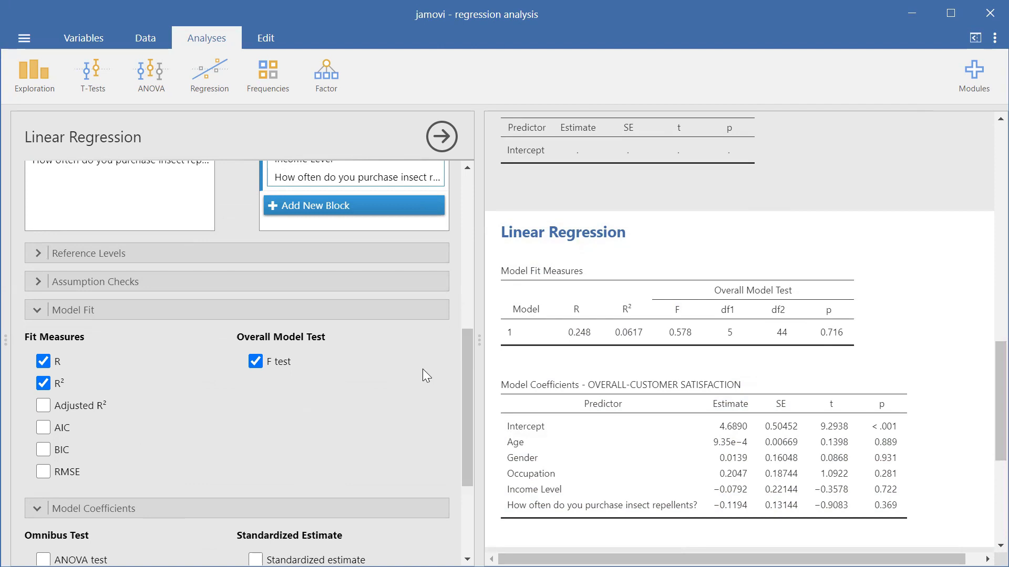
{"action": "scroll", "coordinate": [361, 383], "scroll_direction": "up", "scroll_amount": 3}
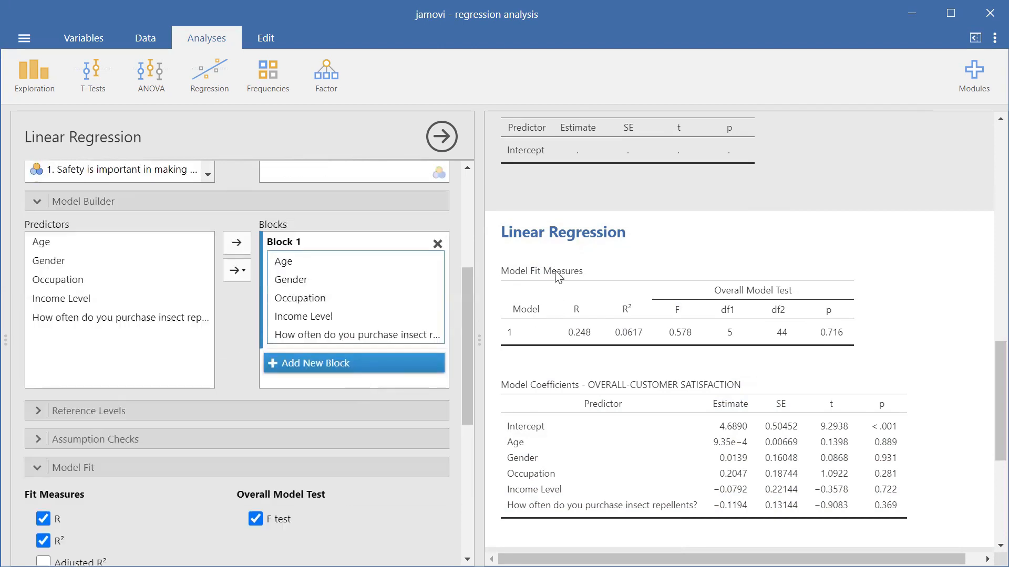
{"action": "right_click", "coordinate": [538, 276]}
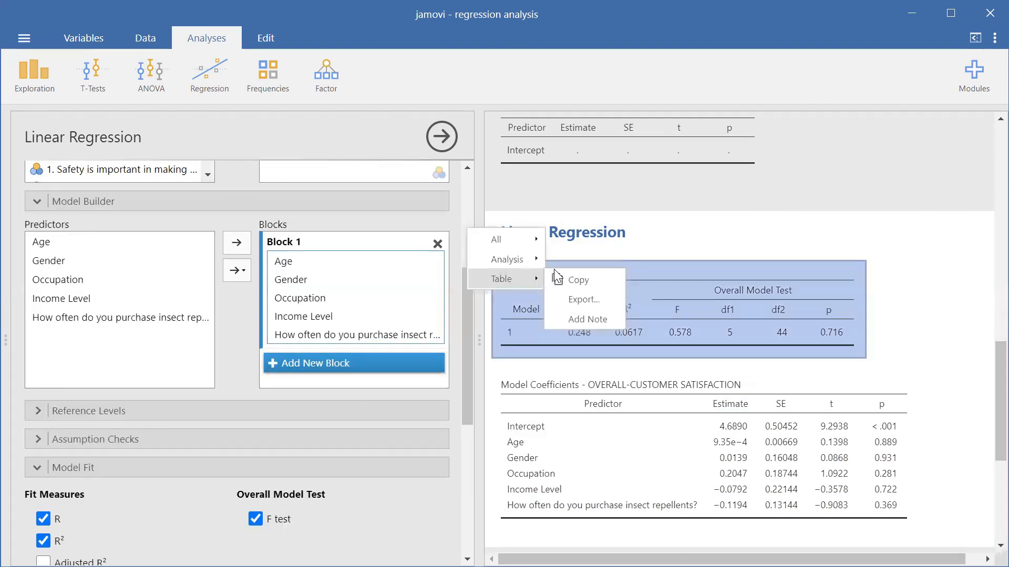
{"action": "right_click", "coordinate": [710, 269]}
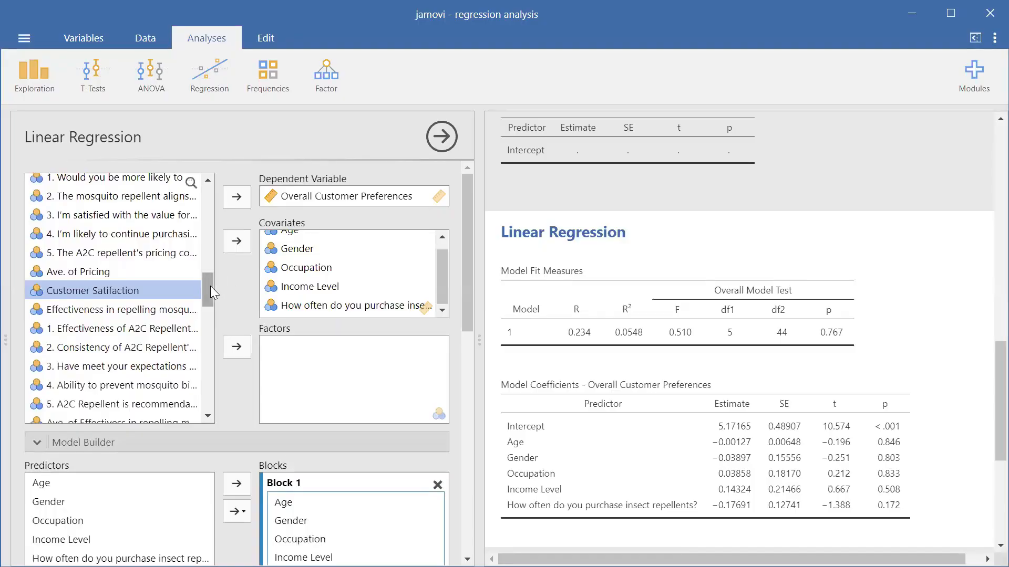
Try adding Adjusted R² to the fit measures of the Overall Customer Preferences regression and take it out again.
{"action": "left_click_drag", "start_coordinate": [210, 290], "coordinate": [204, 183]}
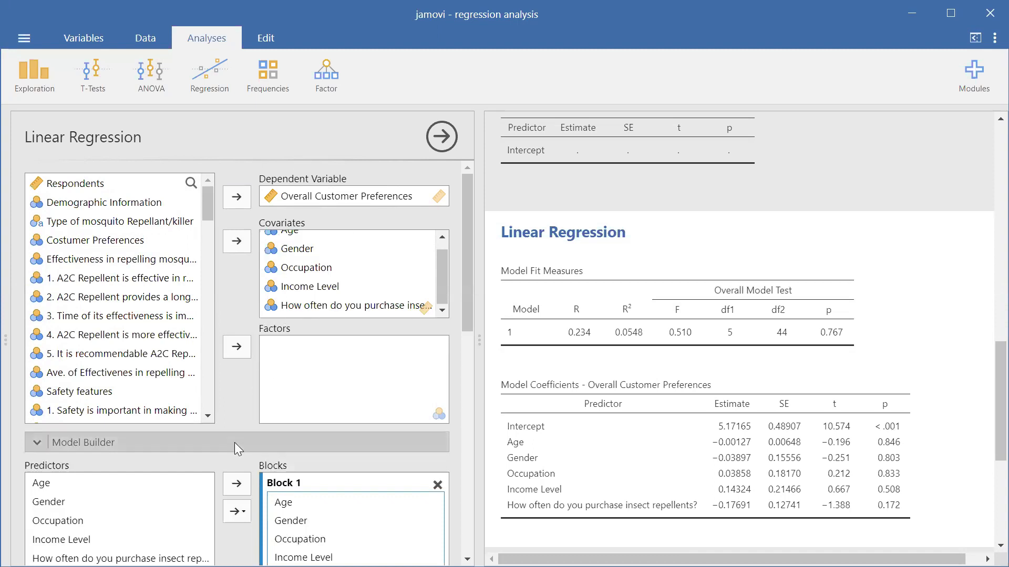
{"action": "scroll", "coordinate": [208, 446], "scroll_direction": "down", "scroll_amount": 5}
{"action": "scroll", "coordinate": [221, 431], "scroll_direction": "up", "scroll_amount": 5}
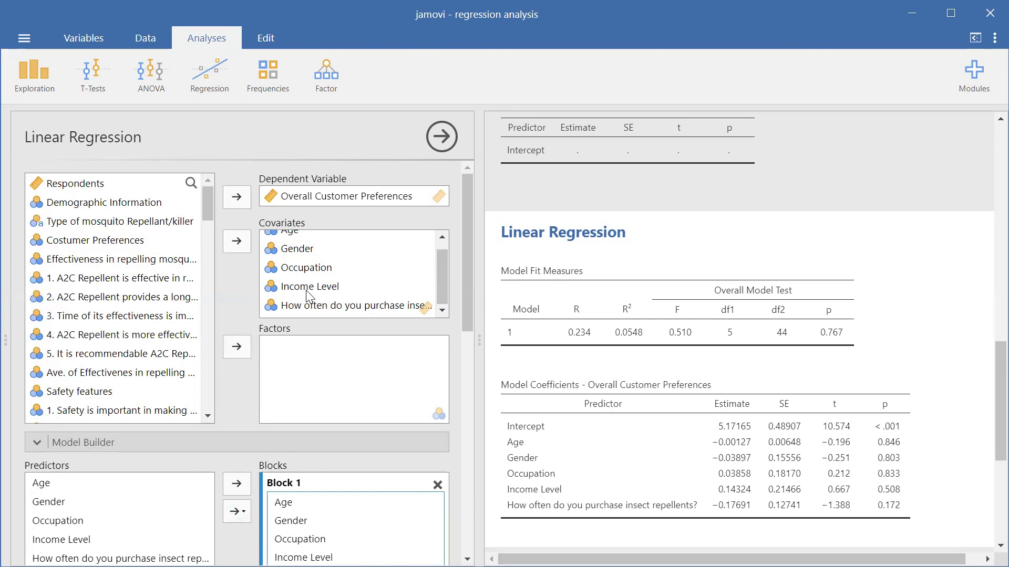
{"action": "scroll", "coordinate": [330, 310], "scroll_direction": "down", "scroll_amount": 6}
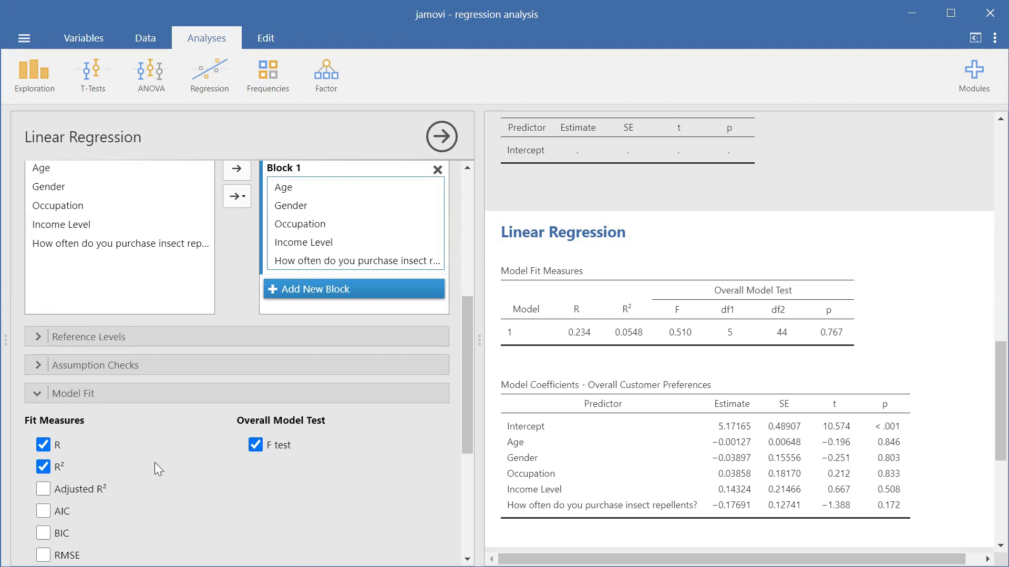
{"action": "left_click", "coordinate": [44, 490]}
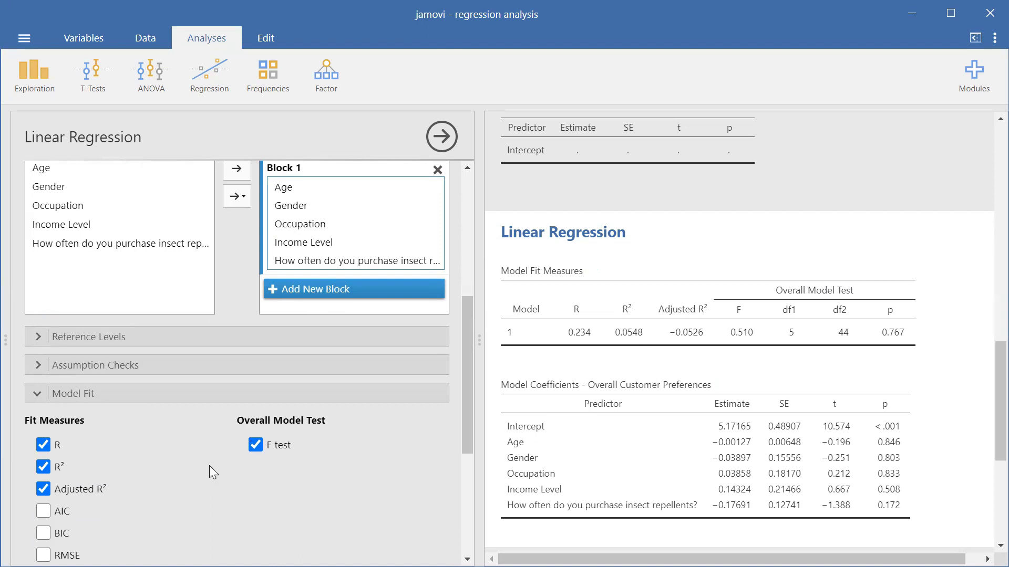
{"action": "left_click", "coordinate": [44, 489]}
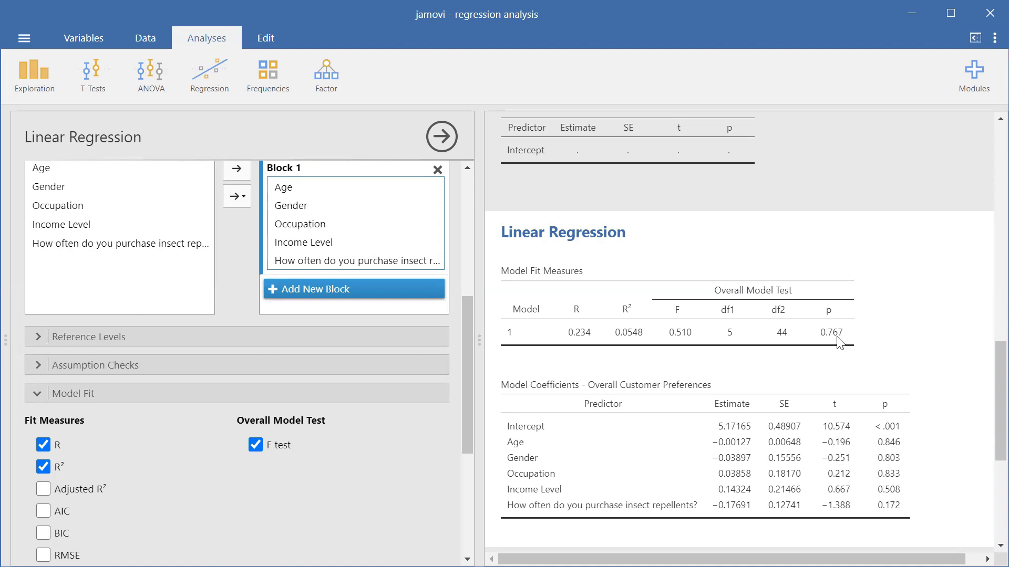
Copy the complete Linear Regression analysis for Overall Customer Preferences and minimize jamovi.
{"action": "left_click", "coordinate": [546, 231]}
{"action": "right_click", "coordinate": [547, 232]}
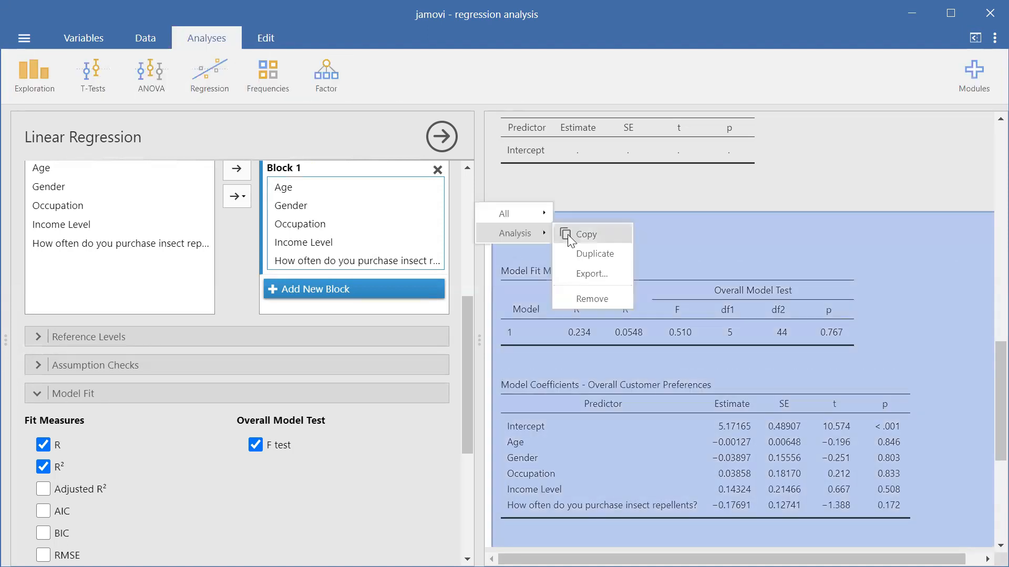
{"action": "left_click", "coordinate": [591, 233]}
{"action": "left_click", "coordinate": [912, 13]}
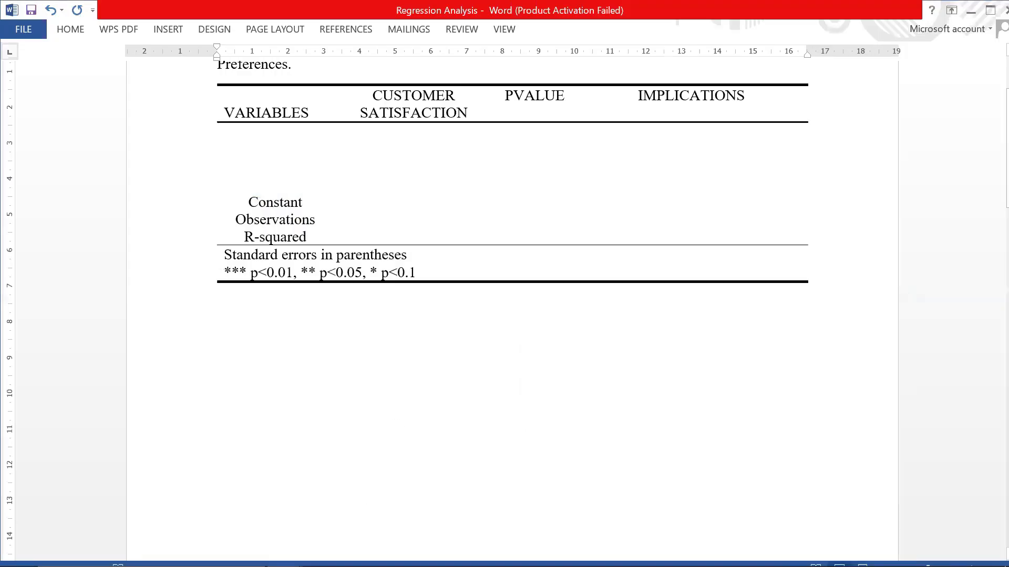
Paste the copied Overall Customer Preferences regression output into the Word document "Statistical software output for regression".
{"action": "mouse_move", "coordinate": [284, 551]}
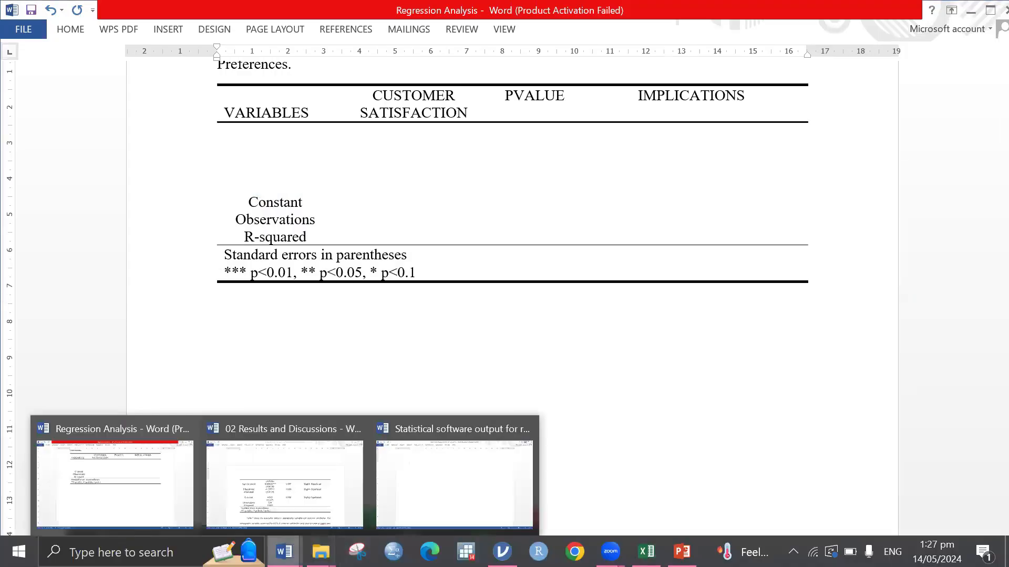
{"action": "left_click", "coordinate": [434, 489]}
{"action": "right_click", "coordinate": [223, 167]}
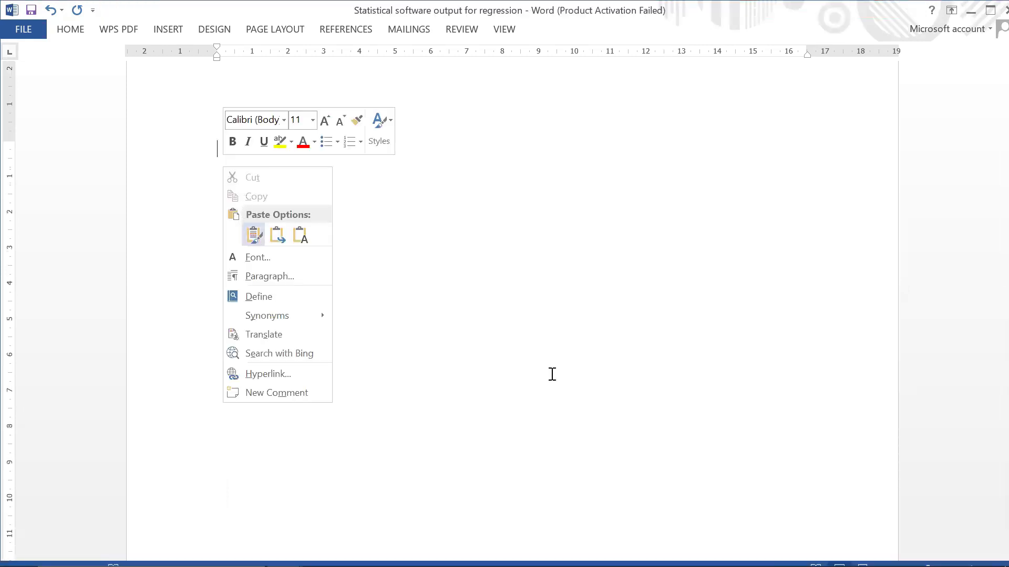
{"action": "key", "text": "ctrl+v"}
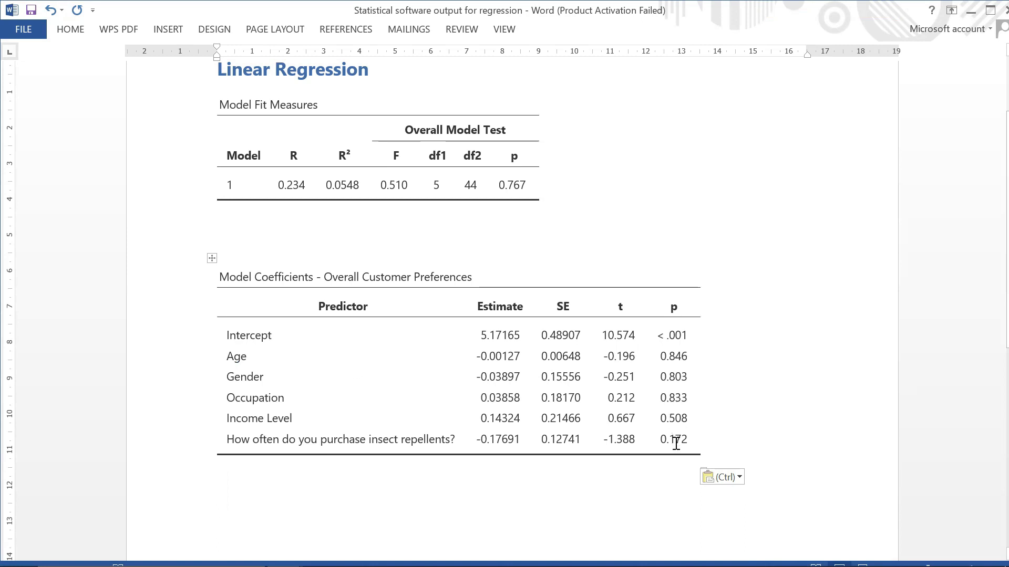
{"action": "scroll", "coordinate": [531, 319], "scroll_direction": "up", "scroll_amount": 3}
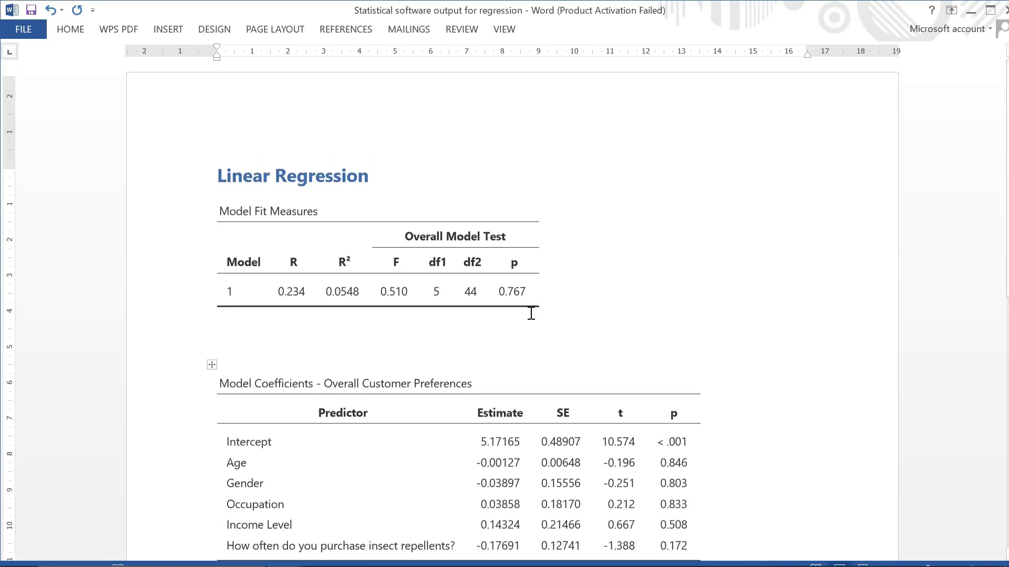
{"action": "key", "text": "ctrl+v"}
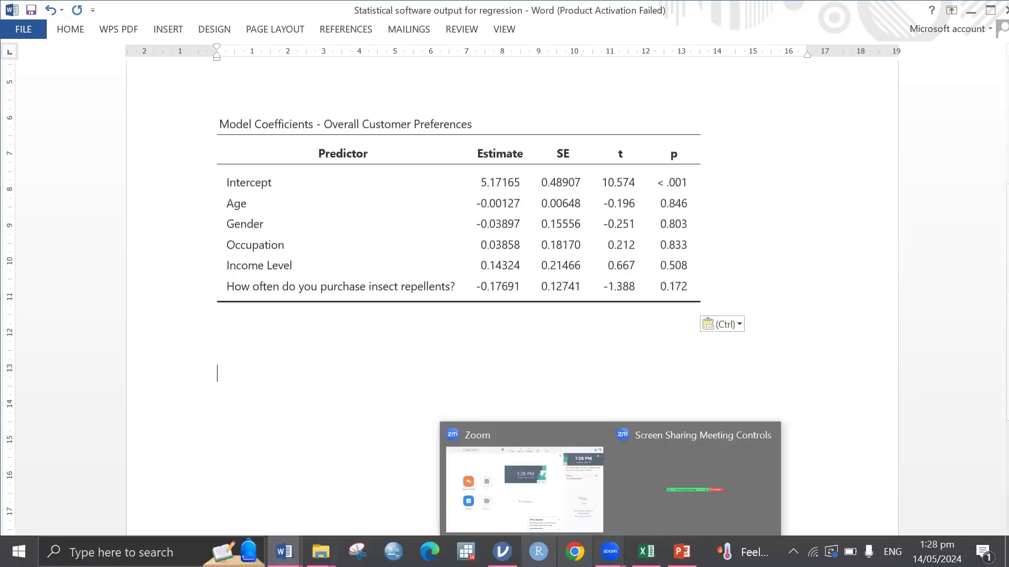
Switch back to jamovi and replace the regression's dependent variable with OVERALL-CUSTOMER SATISFACTION, keeping the covariates.
{"action": "left_click", "coordinate": [502, 552]}
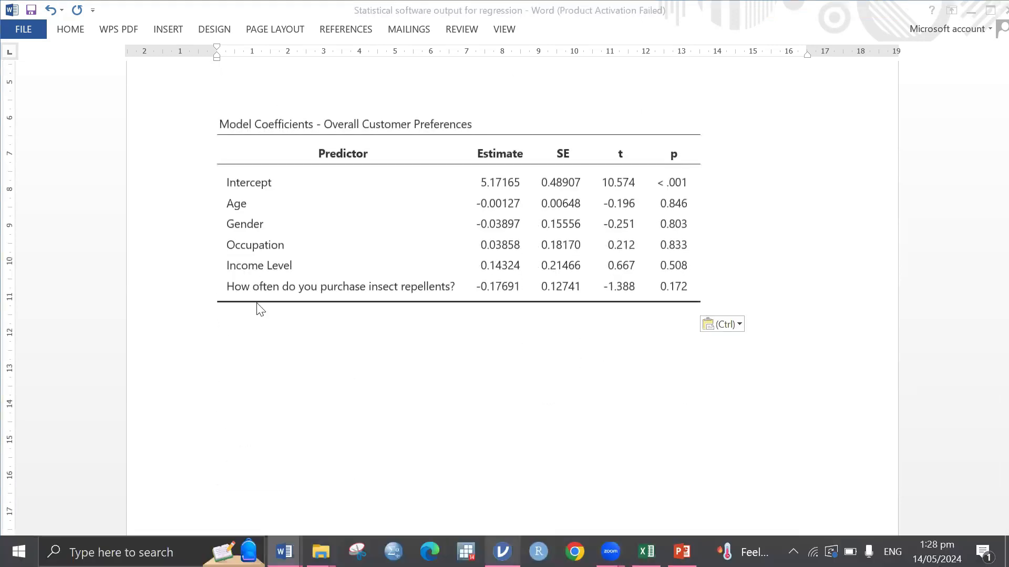
{"action": "scroll", "coordinate": [338, 213], "scroll_direction": "up", "scroll_amount": 5}
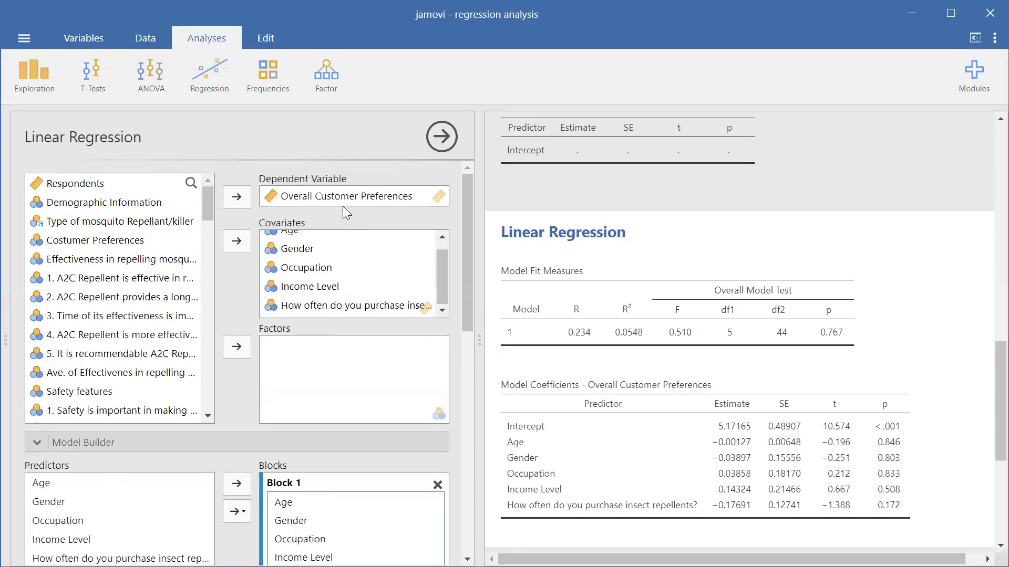
{"action": "left_click", "coordinate": [345, 198]}
{"action": "left_click", "coordinate": [246, 199]}
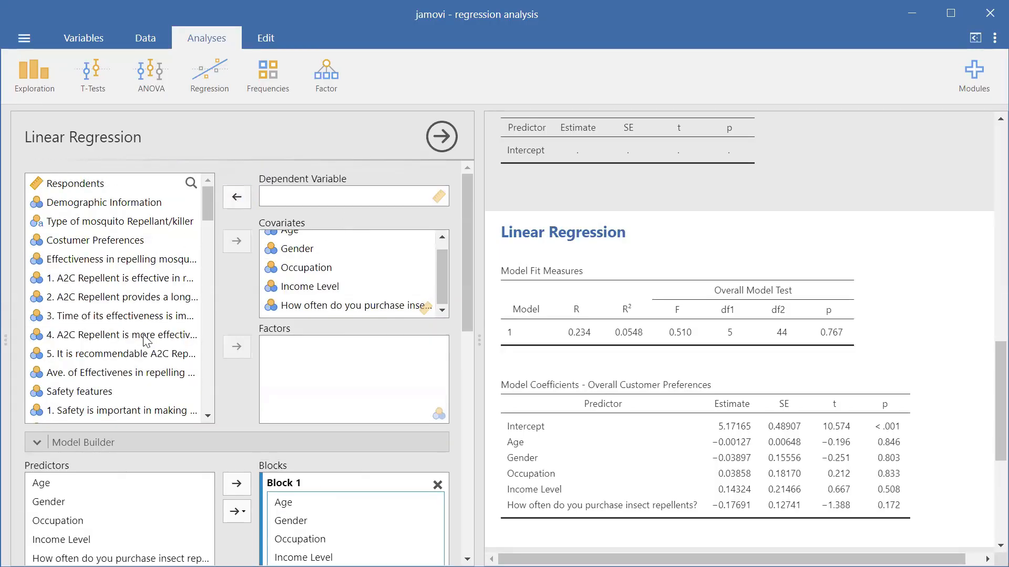
{"action": "scroll", "coordinate": [150, 336], "scroll_direction": "down", "scroll_amount": 15}
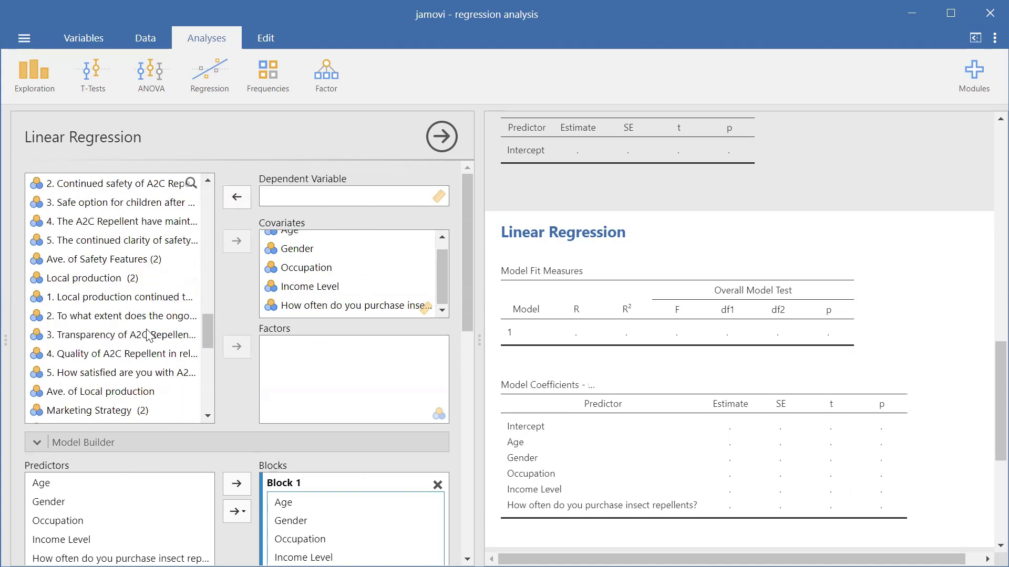
{"action": "scroll", "coordinate": [147, 333], "scroll_direction": "up", "scroll_amount": 3}
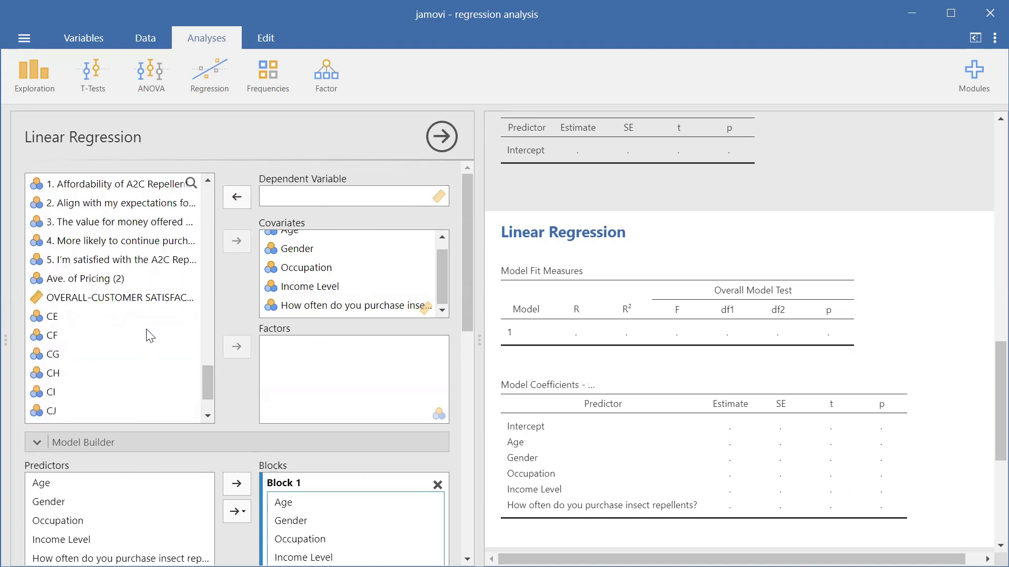
{"action": "left_click", "coordinate": [157, 305]}
{"action": "left_click", "coordinate": [237, 198]}
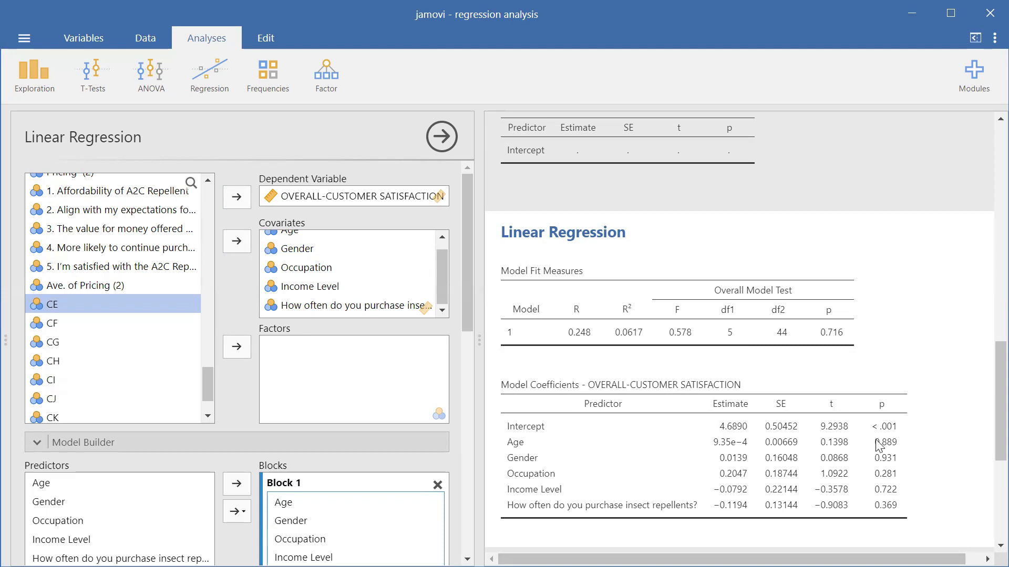
Copy the complete OVERALL-CUSTOMER SATISFACTION regression analysis and paste it below the Overall Customer Preferences tables in the Word document.
{"action": "right_click", "coordinate": [556, 267]}
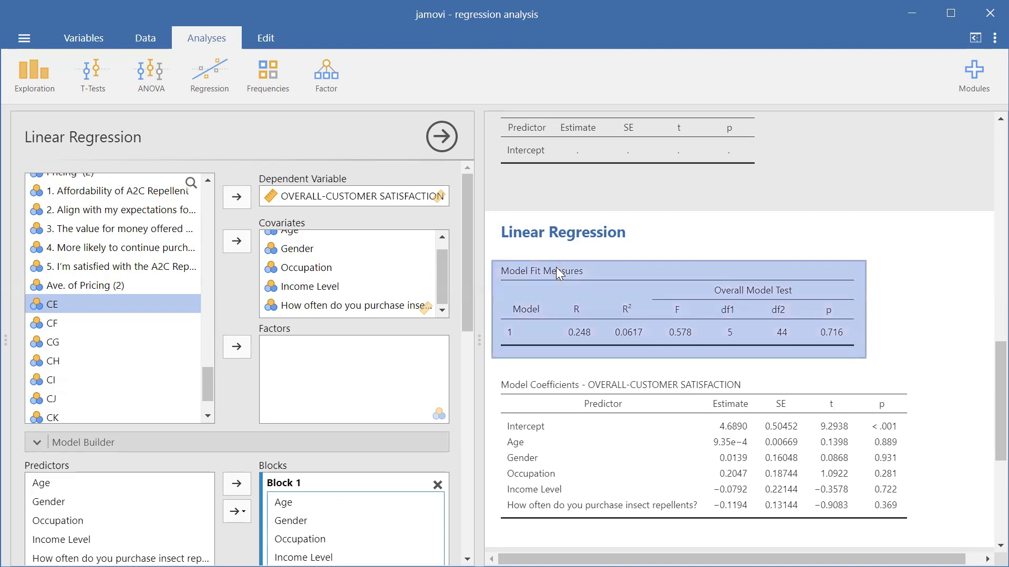
{"action": "right_click", "coordinate": [597, 245]}
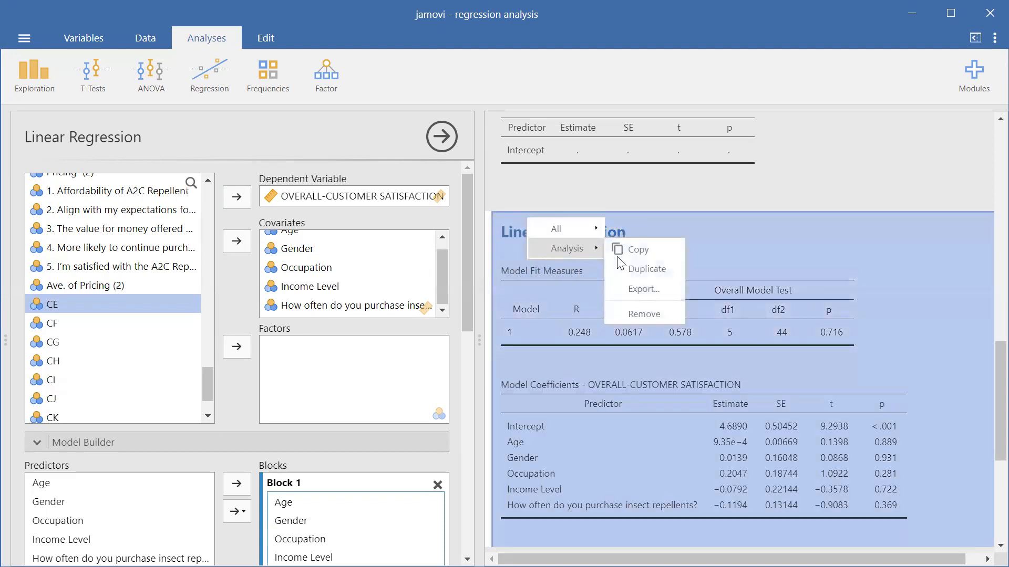
{"action": "left_click", "coordinate": [635, 249]}
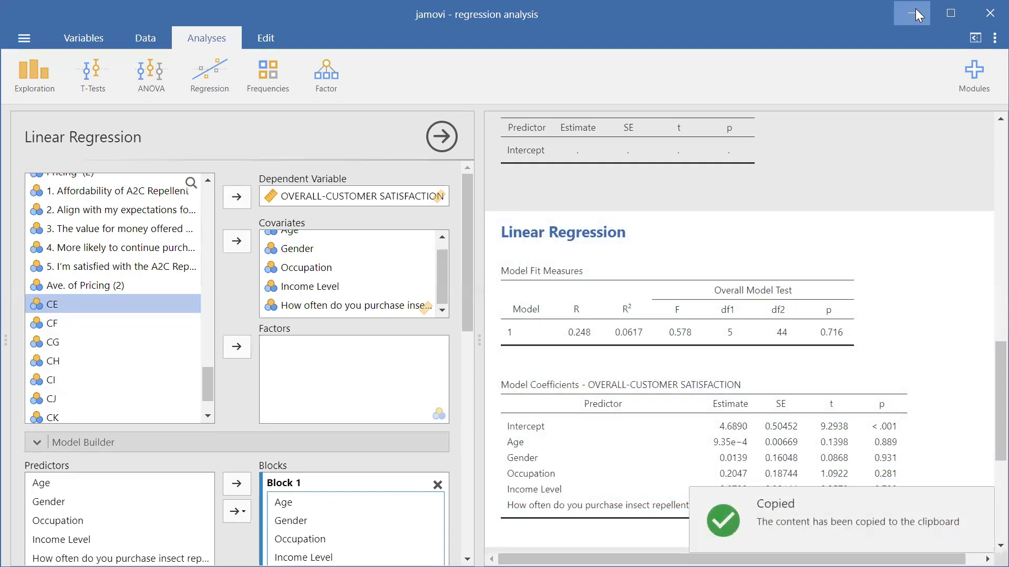
{"action": "left_click", "coordinate": [914, 14]}
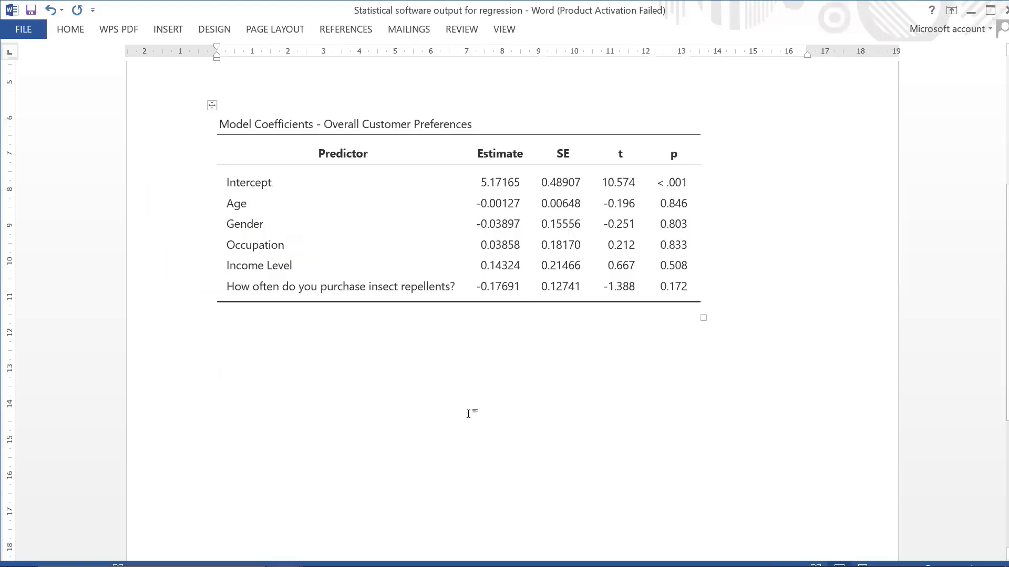
{"action": "right_click", "coordinate": [237, 376]}
{"action": "left_click", "coordinate": [269, 206]}
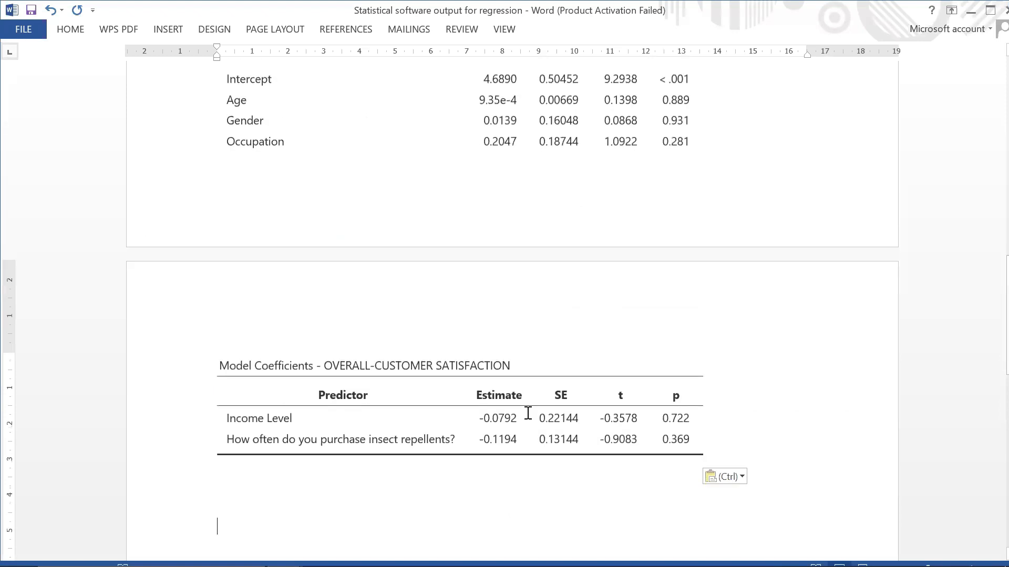
Look over both pasted Linear Regression outputs, covering the model fit and coefficient tables for preferences and satisfaction.
{"action": "scroll", "coordinate": [527, 412], "scroll_direction": "up", "scroll_amount": 5}
{"action": "scroll", "coordinate": [527, 412], "scroll_direction": "up", "scroll_amount": 1}
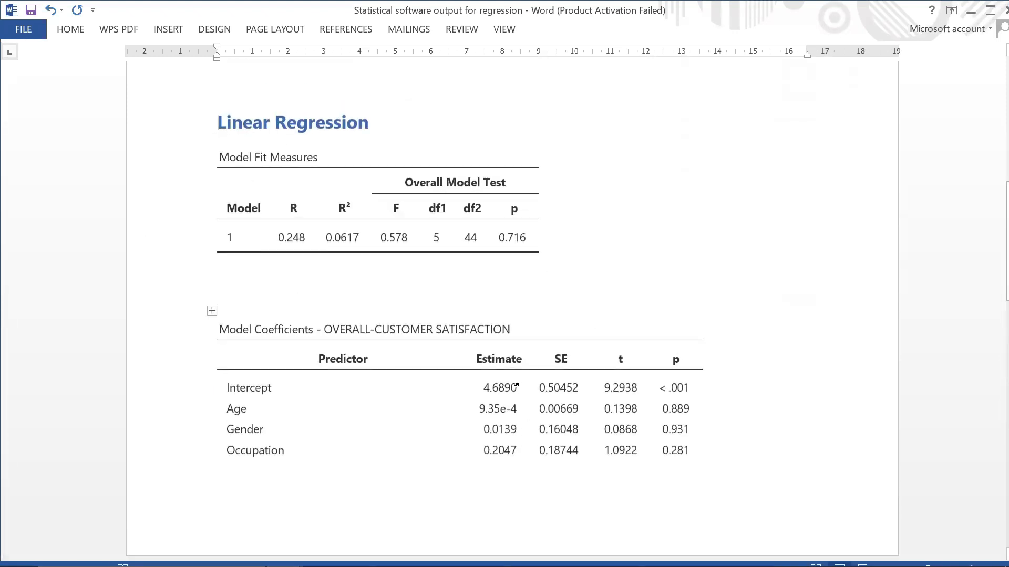
{"action": "scroll", "coordinate": [632, 311], "scroll_direction": "up", "scroll_amount": 10}
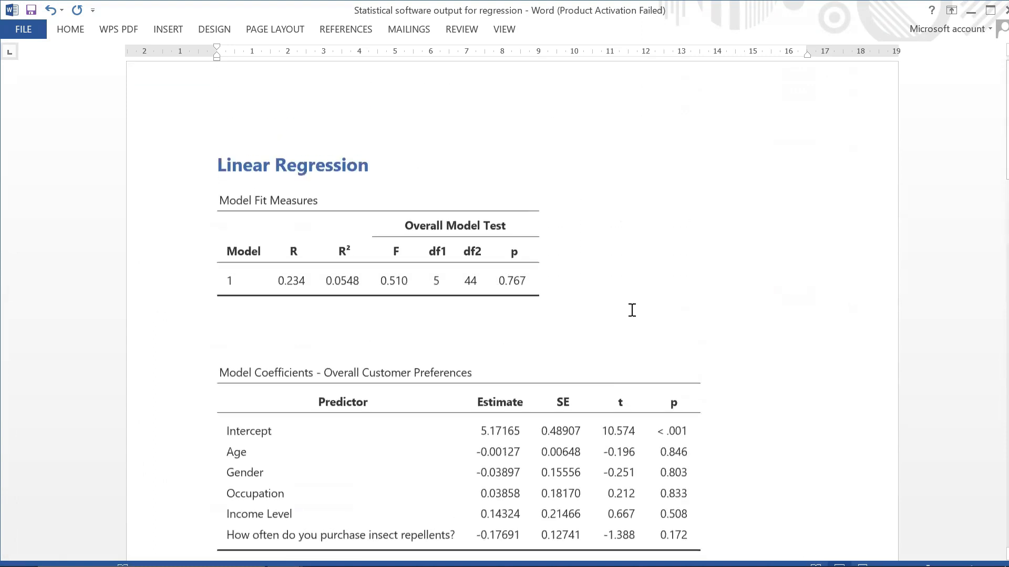
{"action": "scroll", "coordinate": [632, 311], "scroll_direction": "up", "scroll_amount": 10}
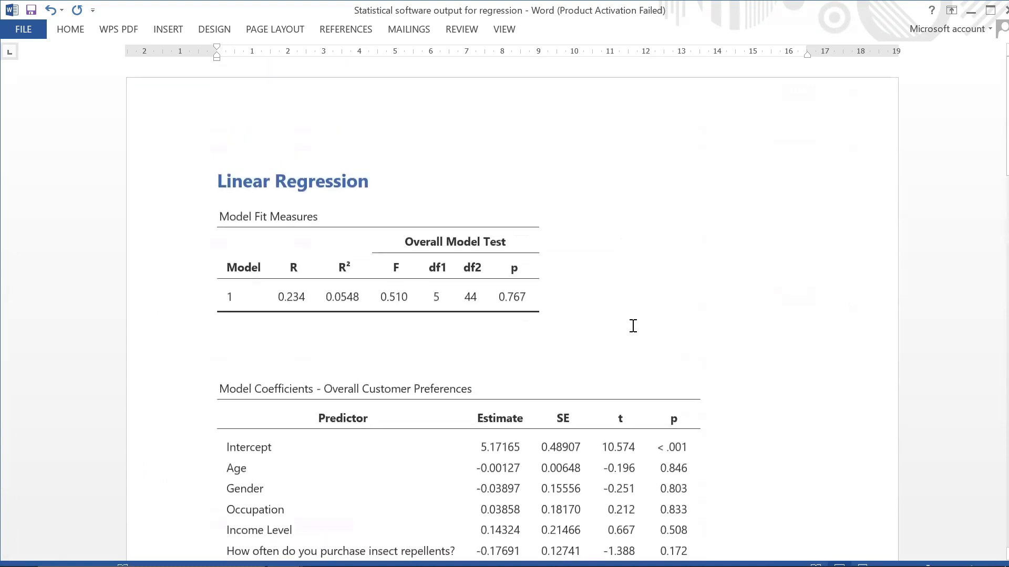
{"action": "scroll", "coordinate": [633, 325], "scroll_direction": "down", "scroll_amount": 9}
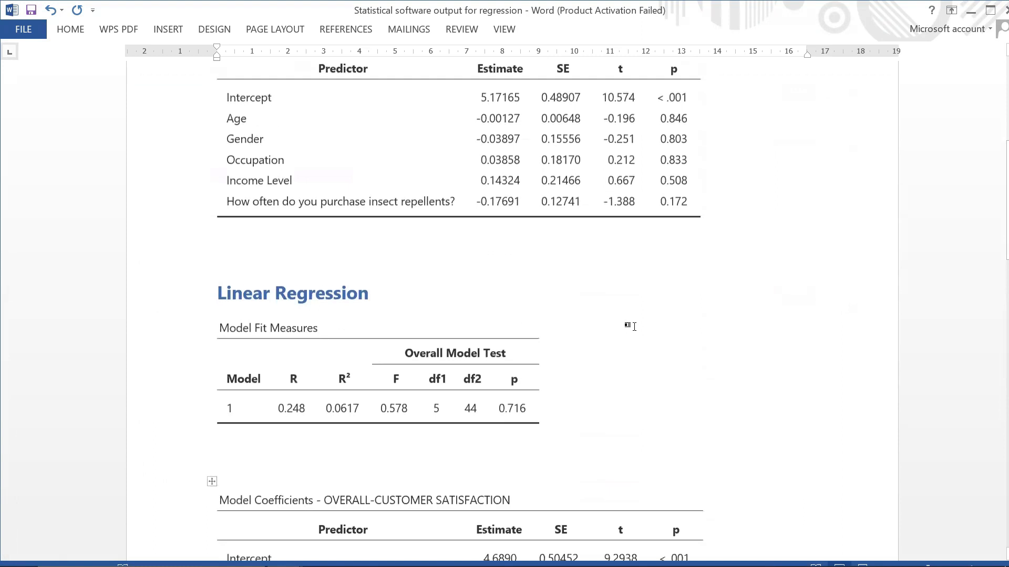
{"action": "scroll", "coordinate": [635, 326], "scroll_direction": "down", "scroll_amount": 3}
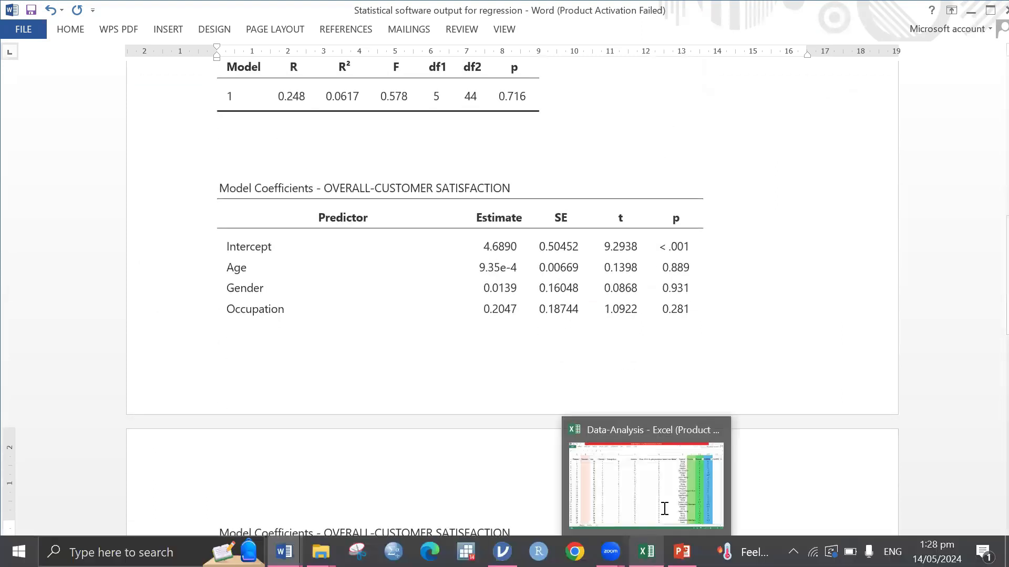
In jamovi, add the autocorrelation, collinearity, normality, Q-Q plot and residual plot checks to the four-covariate Overall Customer Preferences regression.
{"action": "mouse_move", "coordinate": [502, 551]}
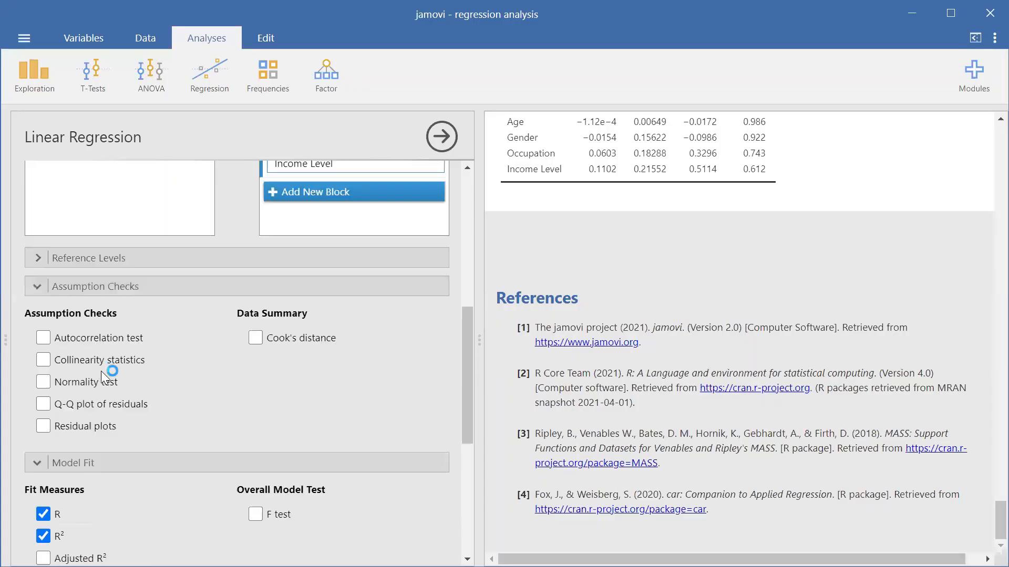
{"action": "left_click", "coordinate": [44, 338]}
{"action": "left_click", "coordinate": [43, 426]}
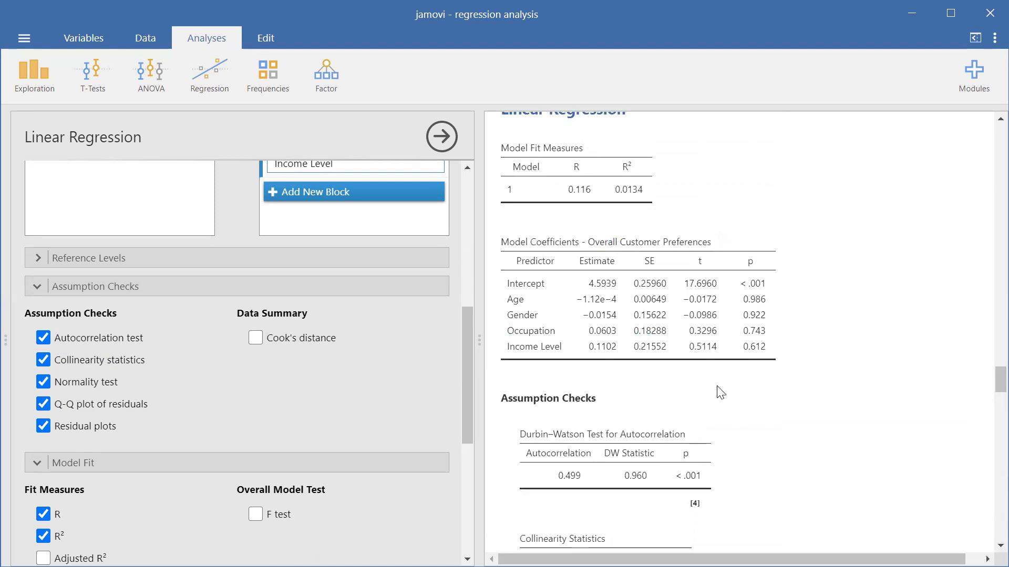
Examine the assumption check results, from the Durbin–Watson, collinearity and Shapiro-Wilk tables to the Q-Q and residuals plots.
{"action": "scroll", "coordinate": [715, 452], "scroll_direction": "down", "scroll_amount": 3}
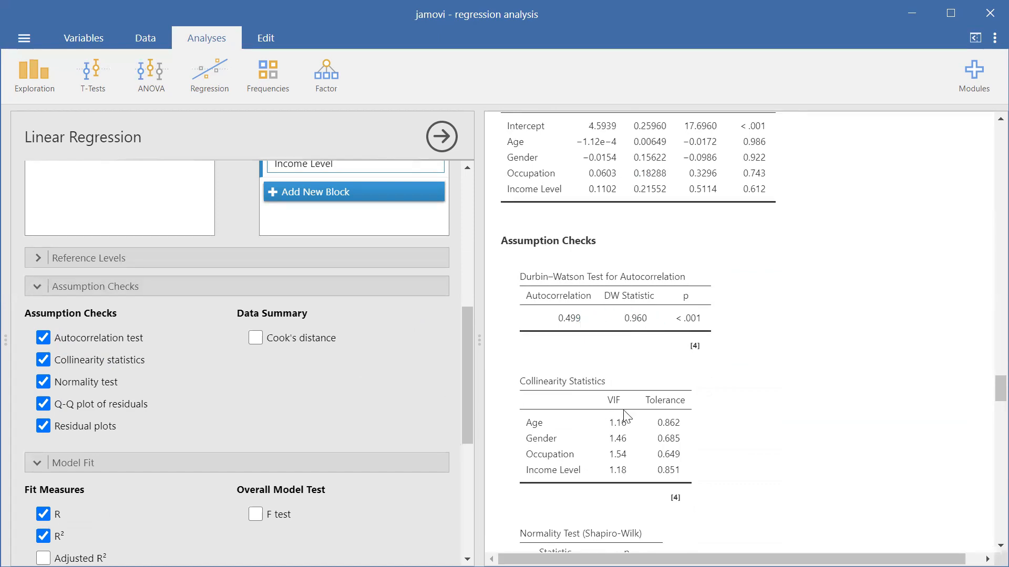
{"action": "scroll", "coordinate": [628, 436], "scroll_direction": "down", "scroll_amount": 3}
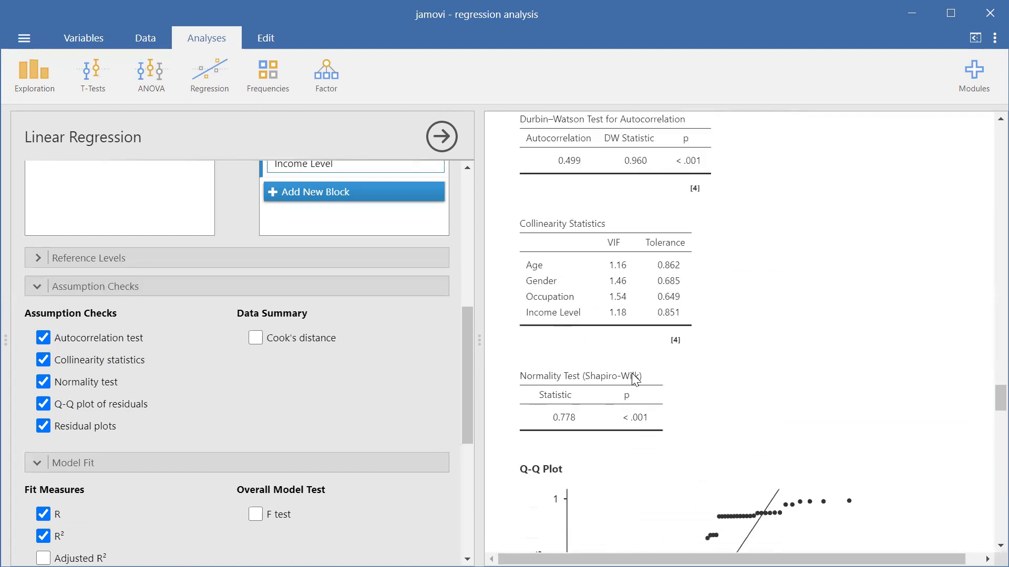
{"action": "scroll", "coordinate": [633, 377], "scroll_direction": "down", "scroll_amount": 2}
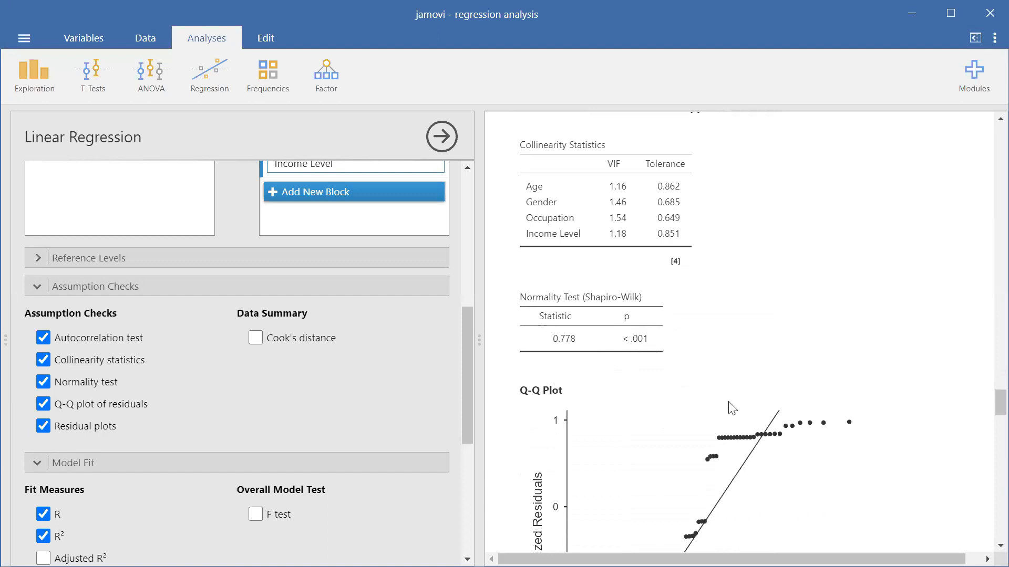
{"action": "scroll", "coordinate": [720, 420], "scroll_direction": "down", "scroll_amount": 6}
{"action": "scroll", "coordinate": [726, 336], "scroll_direction": "up", "scroll_amount": 3}
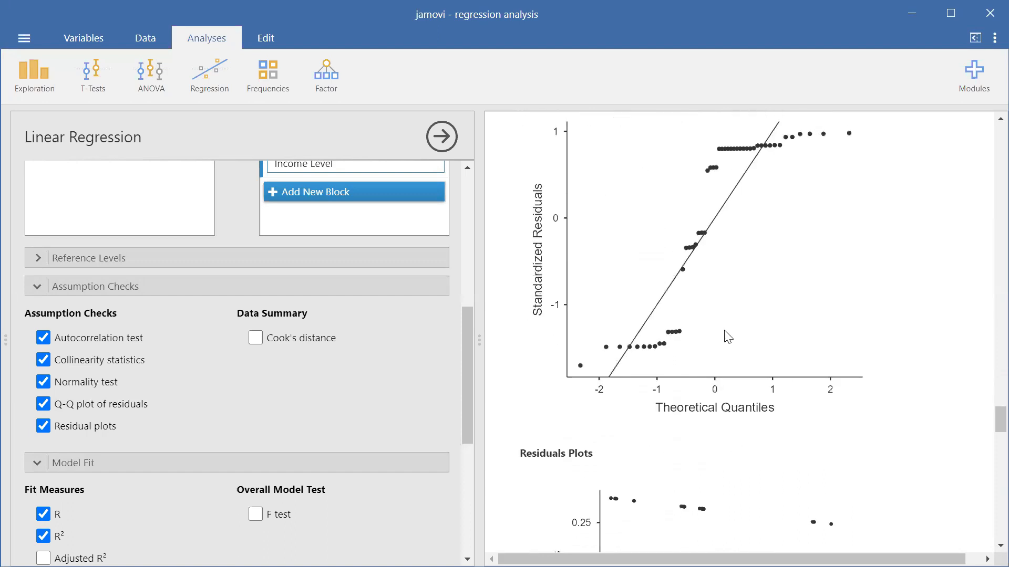
{"action": "scroll", "coordinate": [728, 336], "scroll_direction": "down", "scroll_amount": 2}
{"action": "scroll", "coordinate": [725, 330], "scroll_direction": "up", "scroll_amount": 3}
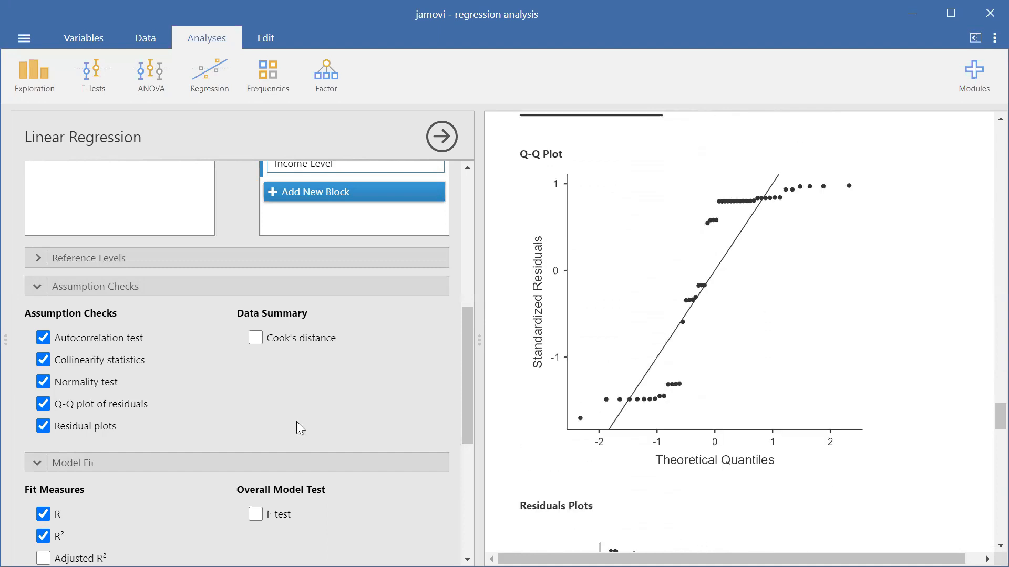
Replace the dependent variable of the four-covariate linear regression with OVERALL-CUSTOMER SATISFACTION.
{"action": "scroll", "coordinate": [240, 192], "scroll_direction": "up", "scroll_amount": 10}
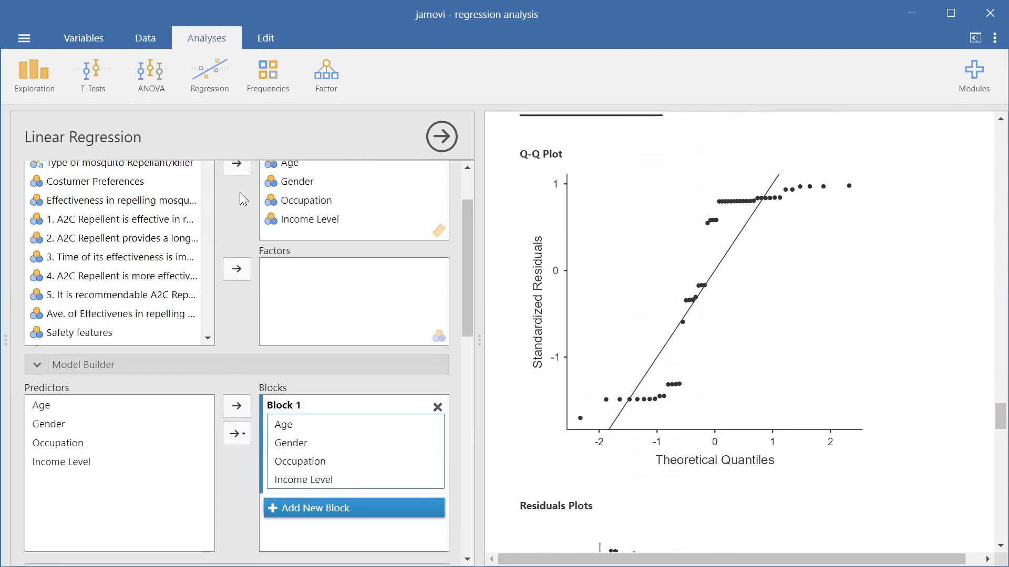
{"action": "left_click", "coordinate": [236, 197]}
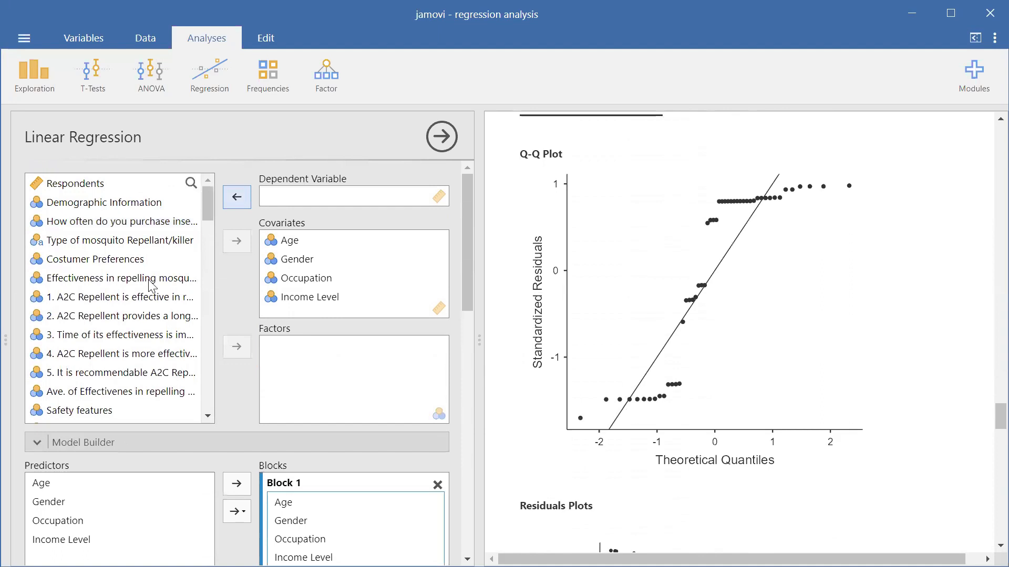
{"action": "scroll", "coordinate": [125, 336], "scroll_direction": "down", "scroll_amount": 5}
{"action": "scroll", "coordinate": [126, 336], "scroll_direction": "down", "scroll_amount": 10}
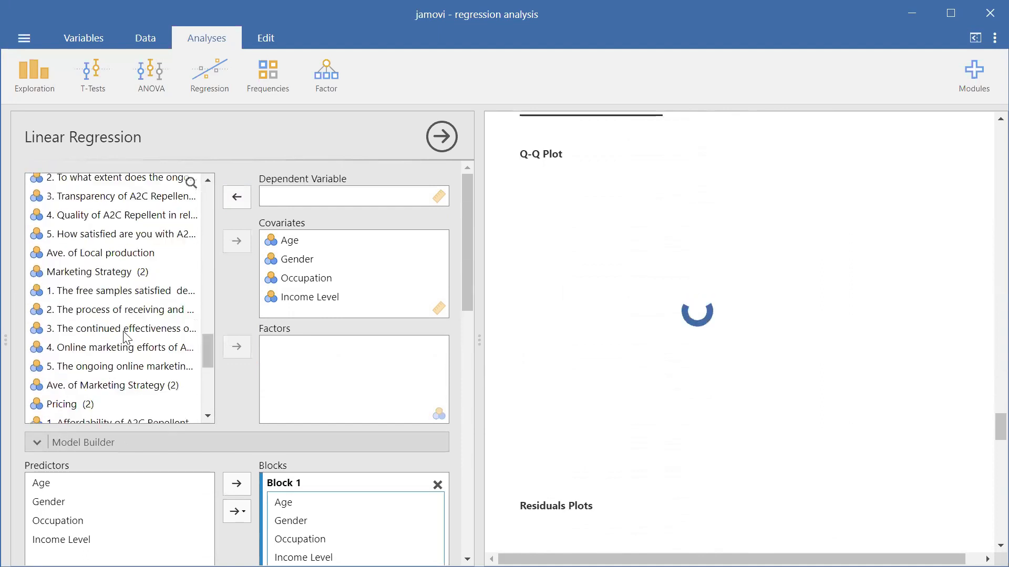
{"action": "left_click", "coordinate": [128, 306]}
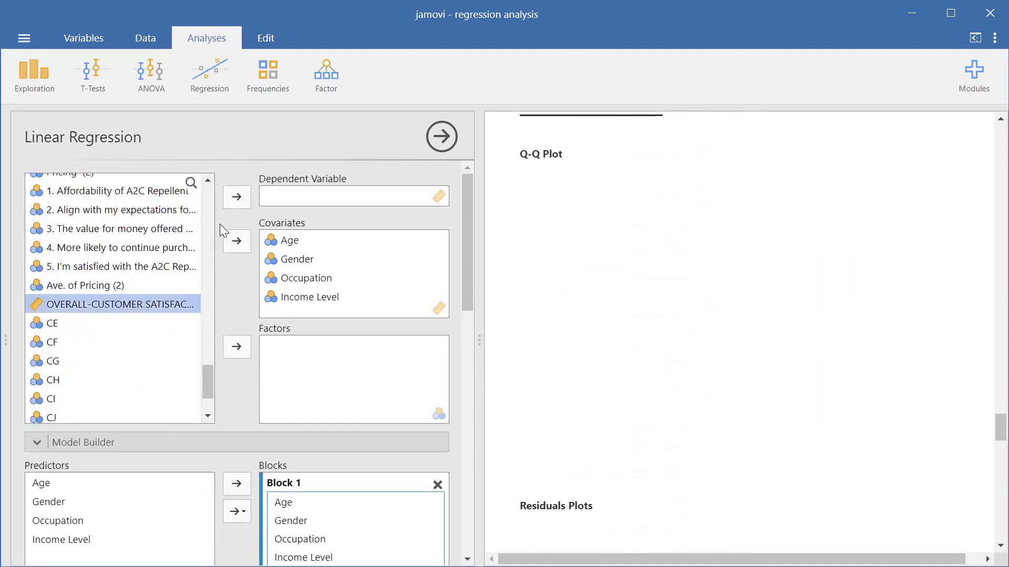
{"action": "left_click", "coordinate": [237, 198]}
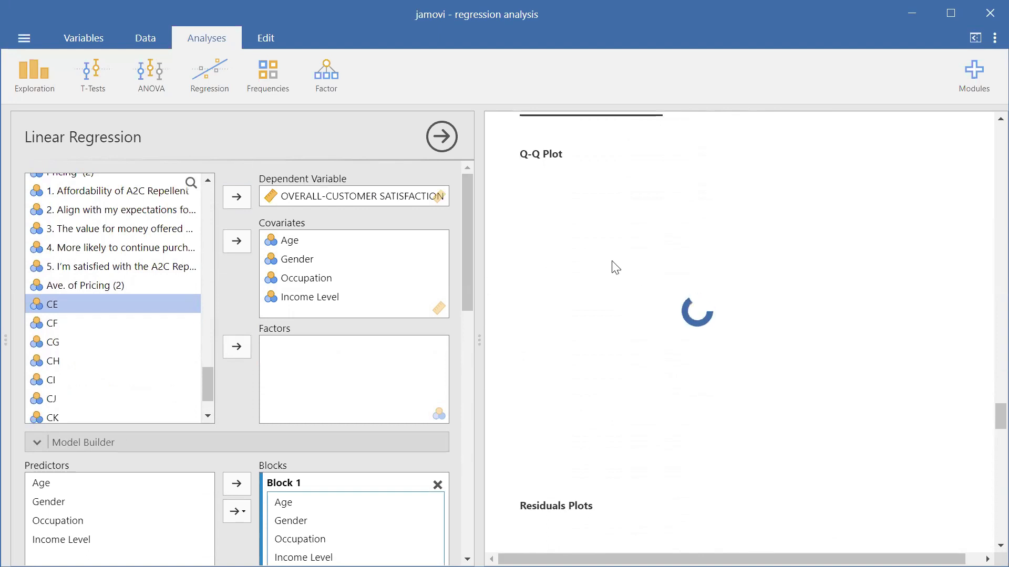
Examine the satisfaction regression's assumption checks, covering the Durbin–Watson, collinearity and Shapiro-Wilk tables, the Q-Q plot and the residuals plots.
{"action": "scroll", "coordinate": [620, 265], "scroll_direction": "up", "scroll_amount": 2}
{"action": "scroll", "coordinate": [620, 265], "scroll_direction": "down", "scroll_amount": 20}
{"action": "scroll", "coordinate": [620, 266], "scroll_direction": "up", "scroll_amount": 20}
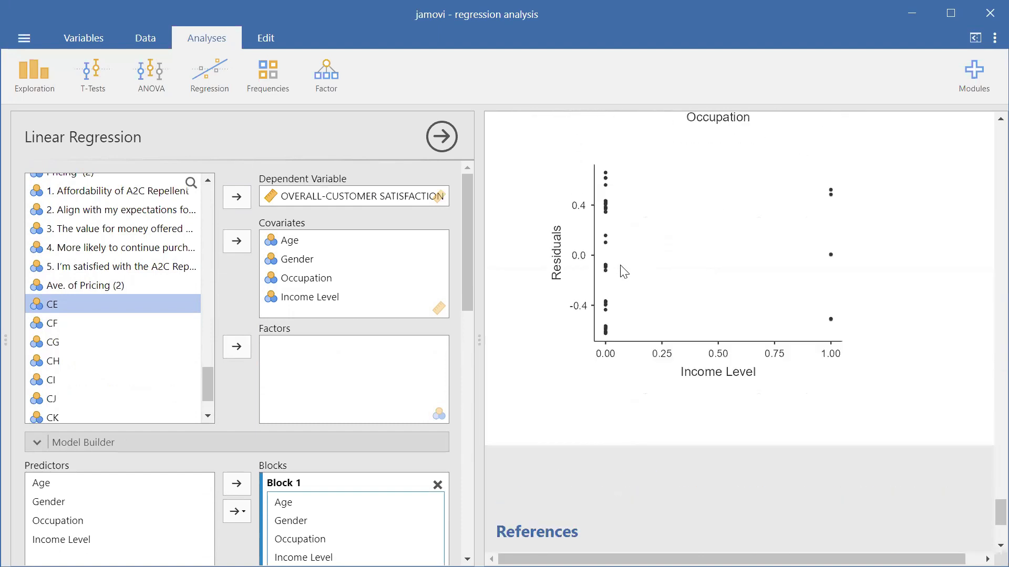
{"action": "scroll", "coordinate": [622, 270], "scroll_direction": "up", "scroll_amount": 3}
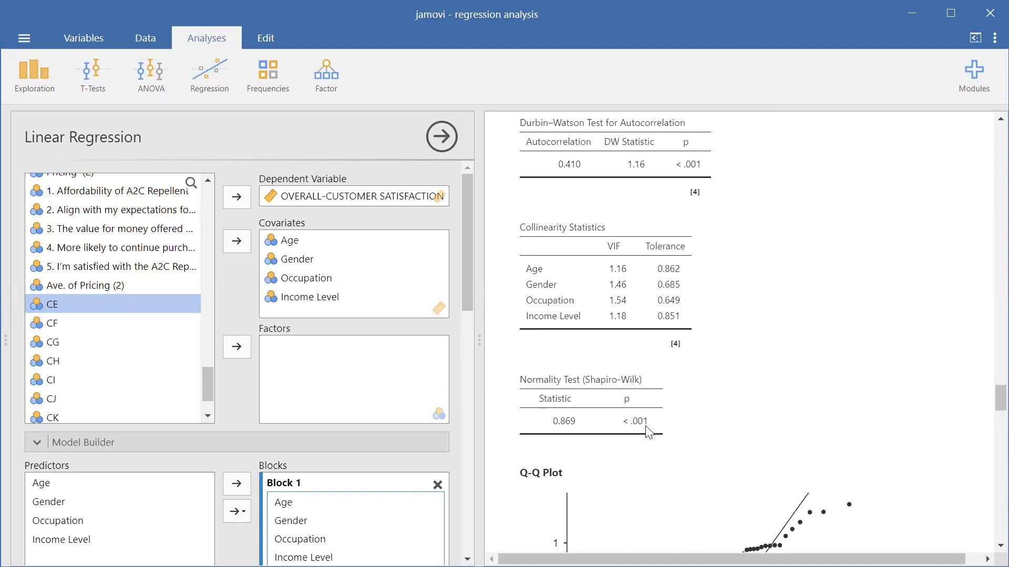
{"action": "scroll", "coordinate": [650, 408], "scroll_direction": "up", "scroll_amount": 3}
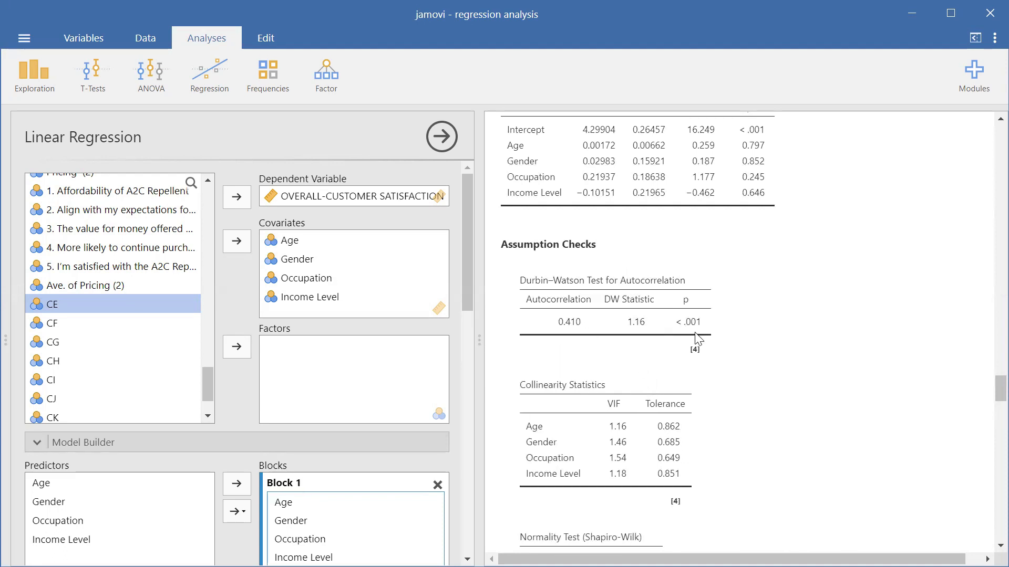
{"action": "scroll", "coordinate": [675, 445], "scroll_direction": "down", "scroll_amount": 2}
{"action": "scroll", "coordinate": [674, 445], "scroll_direction": "down", "scroll_amount": 3}
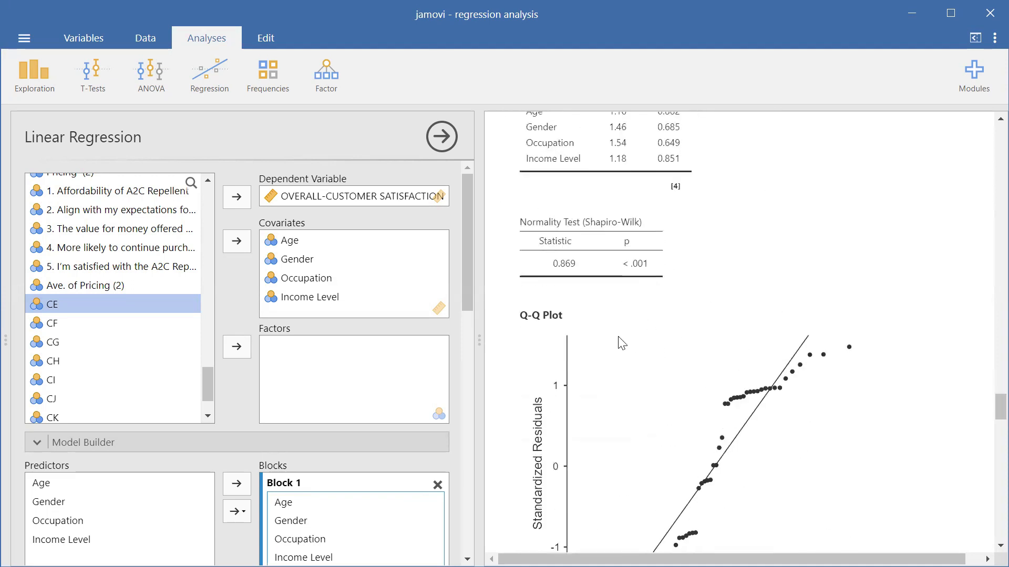
{"action": "scroll", "coordinate": [621, 342], "scroll_direction": "down", "scroll_amount": 3}
{"action": "scroll", "coordinate": [231, 499], "scroll_direction": "down", "scroll_amount": 5}
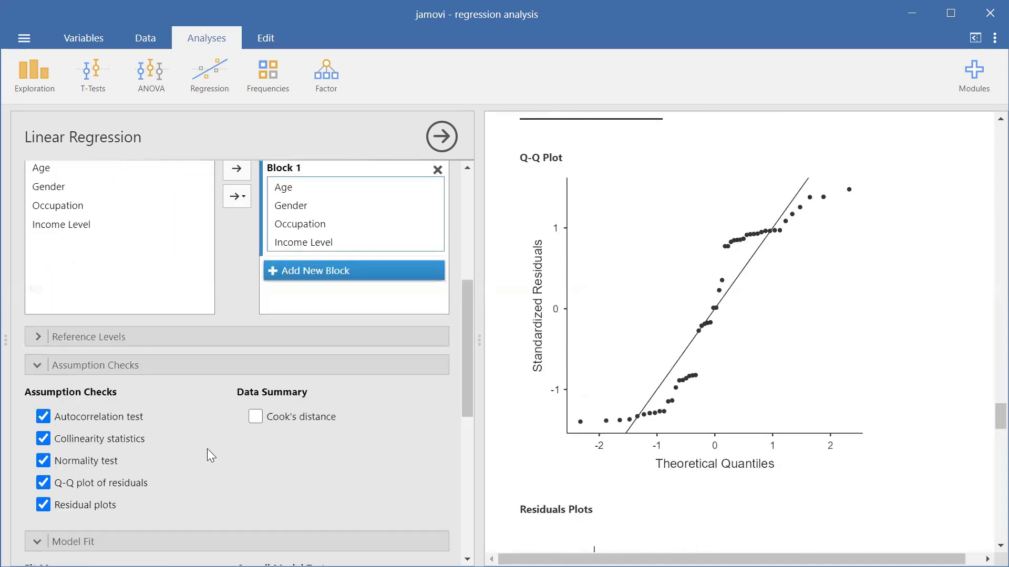
{"action": "scroll", "coordinate": [207, 448], "scroll_direction": "up", "scroll_amount": 2}
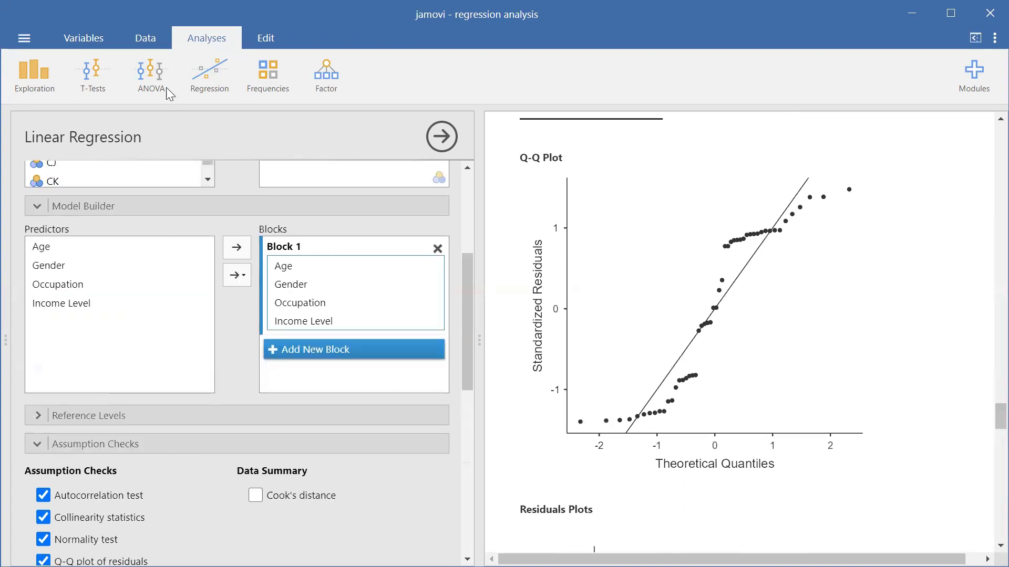
Start an Ordinal Logistic Regression analysis and check the measure type of Overall Customer Preferences among its variables.
{"action": "left_click", "coordinate": [219, 77]}
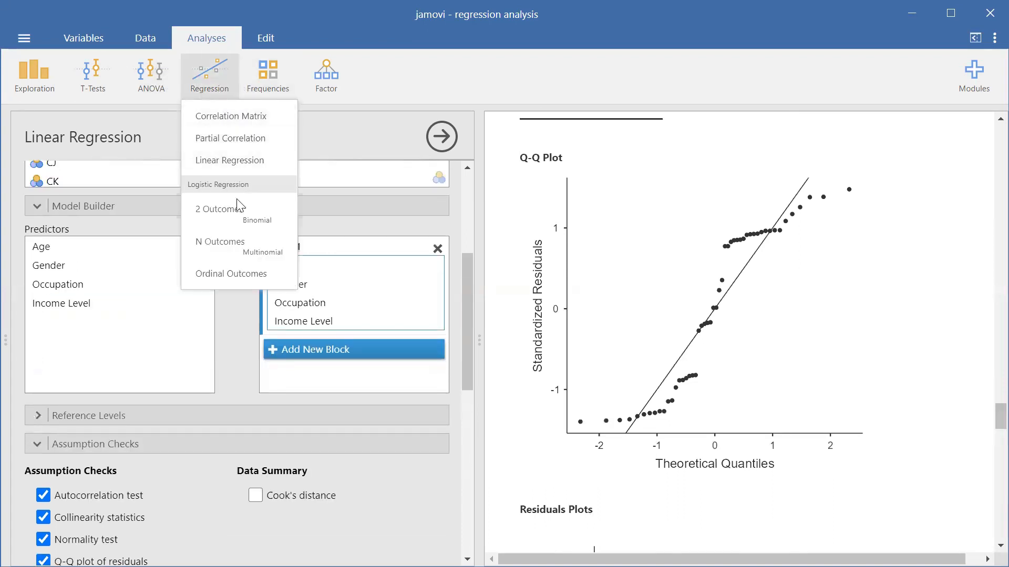
{"action": "left_click", "coordinate": [230, 275]}
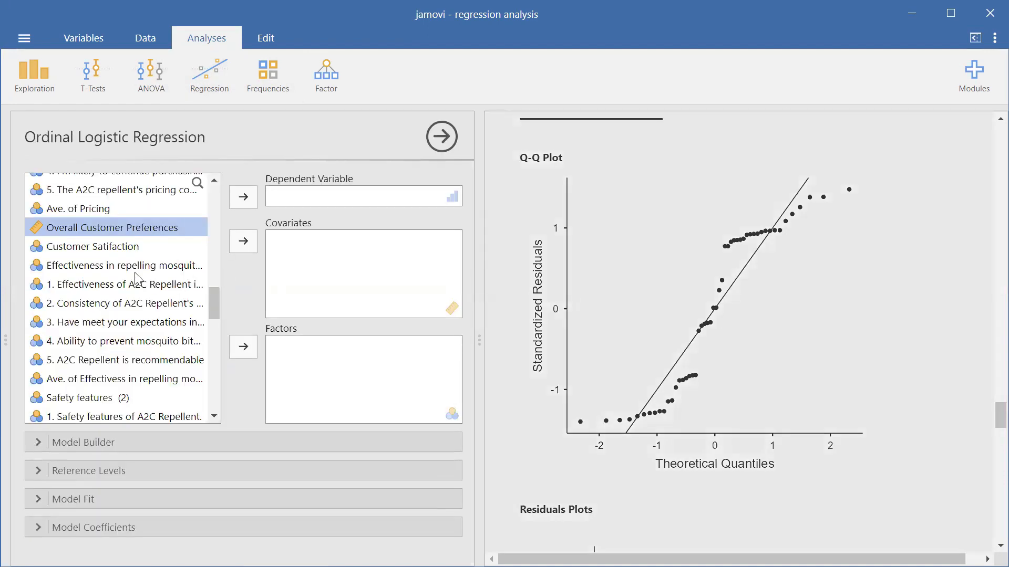
{"action": "scroll", "coordinate": [138, 278], "scroll_direction": "up", "scroll_amount": 3}
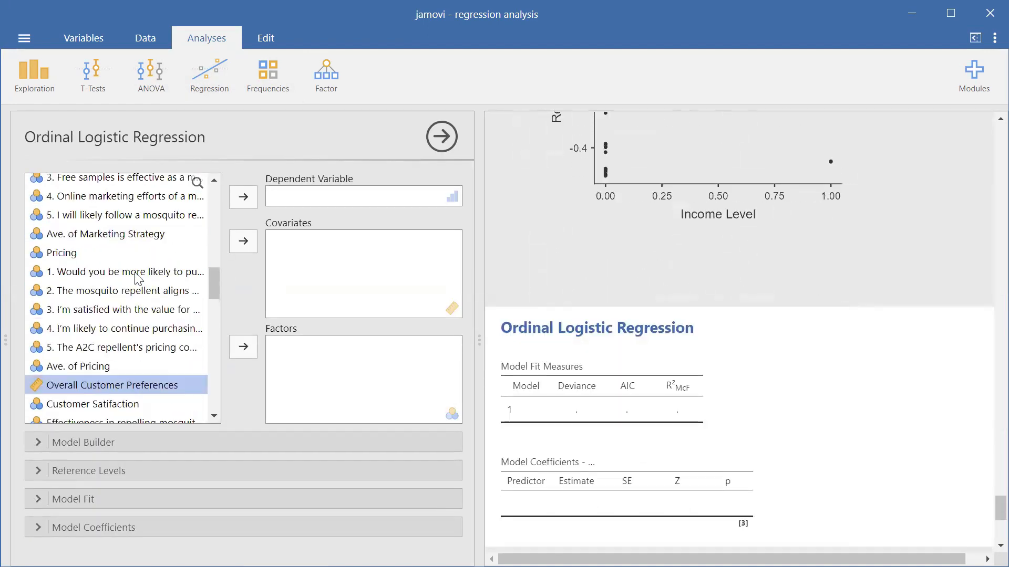
{"action": "scroll", "coordinate": [138, 279], "scroll_direction": "down", "scroll_amount": 3}
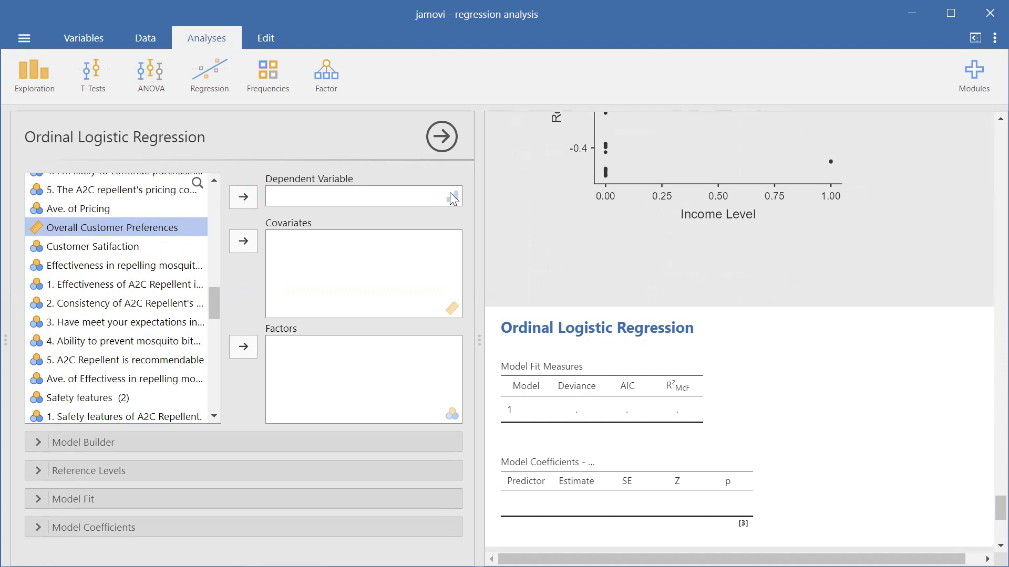
In the data sheet, set the measure type of the Overall Customer Preferences variable to Ordinal.
{"action": "left_click", "coordinate": [148, 39]}
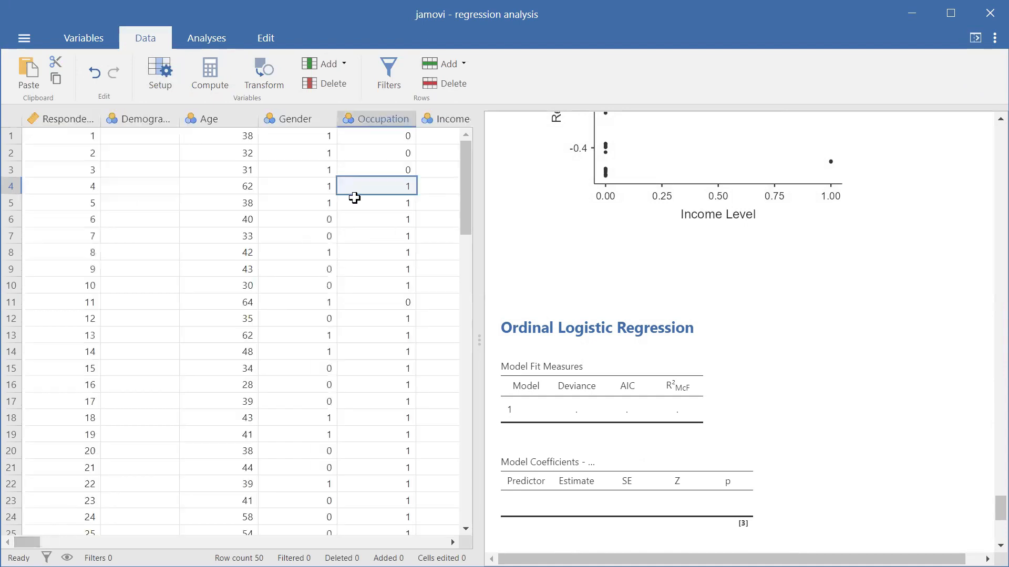
{"action": "left_click", "coordinate": [392, 135]}
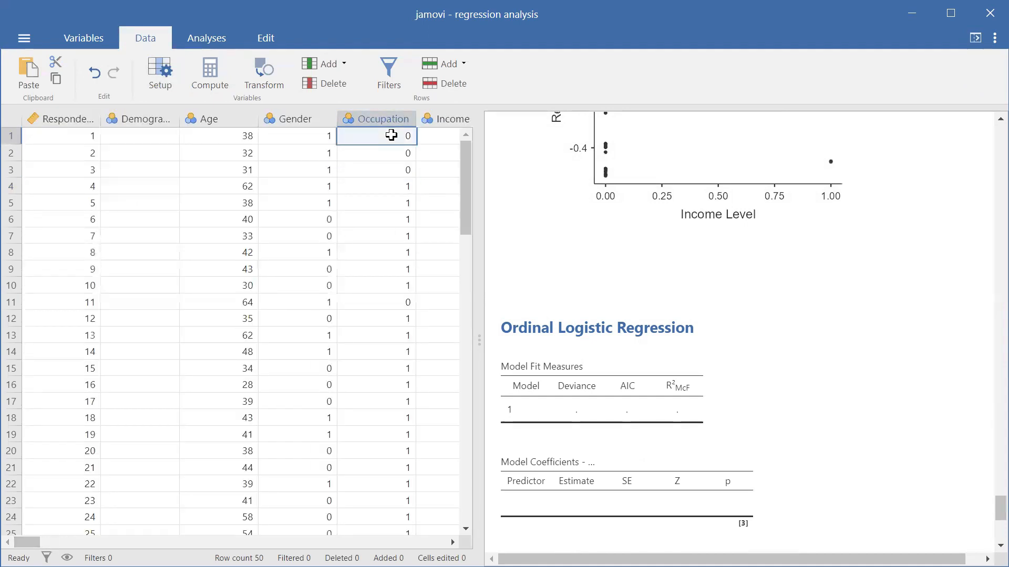
{"action": "key", "text": "Right"}
{"action": "key", "text": "Right"}
{"action": "key", "text": "Right"}
{"action": "key", "text": "Right"}
{"action": "key", "text": "Right"}
{"action": "key", "text": "Right"}
{"action": "key", "text": "Right"}
{"action": "key", "text": "Right"}
{"action": "key", "text": "Right"}
{"action": "key", "text": "Right"}
{"action": "key", "text": "Right"}
{"action": "key", "text": "Right"}
{"action": "key", "text": "Right"}
{"action": "key", "text": "Right"}
{"action": "key", "text": "Right"}
{"action": "key", "text": "Right"}
{"action": "key", "text": "Right"}
{"action": "key", "text": "Right"}
{"action": "key", "text": "Right"}
{"action": "key", "text": "Right"}
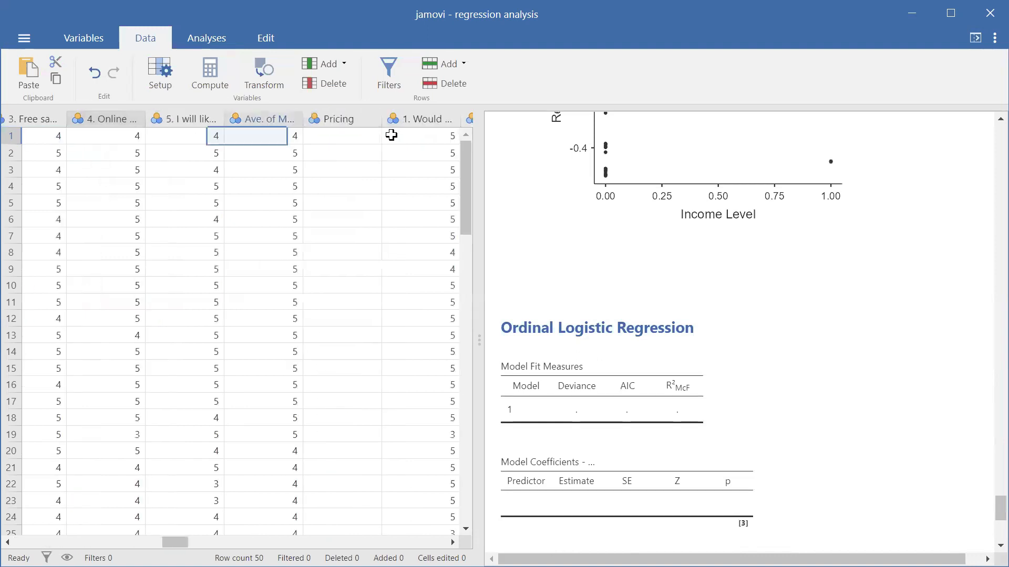
{"action": "key", "text": "Right"}
{"action": "key", "text": "Right"}
{"action": "key", "text": "Right"}
{"action": "key", "text": "Right"}
{"action": "key", "text": "Right"}
{"action": "key", "text": "Right"}
{"action": "key", "text": "Right"}
{"action": "key", "text": "Right"}
{"action": "key", "text": "Right"}
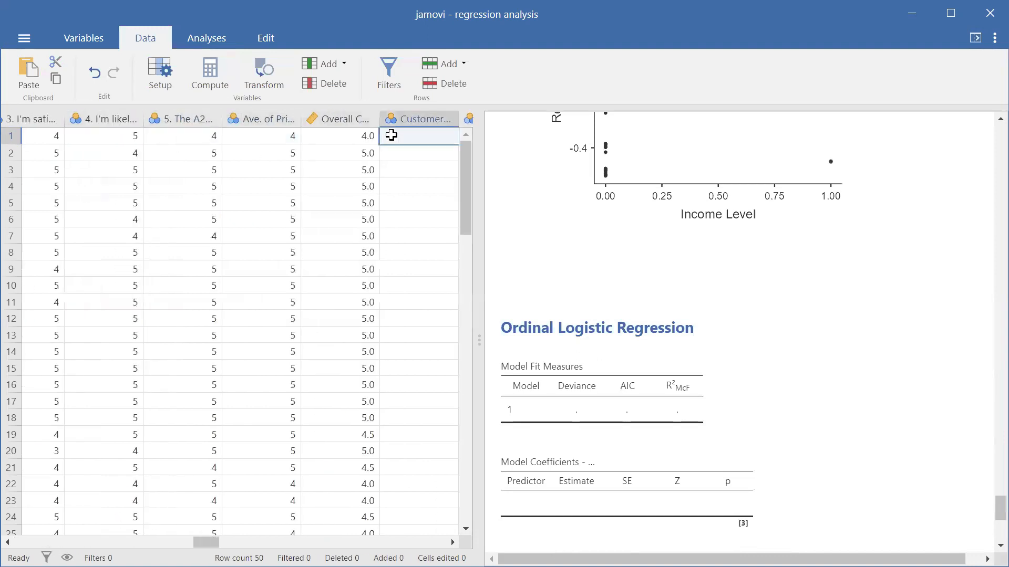
{"action": "double_click", "coordinate": [349, 121]}
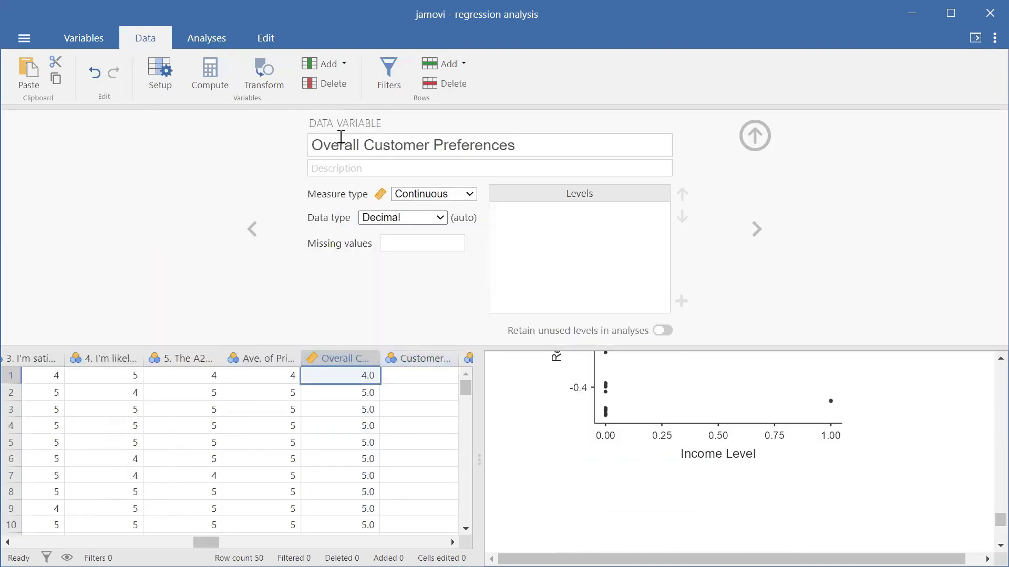
{"action": "left_click", "coordinate": [470, 196]}
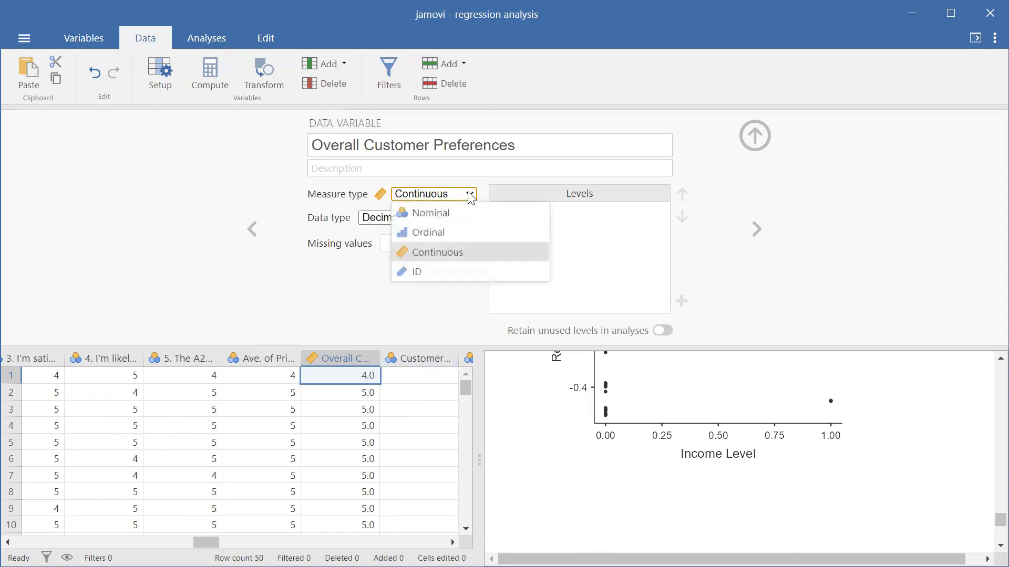
{"action": "left_click", "coordinate": [458, 234]}
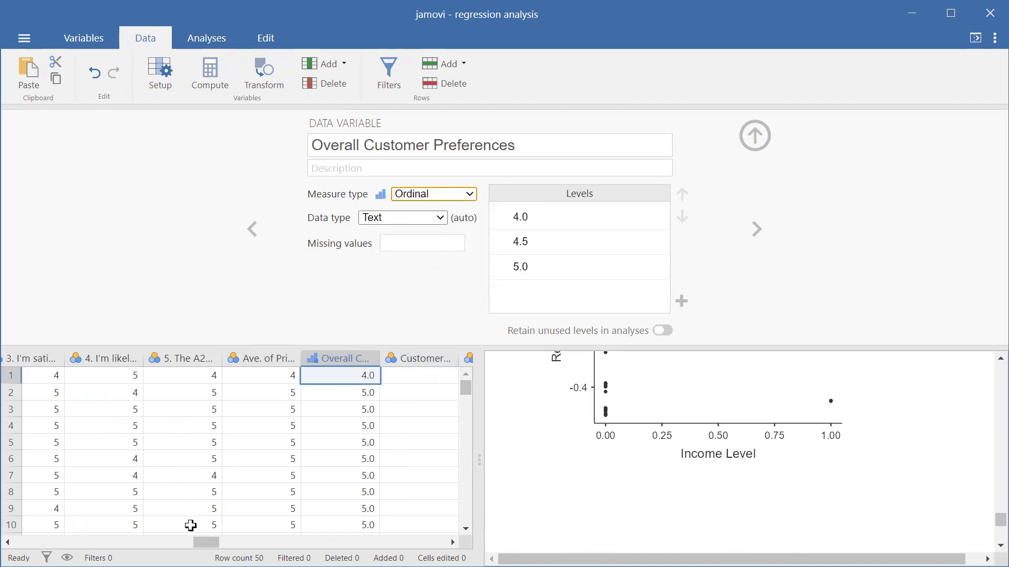
Set the measure type of the OVERALL-CUSTOMER SATISFACTION variable to Ordinal.
{"action": "left_click_drag", "start_coordinate": [206, 542], "coordinate": [374, 542]}
{"action": "left_click", "coordinate": [290, 357]}
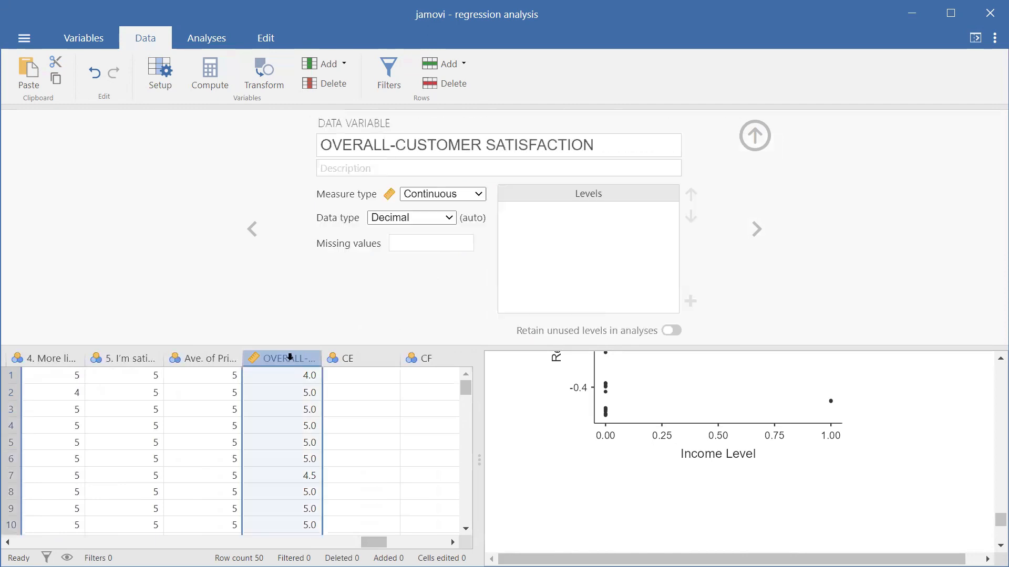
{"action": "left_click", "coordinate": [471, 195]}
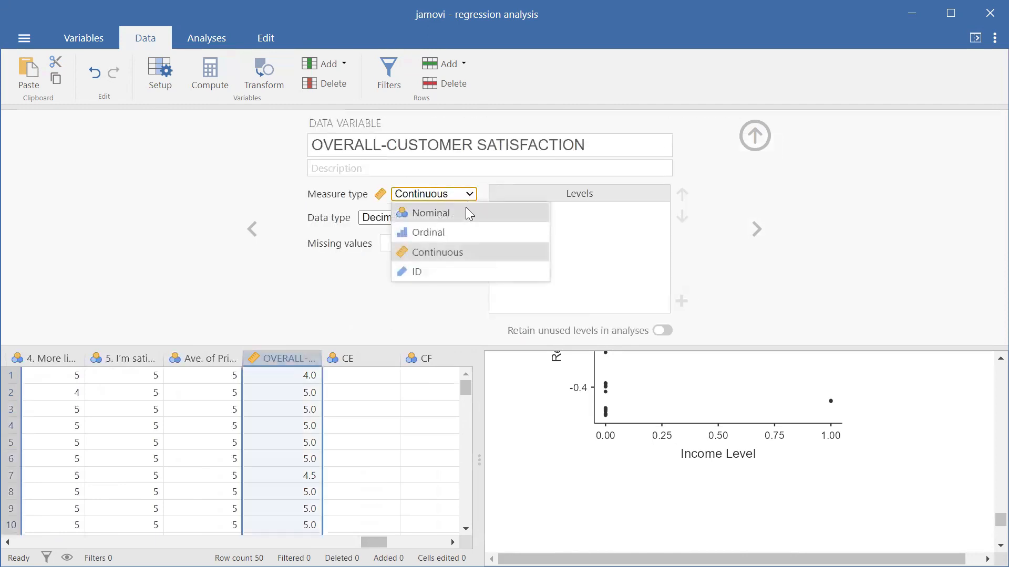
{"action": "left_click", "coordinate": [461, 232]}
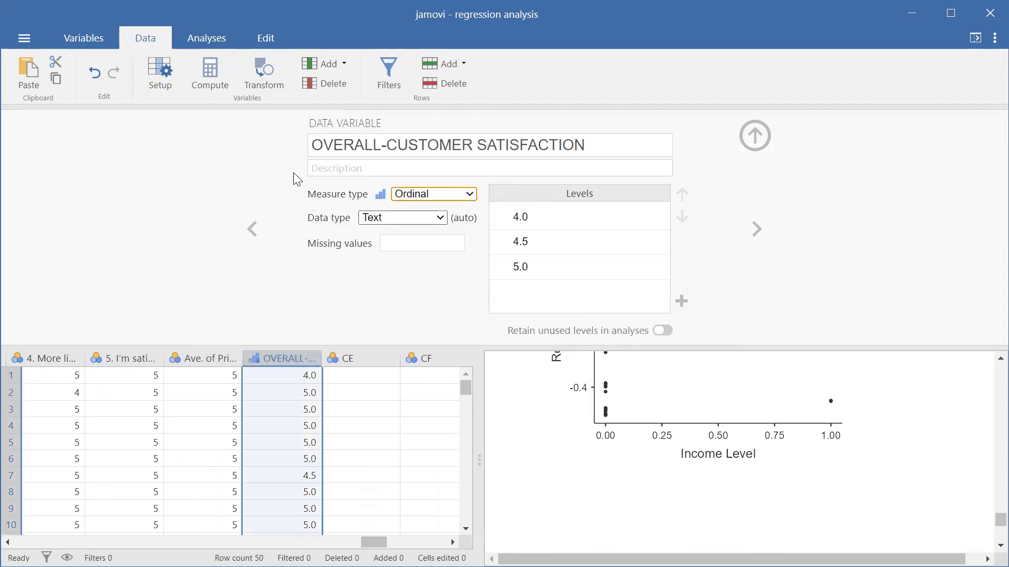
Create a new Ordinal Logistic Regression with Age, Gender, Occupation, Income Level and the insect repellent purchase frequency question as covariates.
{"action": "left_click", "coordinate": [192, 38]}
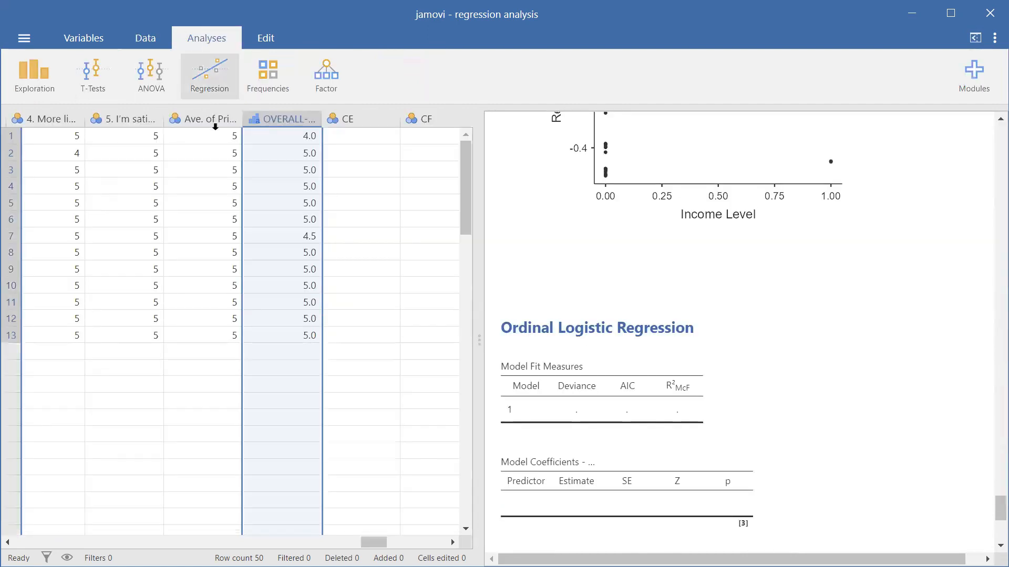
{"action": "left_click", "coordinate": [207, 69]}
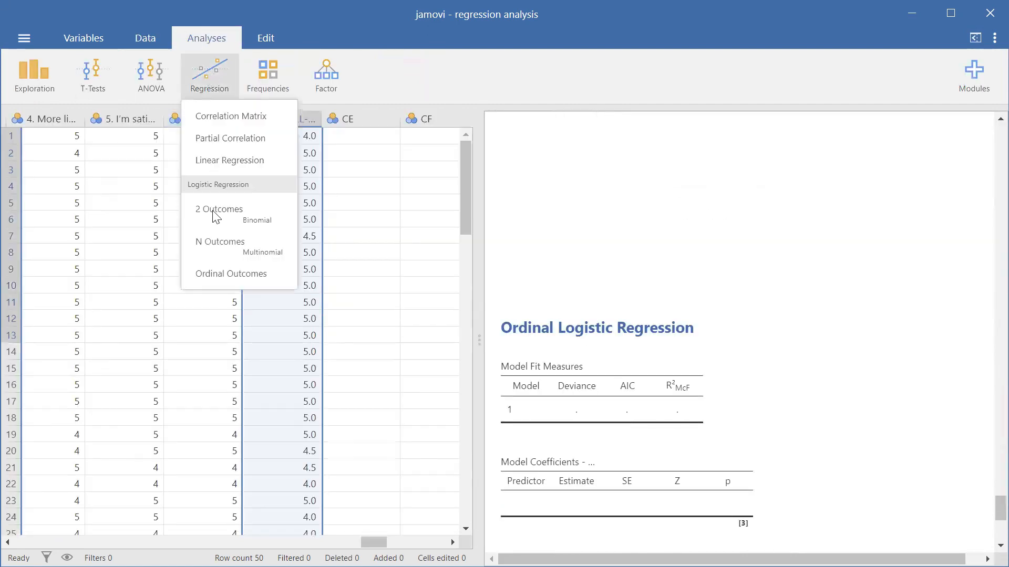
{"action": "left_click", "coordinate": [224, 274]}
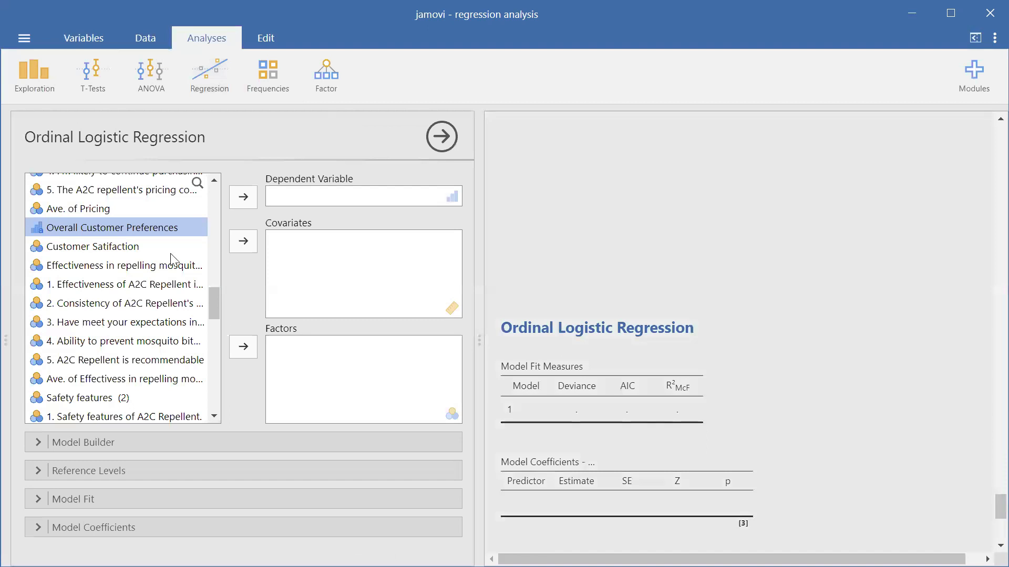
{"action": "scroll", "coordinate": [163, 267], "scroll_direction": "up", "scroll_amount": 5}
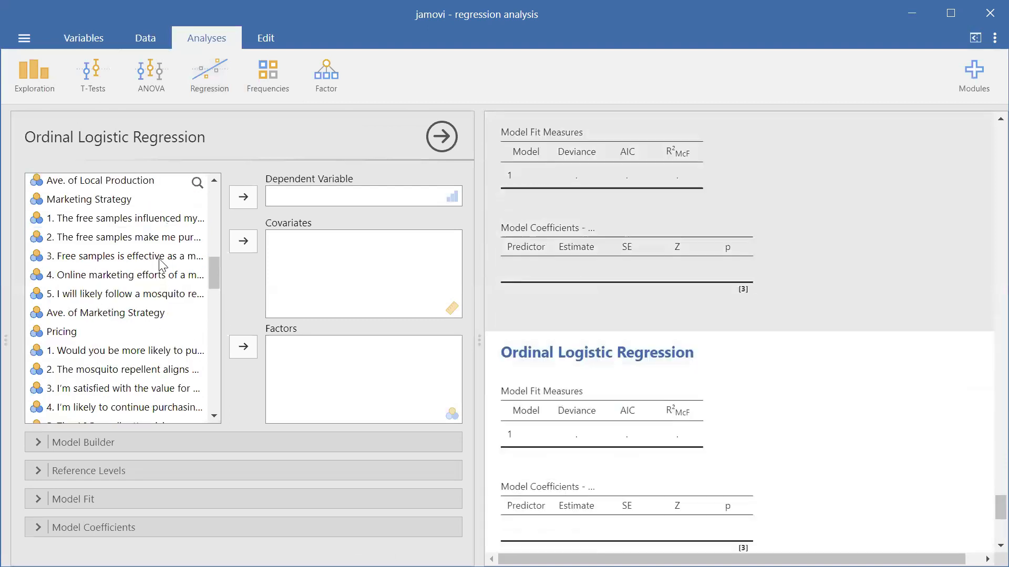
{"action": "scroll", "coordinate": [161, 273], "scroll_direction": "up", "scroll_amount": 5}
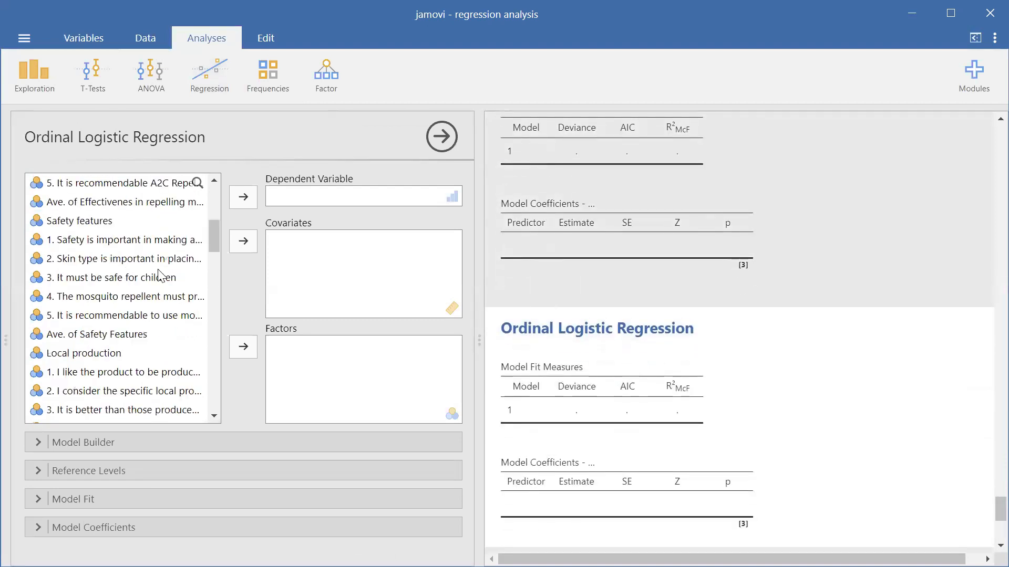
{"action": "scroll", "coordinate": [161, 274], "scroll_direction": "up", "scroll_amount": 2}
{"action": "scroll", "coordinate": [162, 274], "scroll_direction": "down", "scroll_amount": 4}
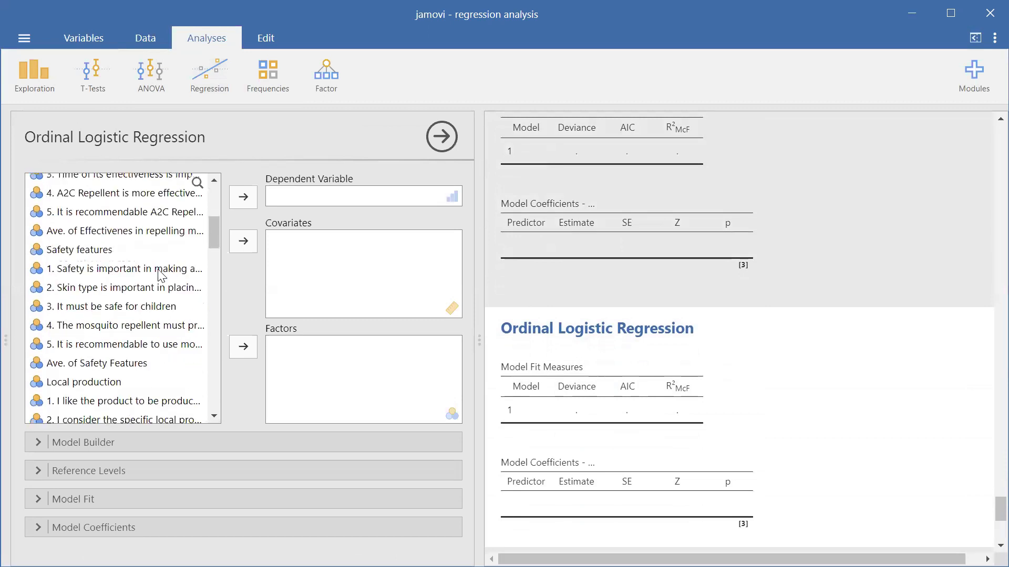
{"action": "scroll", "coordinate": [161, 274], "scroll_direction": "up", "scroll_amount": 4}
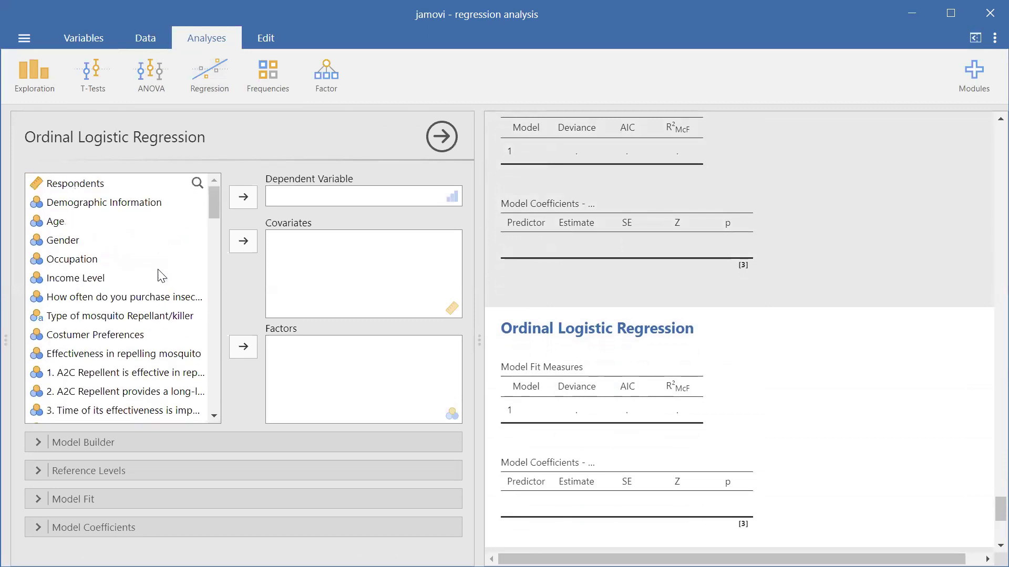
{"action": "left_click", "coordinate": [75, 227]}
{"action": "left_click", "coordinate": [90, 296], "text": "ctrl"}
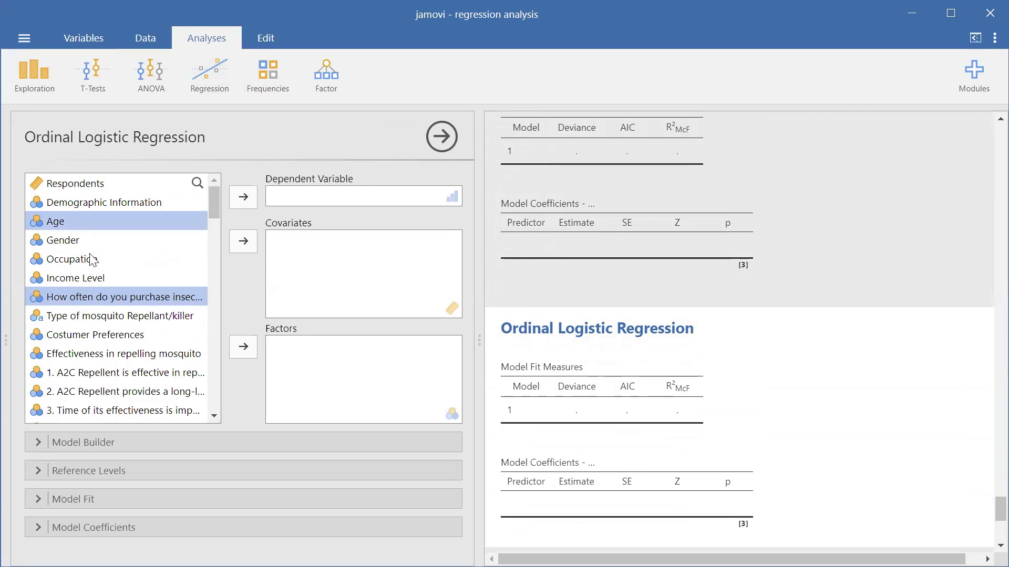
{"action": "left_click", "coordinate": [99, 243], "text": "ctrl"}
{"action": "left_click", "coordinate": [99, 262], "text": "ctrl"}
{"action": "left_click", "coordinate": [101, 279], "text": "ctrl"}
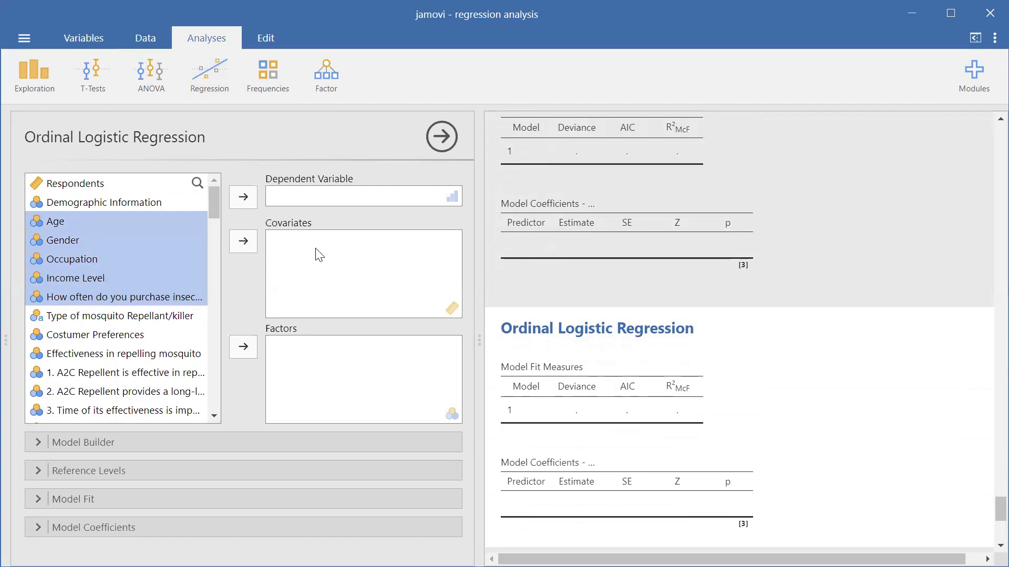
{"action": "left_click", "coordinate": [244, 241]}
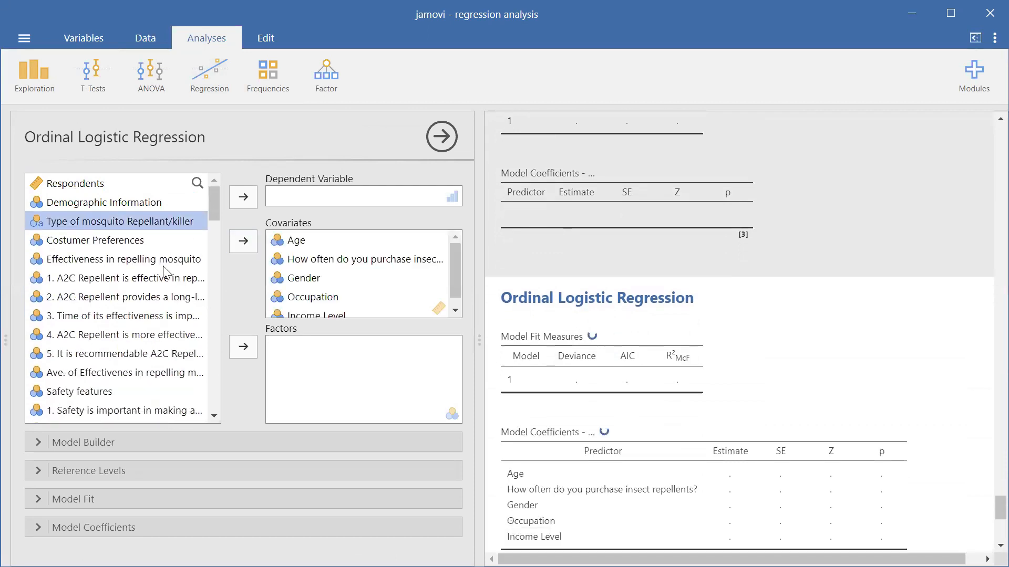
Assign Overall Customer Preferences as the dependent variable of the ordinal logistic regression and review its results.
{"action": "scroll", "coordinate": [166, 271], "scroll_direction": "down", "scroll_amount": 4}
{"action": "scroll", "coordinate": [166, 272], "scroll_direction": "down", "scroll_amount": 4}
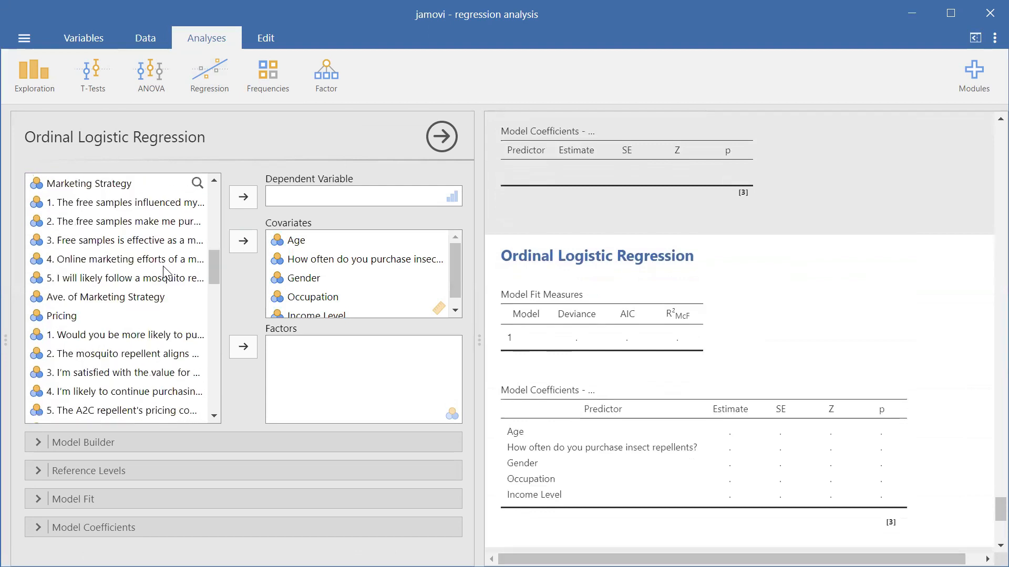
{"action": "scroll", "coordinate": [144, 294], "scroll_direction": "down", "scroll_amount": 3}
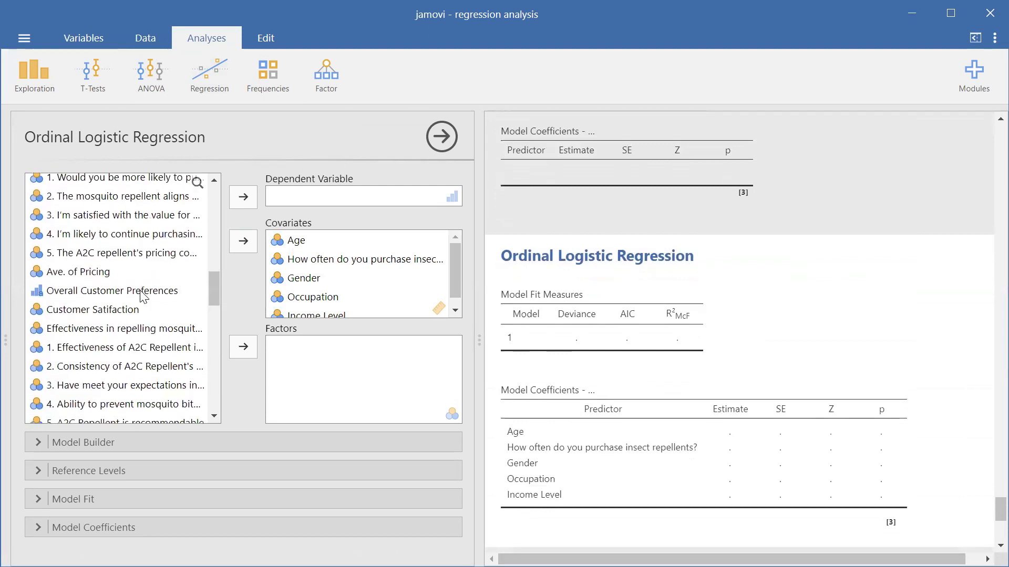
{"action": "left_click", "coordinate": [149, 295]}
{"action": "left_click", "coordinate": [243, 196]}
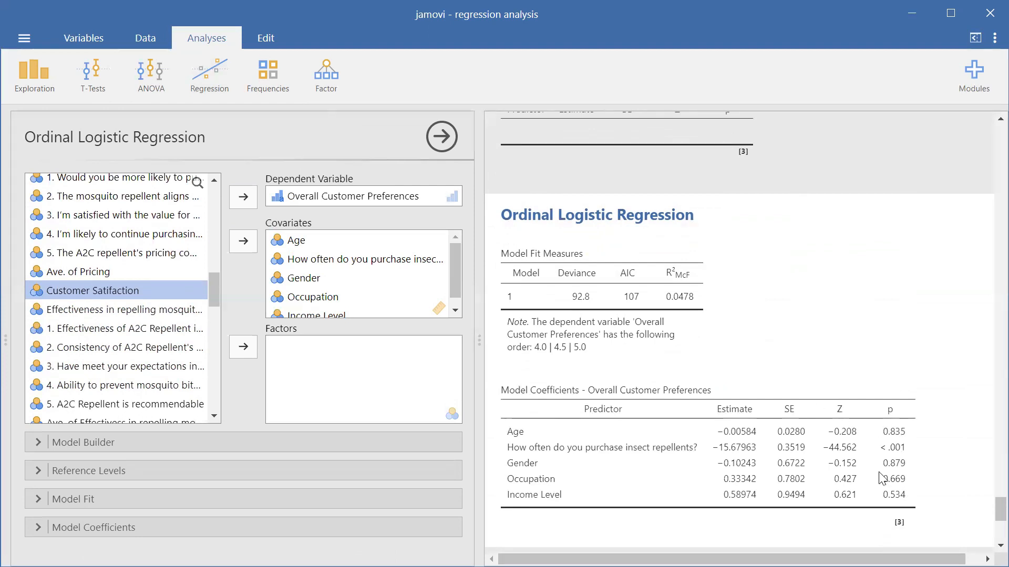
{"action": "scroll", "coordinate": [647, 409], "scroll_direction": "down", "scroll_amount": 3}
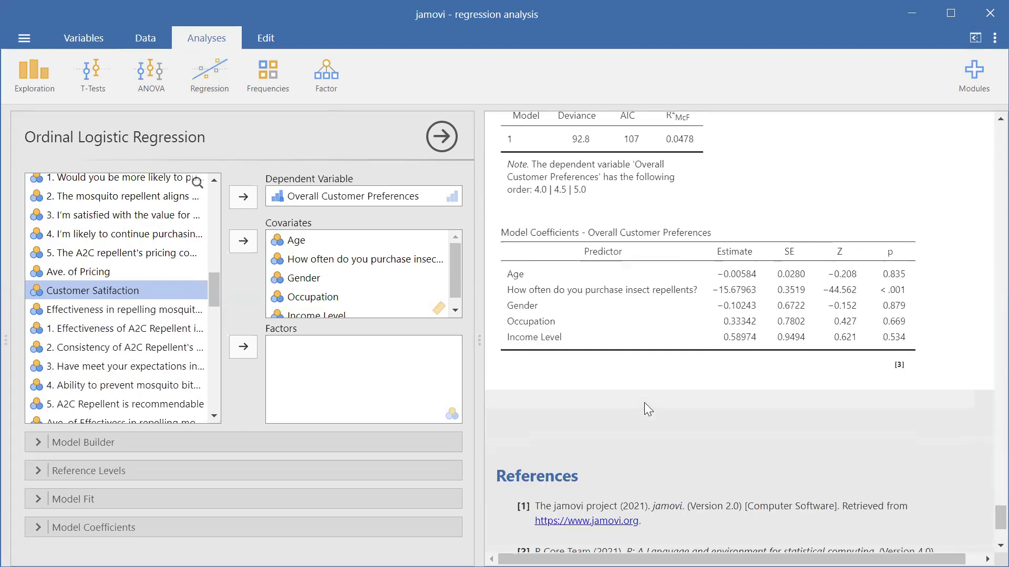
{"action": "scroll", "coordinate": [644, 402], "scroll_direction": "up", "scroll_amount": 2}
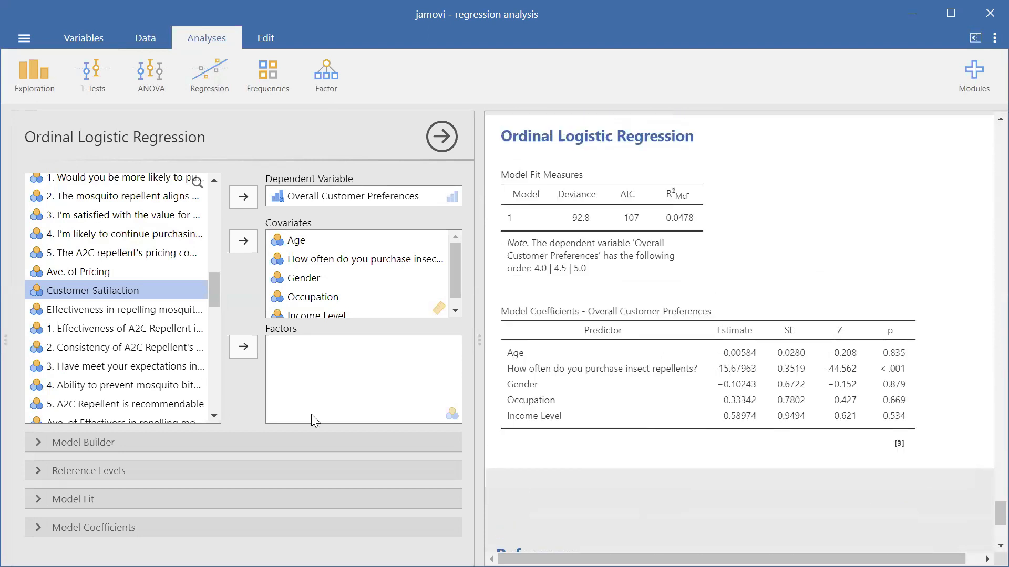
Add the overall model test to the fit measures of the ordinal logistic regression.
{"action": "left_click", "coordinate": [81, 444]}
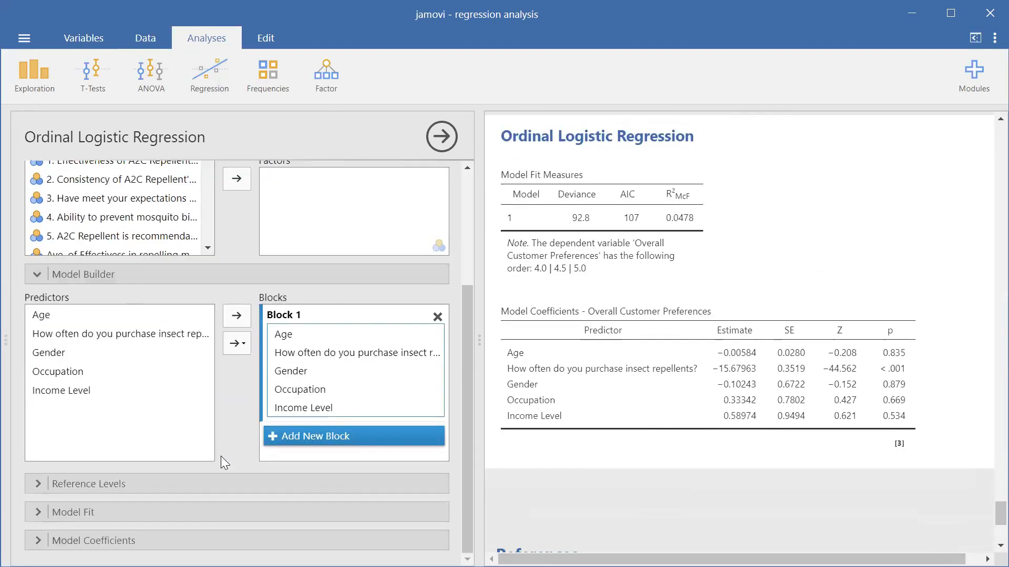
{"action": "left_click", "coordinate": [129, 511]}
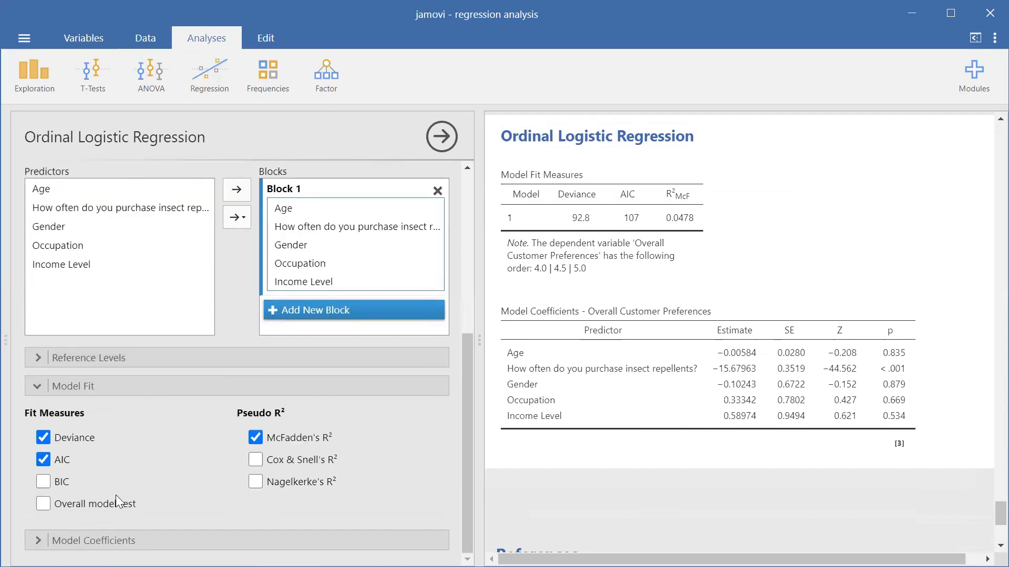
{"action": "left_click", "coordinate": [45, 505]}
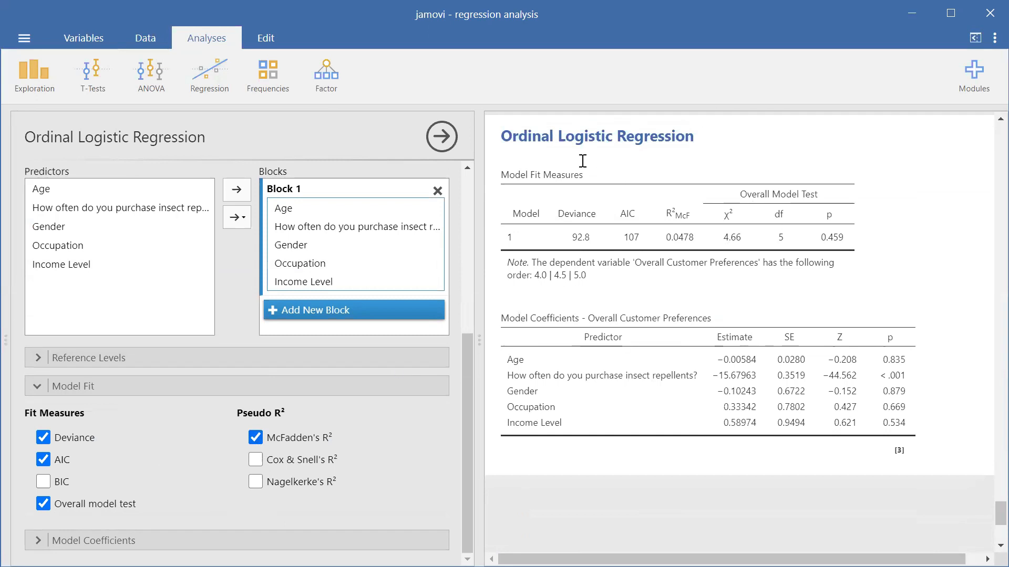
Copy the complete Ordinal Logistic Regression results for Overall Customer Preferences to the clipboard.
{"action": "left_click", "coordinate": [561, 141]}
{"action": "right_click", "coordinate": [571, 144]}
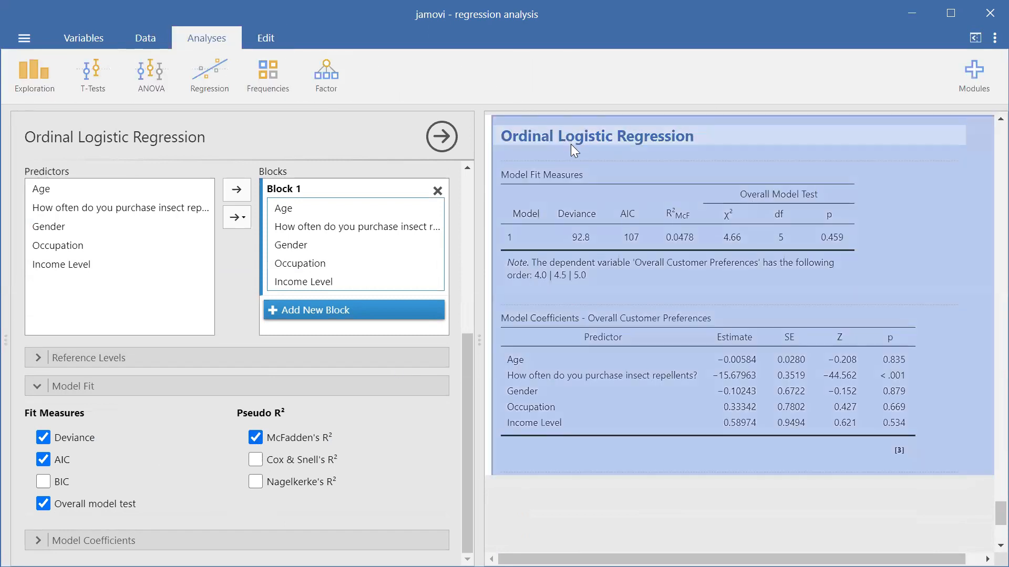
{"action": "left_click", "coordinate": [585, 148]}
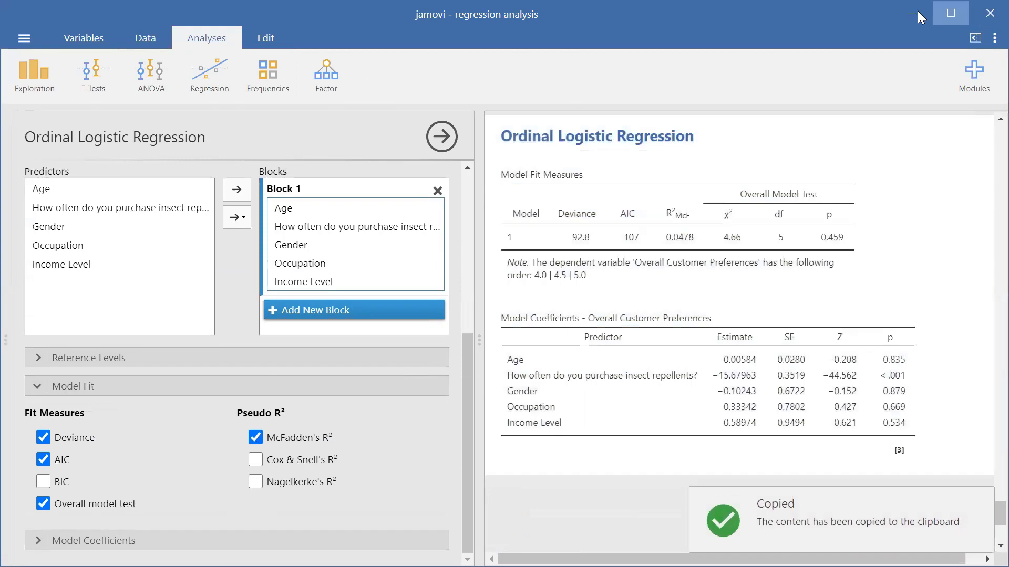
In the Word document "Statistical software output for regression", write "Data did not meet the parametric assumptions, thus, use ordinal logistic regression" below the last table.
{"action": "left_click", "coordinate": [911, 13]}
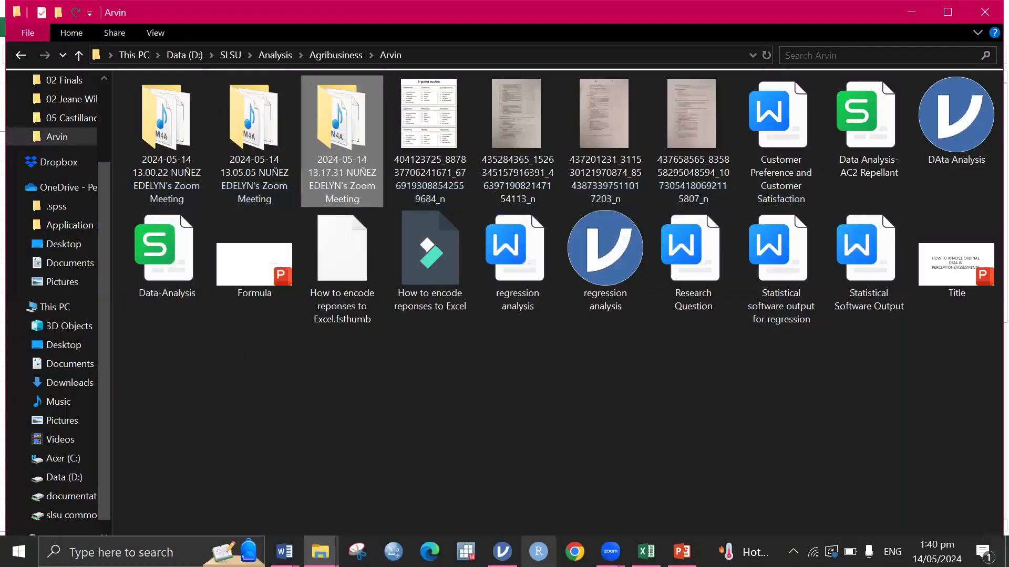
{"action": "mouse_move", "coordinate": [283, 551]}
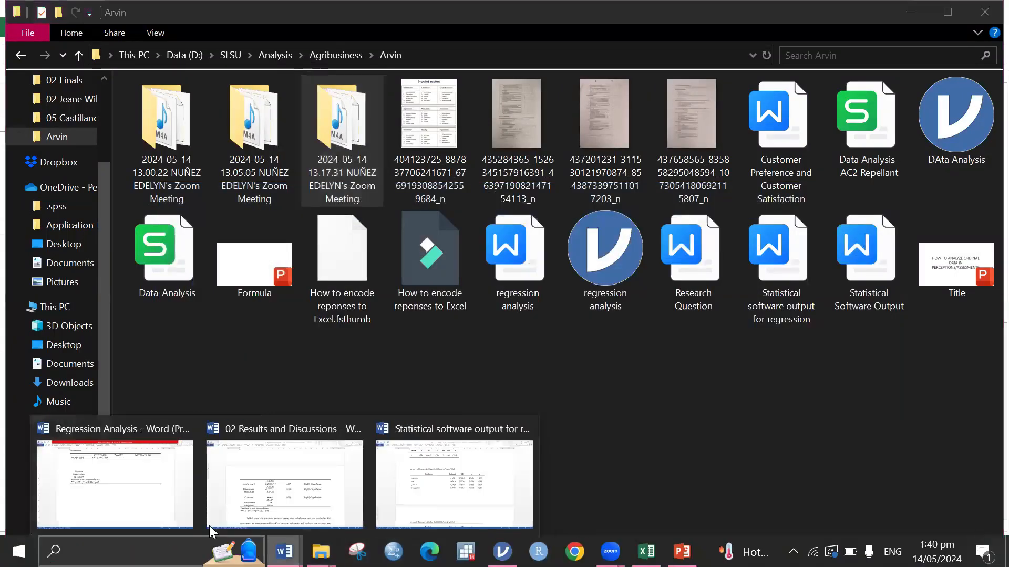
{"action": "left_click", "coordinate": [471, 426]}
{"action": "scroll", "coordinate": [467, 415], "scroll_direction": "down", "scroll_amount": 5}
{"action": "scroll", "coordinate": [467, 401], "scroll_direction": "up", "scroll_amount": 13}
{"action": "scroll", "coordinate": [467, 400], "scroll_direction": "up", "scroll_amount": 3}
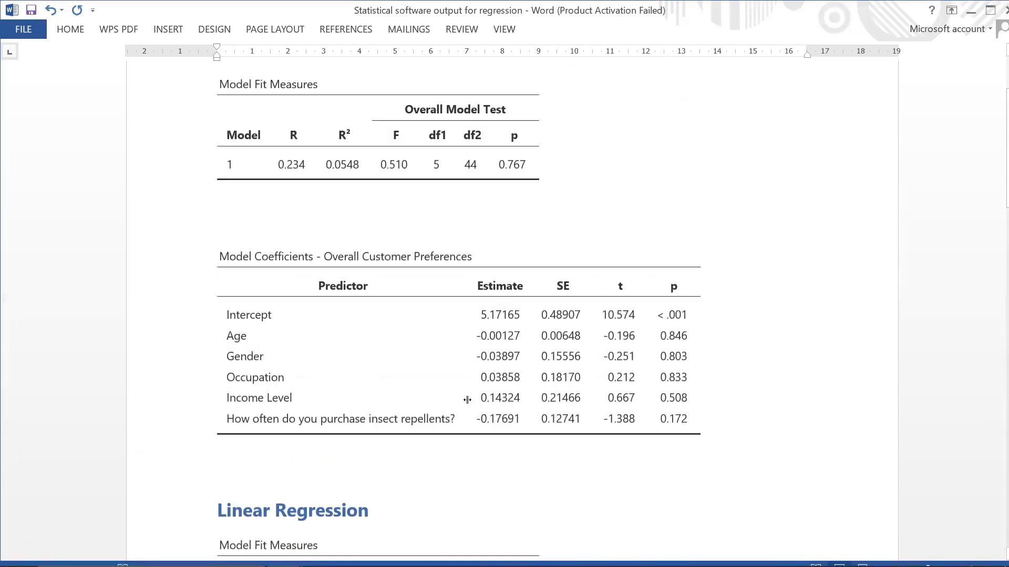
{"action": "scroll", "coordinate": [466, 397], "scroll_direction": "down", "scroll_amount": 4}
{"action": "scroll", "coordinate": [467, 397], "scroll_direction": "down", "scroll_amount": 10}
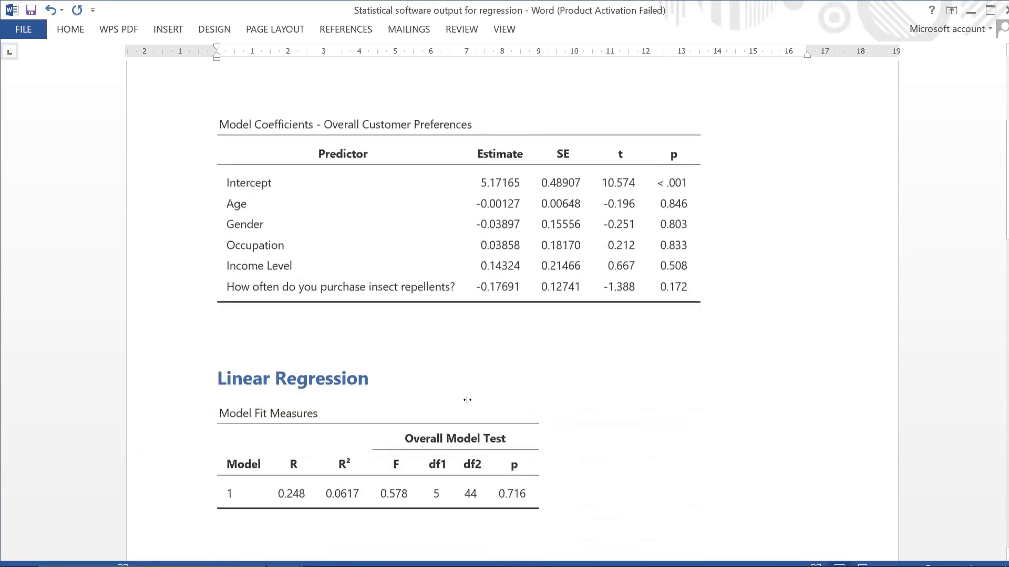
{"action": "left_click", "coordinate": [320, 375]}
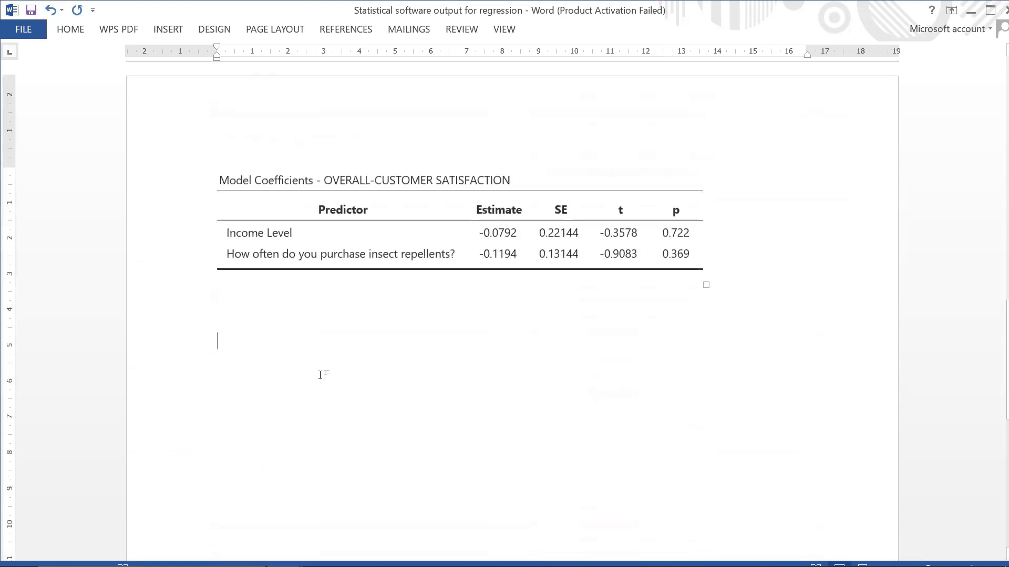
{"action": "type", "text": "Data"}
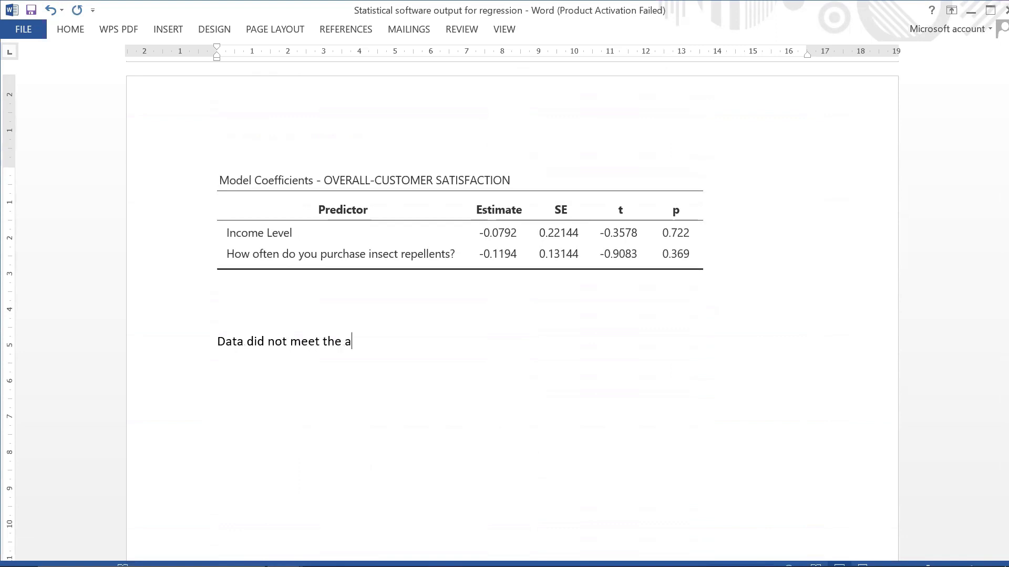
{"action": "type", "text": " did not meet the paramatric assumptions"}
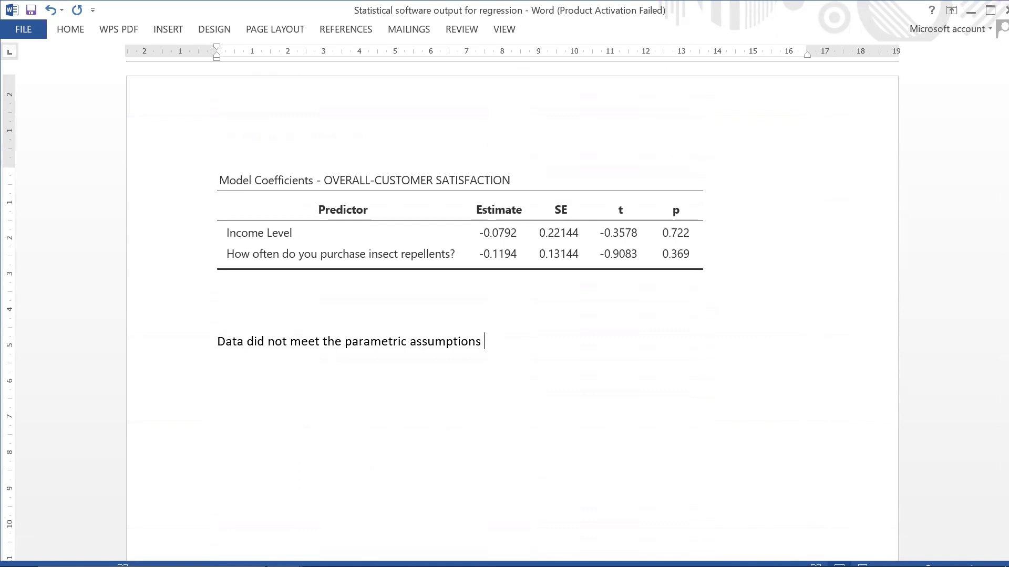
{"action": "type", "text": ", thus, use ordin"}
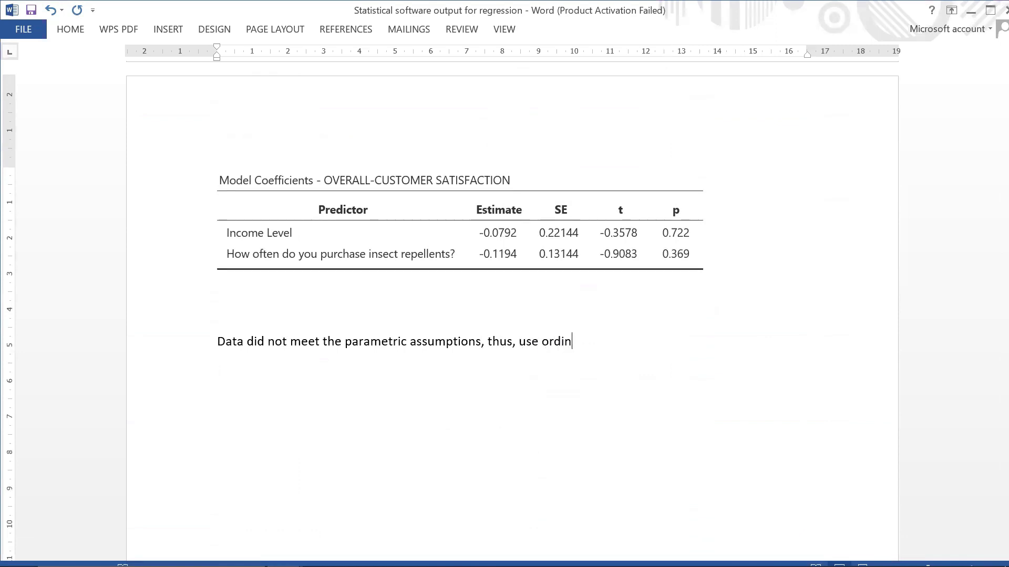
{"action": "type", "text": "al logistic regression"}
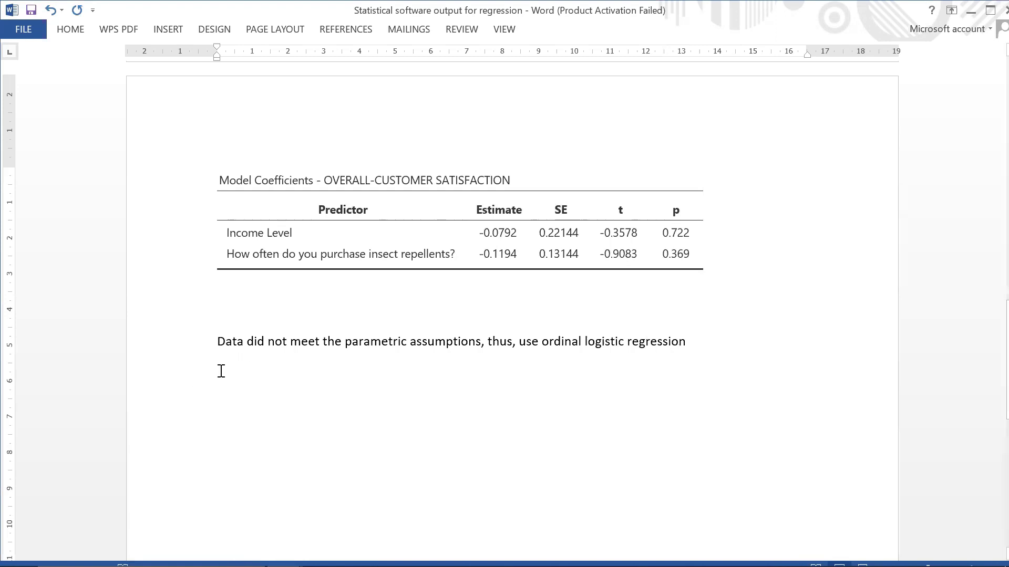
Paste the copied ordinal logistic regression output below the note about the parametric assumptions.
{"action": "right_click", "coordinate": [218, 371]}
{"action": "left_click", "coordinate": [252, 204]}
{"action": "scroll", "coordinate": [324, 363], "scroll_direction": "up", "scroll_amount": 2}
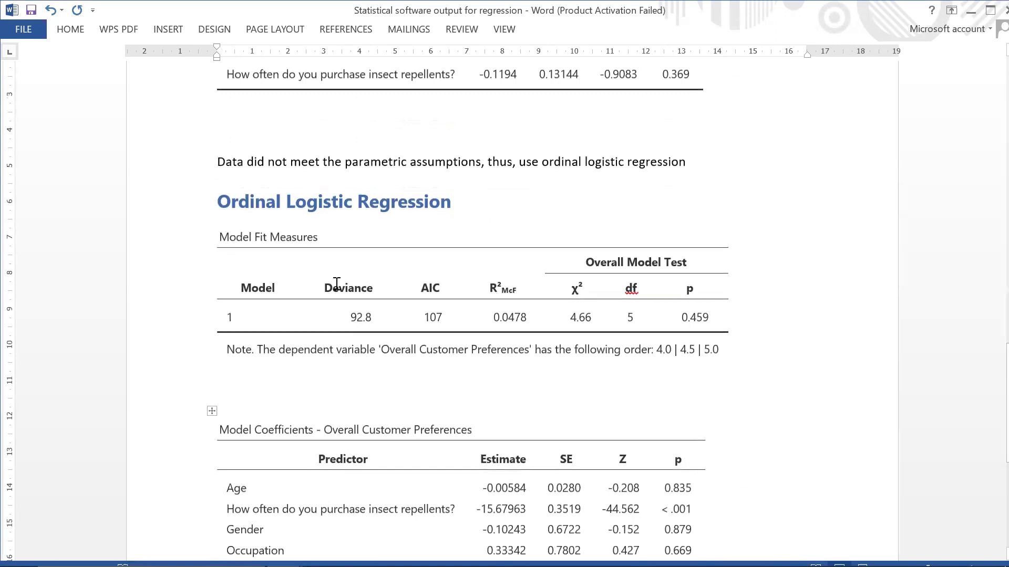
Add the line "Parametric assumptions pvalue >0.05" directly above the note about the unmet assumptions.
{"action": "scroll", "coordinate": [268, 220], "scroll_direction": "up", "scroll_amount": 2}
{"action": "left_click", "coordinate": [267, 221]}
{"action": "type", "text": "Parametric assumptions"}
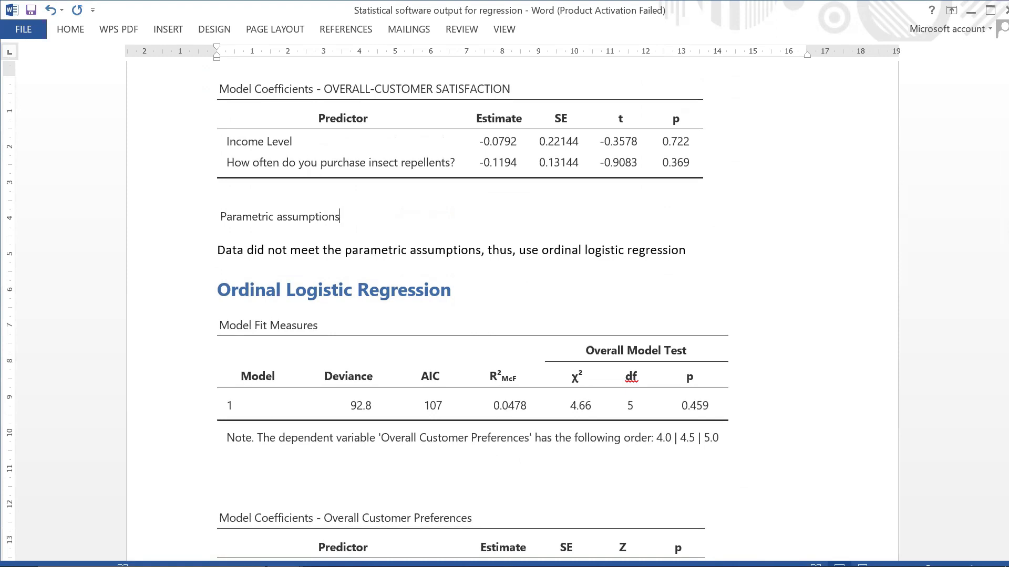
{"action": "type", "text": " pvalue >0.05"}
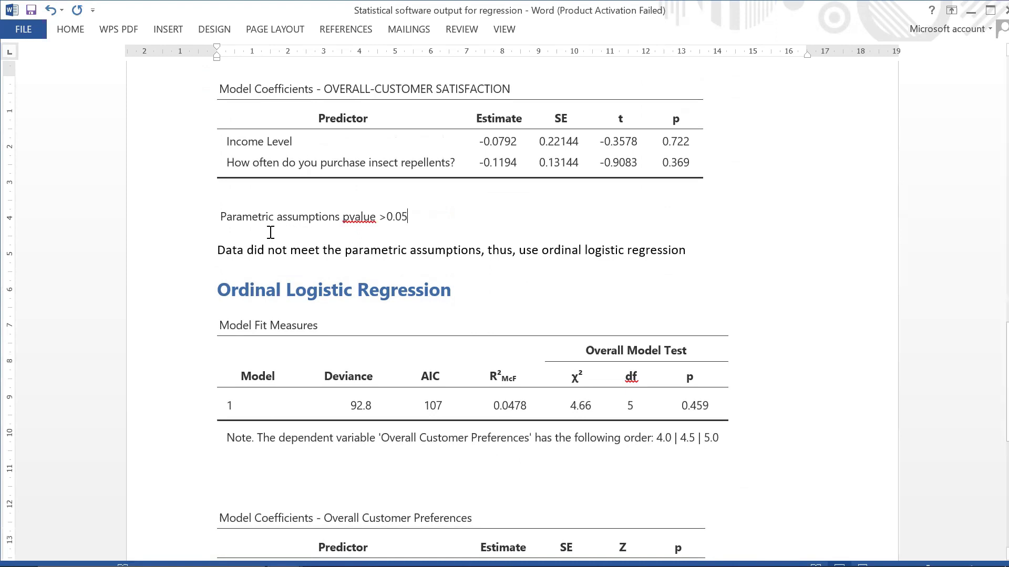
Tile the Word document to half of the screen and switch back to the regression analysis in jamovi.
{"action": "key", "text": "super+Left"}
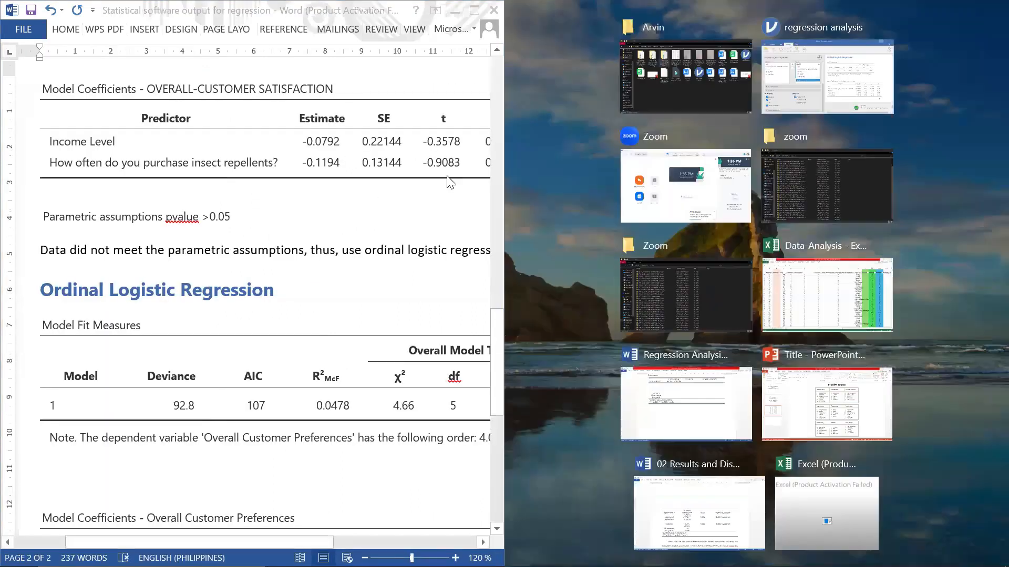
{"action": "left_click", "coordinate": [834, 78]}
{"action": "scroll", "coordinate": [699, 330], "scroll_direction": "down", "scroll_amount": 20}
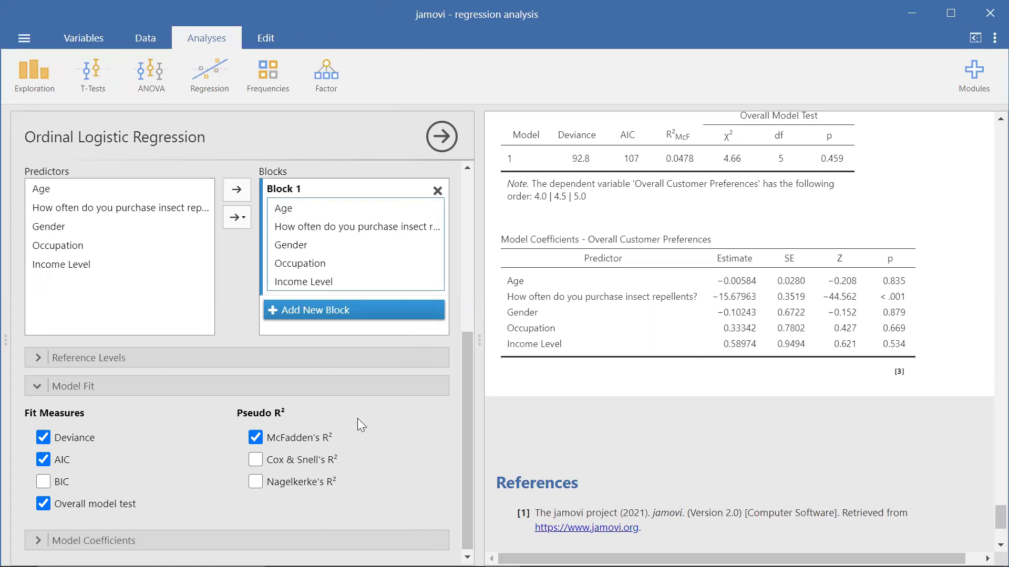
{"action": "scroll", "coordinate": [347, 428], "scroll_direction": "down", "scroll_amount": 1}
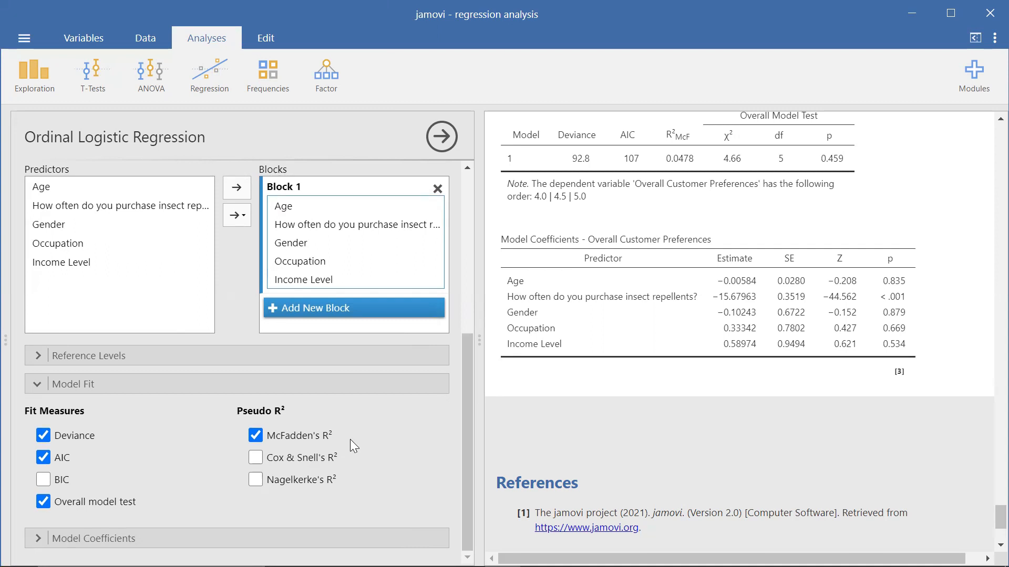
{"action": "left_click", "coordinate": [217, 94]}
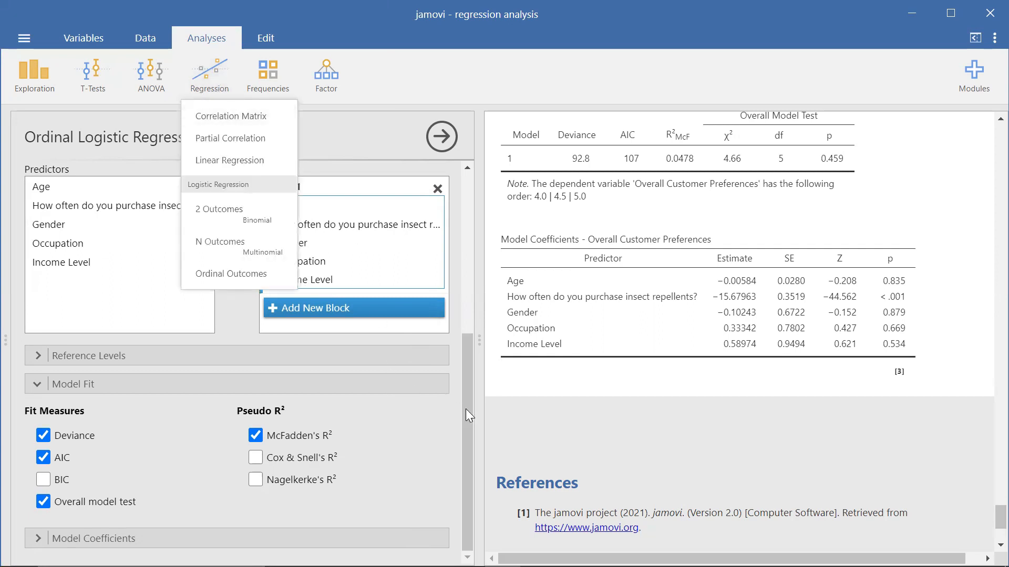
{"action": "left_click", "coordinate": [482, 319]}
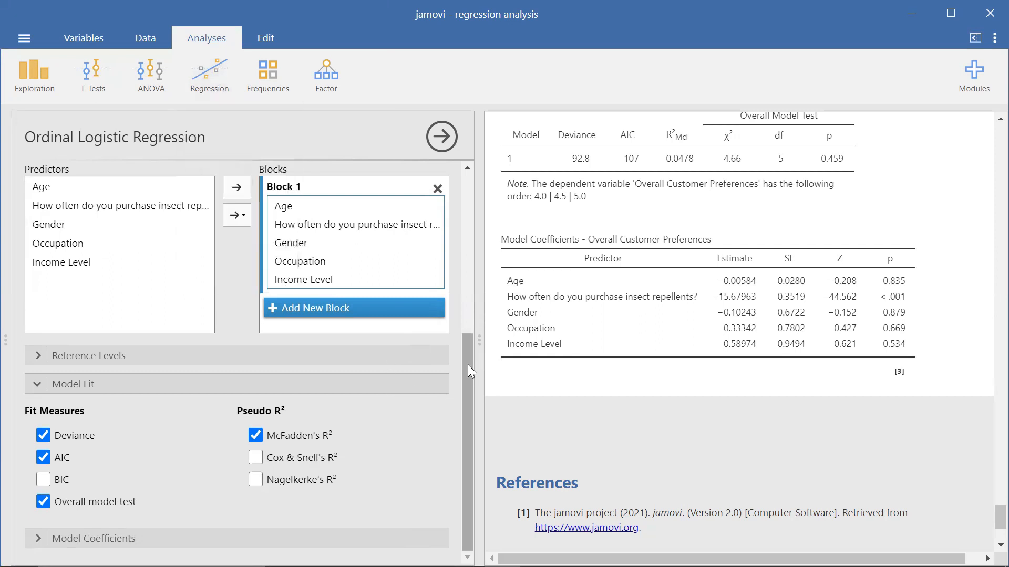
Replace the dependent variable of the ordinal logistic regression with OVERALL-CUSTOMER SATISFACTION.
{"action": "left_click_drag", "start_coordinate": [468, 365], "coordinate": [474, 177]}
{"action": "left_click", "coordinate": [390, 196]}
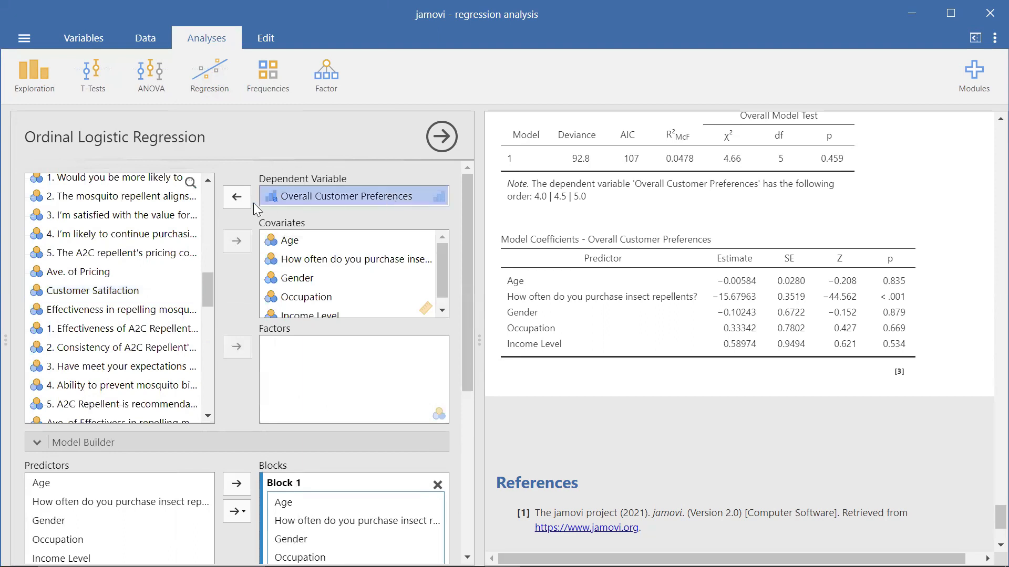
{"action": "left_click", "coordinate": [239, 203]}
{"action": "scroll", "coordinate": [168, 330], "scroll_direction": "down", "scroll_amount": 10}
{"action": "scroll", "coordinate": [168, 330], "scroll_direction": "down", "scroll_amount": 3}
{"action": "left_click", "coordinate": [158, 360]}
{"action": "left_click", "coordinate": [239, 199]}
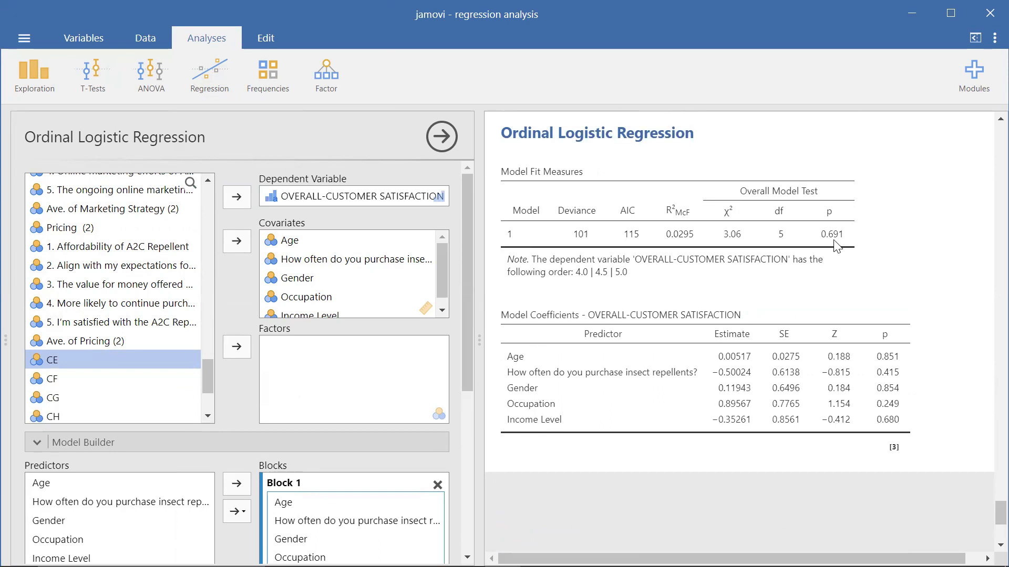
Copy the OVERALL-CUSTOMER SATISFACTION ordinal regression results and paste them below the Overall Customer Preferences coefficients table in the Word document.
{"action": "right_click", "coordinate": [563, 138]}
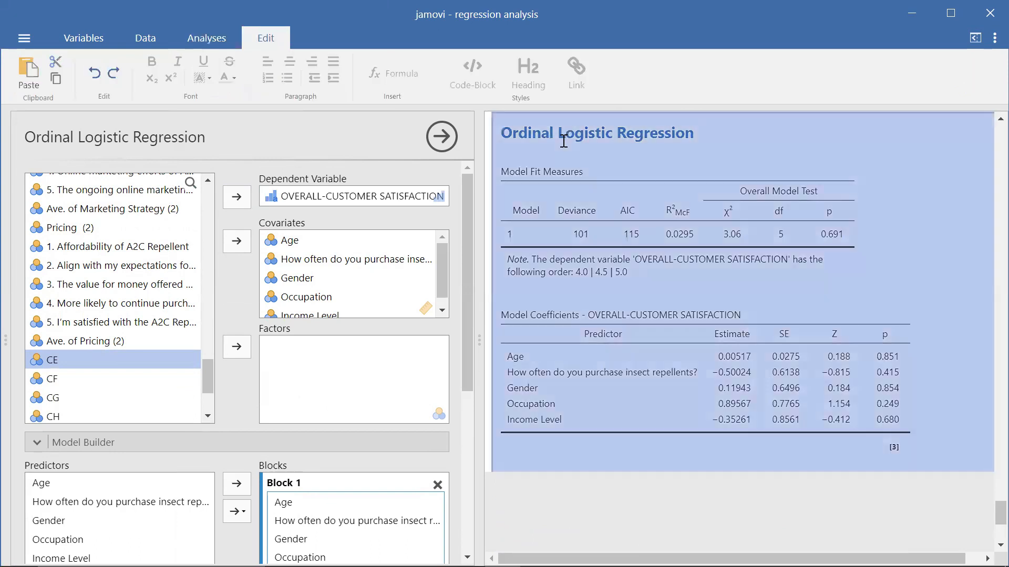
{"action": "left_click", "coordinate": [601, 146]}
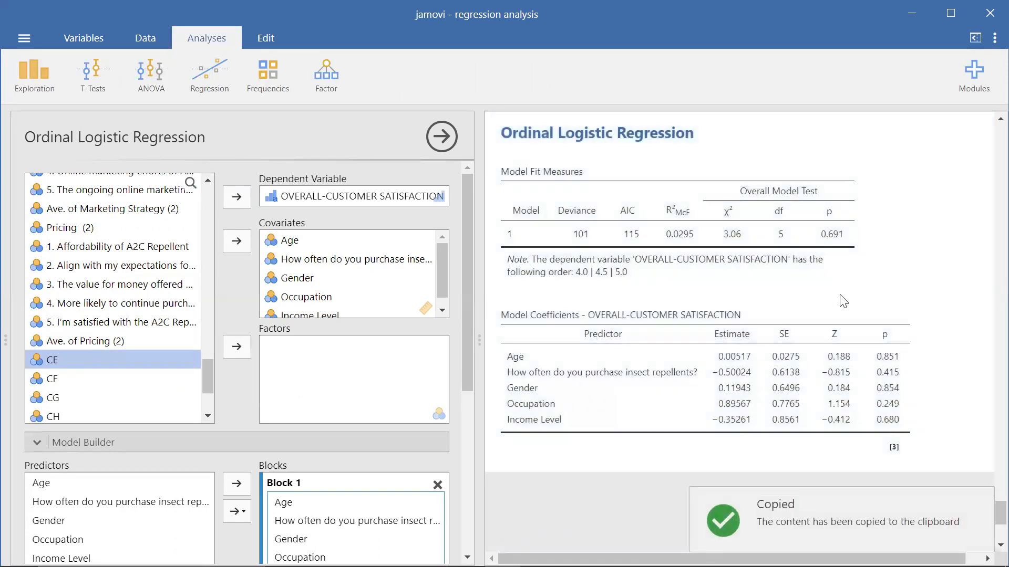
{"action": "left_click", "coordinate": [910, 12]}
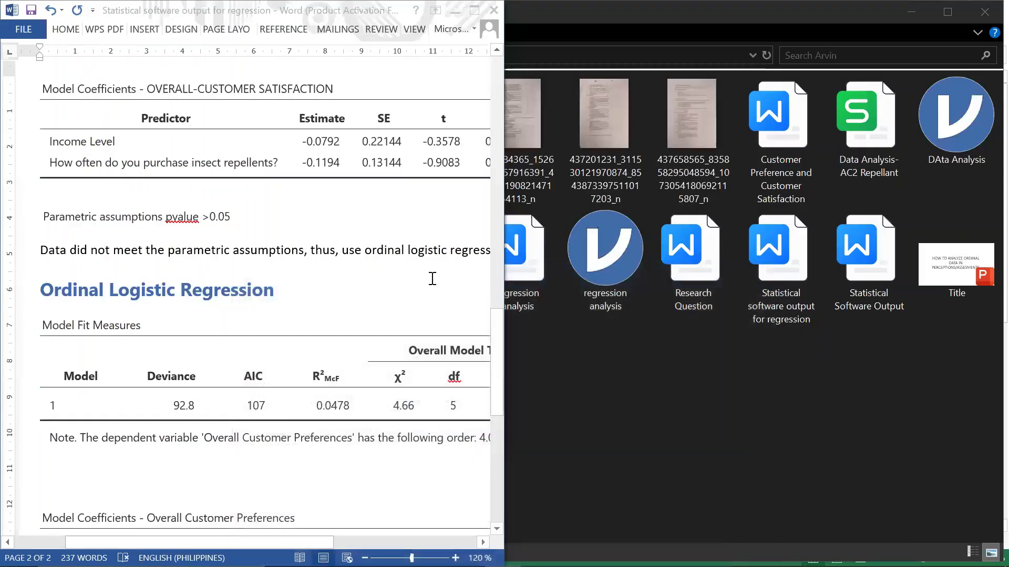
{"action": "scroll", "coordinate": [310, 372], "scroll_direction": "down", "scroll_amount": 3}
{"action": "scroll", "coordinate": [310, 371], "scroll_direction": "down", "scroll_amount": 5, "text": "ctrl"}
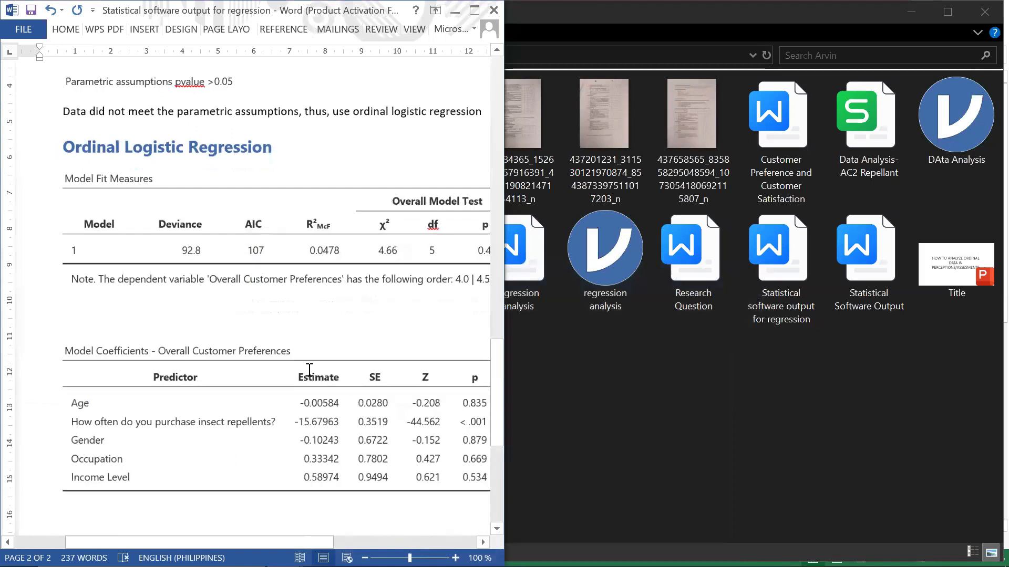
{"action": "right_click", "coordinate": [104, 372]}
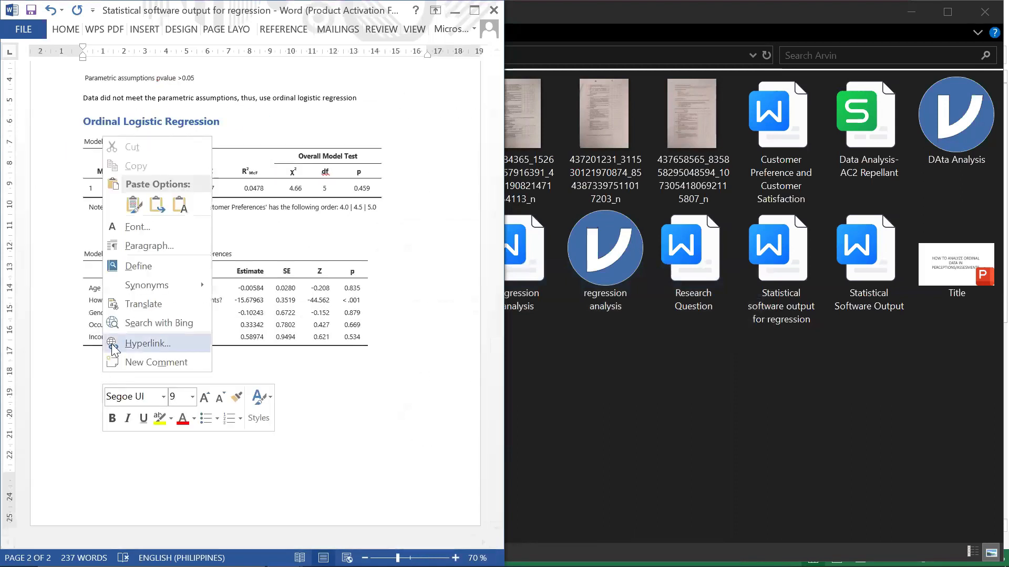
{"action": "left_click", "coordinate": [133, 205]}
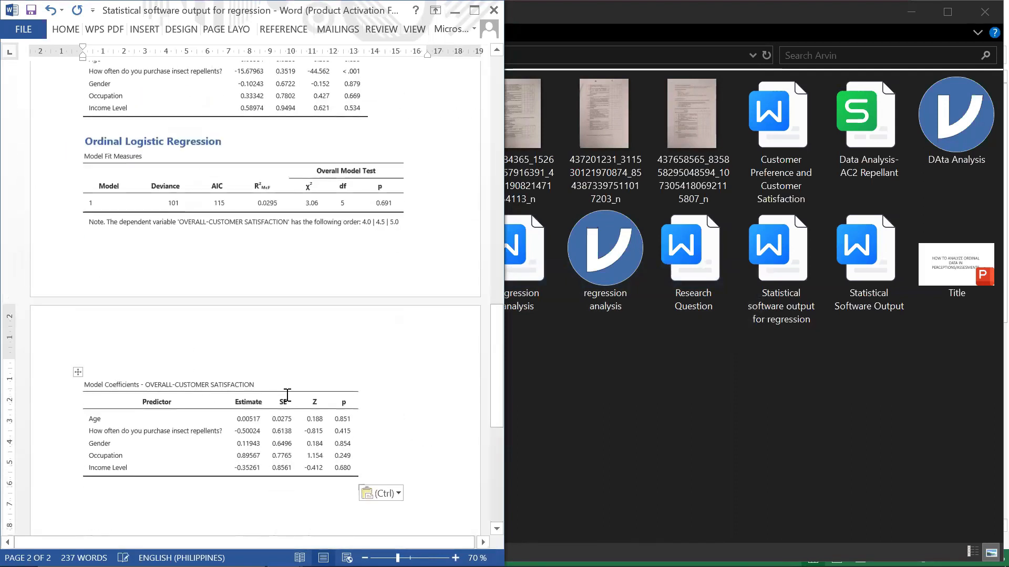
Switch to the Regression Analysis document and tile it beside the statistical output document.
{"action": "scroll", "coordinate": [287, 395], "scroll_direction": "up", "scroll_amount": 4}
{"action": "scroll", "coordinate": [287, 396], "scroll_direction": "up", "scroll_amount": 1}
{"action": "scroll", "coordinate": [287, 395], "scroll_direction": "up", "scroll_amount": 4}
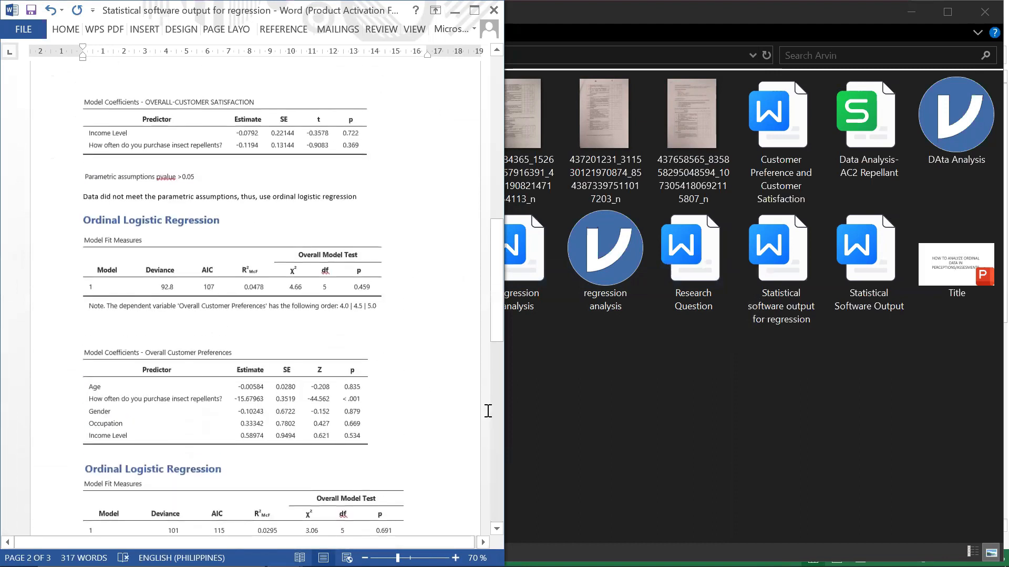
{"action": "left_click", "coordinate": [283, 551]}
{"action": "left_click", "coordinate": [195, 505]}
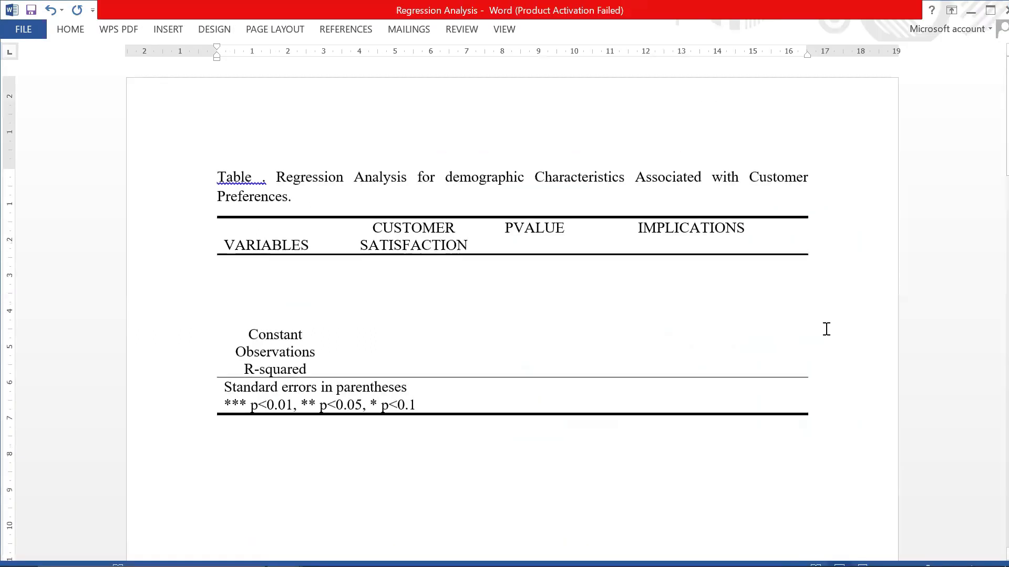
{"action": "key", "text": "super+Right"}
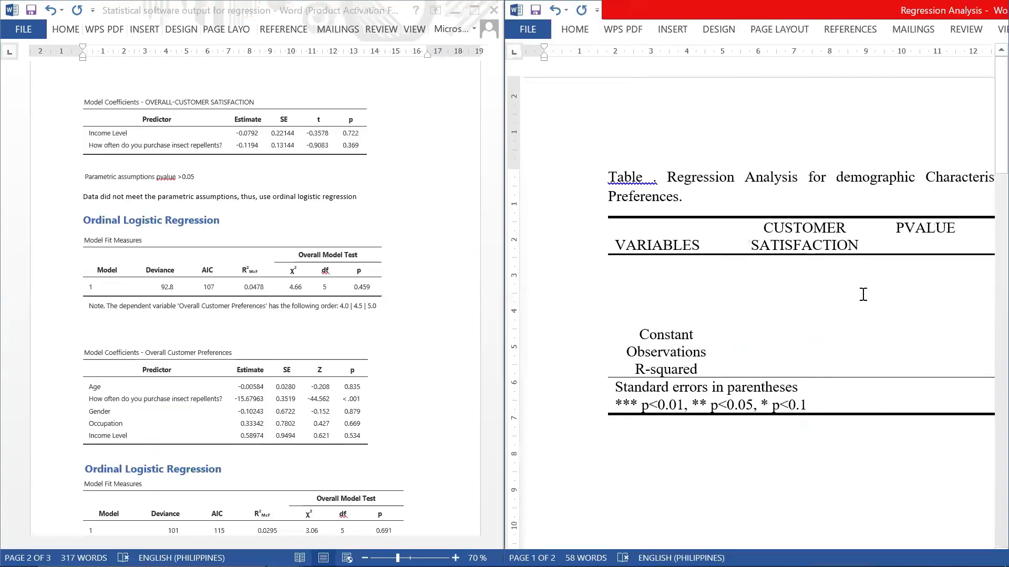
{"action": "scroll", "coordinate": [863, 294], "scroll_direction": "down", "scroll_amount": 3, "text": "ctrl"}
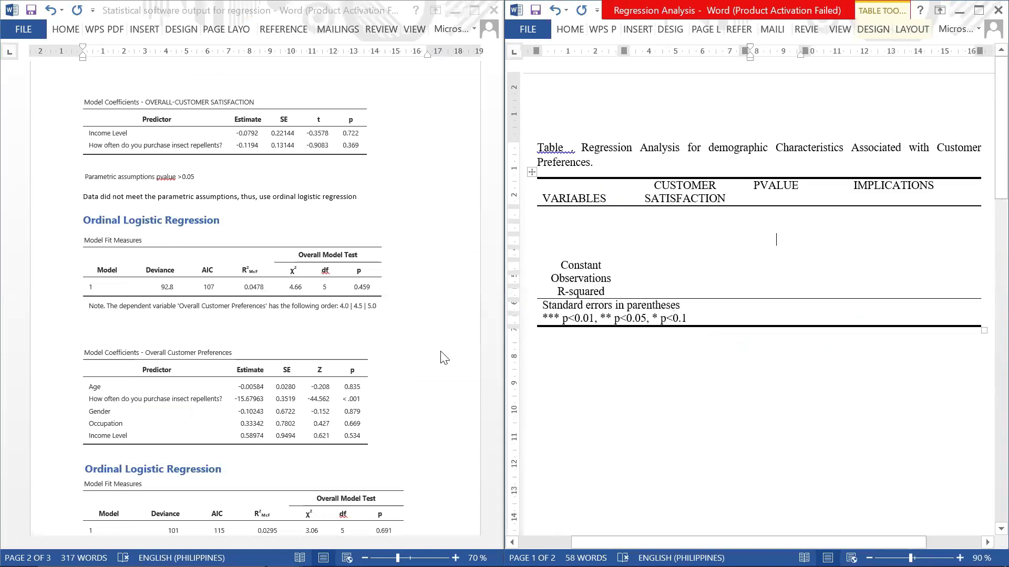
Change the CUSTOMER SATISFACTION column header of the first regression table to CUSTOMER PREFERENCES.
{"action": "scroll", "coordinate": [376, 334], "scroll_direction": "up", "scroll_amount": 3}
{"action": "scroll", "coordinate": [376, 334], "scroll_direction": "up", "scroll_amount": 10}
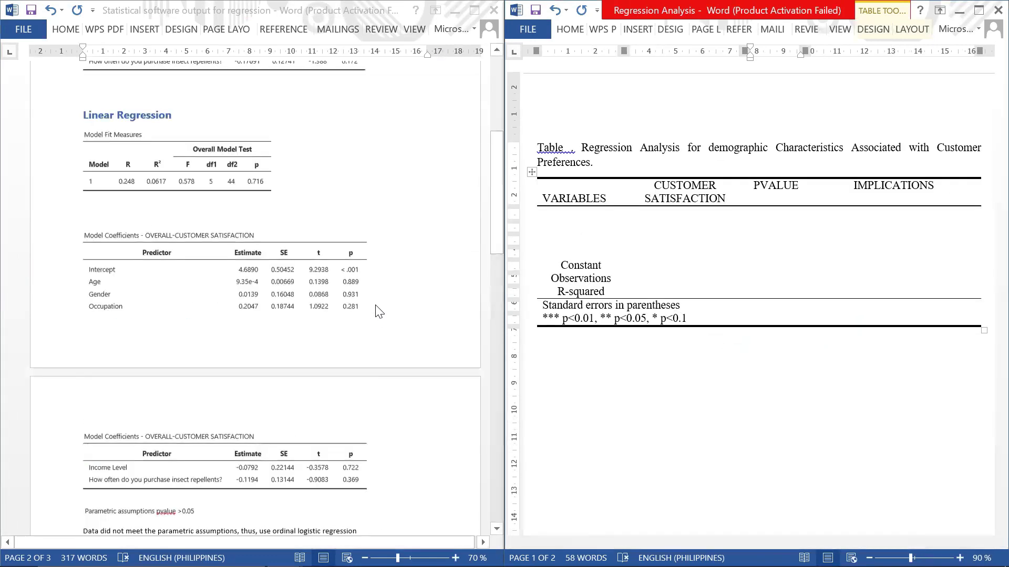
{"action": "scroll", "coordinate": [413, 293], "scroll_direction": "up", "scroll_amount": 1}
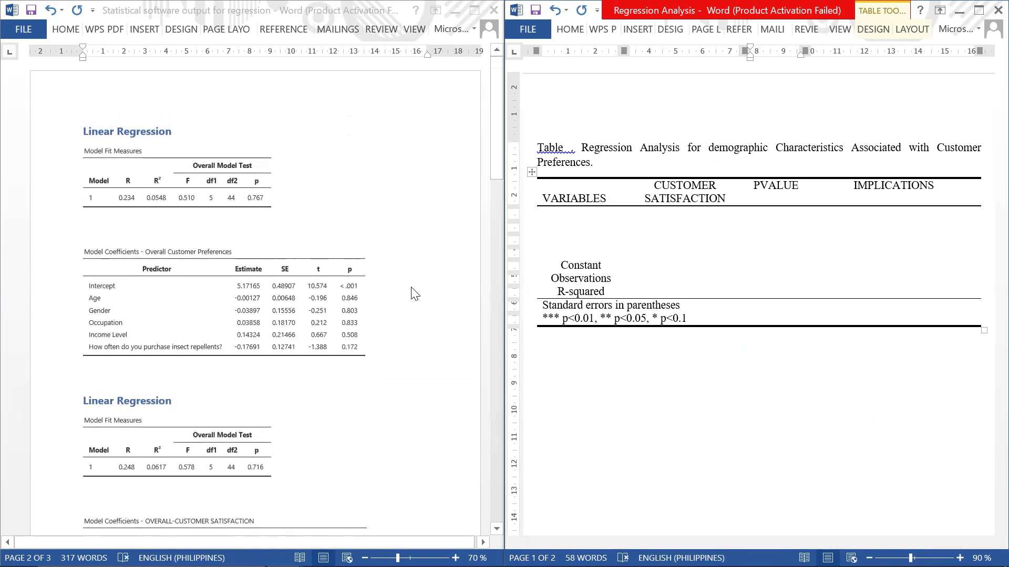
{"action": "scroll", "coordinate": [468, 286], "scroll_direction": "down", "scroll_amount": 2}
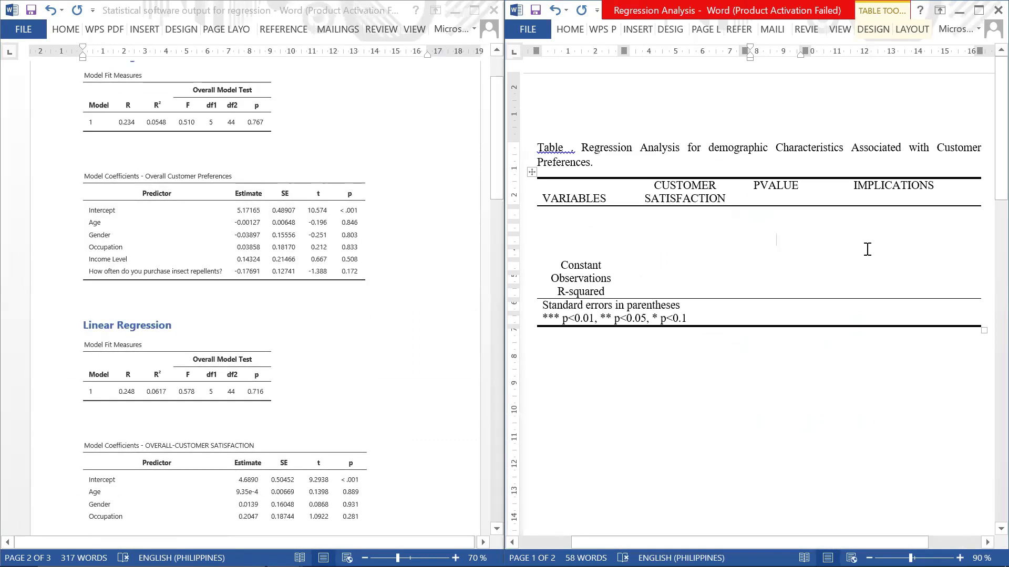
{"action": "scroll", "coordinate": [867, 249], "scroll_direction": "down", "scroll_amount": 3}
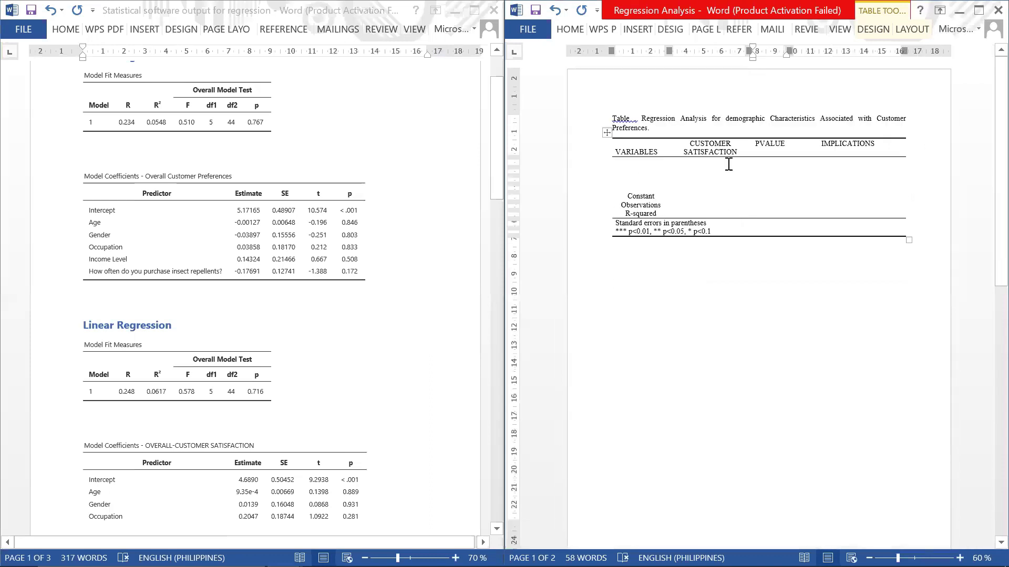
{"action": "left_click_drag", "start_coordinate": [738, 153], "coordinate": [685, 153]}
{"action": "key", "text": "Caps_Lock"}
{"action": "type", "text": "PRE"}
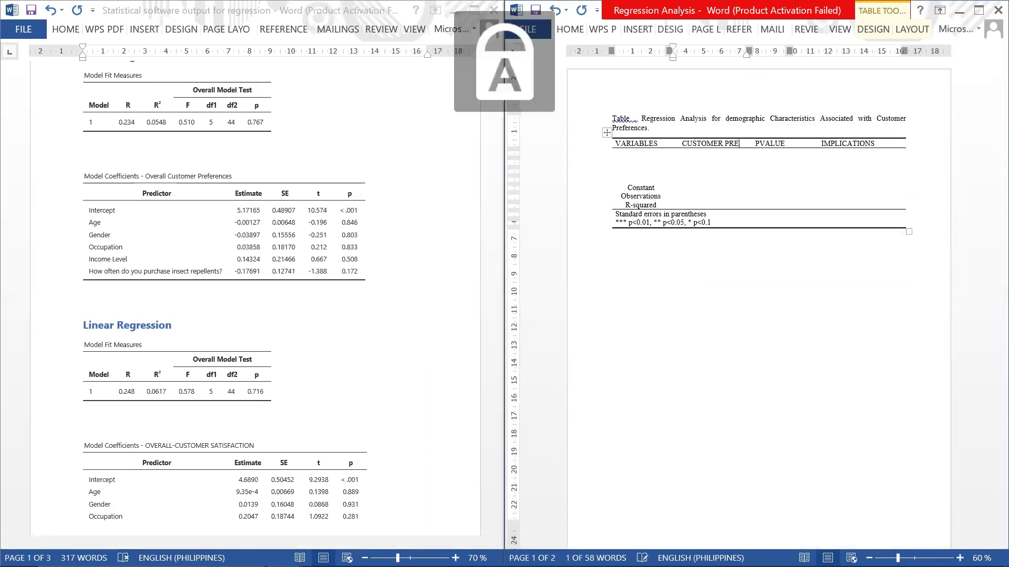
{"action": "type", "text": "FEREN"}
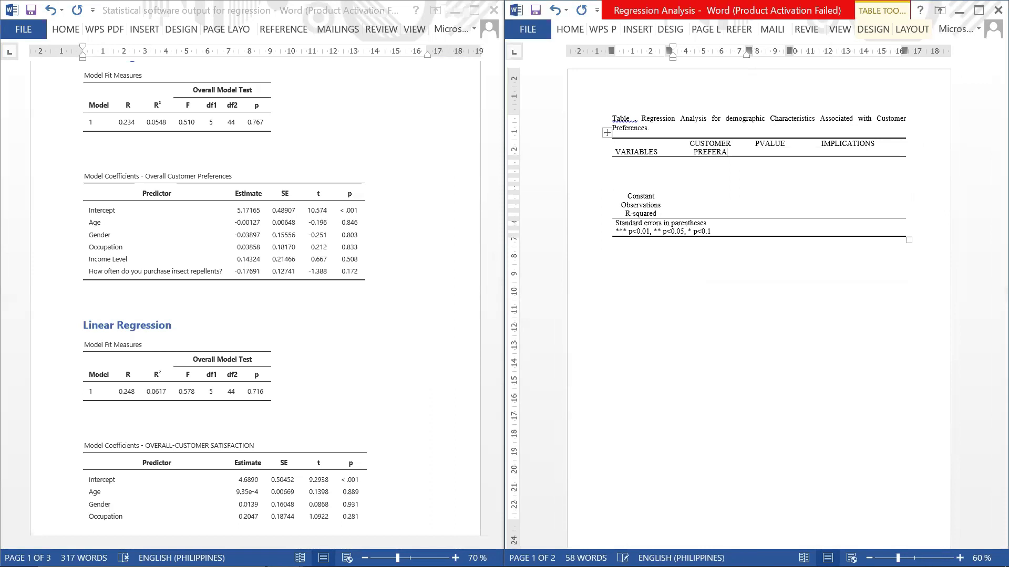
{"action": "type", "text": "CES"}
Insert "Ordinal Logistic" before "Regression Analysis" in the title of the Customer Preferences table.
{"action": "left_click", "coordinate": [636, 166]}
{"action": "scroll", "coordinate": [211, 310], "scroll_direction": "down", "scroll_amount": 10}
{"action": "scroll", "coordinate": [211, 310], "scroll_direction": "down", "scroll_amount": 4}
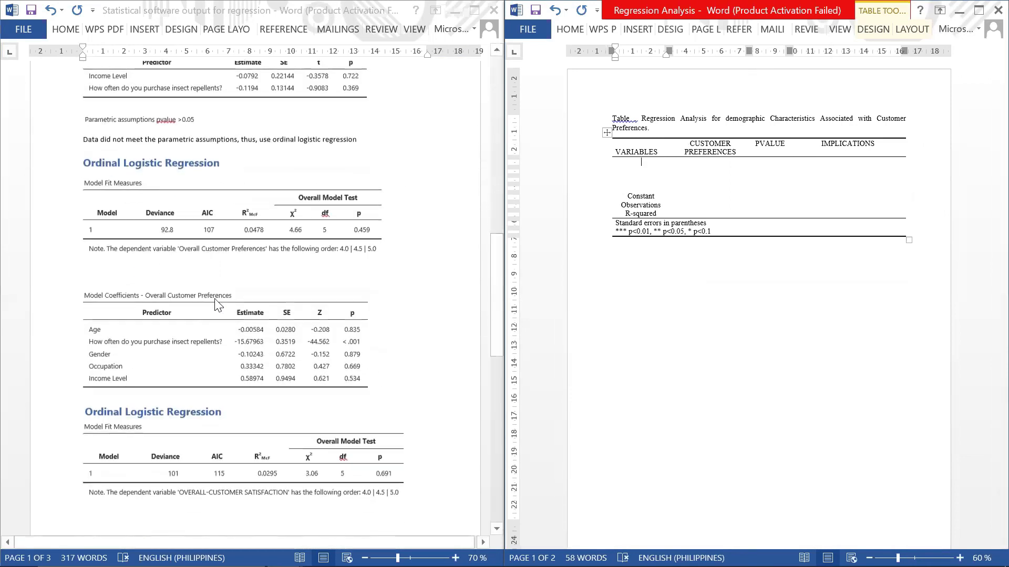
{"action": "left_click", "coordinate": [641, 115]}
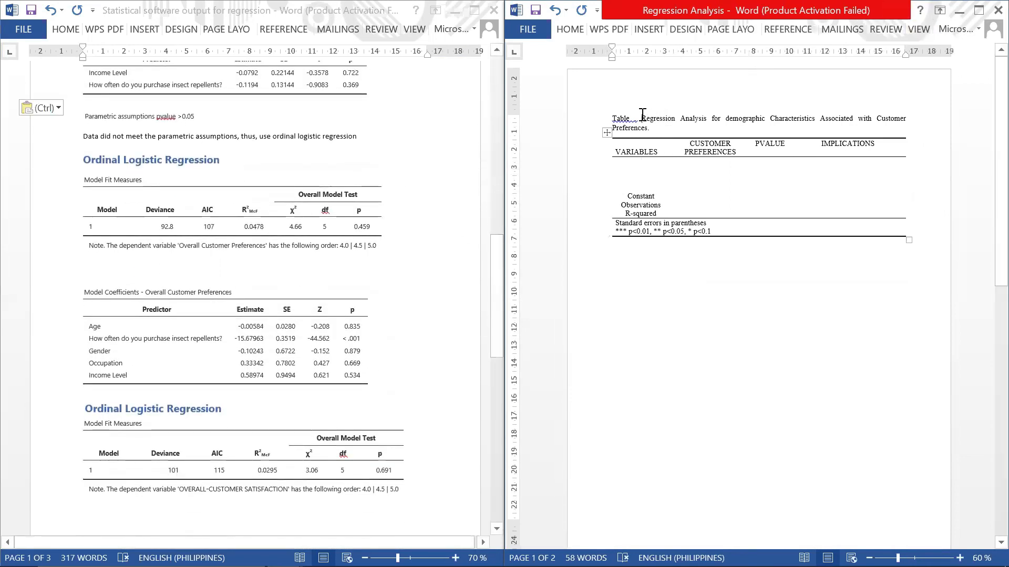
{"action": "type", "text": "oRDIN"}
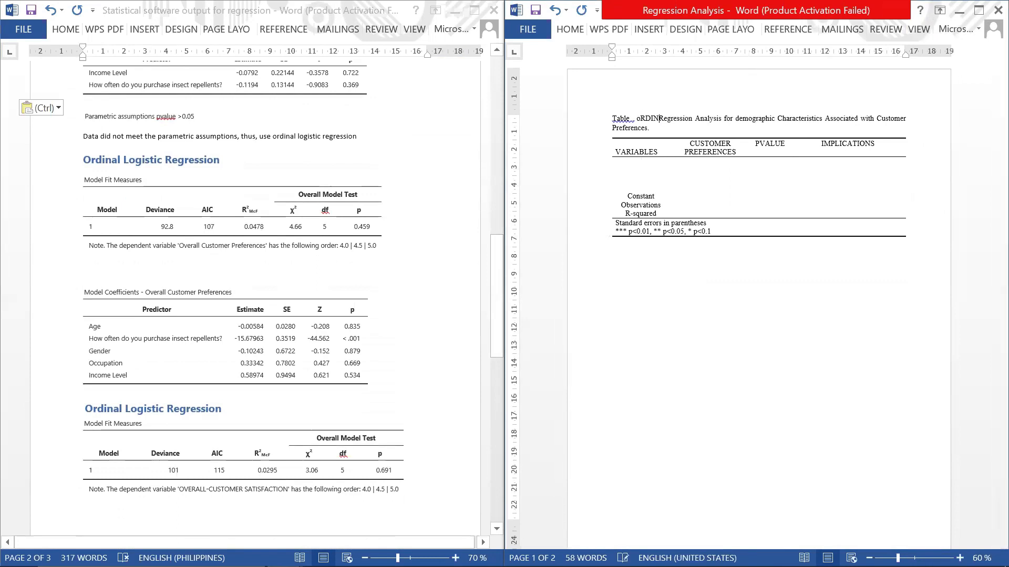
{"action": "key", "text": "BackSpace"}
{"action": "key", "text": "BackSpace"}
{"action": "key", "text": "BackSpace"}
{"action": "key", "text": "BackSpace"}
{"action": "key", "text": "BackSpace"}
{"action": "key", "text": "Caps_Lock"}
{"action": "type", "text": "Ordi"}
{"action": "type", "text": "nal "}
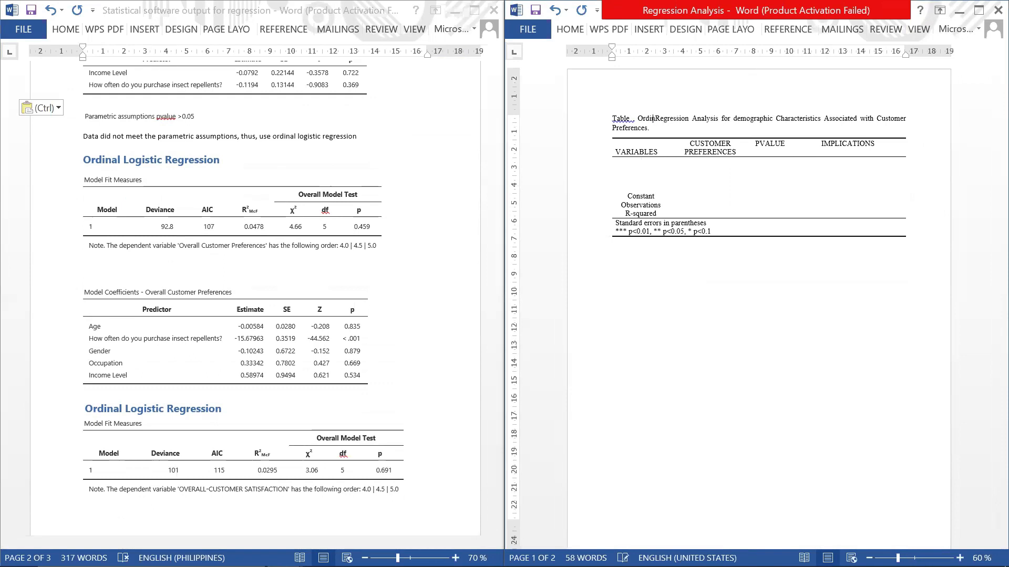
{"action": "type", "text": "Logistics"}
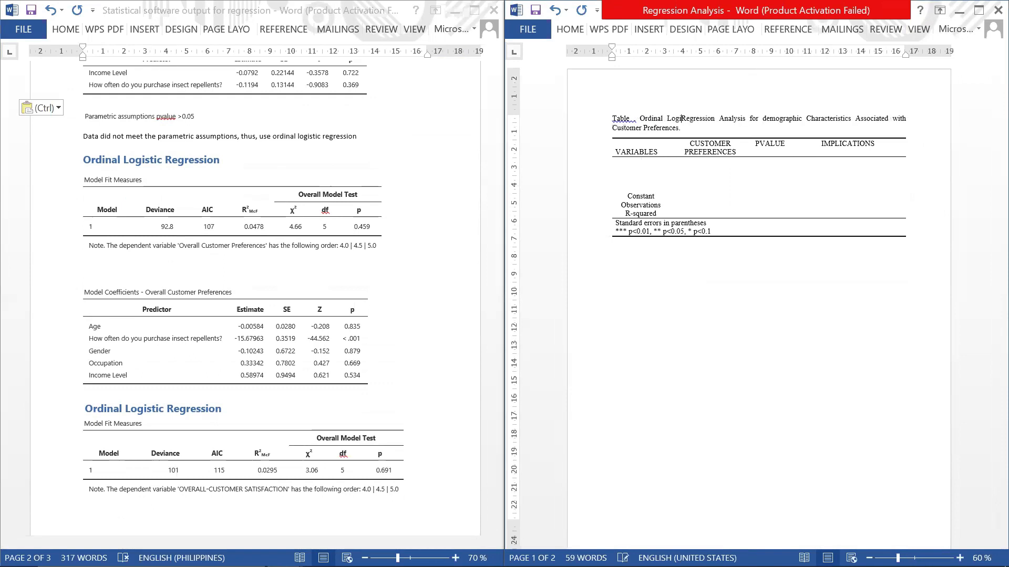
{"action": "key", "text": "BackSpace"}
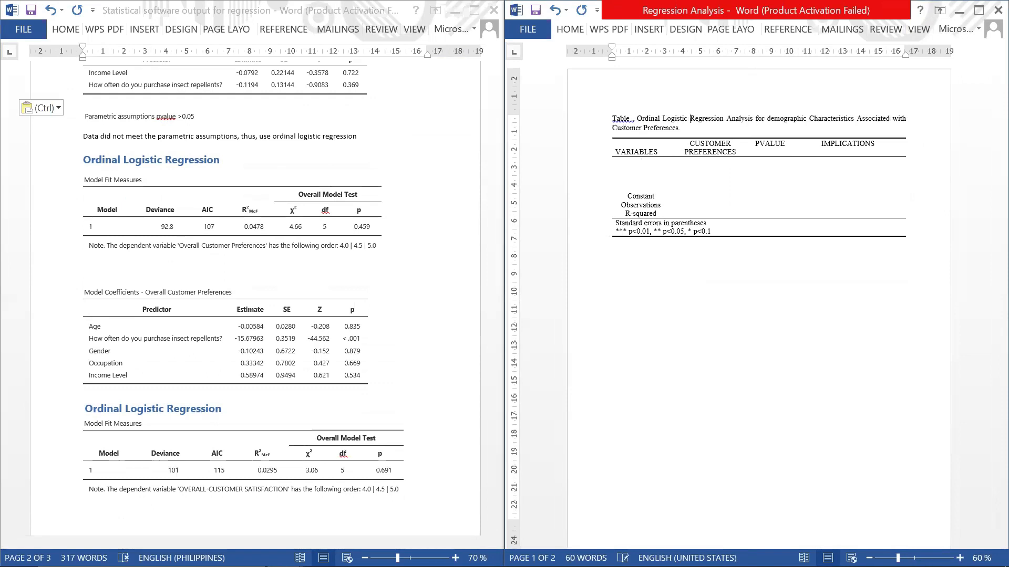
List Age, Female, Employed and Income Level as rows under VARIABLES in the Customer Preferences table.
{"action": "left_click", "coordinate": [651, 162]}
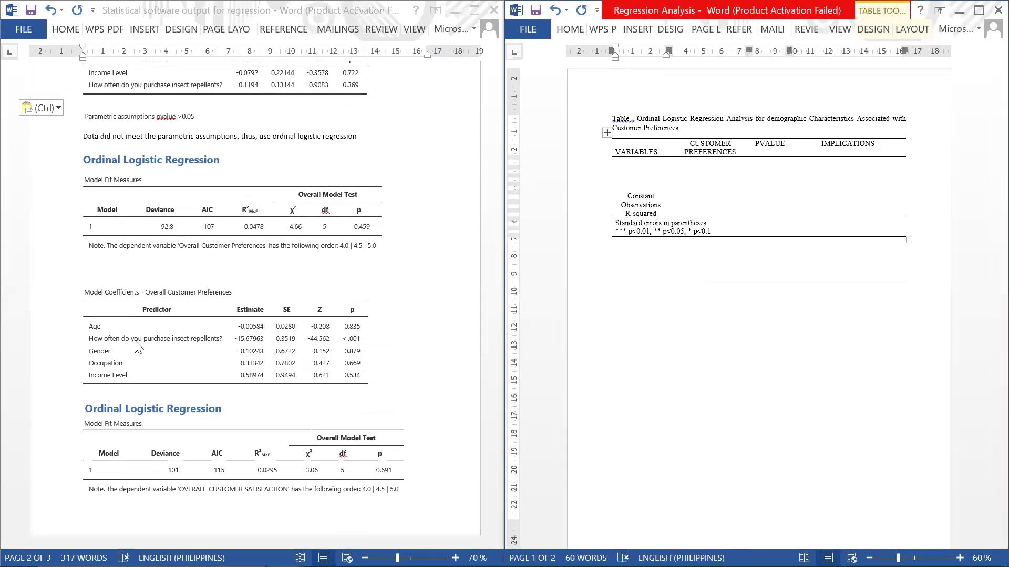
{"action": "type", "text": "Age "}
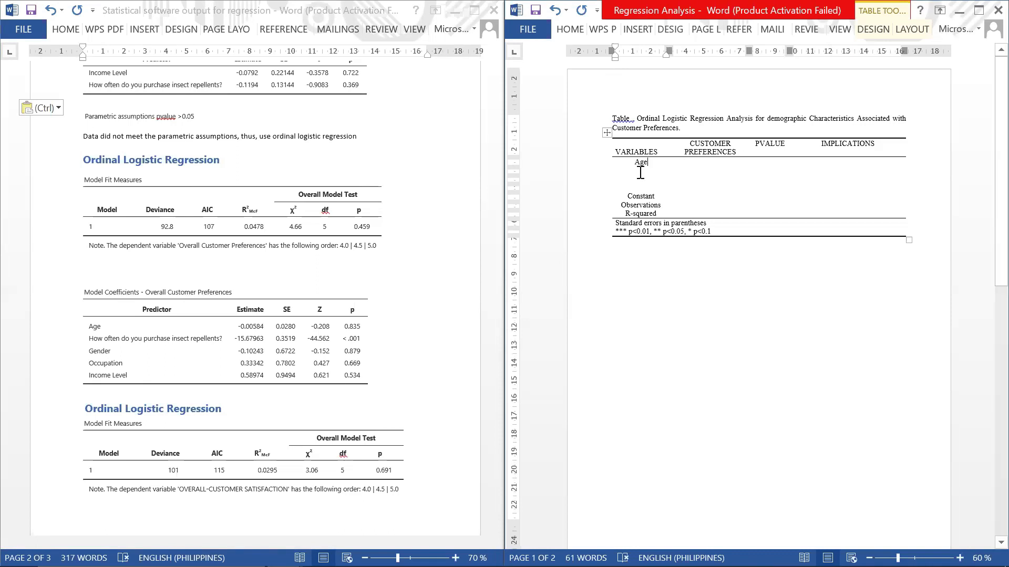
{"action": "type", "text": "fe"}
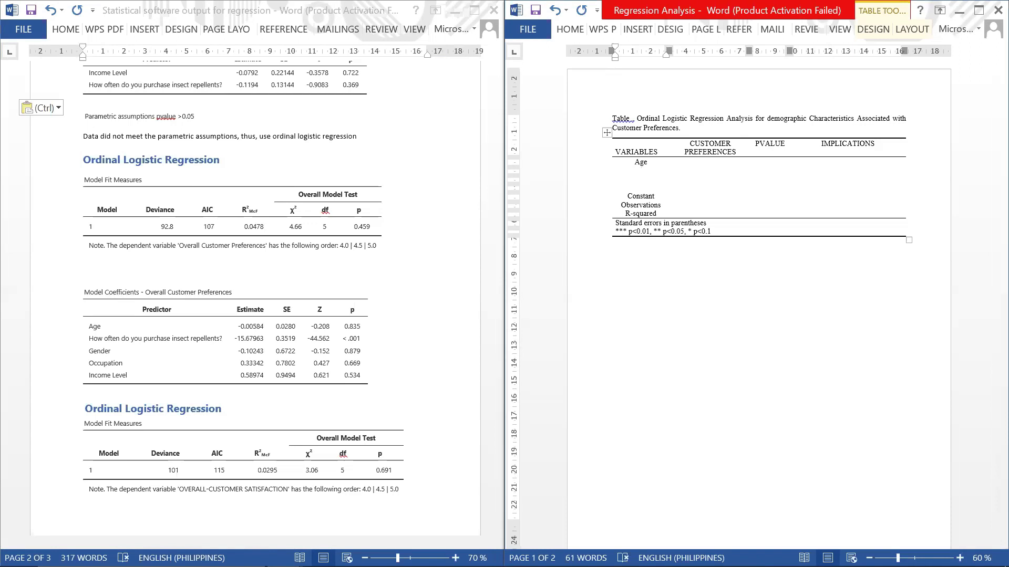
{"action": "key", "text": "Caps_Lock"}
{"action": "key", "text": "BackSpace"}
{"action": "key", "text": "Caps_Lock"}
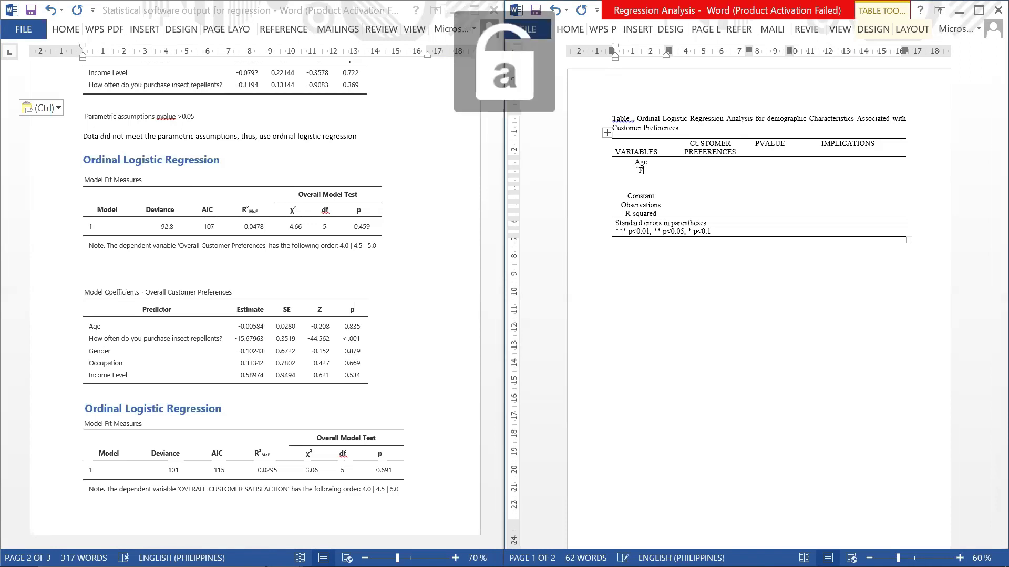
{"action": "type", "text": "emale"}
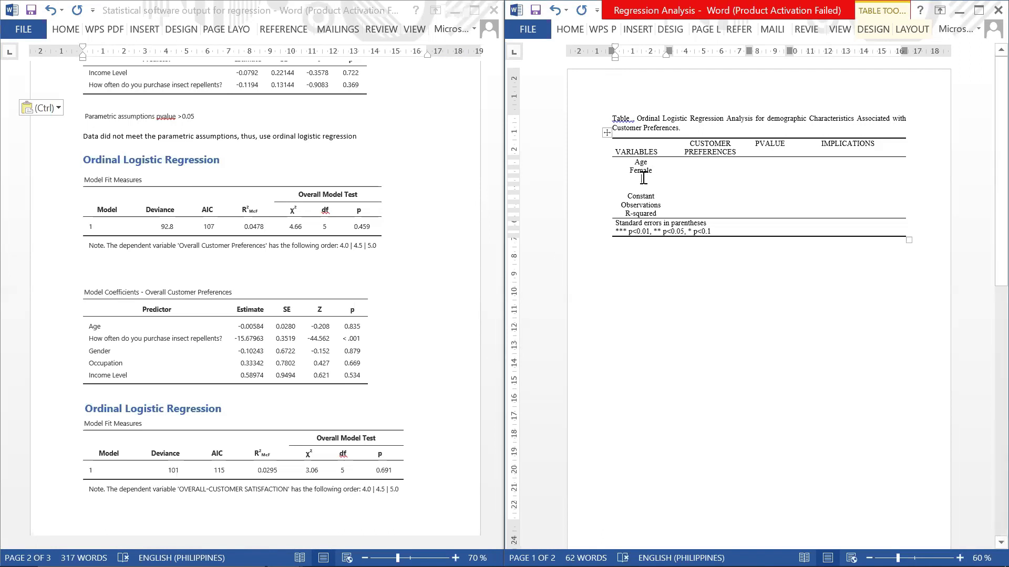
{"action": "type", "text": "Employed "}
{"action": "type", "text": "Inc"}
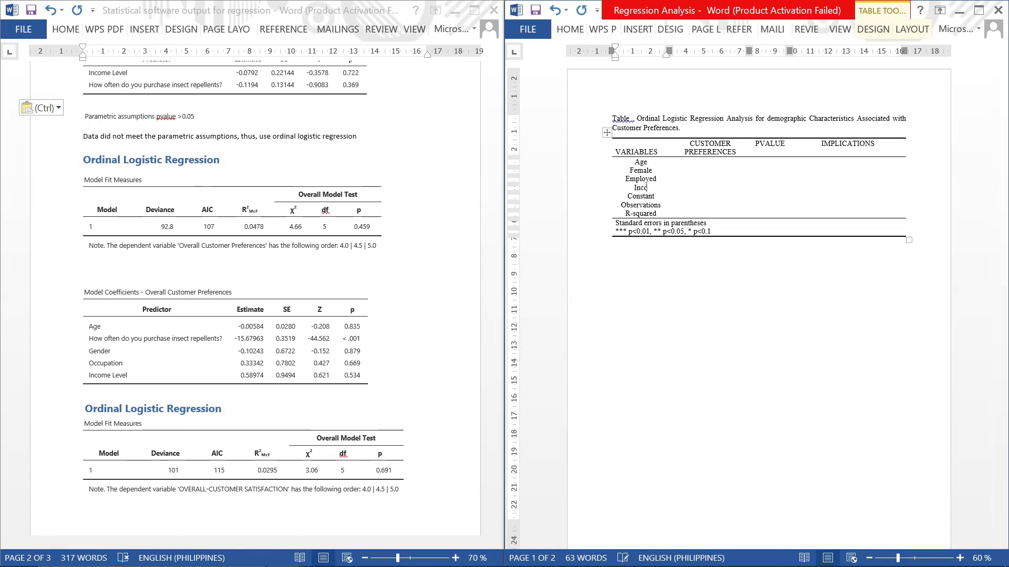
{"action": "type", "text": "ome Level"}
Add a row below Income Level and label it "Freq. of Insect Repellant use.".
{"action": "key", "text": "Return"}
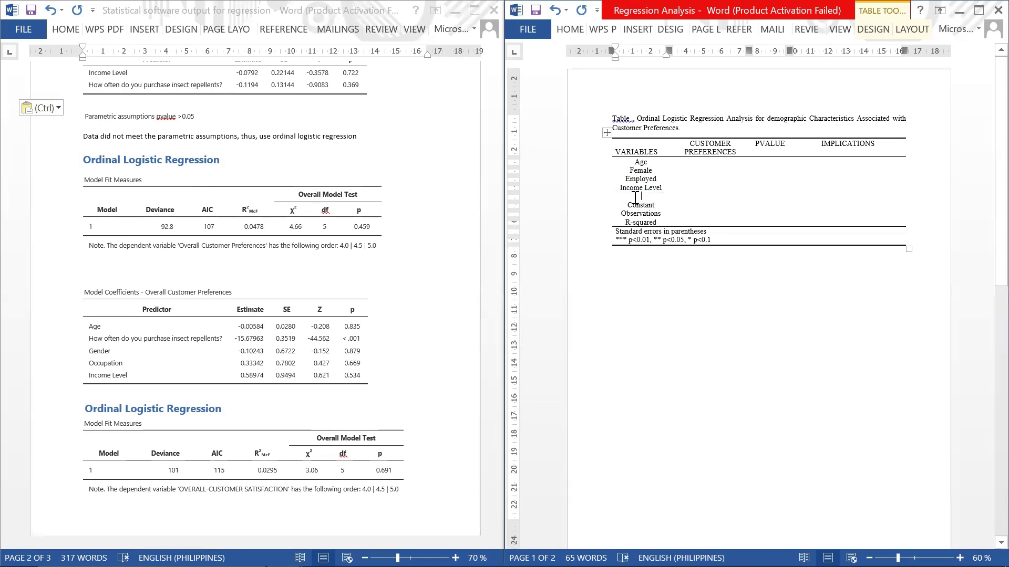
{"action": "type", "text": "Fe"}
{"action": "type", "text": "eq. "}
{"action": "type", "text": "of"}
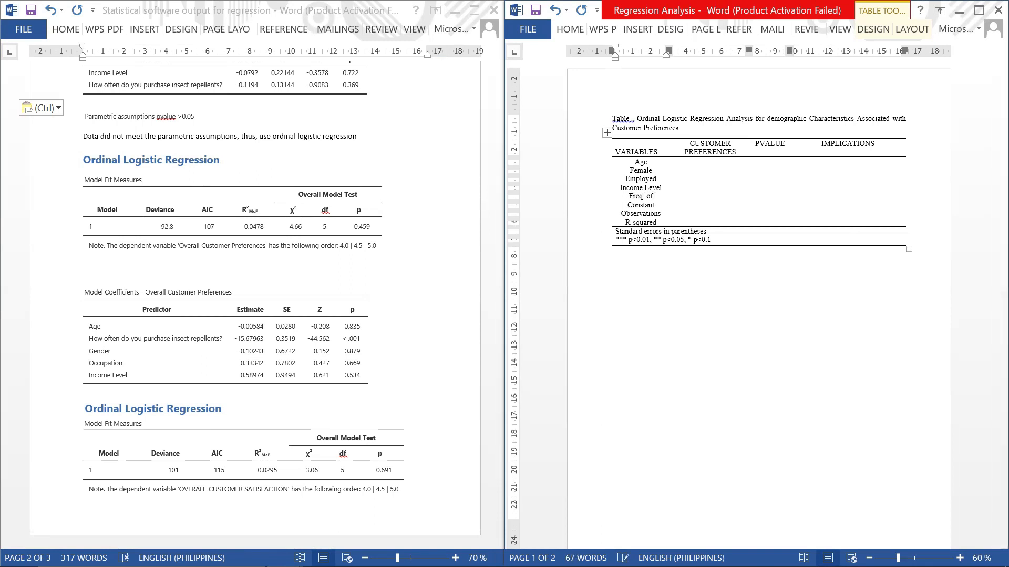
{"action": "type", "text": " Insect Re"}
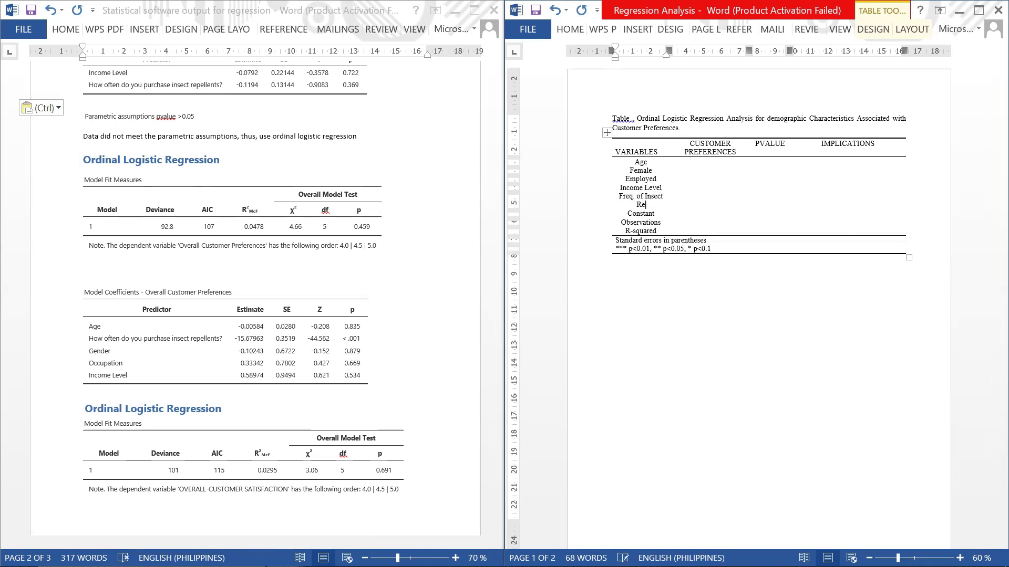
{"action": "type", "text": "pellant use"}
Copy the variable names from Age to Repellant use into the VARIABLES column of the Customer Satisfaction table on the second page.
{"action": "scroll", "coordinate": [759, 388], "scroll_direction": "down", "scroll_amount": 5}
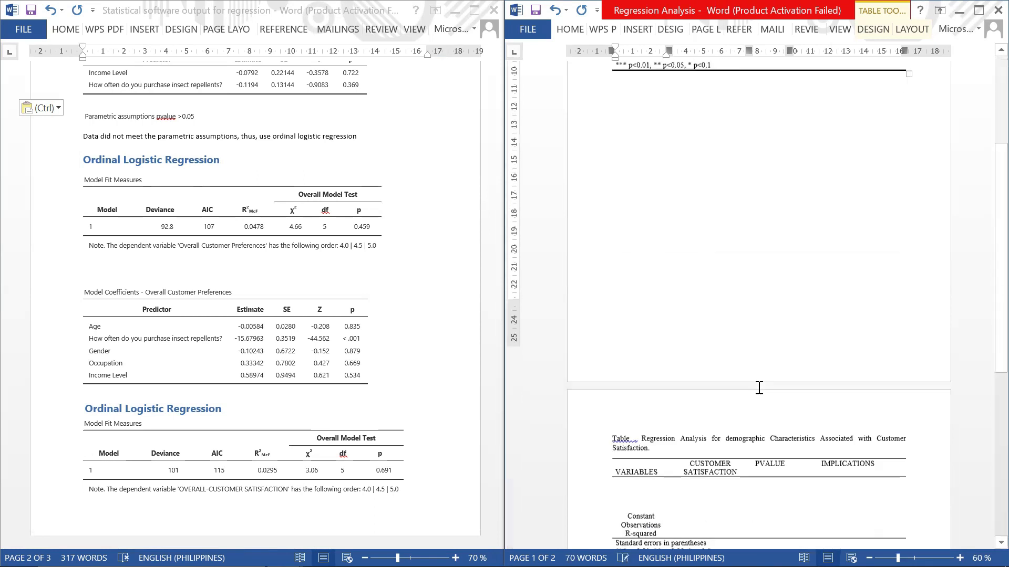
{"action": "scroll", "coordinate": [759, 388], "scroll_direction": "down", "scroll_amount": 3}
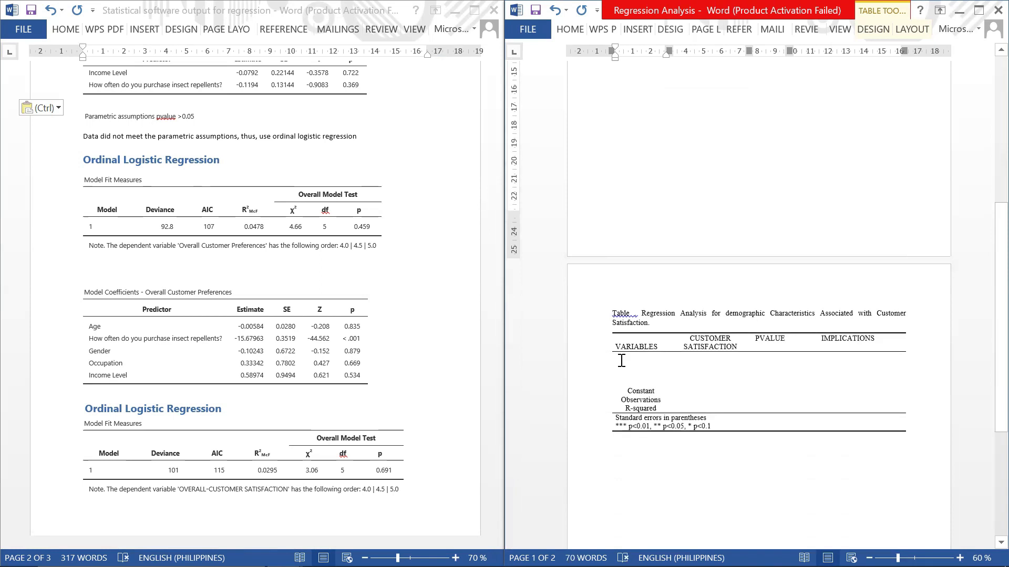
{"action": "left_click", "coordinate": [623, 383]}
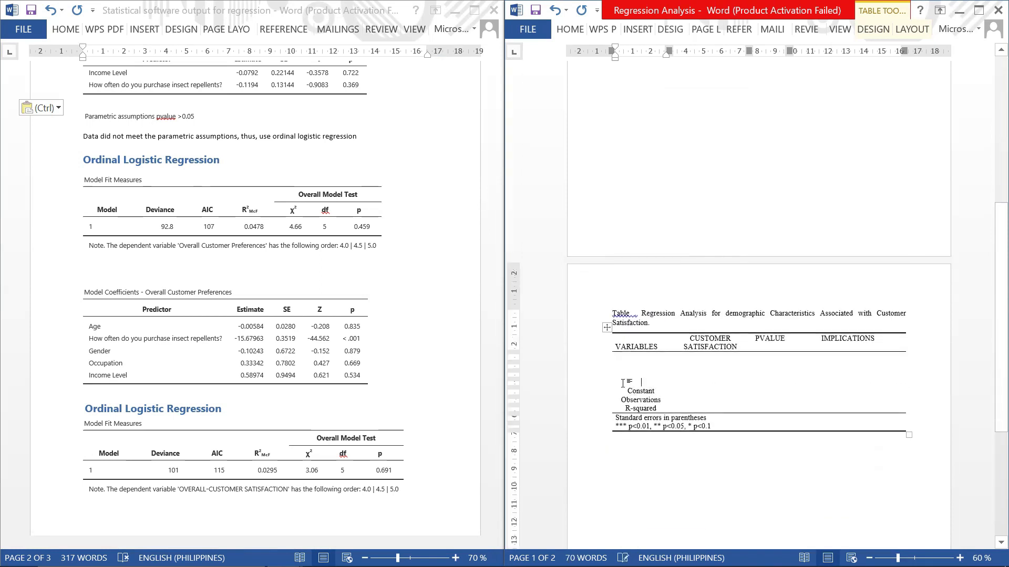
{"action": "left_click", "coordinate": [606, 388]}
{"action": "scroll", "coordinate": [744, 292], "scroll_direction": "up", "scroll_amount": 6}
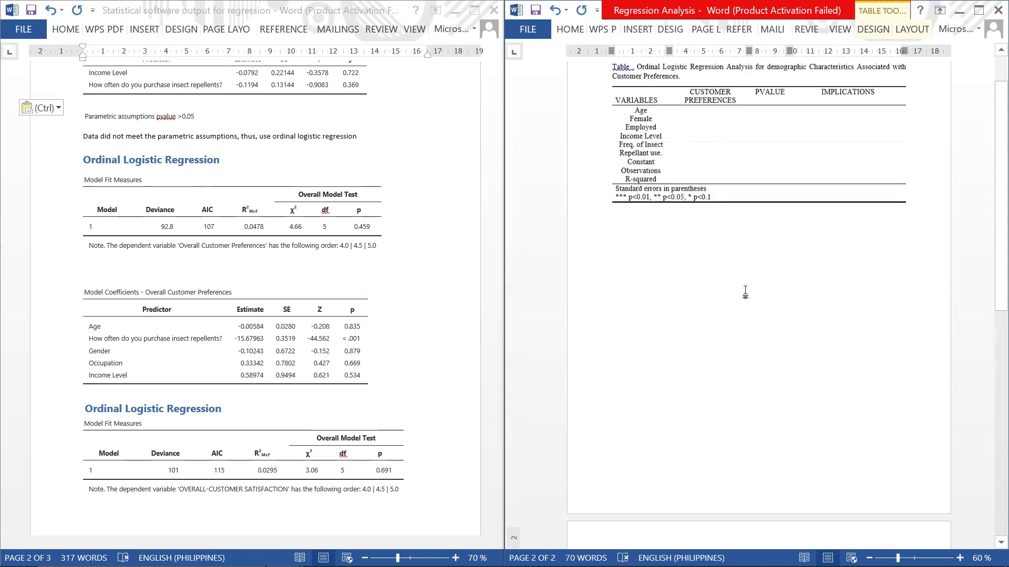
{"action": "scroll", "coordinate": [722, 256], "scroll_direction": "up", "scroll_amount": 2}
{"action": "left_click_drag", "start_coordinate": [642, 164], "coordinate": [644, 197]}
{"action": "key", "text": "ctrl+c"}
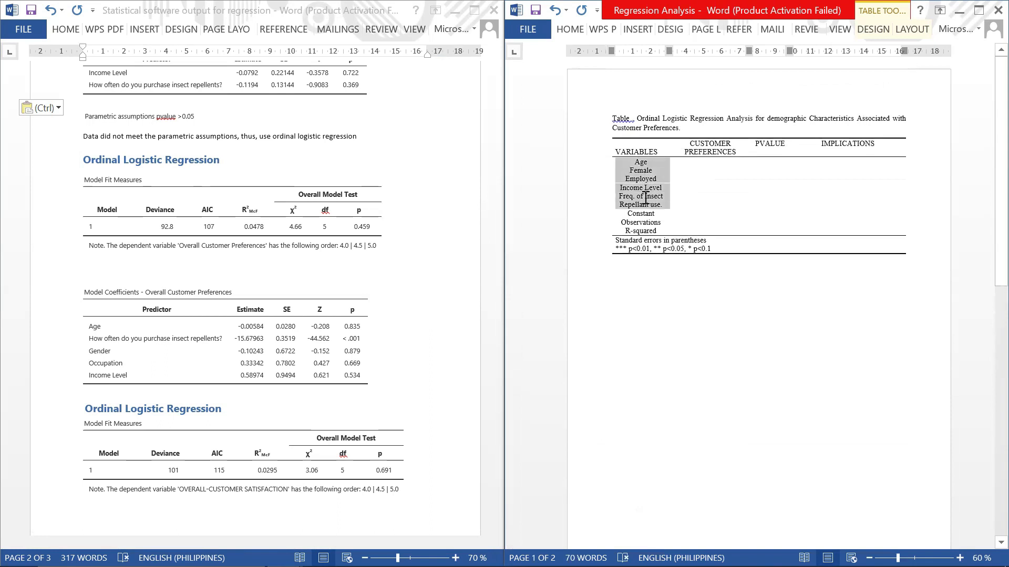
{"action": "scroll", "coordinate": [739, 362], "scroll_direction": "down", "scroll_amount": 5}
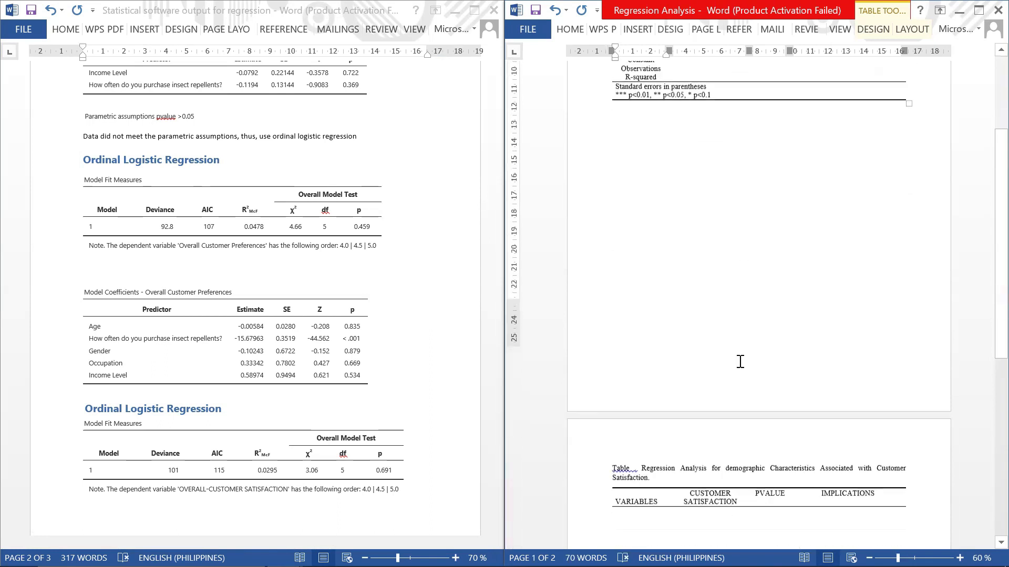
{"action": "left_click_drag", "start_coordinate": [633, 404], "coordinate": [639, 441]}
{"action": "key", "text": "ctrl+v"}
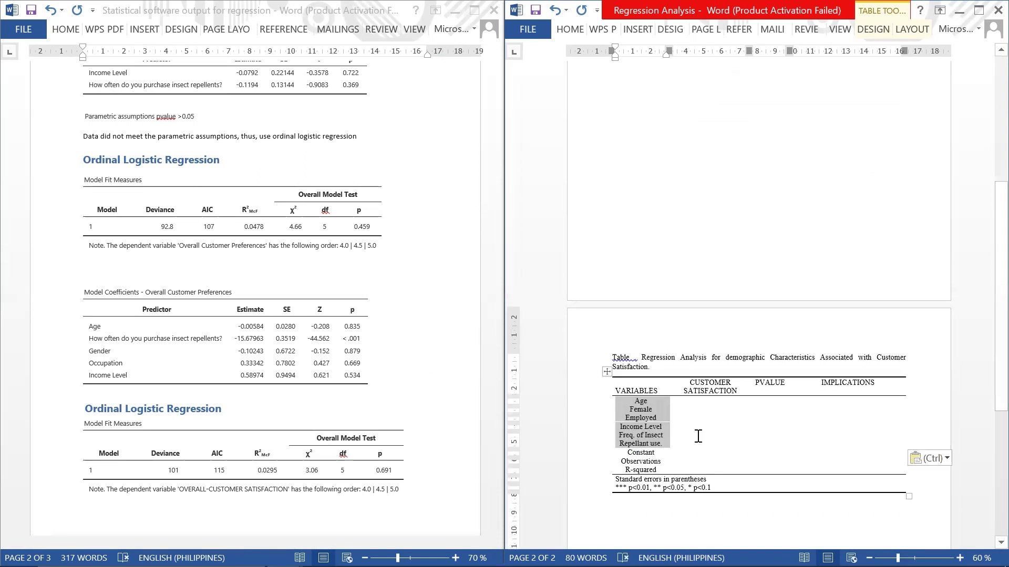
Enter the coefficient estimates -0.0058 for Age and -0.1024 for Female in the CUSTOMER PREFERENCES column of the first table.
{"action": "left_click", "coordinate": [710, 435]}
{"action": "left_click_drag", "start_coordinate": [738, 393], "coordinate": [684, 383]}
{"action": "scroll", "coordinate": [703, 227], "scroll_direction": "up", "scroll_amount": 1}
{"action": "scroll", "coordinate": [703, 227], "scroll_direction": "up", "scroll_amount": 10}
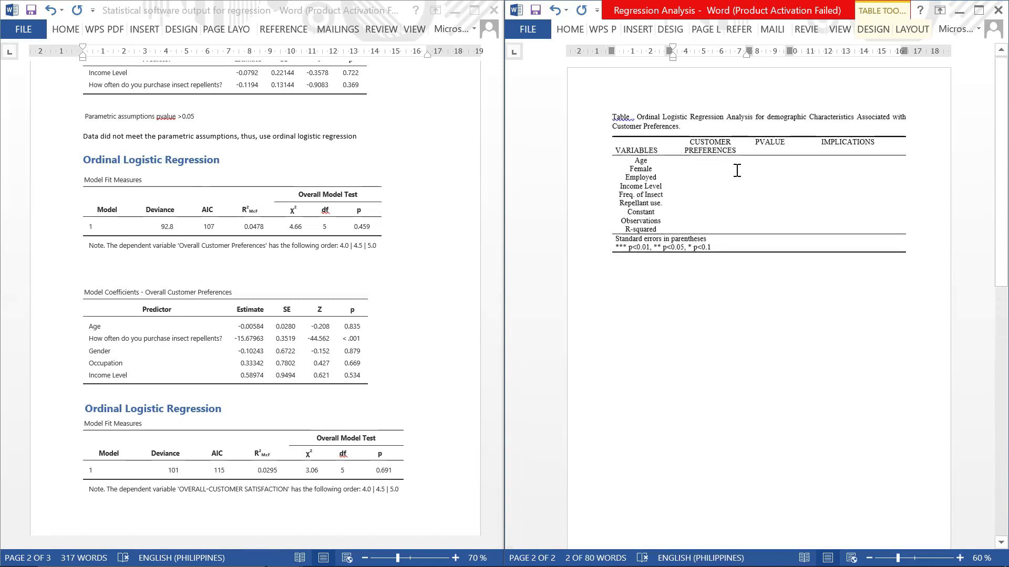
{"action": "left_click", "coordinate": [725, 164]}
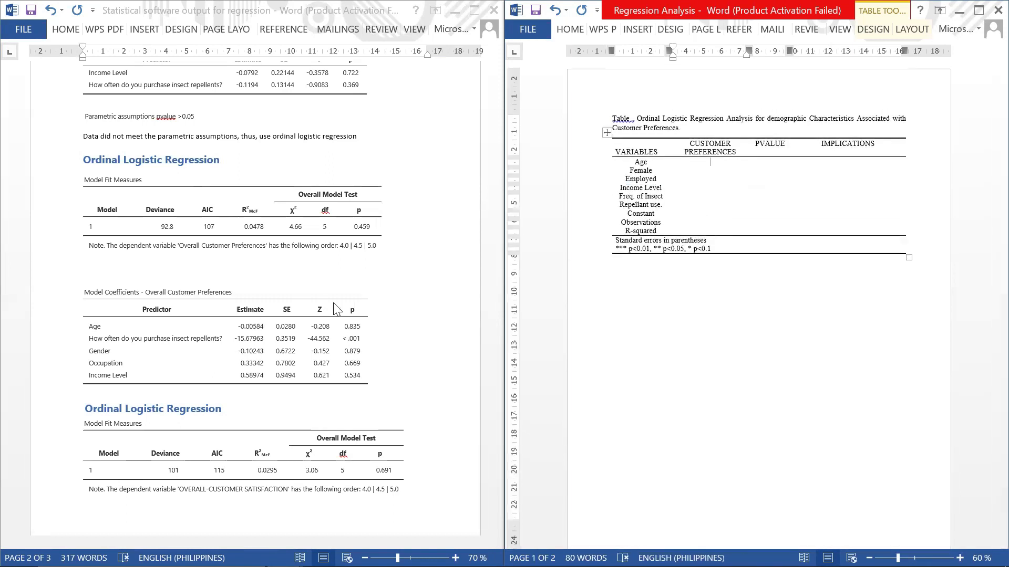
{"action": "left_click", "coordinate": [257, 335]}
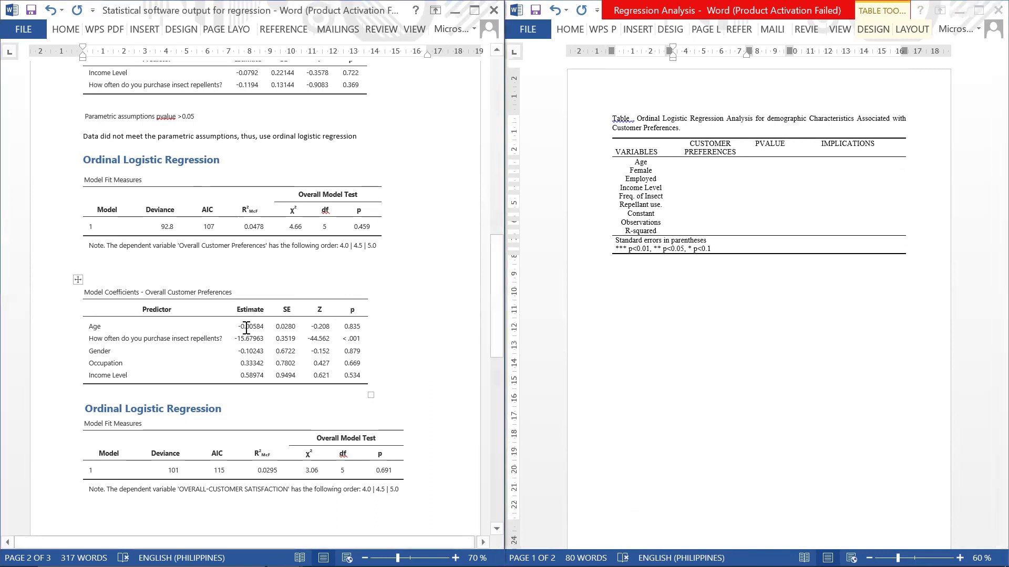
{"action": "left_click", "coordinate": [717, 164]}
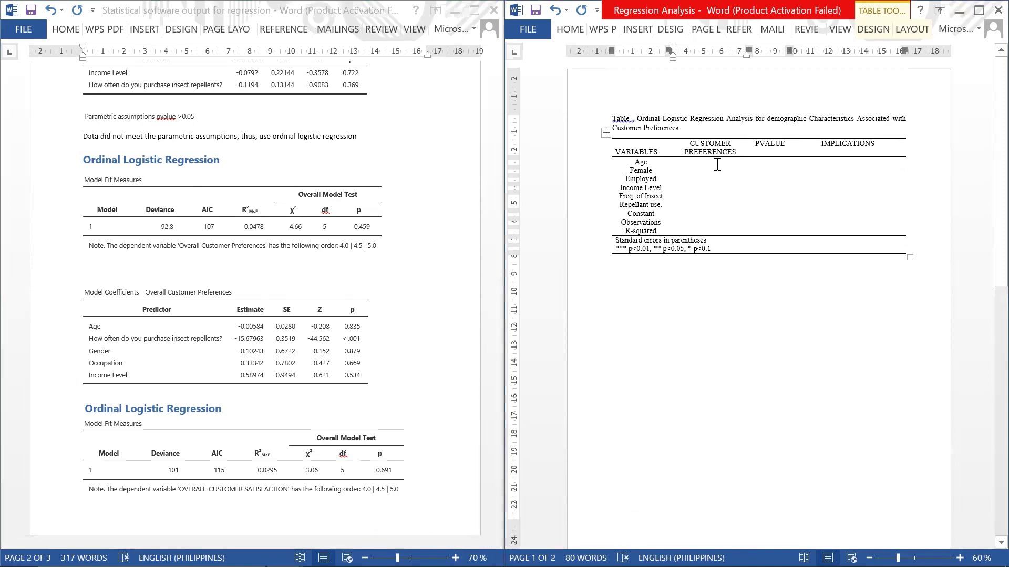
{"action": "type", "text": "-0.0058"}
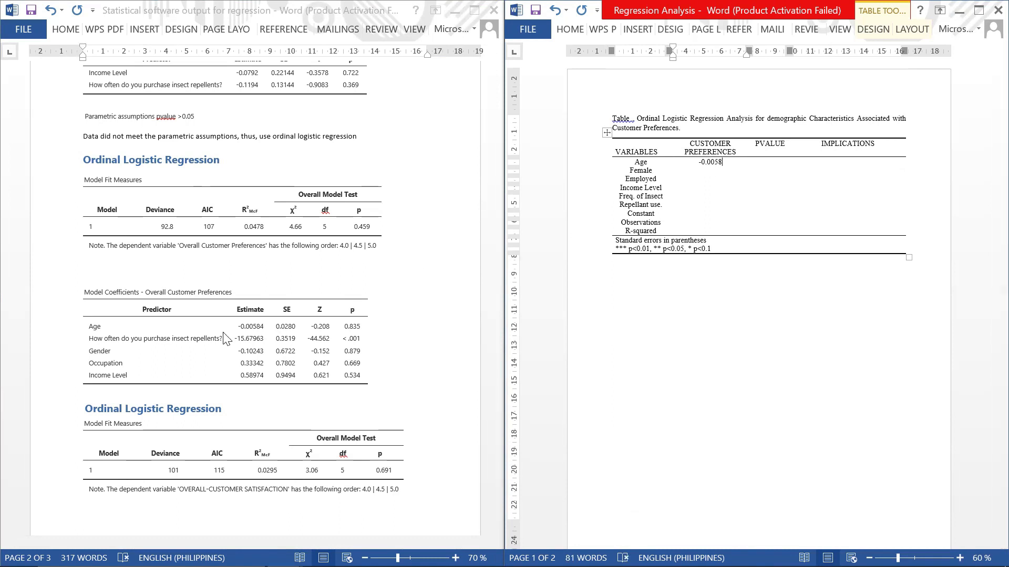
{"action": "left_click", "coordinate": [709, 172]}
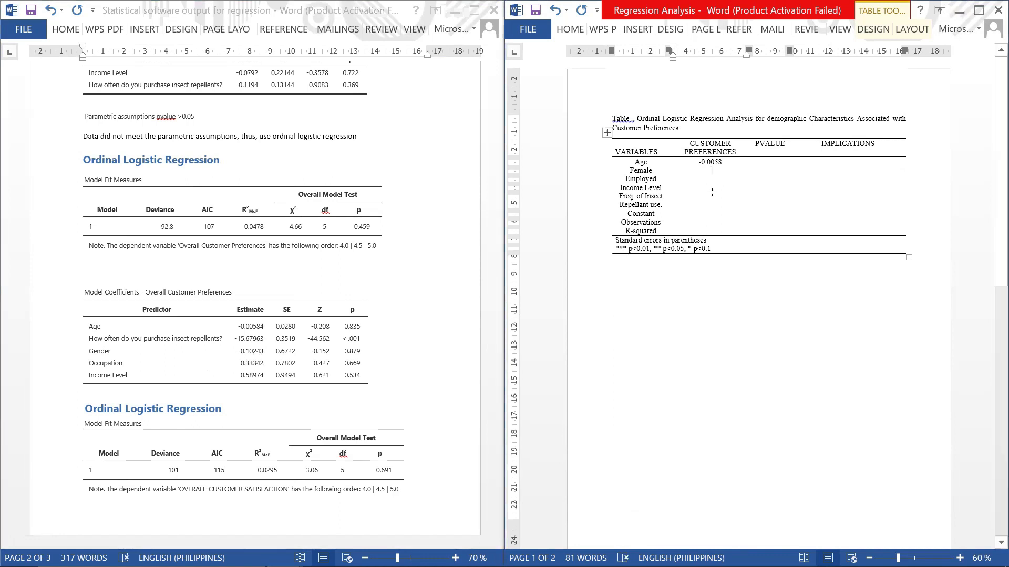
{"action": "type", "text": "-"}
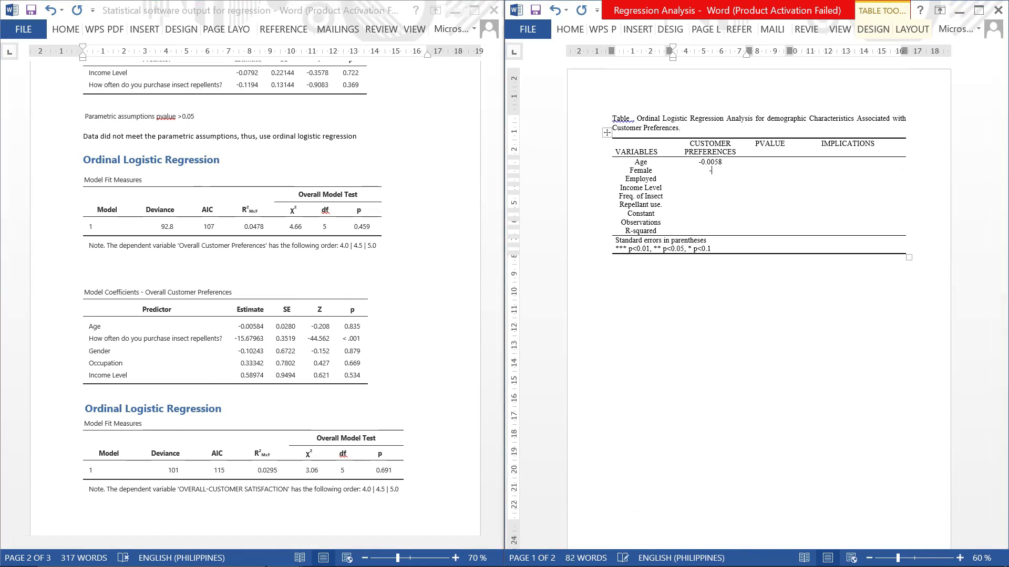
{"action": "type", "text": "0.1024"}
Add standard errors on a new line beneath the estimates: (0.0280) for Age and (0.3519) for Female.
{"action": "left_click", "coordinate": [729, 162]}
{"action": "key", "text": "Return"}
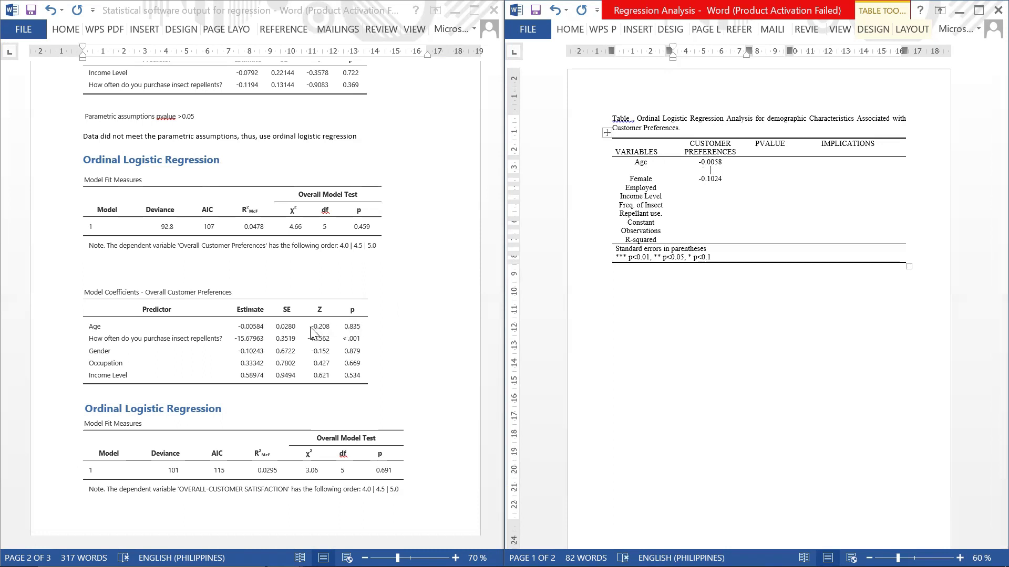
{"action": "left_click", "coordinate": [294, 332]}
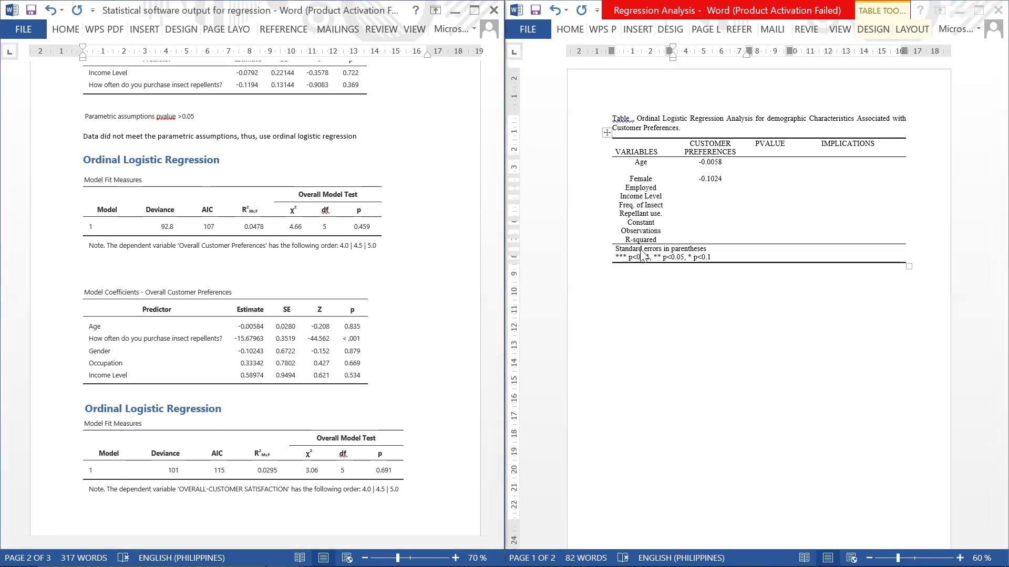
{"action": "left_click", "coordinate": [713, 171]}
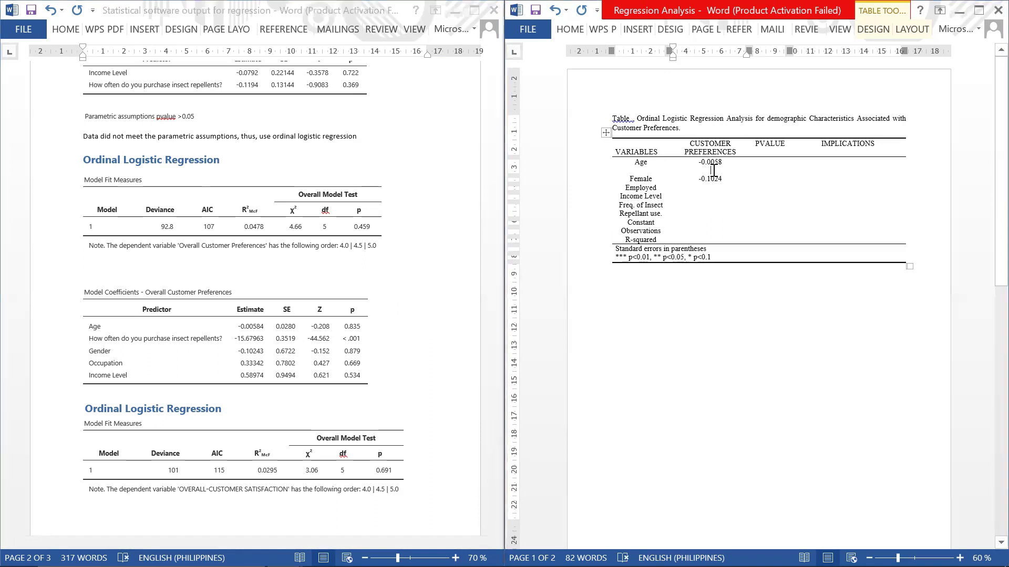
{"action": "type", "text": "(0.0280"}
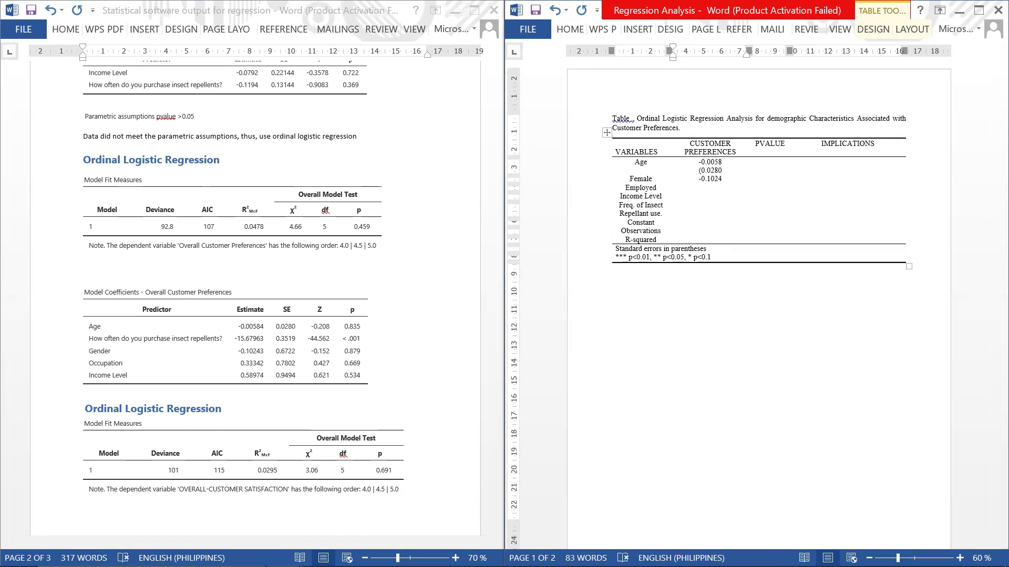
{"action": "type", "text": ")"}
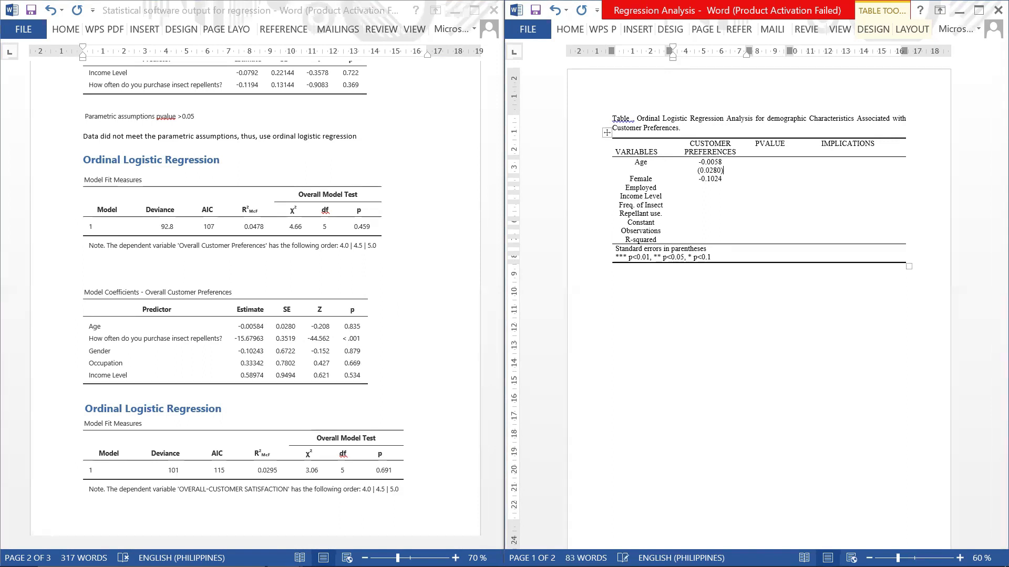
{"action": "left_click", "coordinate": [726, 183]}
{"action": "key", "text": "Return"}
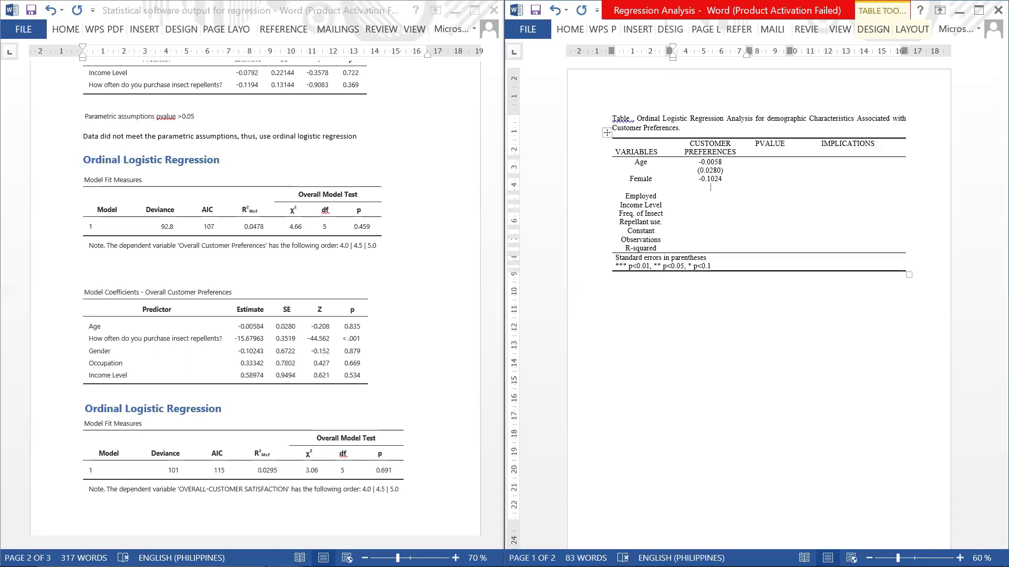
{"action": "type", "text": "(0.3519)"}
Enter 0.3334 as the Employed estimate with its standard error (0.7802) on the line beneath.
{"action": "left_click", "coordinate": [720, 201]}
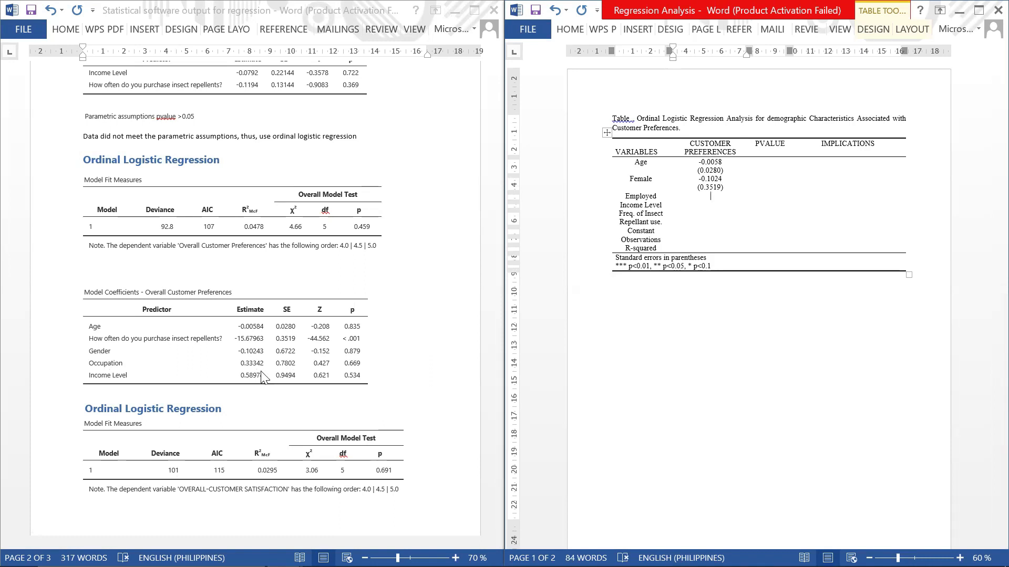
{"action": "type", "text": "0.3334"}
{"action": "key", "text": "Return"}
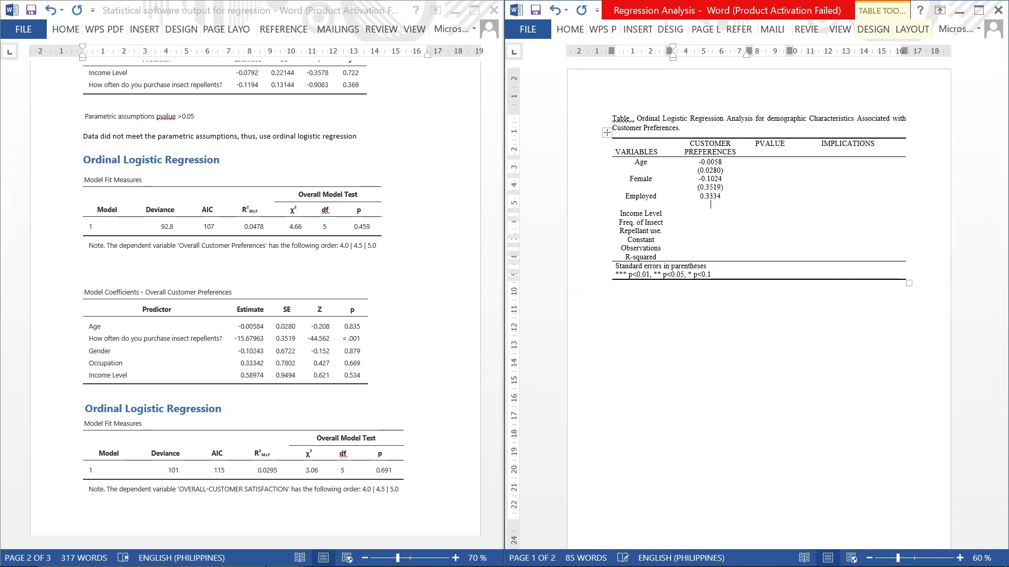
{"action": "type", "text": "(0.7802)"}
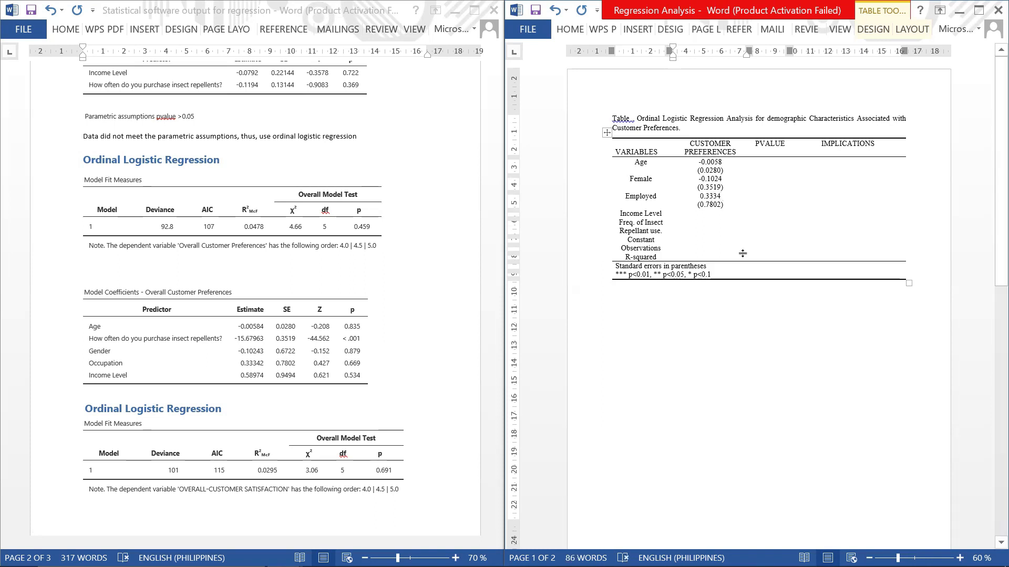
Enter 0.5897 as the Income Level estimate with its standard error (0.9494) on the line beneath.
{"action": "left_click", "coordinate": [708, 213]}
{"action": "type", "text": "0.589"}
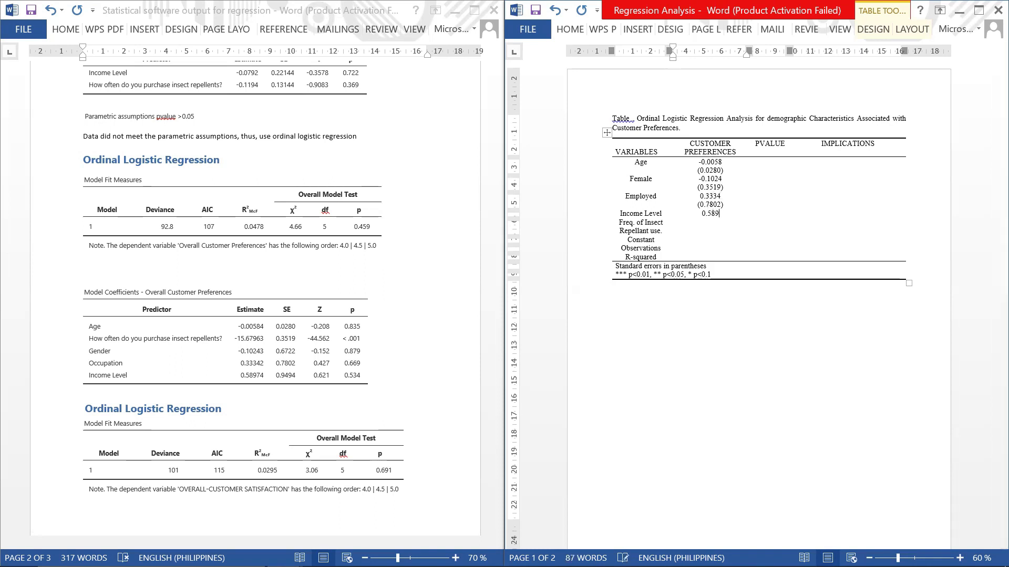
{"action": "type", "text": "7"}
{"action": "key", "text": "Return"}
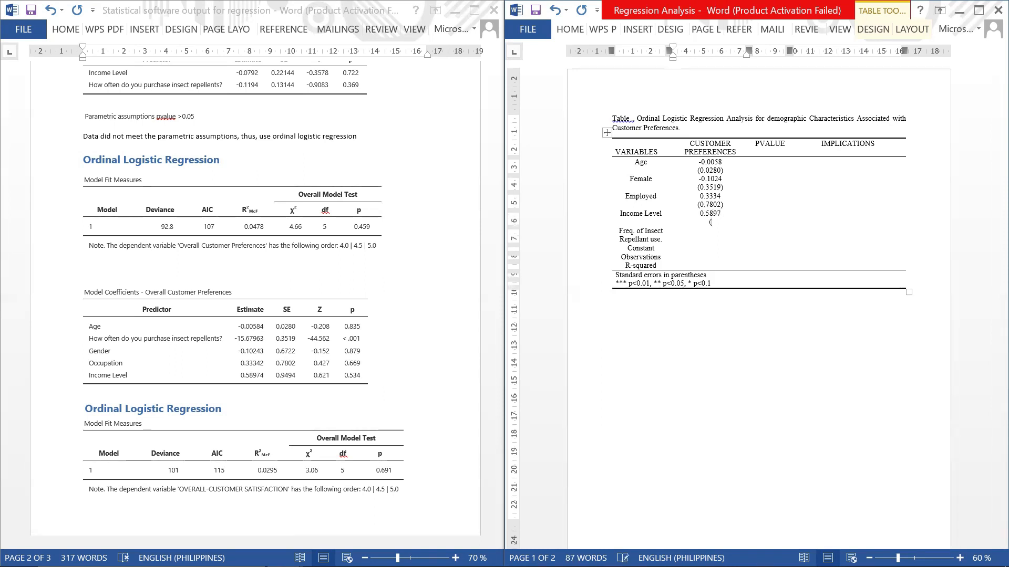
{"action": "type", "text": "(0.9494)"}
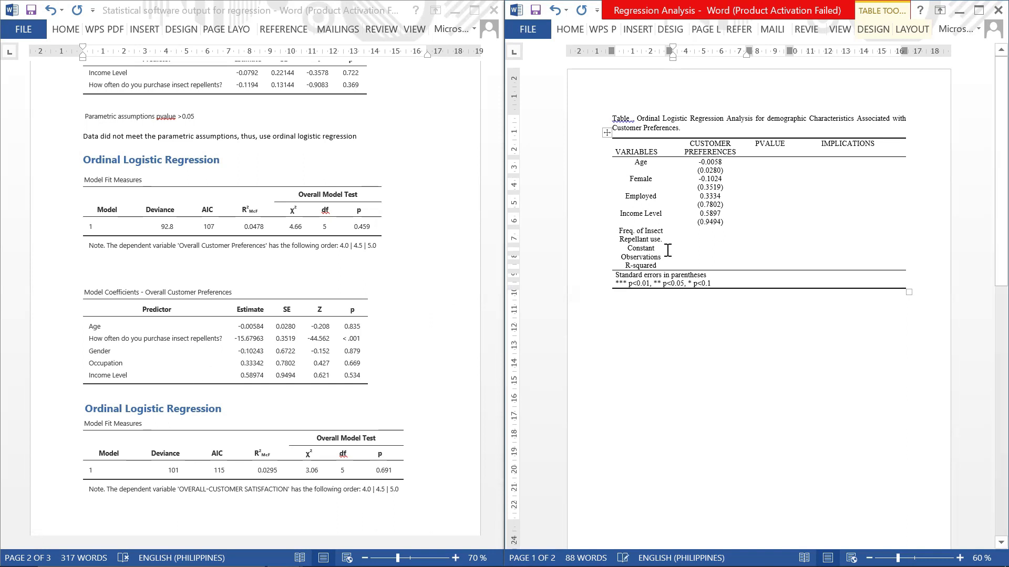
Enter -15.6796 with standard error (0.3519) for Freq. of Insect Repellant use in the CUSTOMER PREFERENCES column.
{"action": "left_click", "coordinate": [720, 237]}
{"action": "type", "text": "-15."}
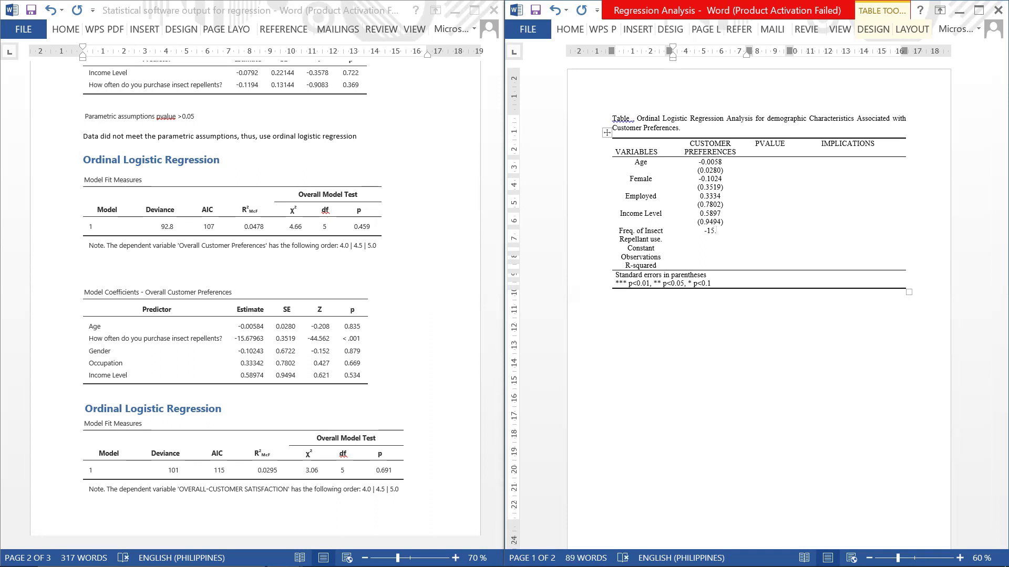
{"action": "type", "text": "6796 (0.3519)"}
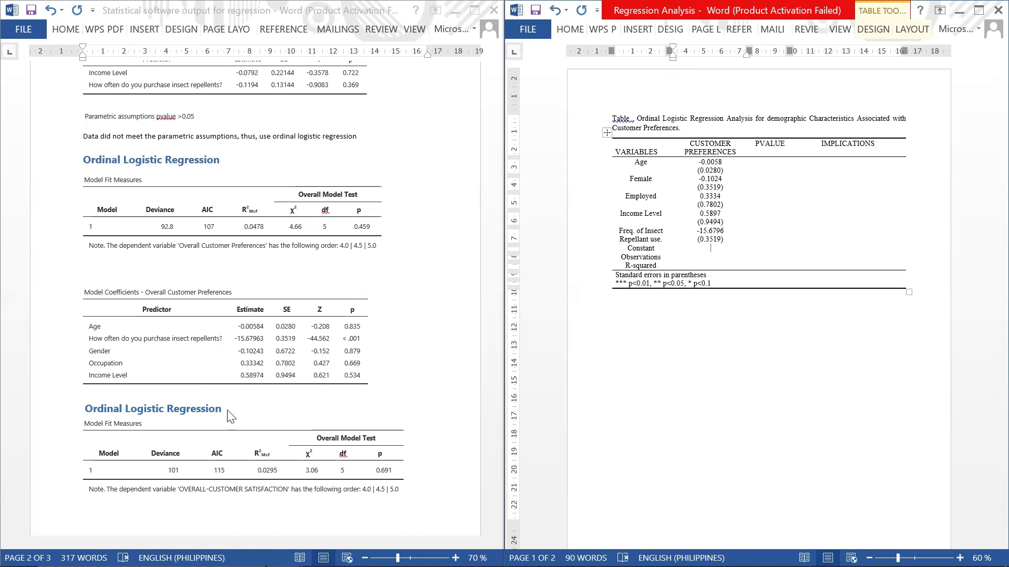
Delete the Constant row from the Customer Preferences table and insert an empty row above Observations.
{"action": "scroll", "coordinate": [265, 380], "scroll_direction": "up", "scroll_amount": 3}
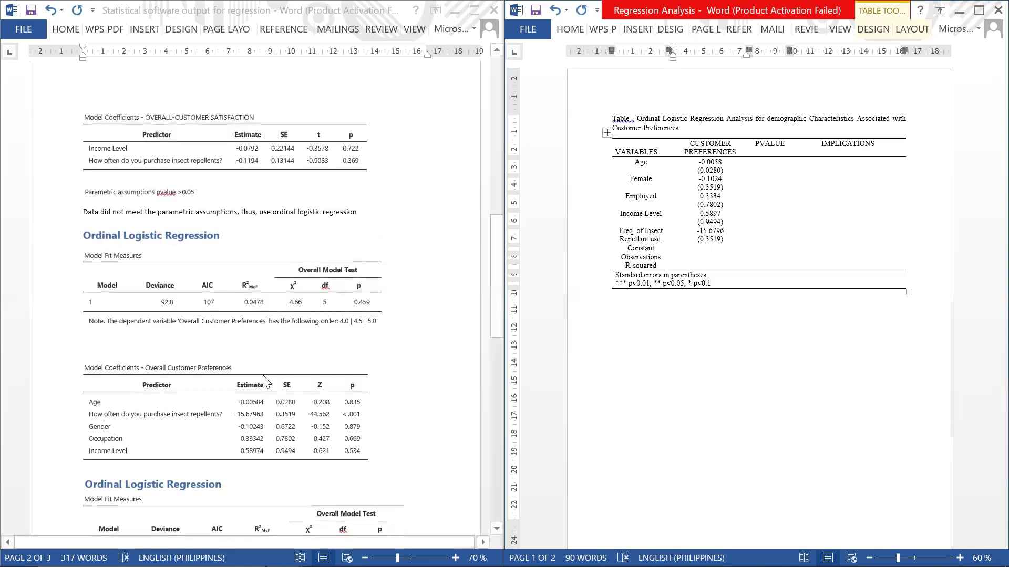
{"action": "scroll", "coordinate": [265, 381], "scroll_direction": "down", "scroll_amount": 2}
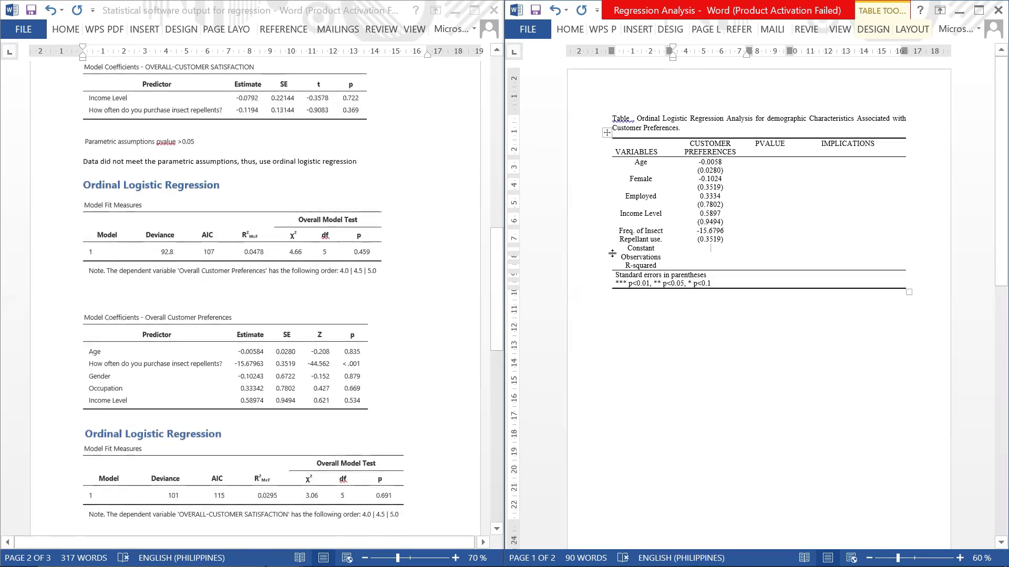
{"action": "left_click", "coordinate": [586, 250]}
{"action": "right_click", "coordinate": [585, 251]}
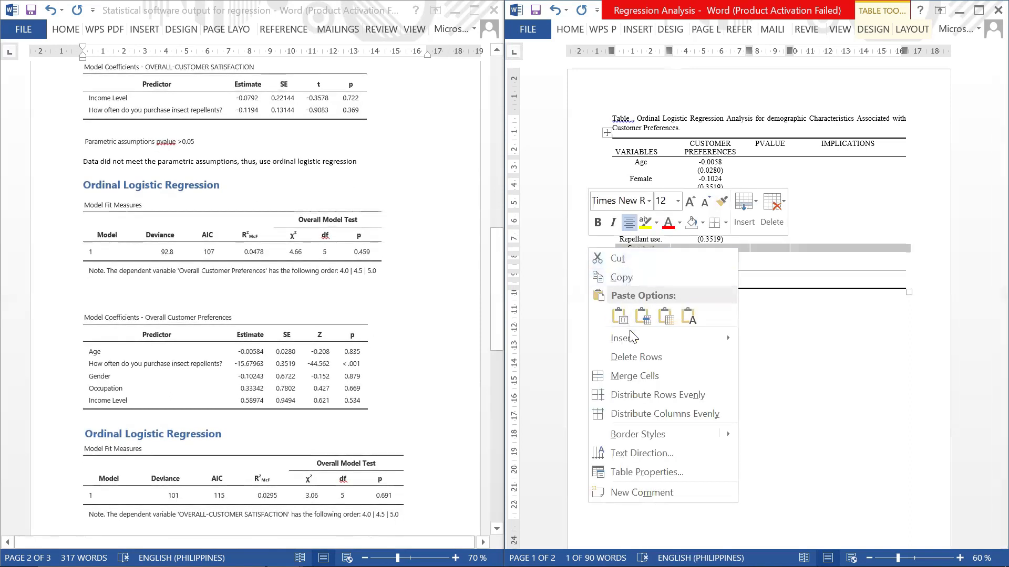
{"action": "left_click", "coordinate": [635, 358]}
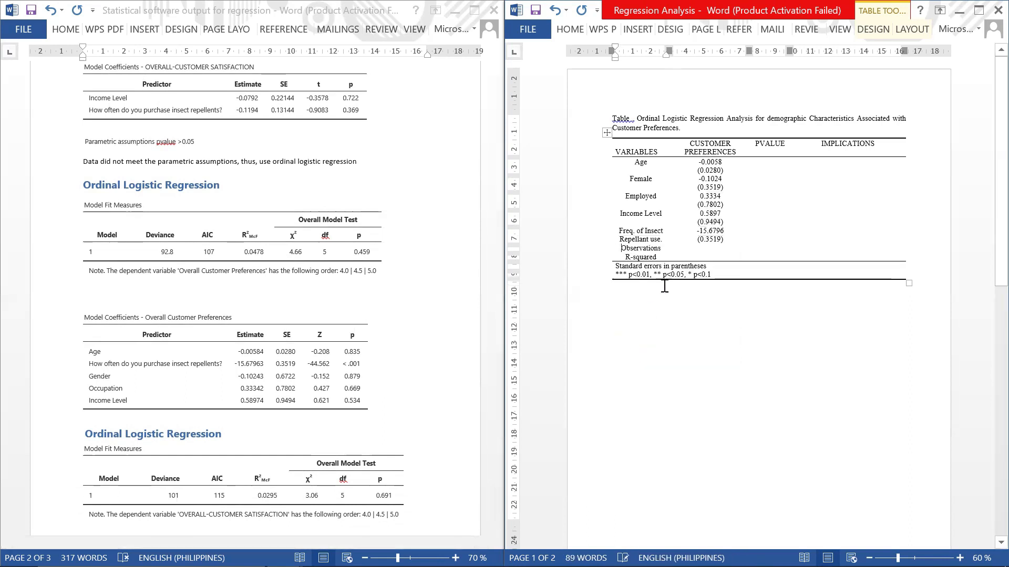
{"action": "left_click", "coordinate": [707, 248]}
{"action": "left_click", "coordinate": [606, 244]}
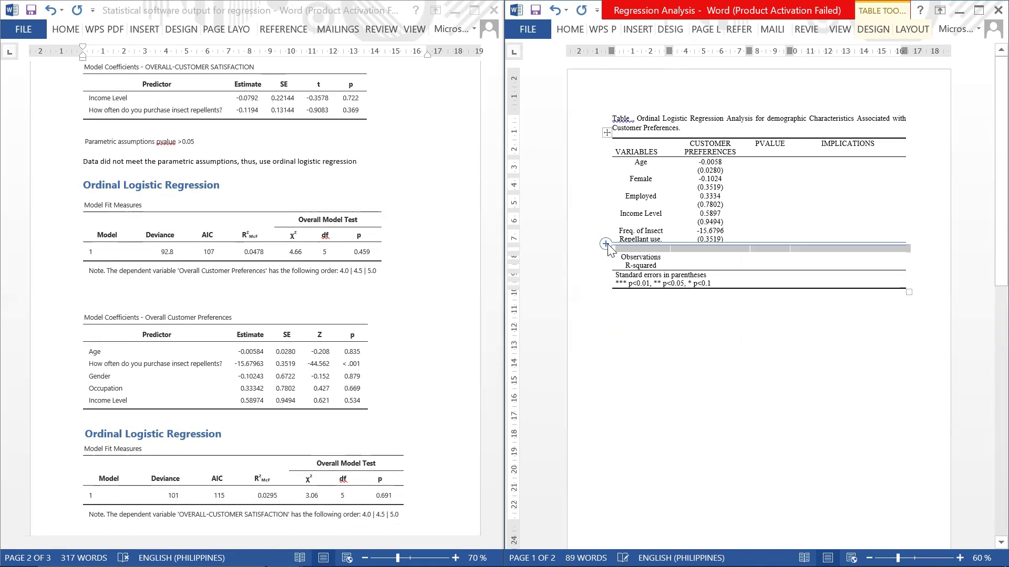
{"action": "left_click", "coordinate": [710, 259]}
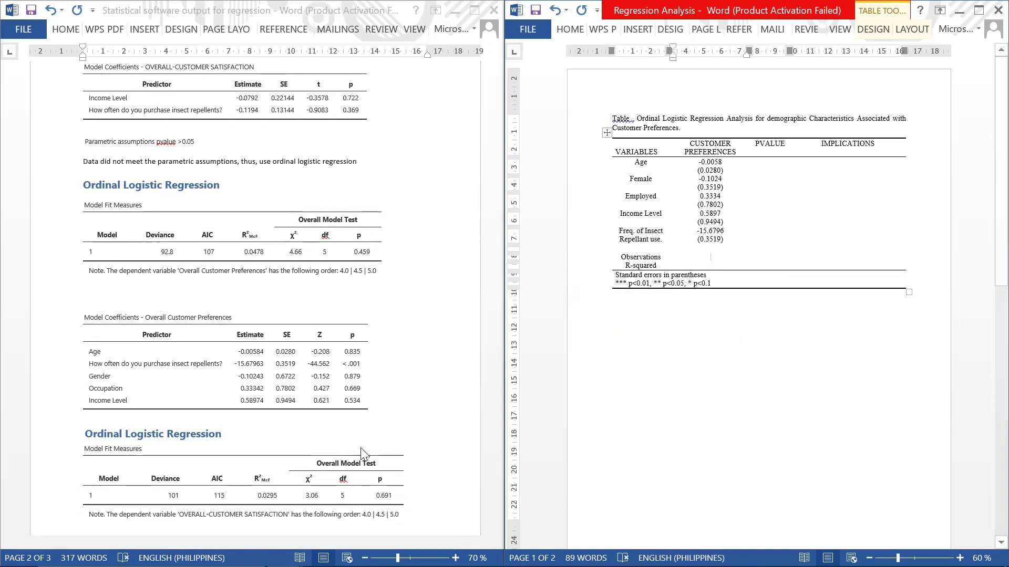
Look up the ordinal model's fit measures in the output document and enter 0.0478 as the R-squared for Customer Preferences.
{"action": "scroll", "coordinate": [361, 471], "scroll_direction": "down", "scroll_amount": 2}
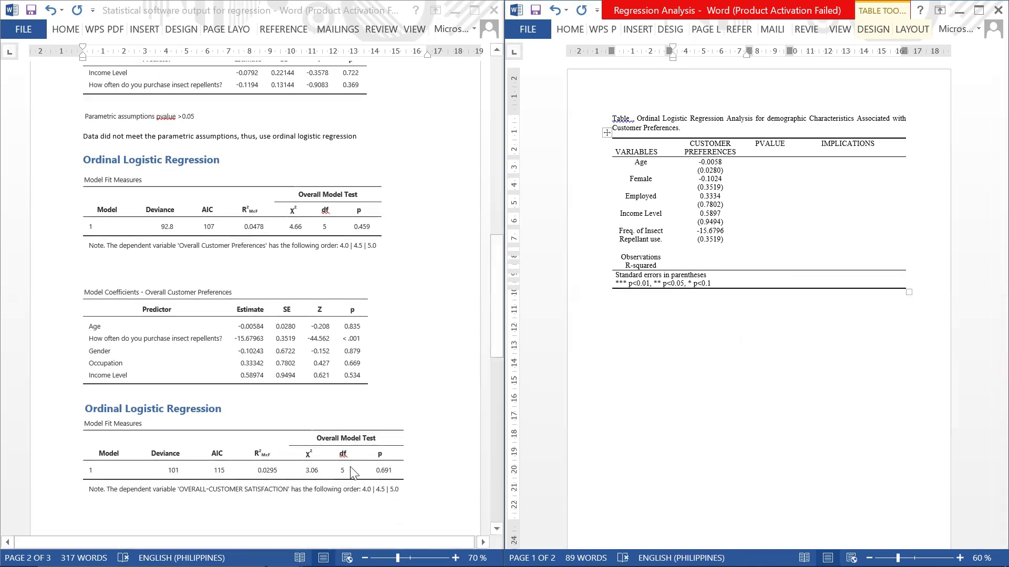
{"action": "scroll", "coordinate": [355, 469], "scroll_direction": "up", "scroll_amount": 12}
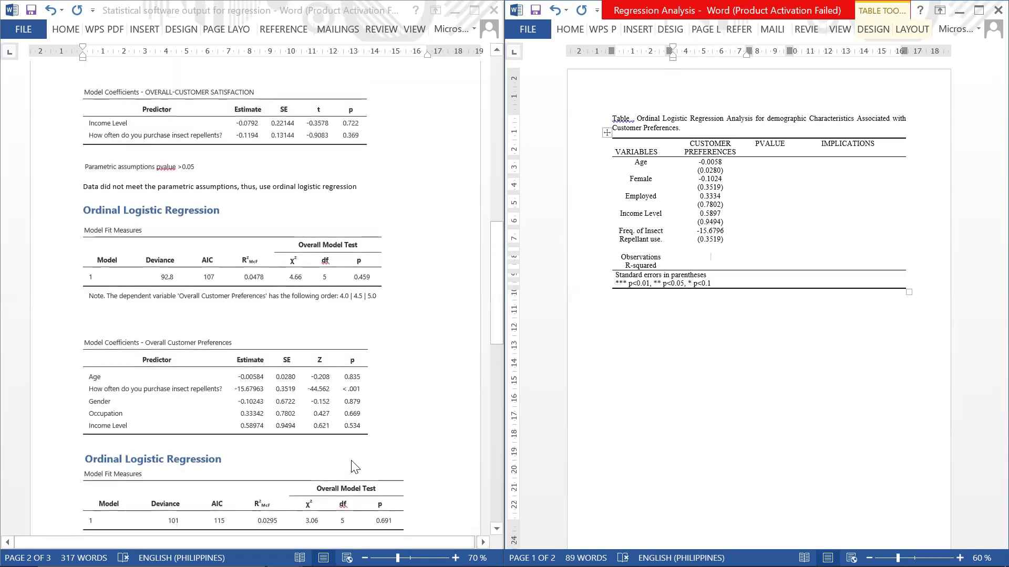
{"action": "scroll", "coordinate": [355, 467], "scroll_direction": "up", "scroll_amount": 6}
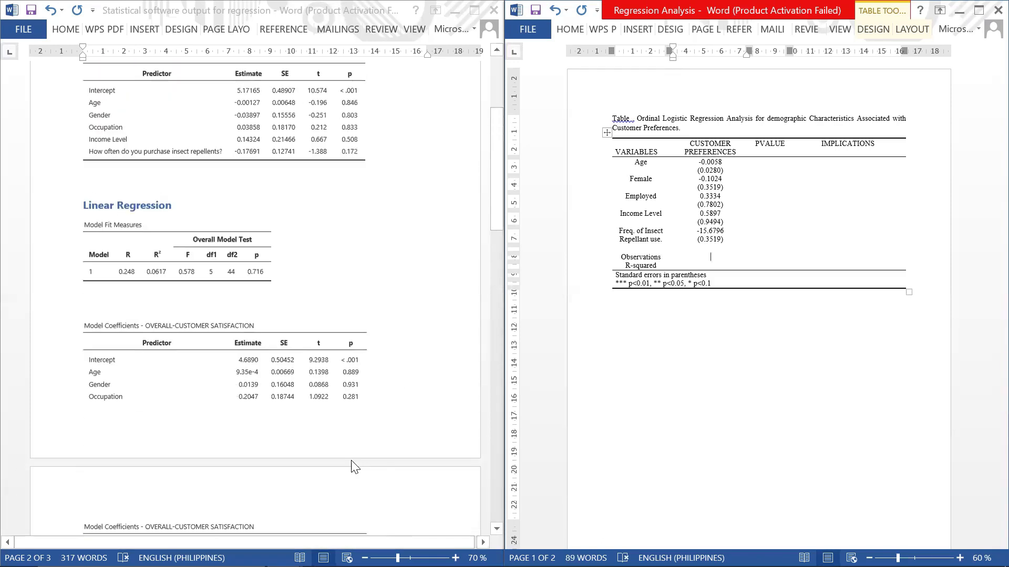
{"action": "scroll", "coordinate": [351, 467], "scroll_direction": "down", "scroll_amount": 13}
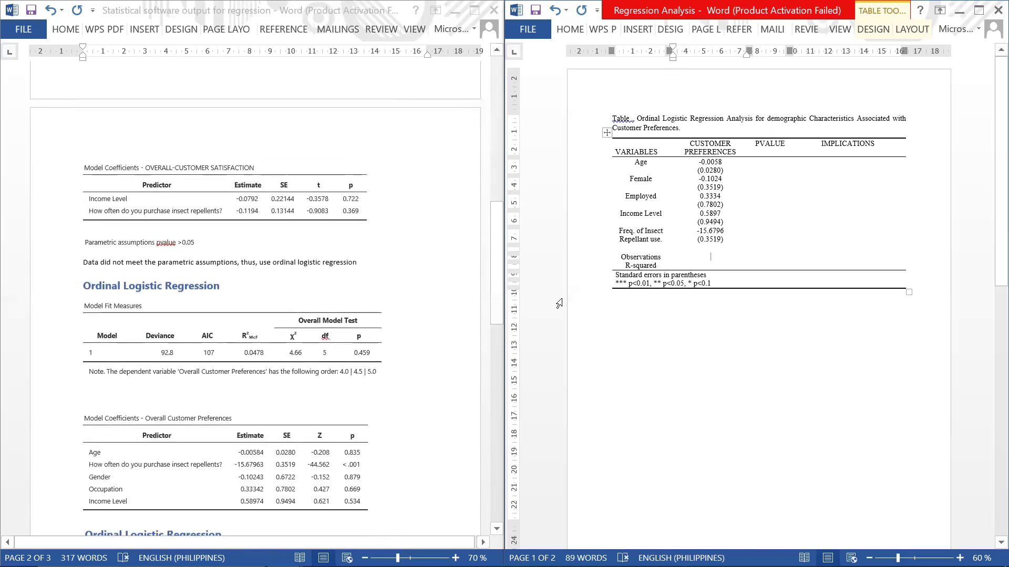
{"action": "scroll", "coordinate": [358, 422], "scroll_direction": "down", "scroll_amount": 2}
{"action": "scroll", "coordinate": [349, 419], "scroll_direction": "down", "scroll_amount": 2}
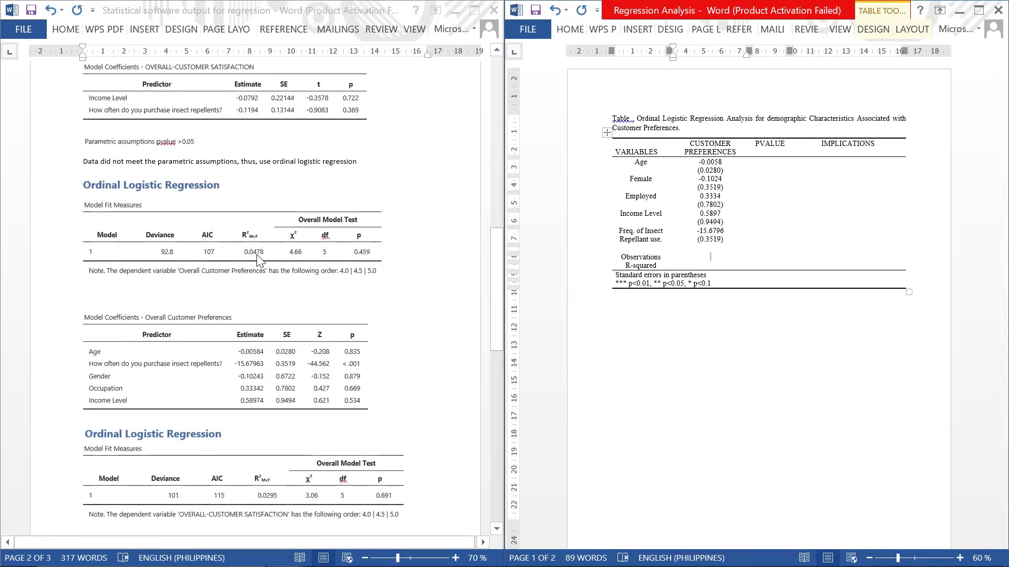
{"action": "left_click", "coordinate": [717, 266]}
{"action": "type", "text": "0.04"}
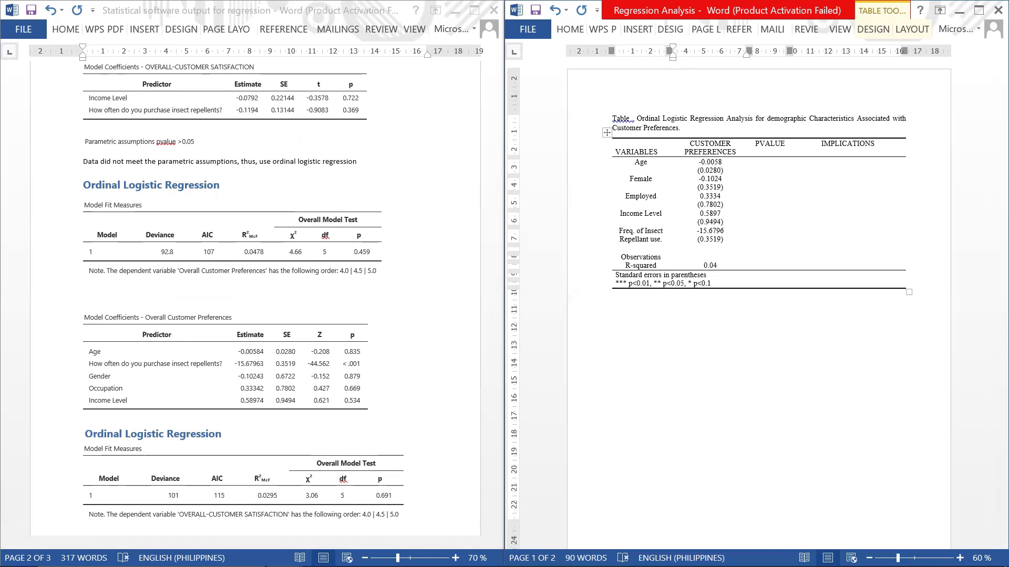
{"action": "type", "text": "78"}
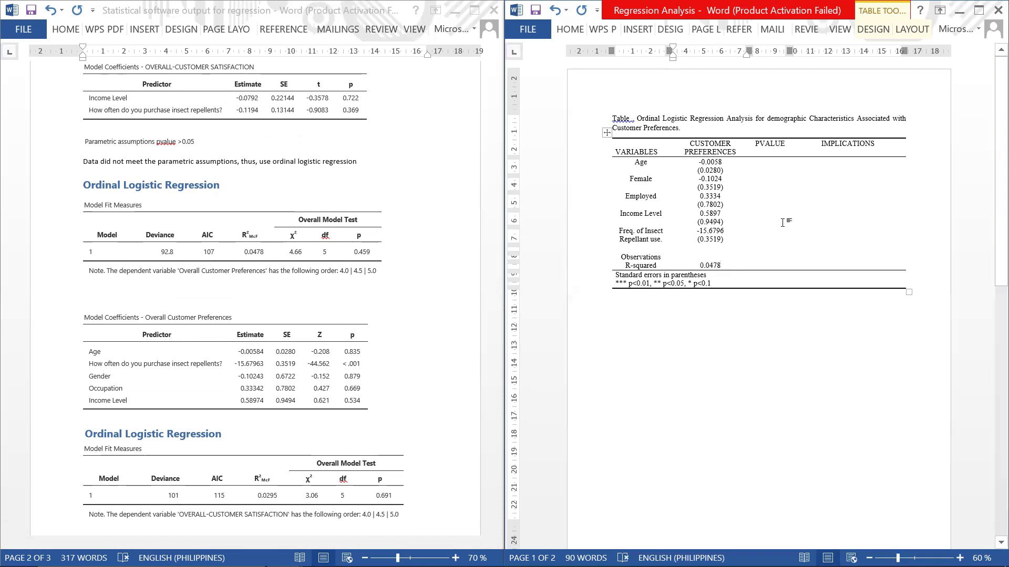
Enter 0.835 as the p-value for Age in the Customer Preferences table.
{"action": "left_click", "coordinate": [782, 164]}
{"action": "type", "text": "<"}
{"action": "type", "text": "0"}
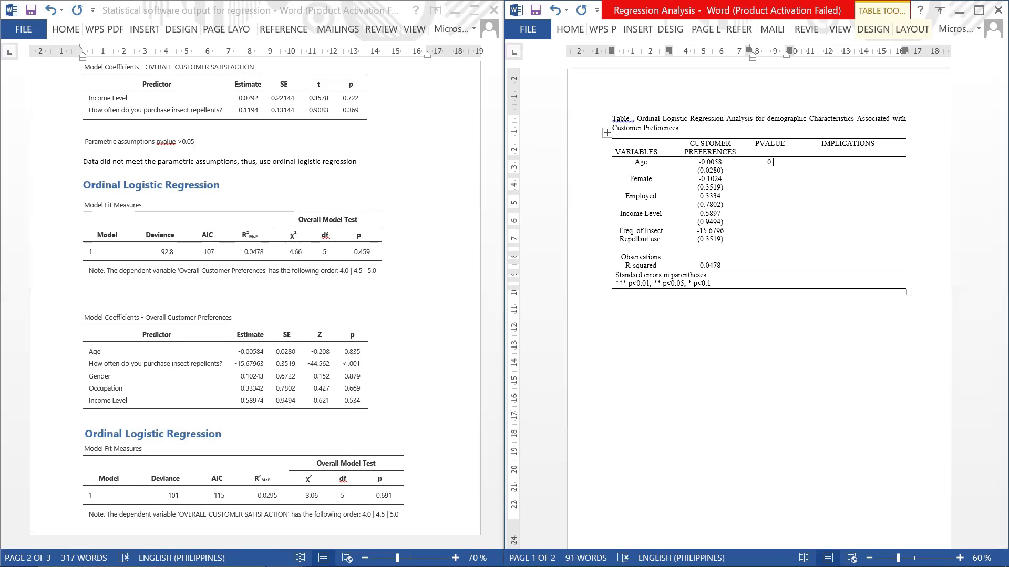
{"action": "type", "text": ".9"}
{"action": "key", "text": "BackSpace"}
{"action": "type", "text": "835"}
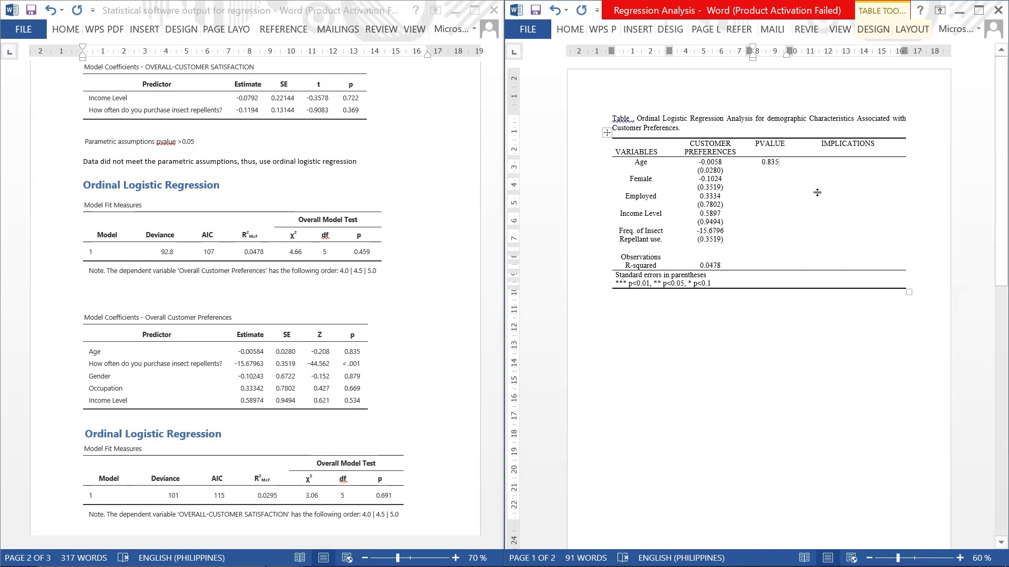
Fill in the PVALUE column with 0.879 for Female and 0.669 for Employed.
{"action": "left_click", "coordinate": [779, 182]}
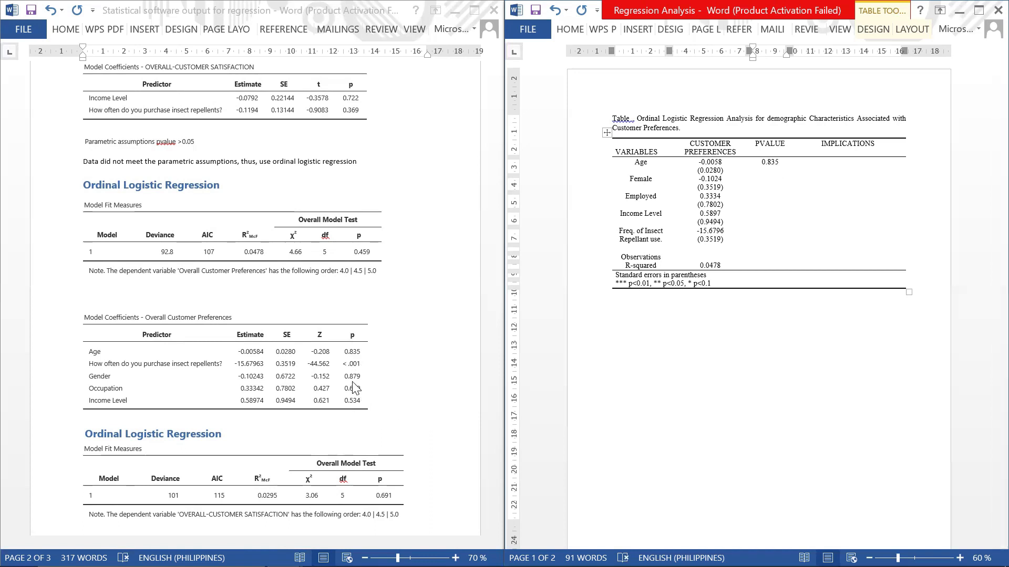
{"action": "type", "text": "0"}
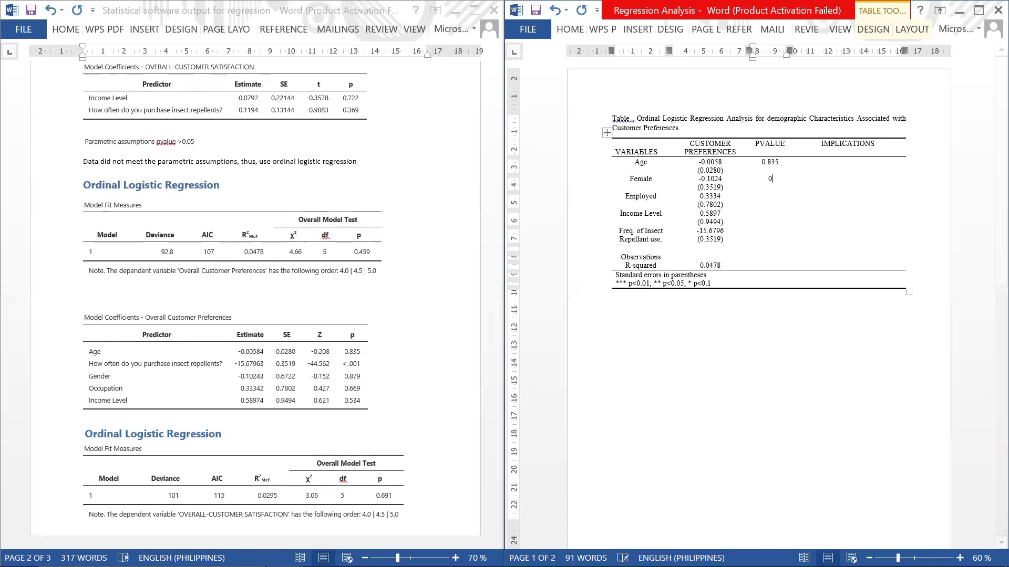
{"action": "type", "text": ".87"}
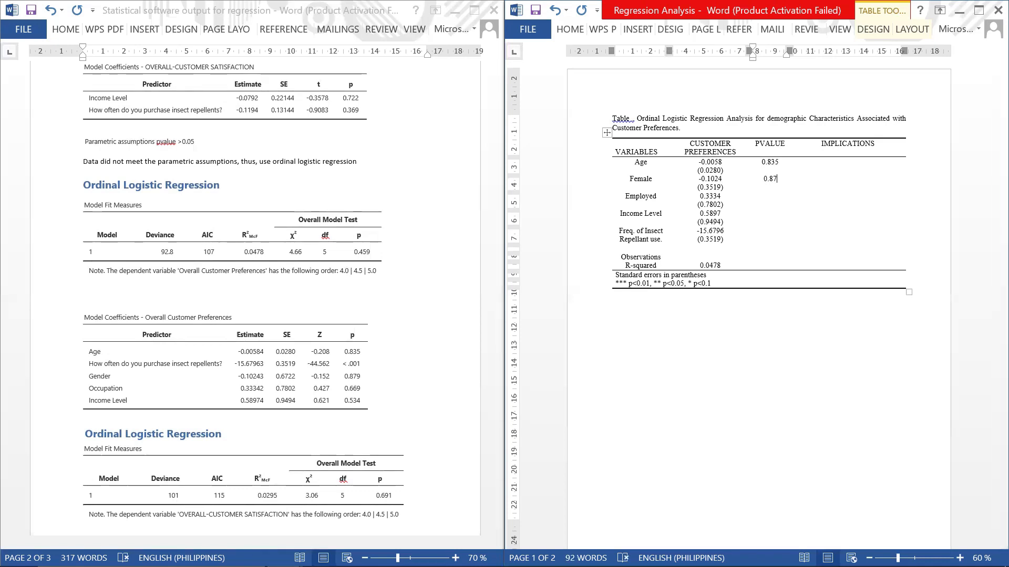
{"action": "type", "text": "9"}
{"action": "left_click", "coordinate": [779, 200]}
{"action": "type", "text": "0.669"}
Enter the p-values 0.534 for Income Level and <0.001 for Freq. of Insect Repellant use.
{"action": "left_click", "coordinate": [774, 216]}
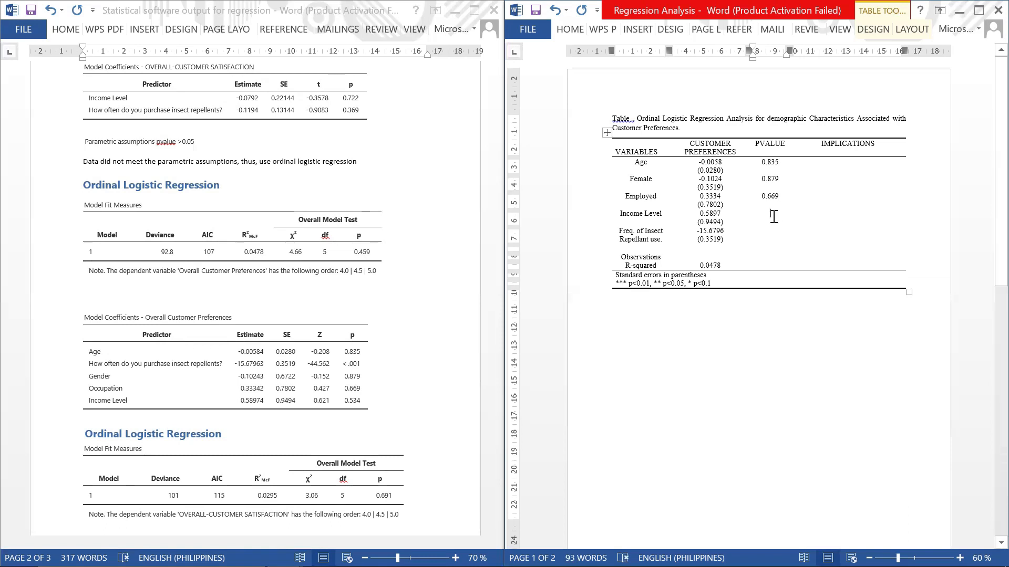
{"action": "type", "text": "0.534"}
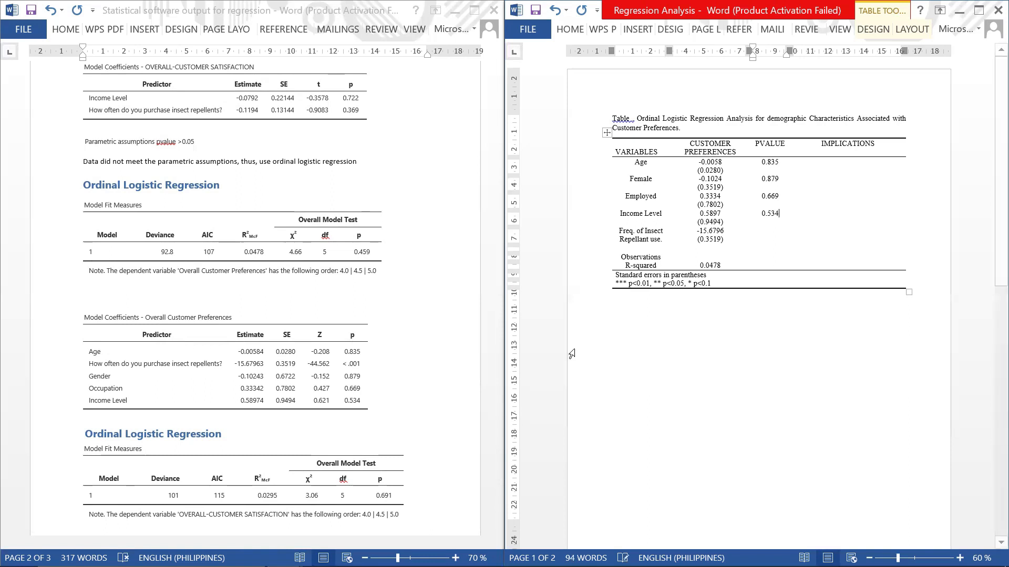
{"action": "left_click", "coordinate": [353, 401]}
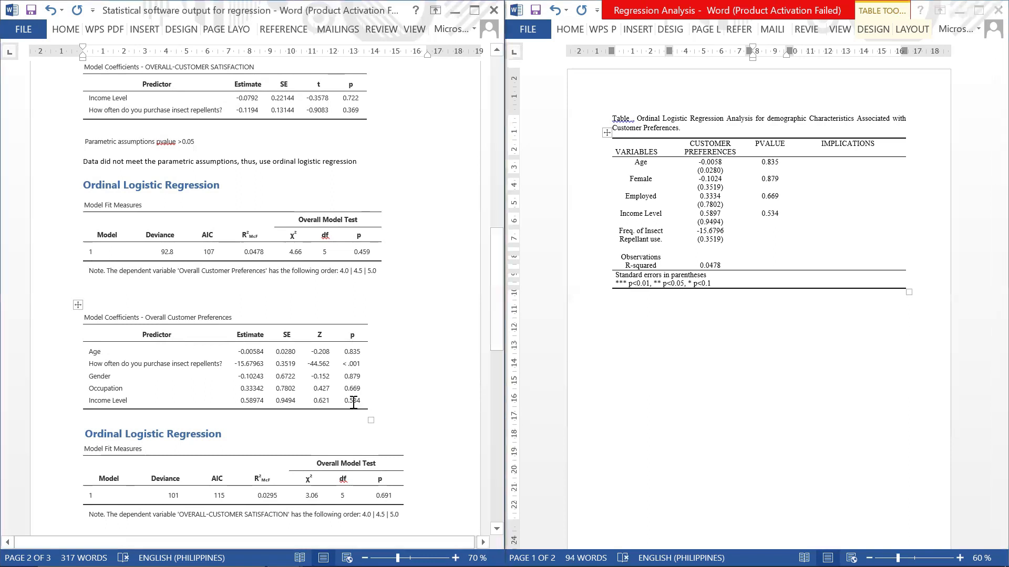
{"action": "left_click", "coordinate": [770, 236]}
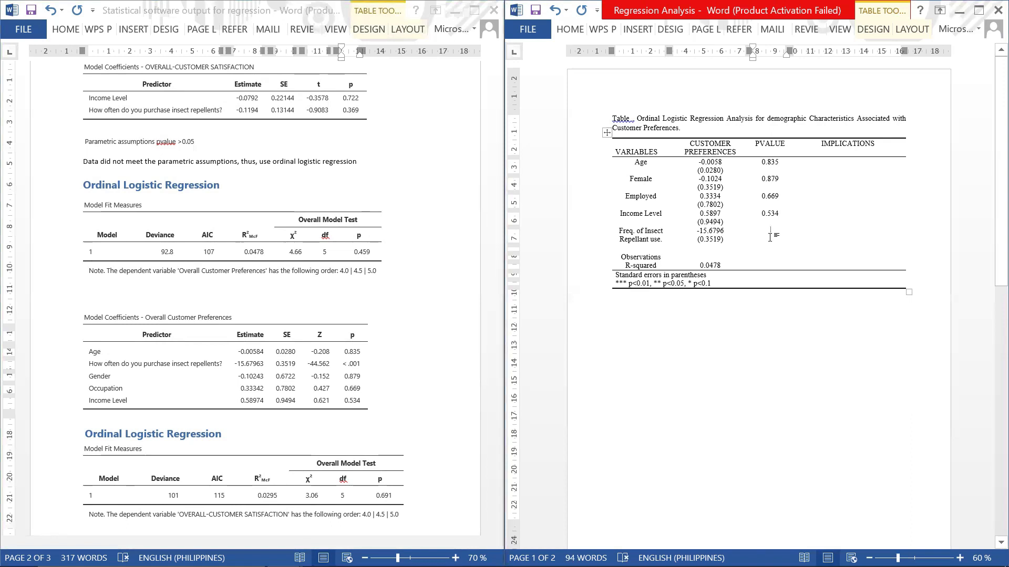
{"action": "type", "text": "<0.0001"}
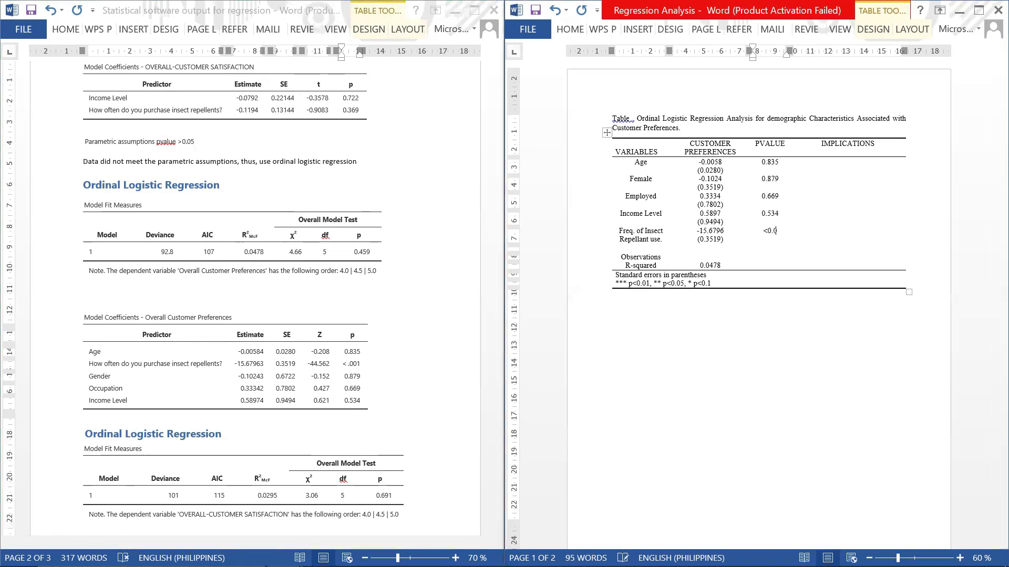
{"action": "key", "text": "BackSpace"}
{"action": "key", "text": "BackSpace"}
{"action": "type", "text": "1"}
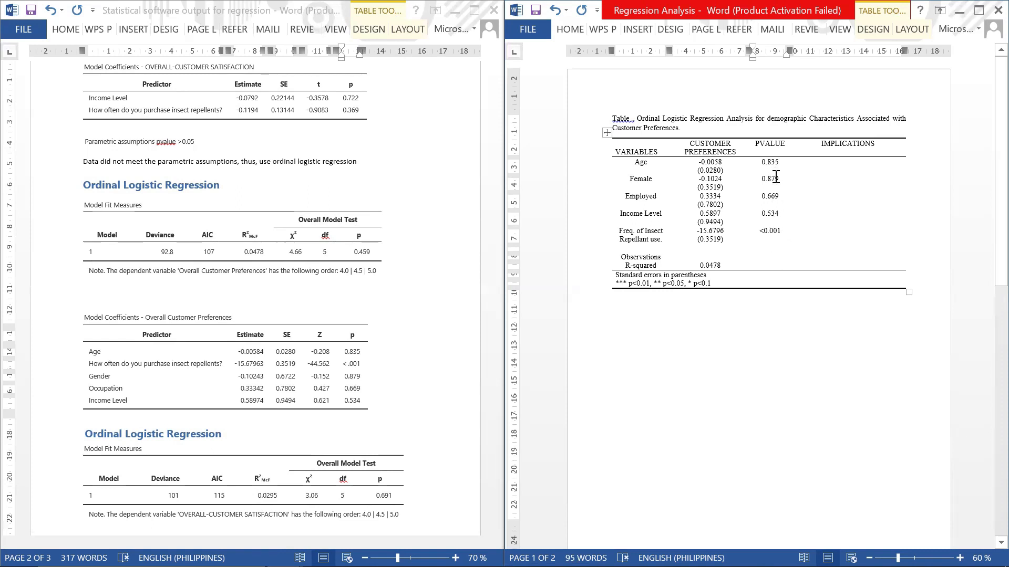
Enter "Not significant" in the IMPLICATIONS column for Age.
{"action": "left_click", "coordinate": [837, 165]}
{"action": "left_click", "coordinate": [857, 163]}
{"action": "type", "text": "Not"}
{"action": "type", "text": " sin"}
{"action": "type", "text": "nifica"}
{"action": "type", "text": "nt"}
Enter "Not significant" as the implication for Female.
{"action": "left_click", "coordinate": [844, 179]}
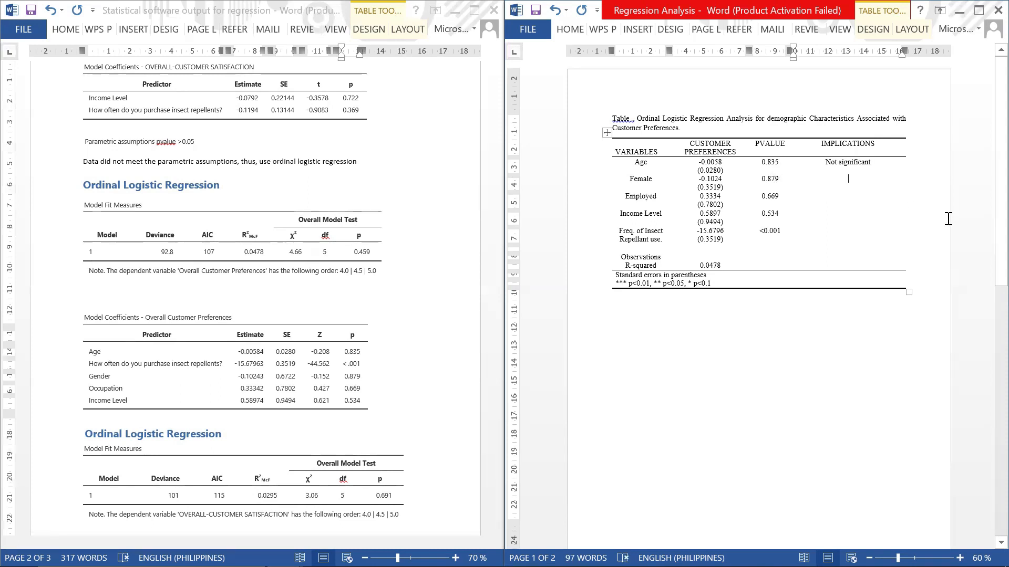
{"action": "type", "text": "Not significan"}
{"action": "left_click_drag", "start_coordinate": [829, 179], "coordinate": [871, 179]}
{"action": "left_click", "coordinate": [871, 179]}
{"action": "type", "text": "t"}
Copy the "Not significant" text from the Female row into the IMPLICATIONS cells of Employed and Income Level.
{"action": "triple_click", "coordinate": [843, 181]}
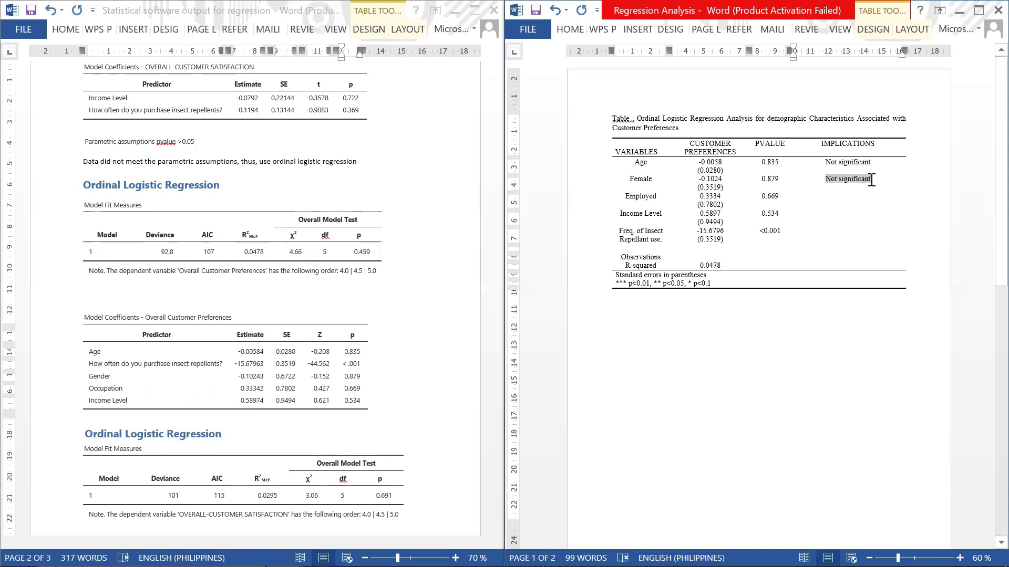
{"action": "key", "text": "ctrl+c"}
{"action": "left_click", "coordinate": [854, 197]}
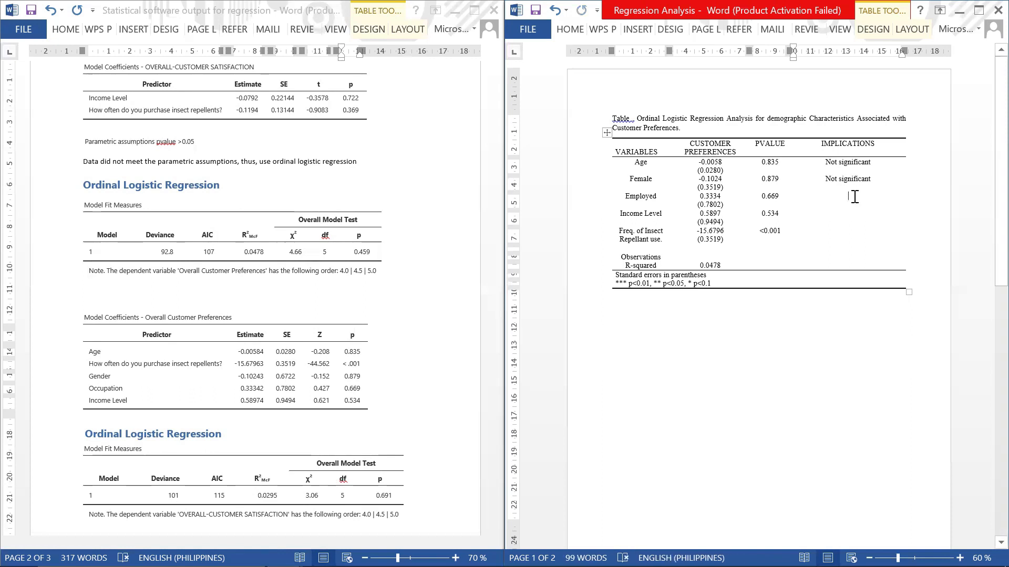
{"action": "key", "text": "ctrl+v"}
{"action": "left_click", "coordinate": [847, 217]}
{"action": "key", "text": "ctrl+v"}
Enter "Highly Significant" as the implication for Freq. of Insect Repellant use.
{"action": "left_click", "coordinate": [847, 231]}
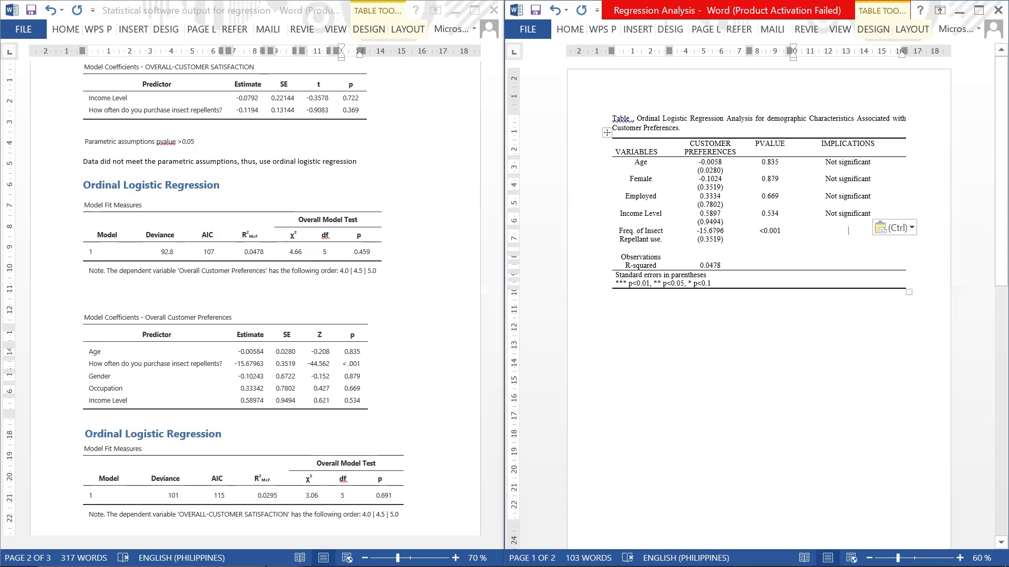
{"action": "type", "text": "Signi"}
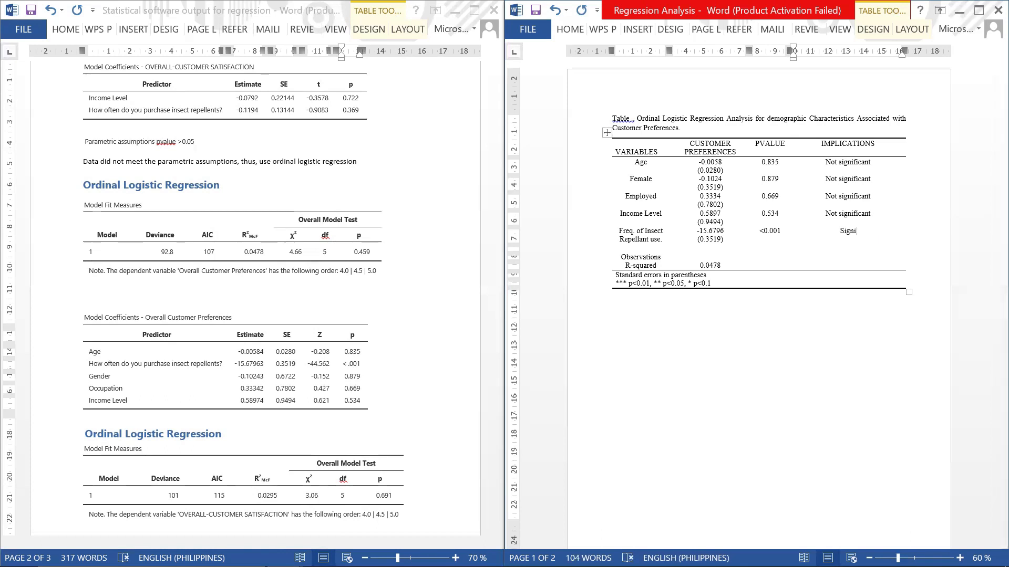
{"action": "key", "text": "BackSpace"}
{"action": "key", "text": "BackSpace"}
{"action": "key", "text": "BackSpace"}
{"action": "key", "text": "BackSpace"}
{"action": "key", "text": "BackSpace"}
{"action": "type", "text": "Highly Significant"}
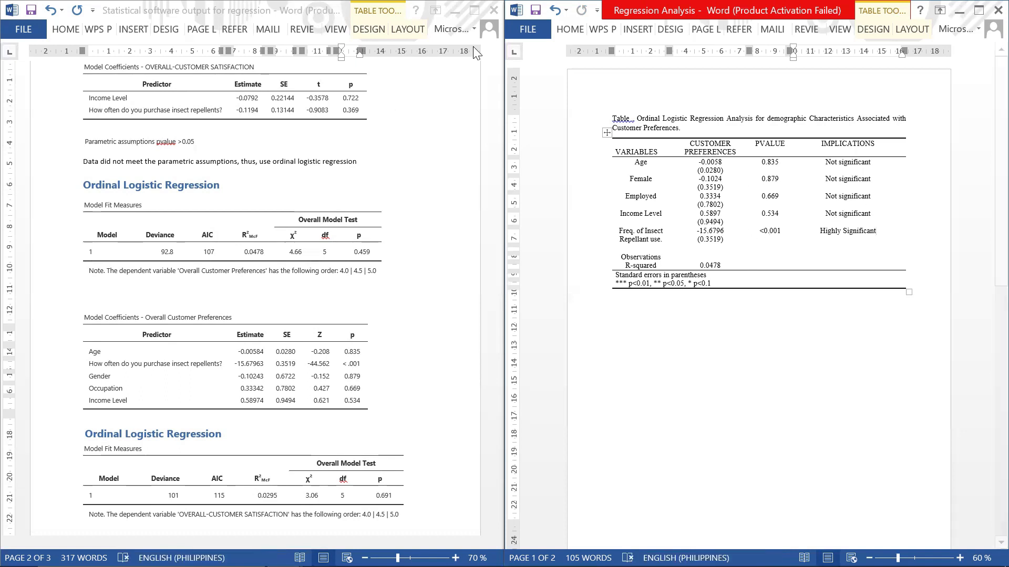
Maximize the Regression Analysis document and paste the copied interpretation paragraphs below the Customer Preferences table.
{"action": "left_click", "coordinate": [979, 11]}
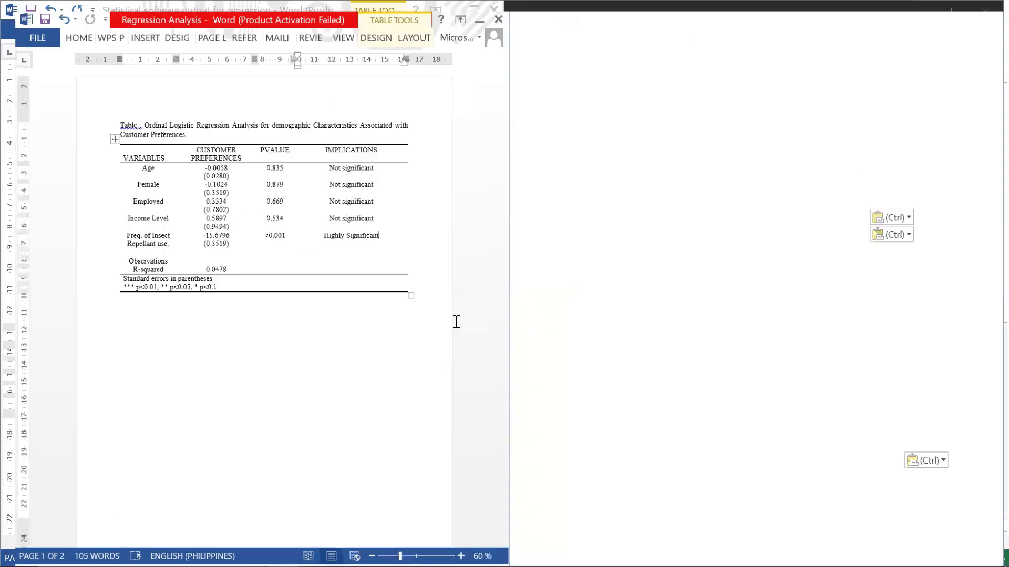
{"action": "scroll", "coordinate": [431, 321], "scroll_direction": "up", "scroll_amount": 1, "text": "ctrl"}
{"action": "scroll", "coordinate": [431, 320], "scroll_direction": "up", "scroll_amount": 3, "text": "ctrl"}
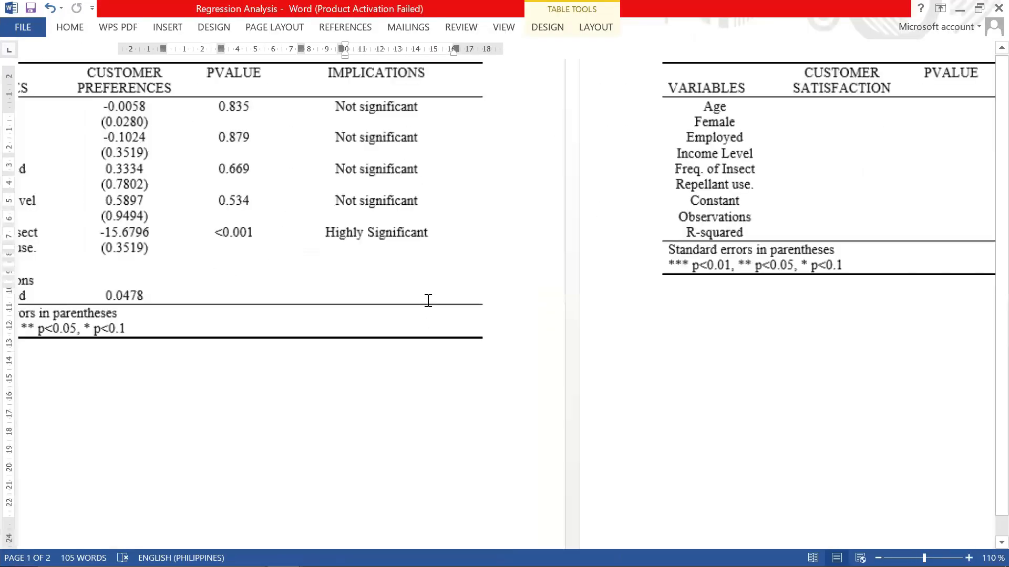
{"action": "scroll", "coordinate": [426, 295], "scroll_direction": "up", "scroll_amount": 4}
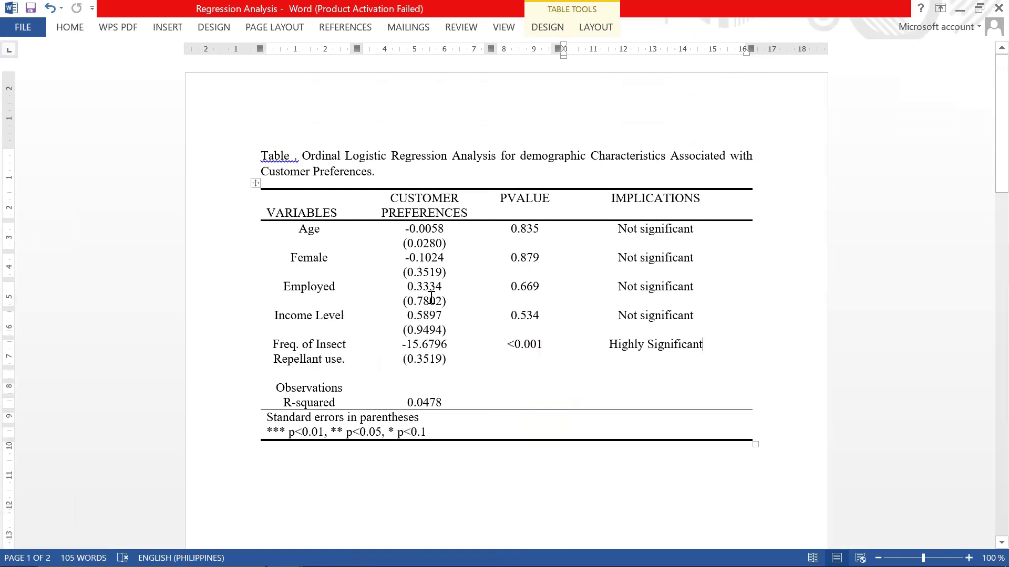
{"action": "left_click", "coordinate": [396, 486]}
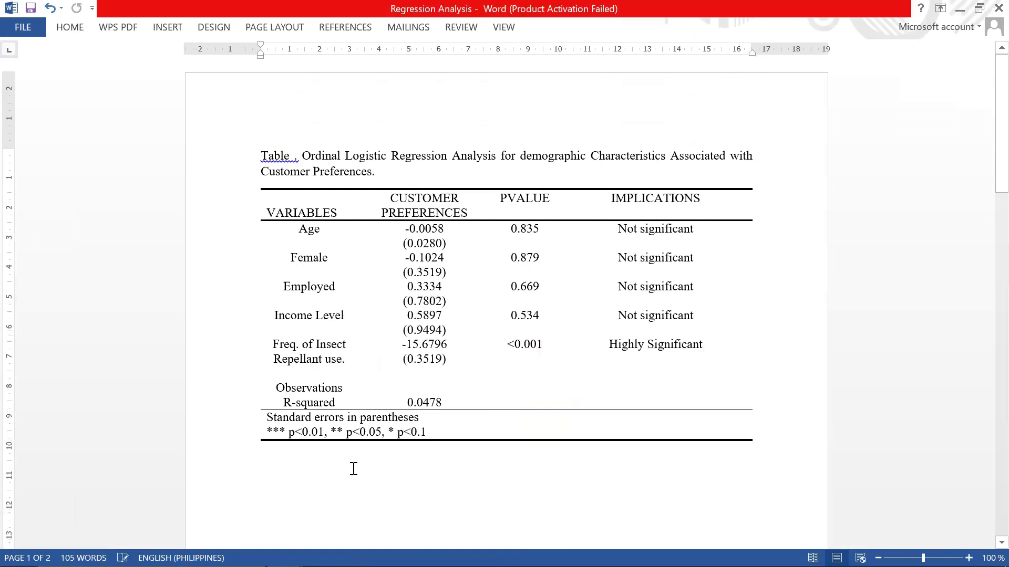
{"action": "key", "text": "ctrl+v"}
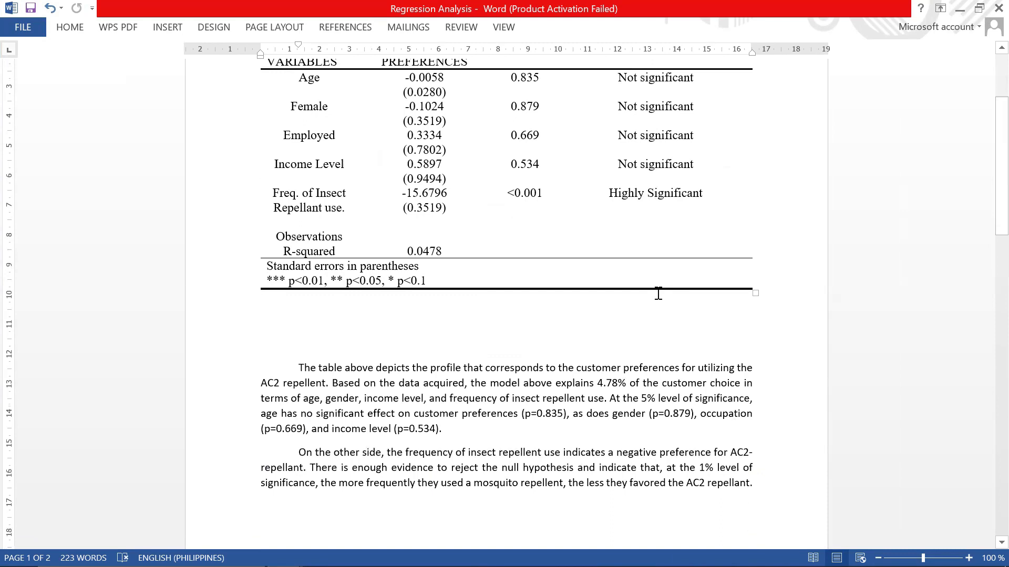
Review the interpretation paragraphs against the table, highlighting the phrase "has no significant effect" for age.
{"action": "scroll", "coordinate": [658, 294], "scroll_direction": "up", "scroll_amount": 1}
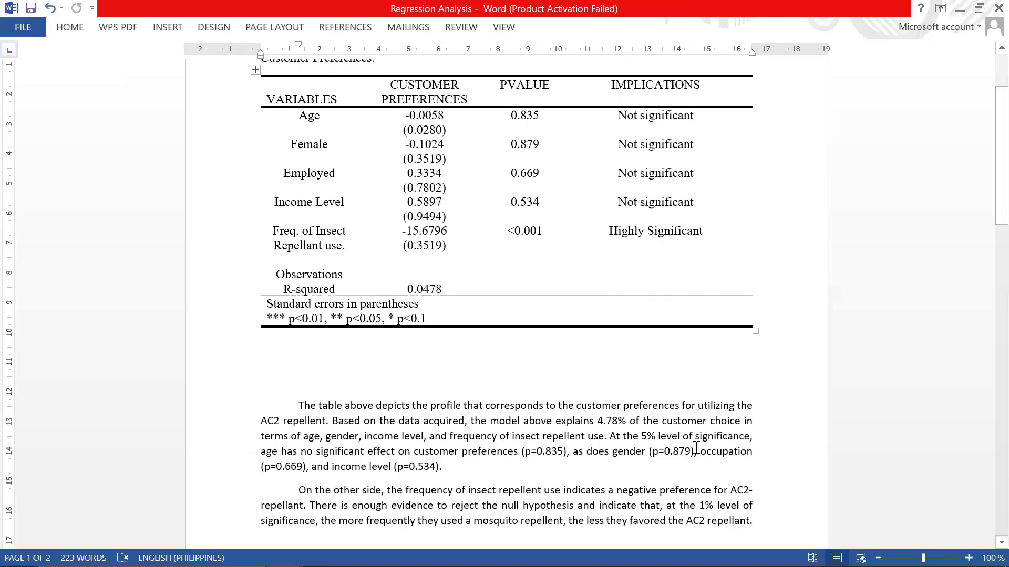
{"action": "scroll", "coordinate": [477, 359], "scroll_direction": "up", "scroll_amount": 1}
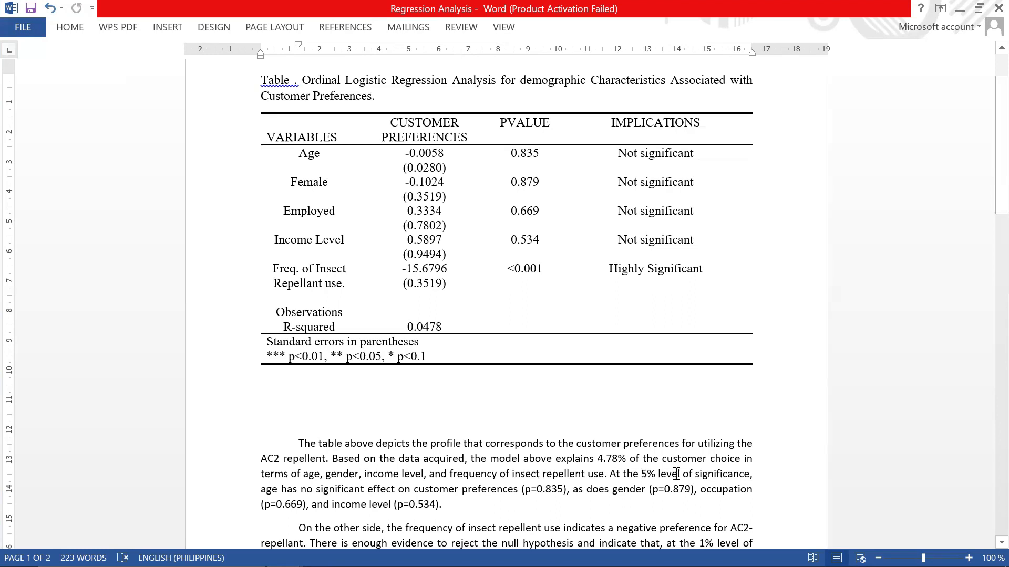
{"action": "left_click_drag", "start_coordinate": [281, 489], "coordinate": [394, 488]}
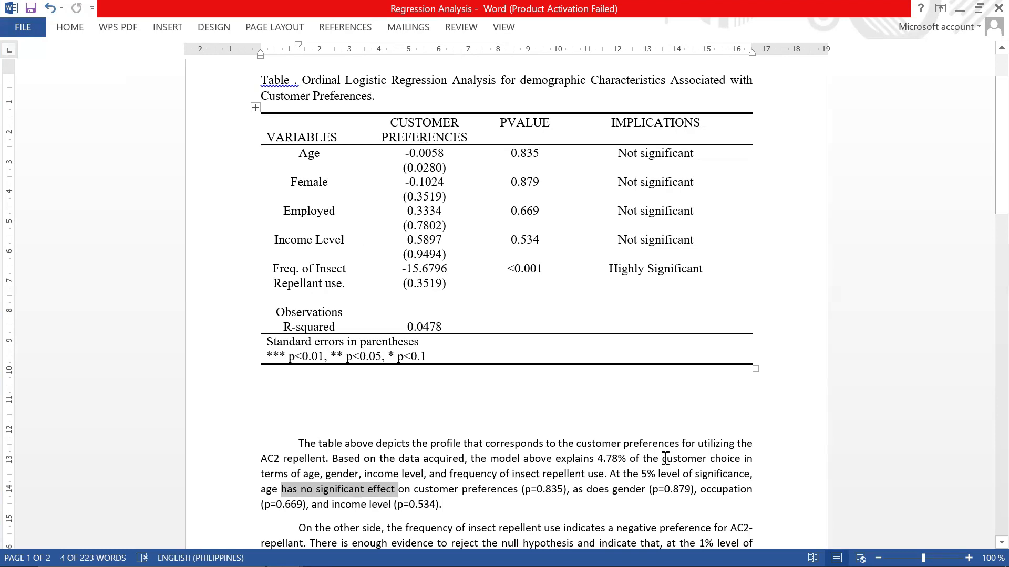
{"action": "scroll", "coordinate": [665, 457], "scroll_direction": "down", "scroll_amount": 1}
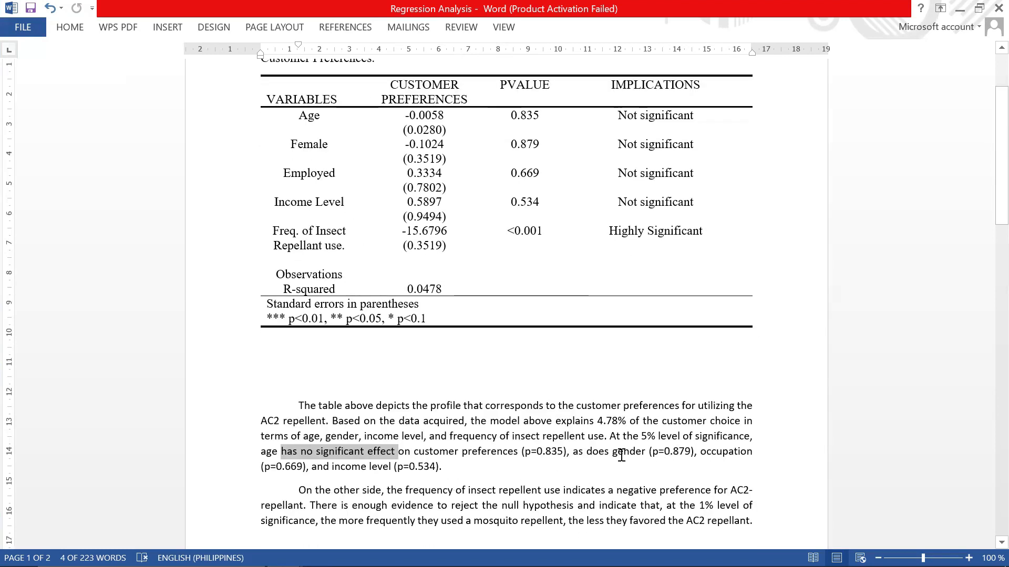